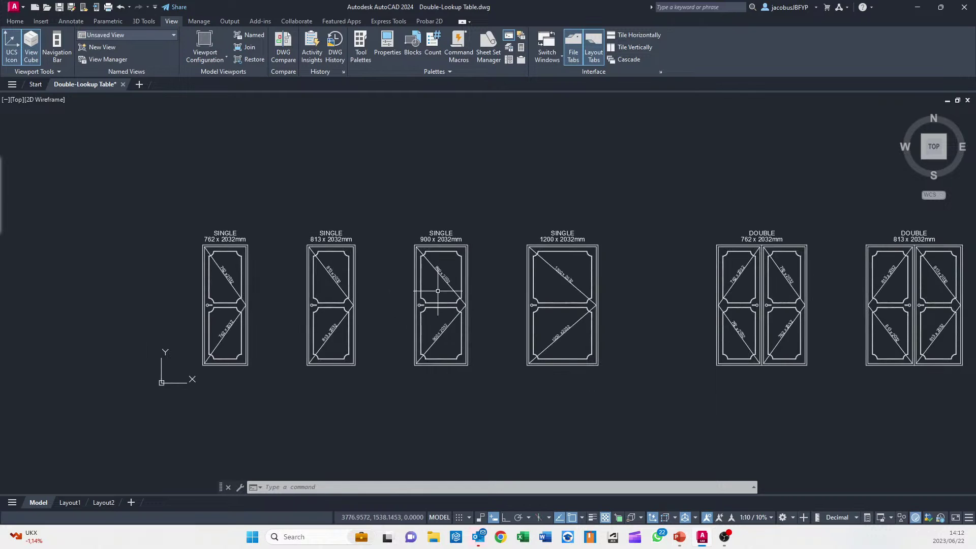
# Examine the row of single and double door variants and their width and height labels in the drawing
pyautogui.moveTo(436, 279); pyautogui.dragTo(298, 290, button='middle')
pyautogui.moveTo(565, 294); pyautogui.dragTo(303, 296, button='middle')
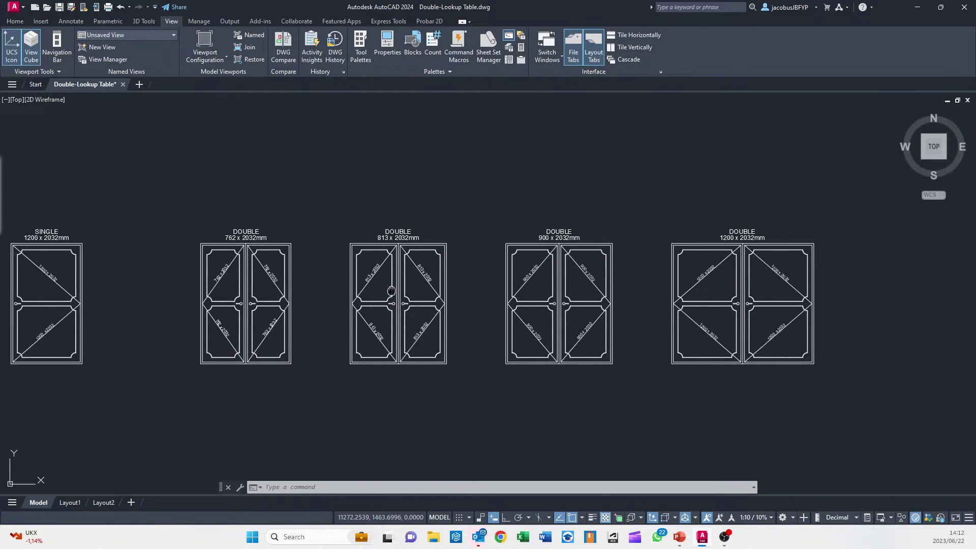
pyautogui.moveTo(391, 290)
pyautogui.mouseDown(button='middle')
pyautogui.moveTo(357, 265)
pyautogui.moveTo(257, 267)
pyautogui.moveTo(455, 267)
pyautogui.mouseUp(button='middle')
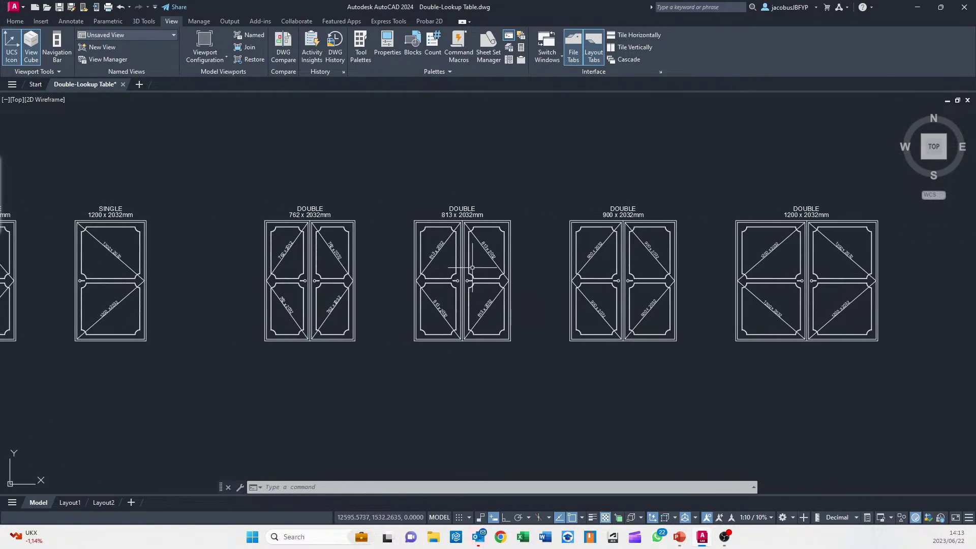
pyautogui.scroll(4, 472, 268)
pyautogui.moveTo(375, 298); pyautogui.dragTo(758, 283, button='middle')
pyautogui.moveTo(300, 284); pyautogui.dragTo(609, 280, button='middle')
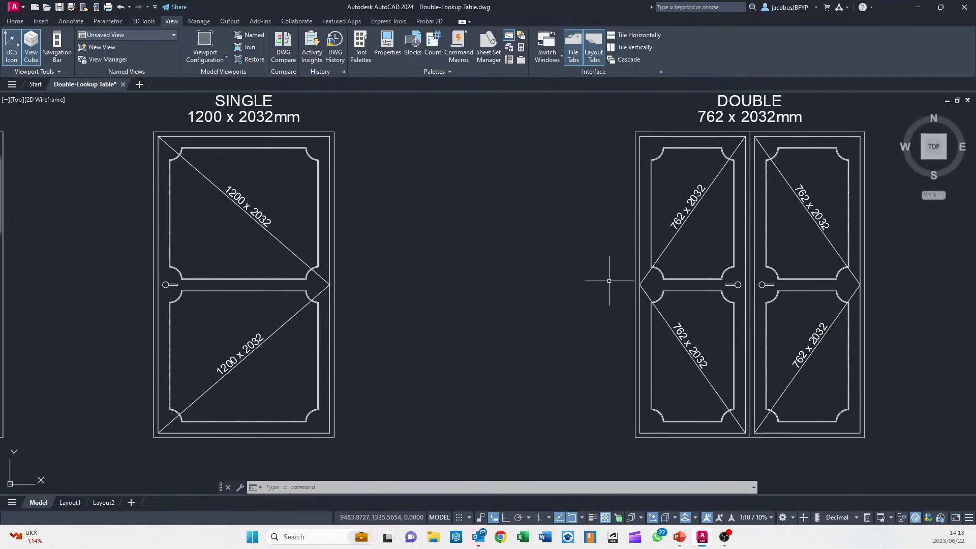
pyautogui.moveTo(280, 242); pyautogui.dragTo(356, 298, button='middle')
pyautogui.scroll(2, 316, 256)
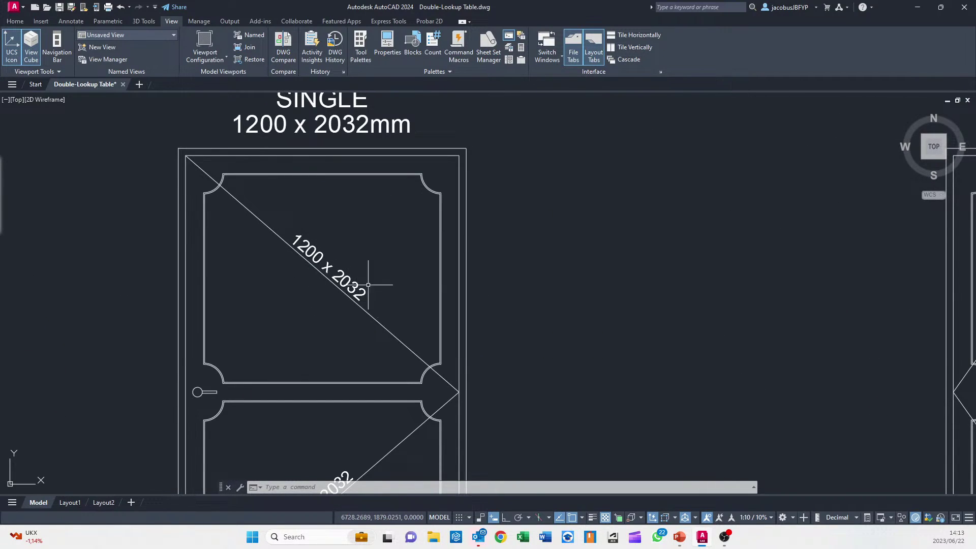
pyautogui.scroll(-2, 320, 260)
pyautogui.moveTo(315, 258); pyautogui.dragTo(400, 303, button='middle')
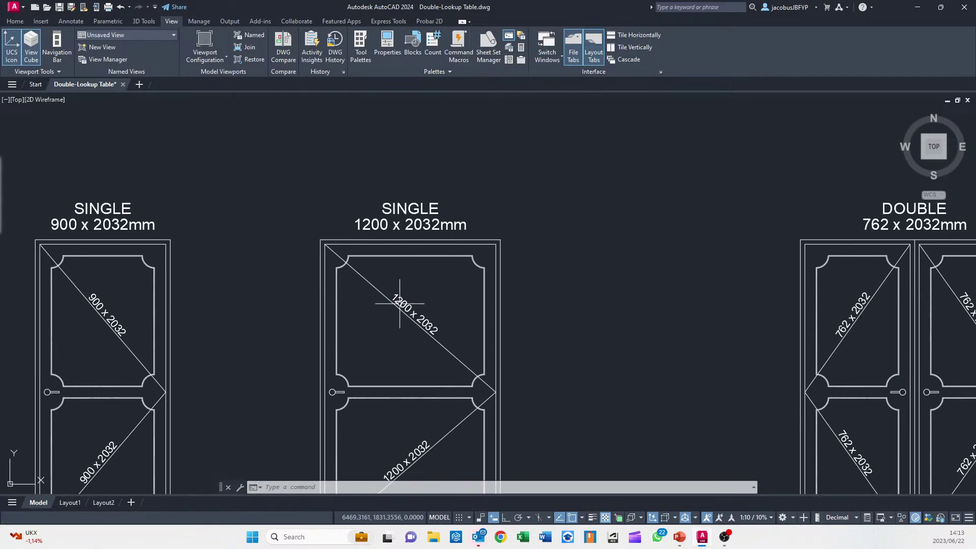
pyautogui.moveTo(145, 302); pyautogui.dragTo(410, 261, button='middle')
pyautogui.scroll(-2, 409, 261)
pyautogui.moveTo(239, 277); pyautogui.dragTo(423, 272, button='middle')
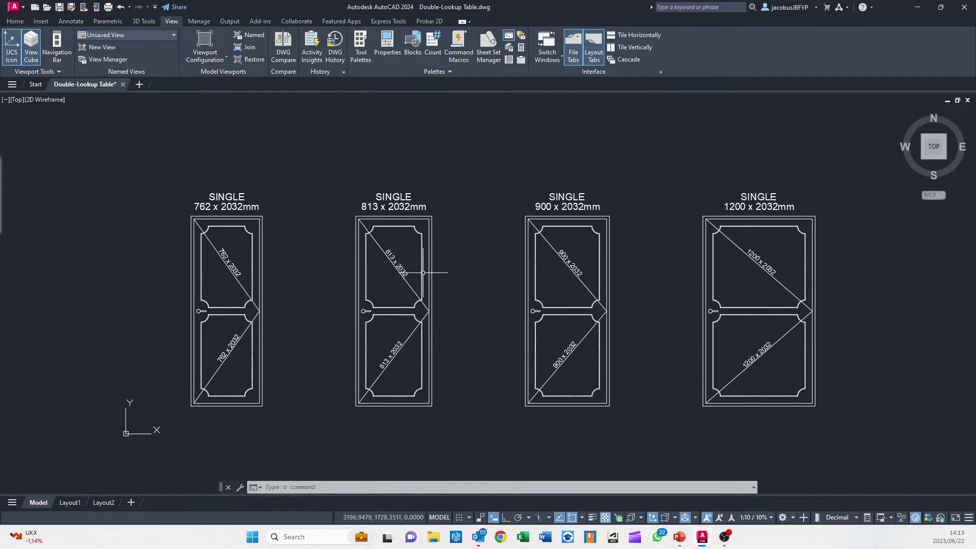
pyautogui.scroll(4, 251, 305)
pyautogui.scroll(-4, 386, 244)
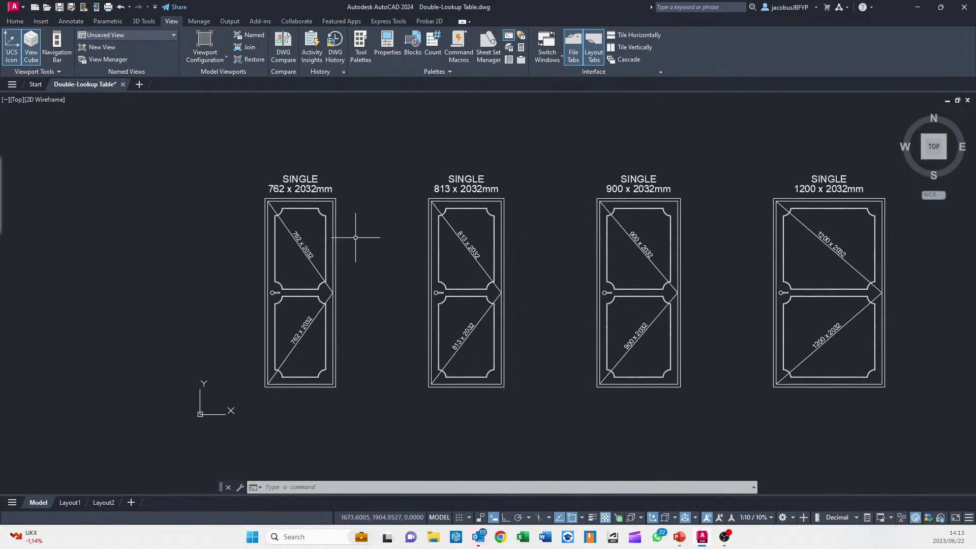
pyautogui.moveTo(444, 244)
pyautogui.mouseDown(button='middle')
pyautogui.moveTo(148, 244)
pyautogui.moveTo(268, 240)
pyautogui.mouseUp(button='middle')
pyautogui.moveTo(338, 240); pyautogui.dragTo(207, 240, button='middle')
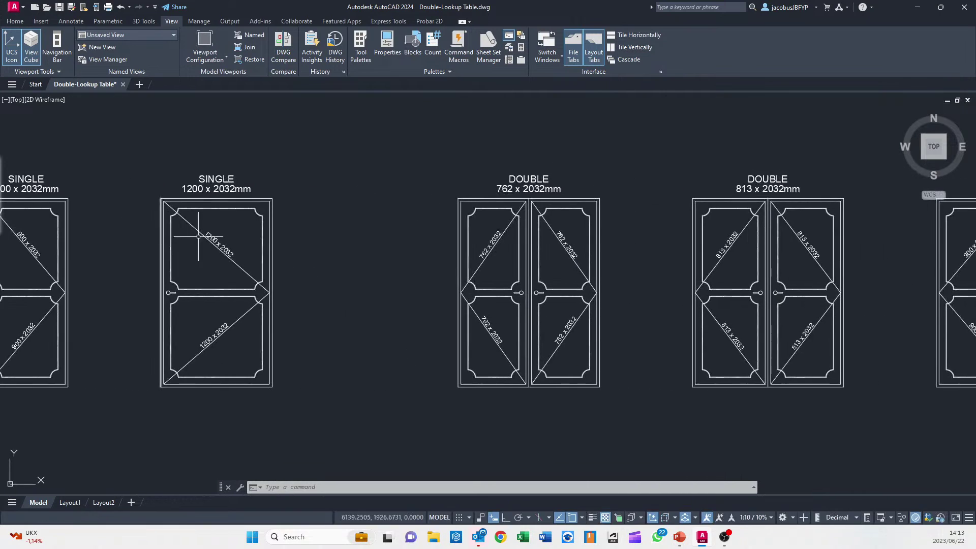
pyautogui.scroll(4, 205, 236)
pyautogui.scroll(-4, 292, 281)
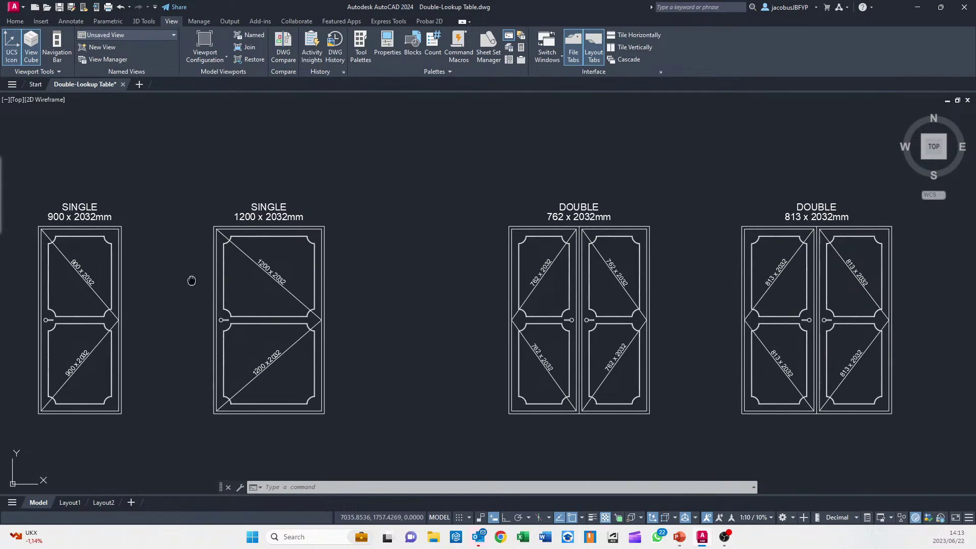
pyautogui.moveTo(191, 279); pyautogui.dragTo(469, 272, button='middle')
pyautogui.scroll(-3, 273, 276)
pyautogui.moveTo(869, 279)
pyautogui.mouseDown(button='middle')
pyautogui.moveTo(401, 283)
pyautogui.moveTo(586, 283)
pyautogui.mouseUp(button='middle')
# Create a new blank drawing and return to the single doors in the Double-Lookup Table drawing
pyautogui.click(139, 84)
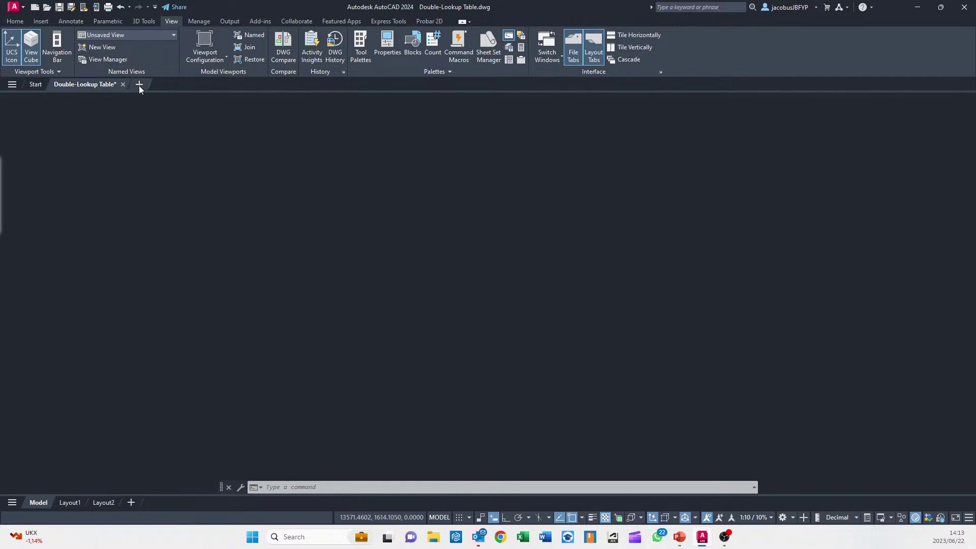
pyautogui.click(84, 84)
pyautogui.moveTo(163, 263); pyautogui.dragTo(349, 262, button='middle')
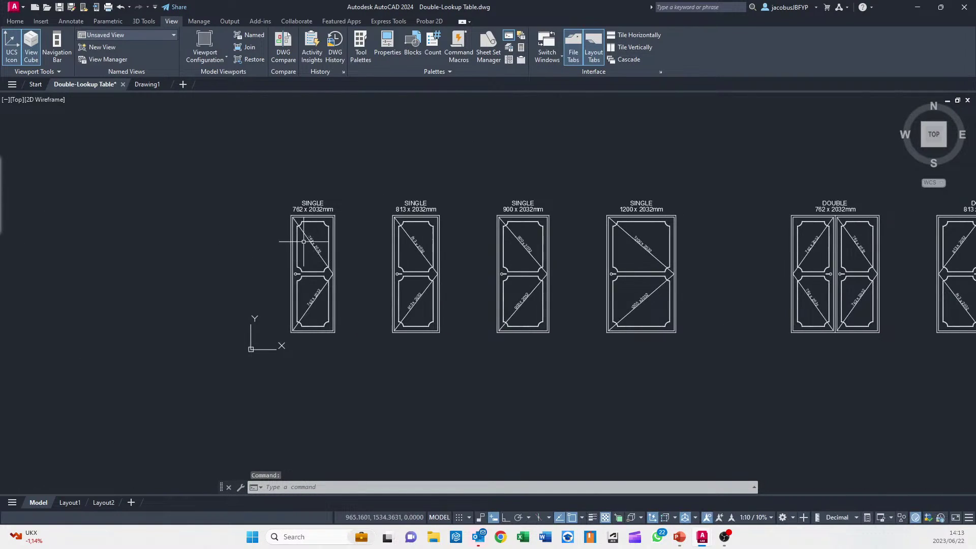
# Copy the complete single 762 x 2032 door, without the heading above it, to the clipboard
pyautogui.scroll(2, 351, 224)
pyautogui.click(359, 209)
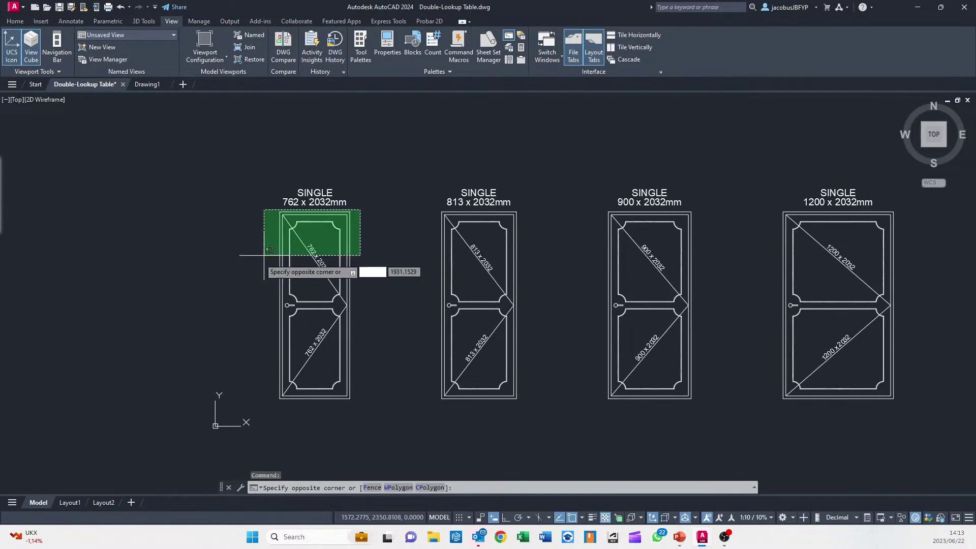
pyautogui.click(249, 405)
pyautogui.scroll(2, 306, 259)
pyautogui.moveTo(336, 336); pyautogui.dragTo(243, 278, button='middle')
pyautogui.scroll(4, 153, 267)
pyautogui.scroll(-4, 285, 252)
pyautogui.moveTo(308, 261); pyautogui.dragTo(217, 264, button='middle')
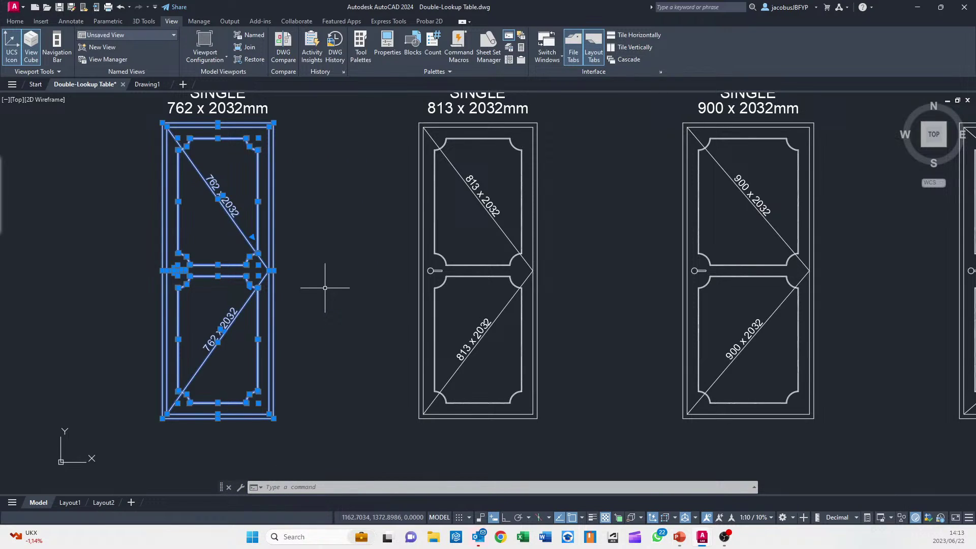
pyautogui.hotkey('ctrl', 'c')
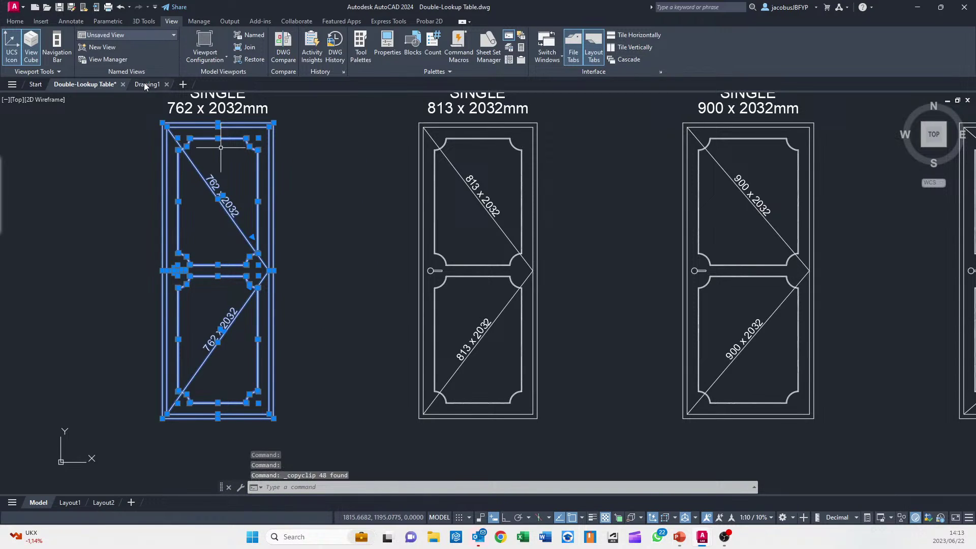
# Paste the copied 762 x 2032 door into Drawing1, up and to the right of the origin
pyautogui.click(144, 84)
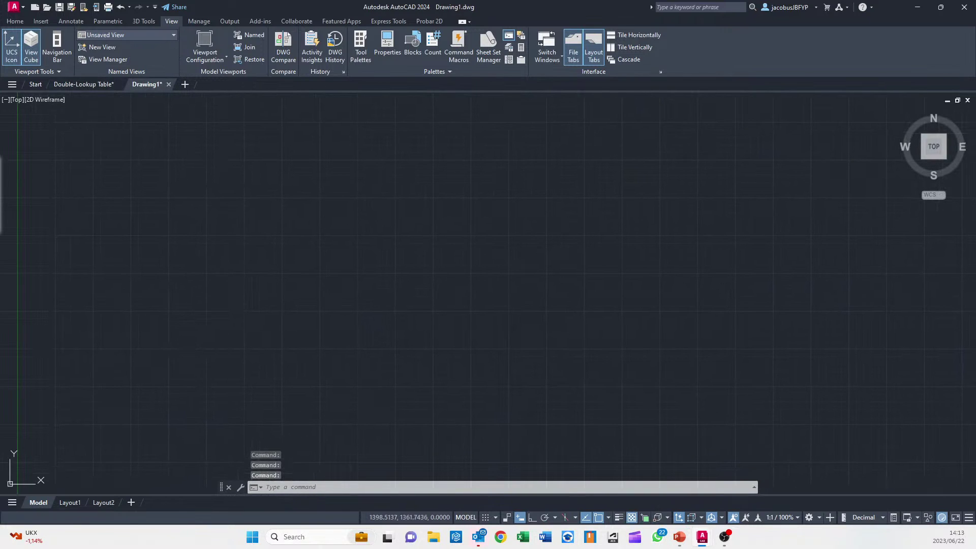
pyautogui.hotkey('ctrl', 'v')
pyautogui.click(174, 422)
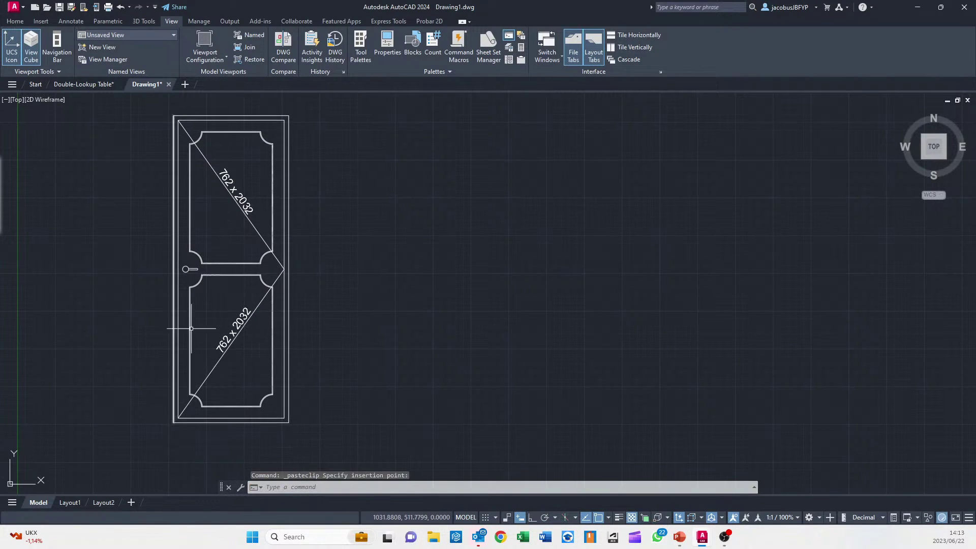
pyautogui.scroll(-5, 203, 330)
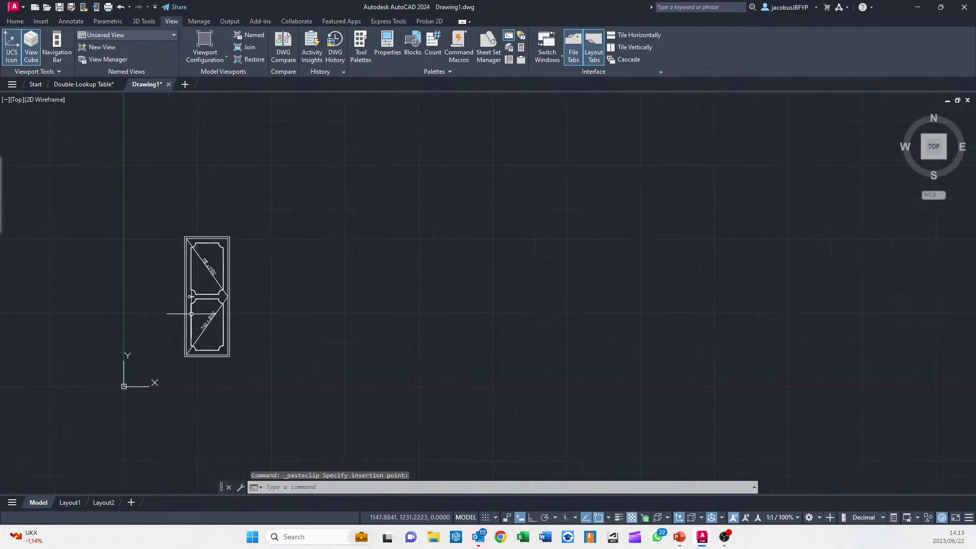
# Start a block definition named DOOR for the pasted door, leaving it not set to open in the block editor
pyautogui.click(41, 21)
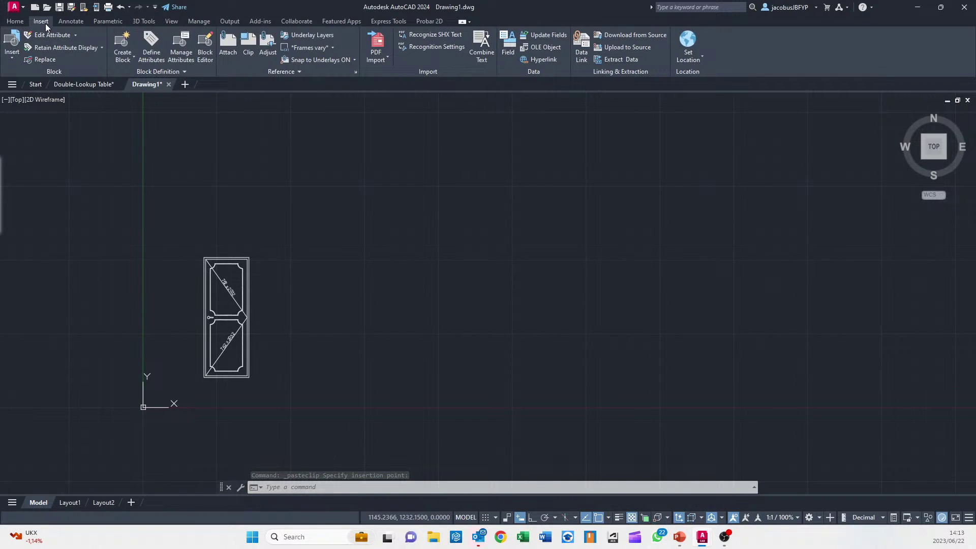
pyautogui.click(306, 235)
pyautogui.click(184, 373)
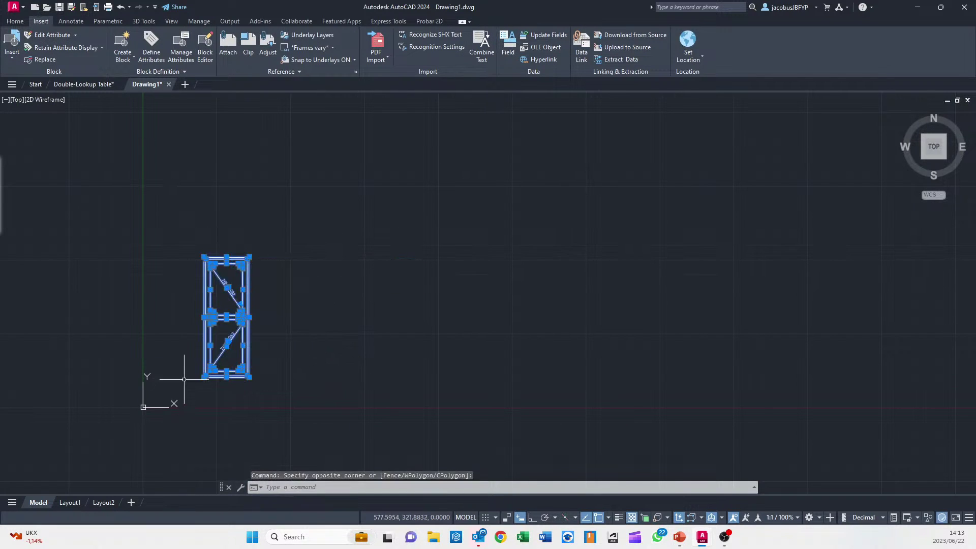
pyautogui.scroll(2, 203, 310)
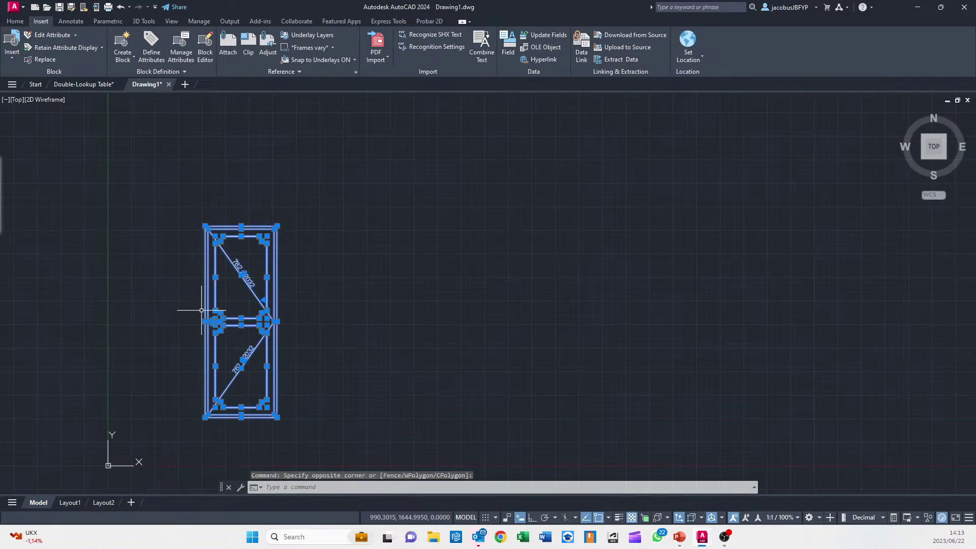
pyautogui.click(122, 44)
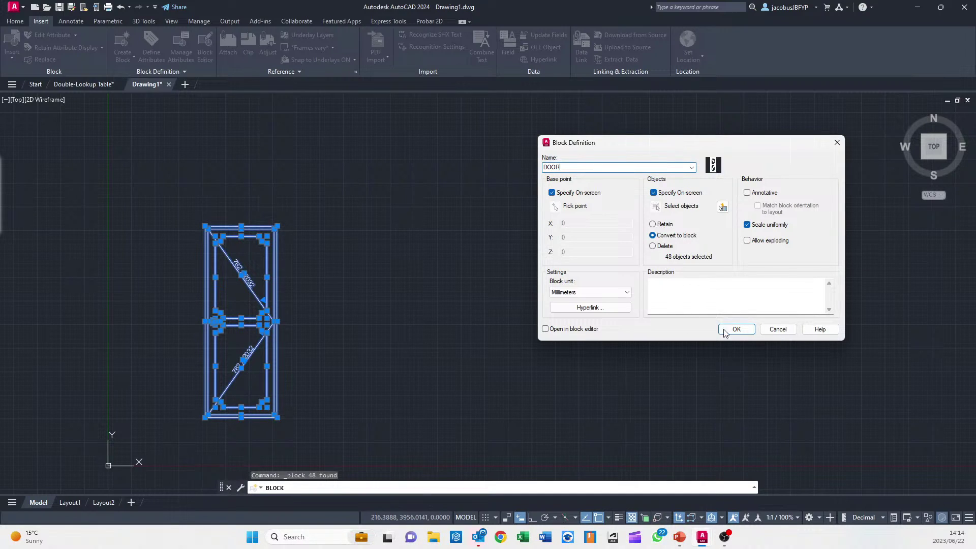
pyautogui.click(545, 329)
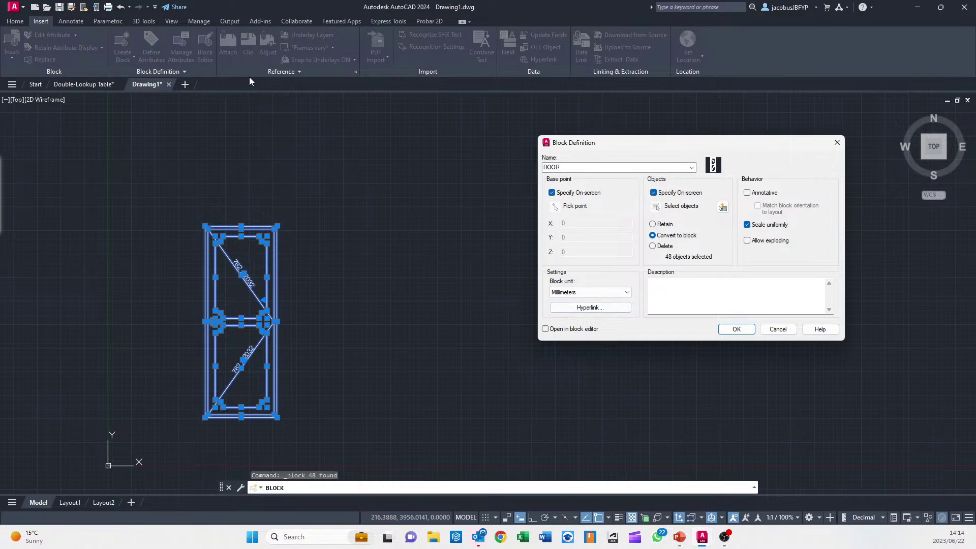
pyautogui.click(745, 332)
# Place the block's base point at the midpoint of the door frame's top edge and include all door objects
pyautogui.scroll(5, 224, 203)
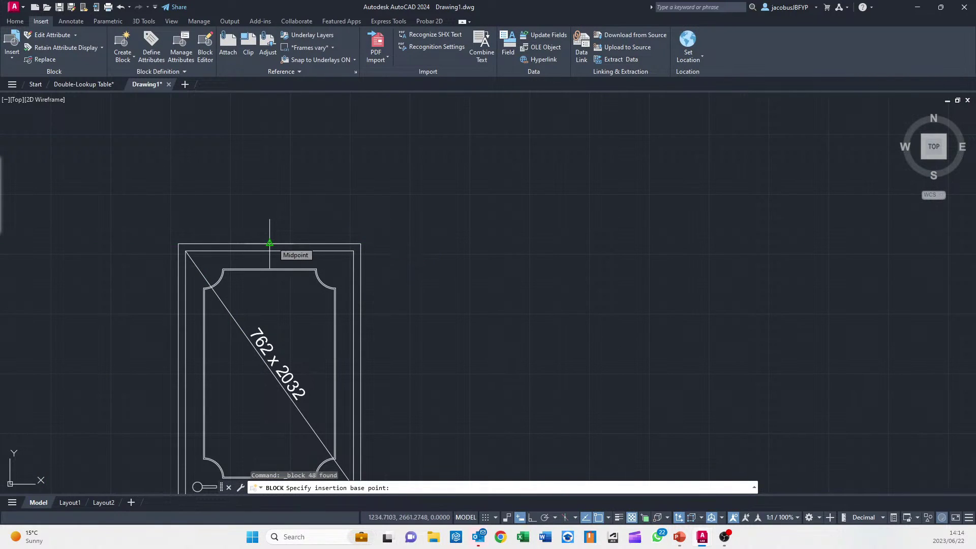
pyautogui.click(270, 244)
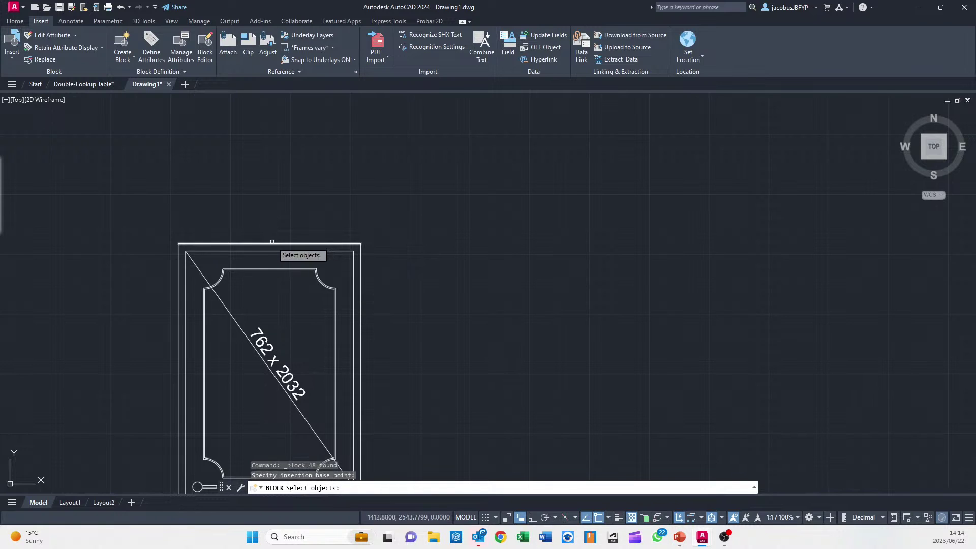
pyautogui.scroll(-4, 364, 216)
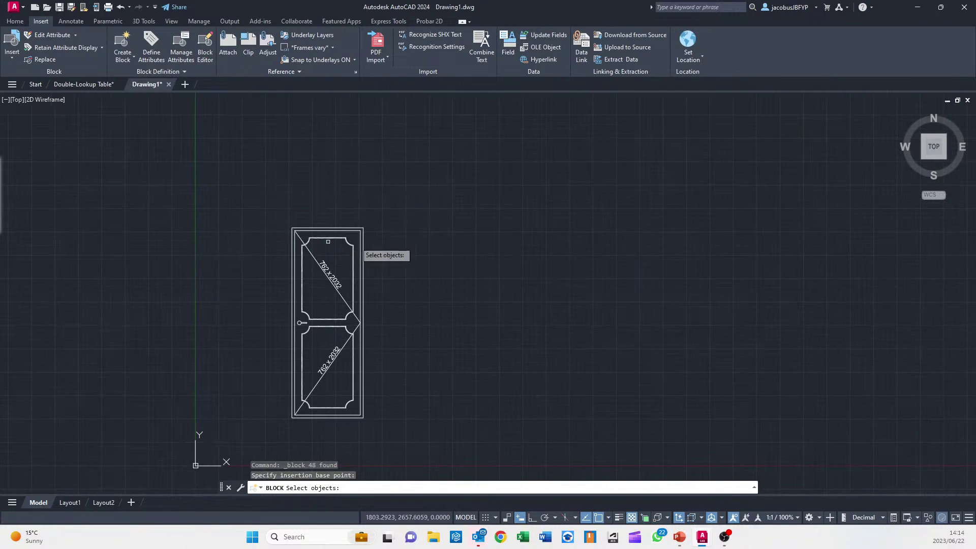
pyautogui.click(400, 205)
pyautogui.click(247, 422)
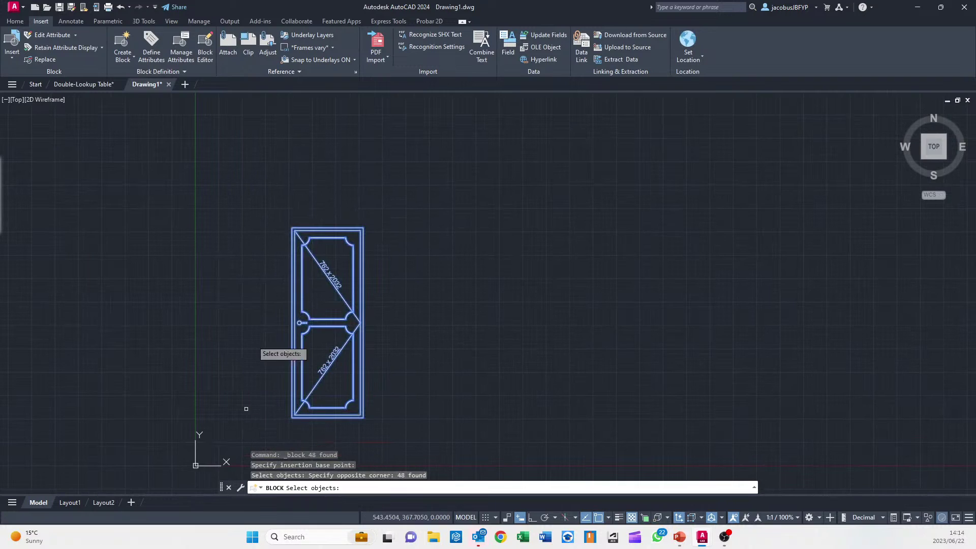
pyautogui.press('Return')
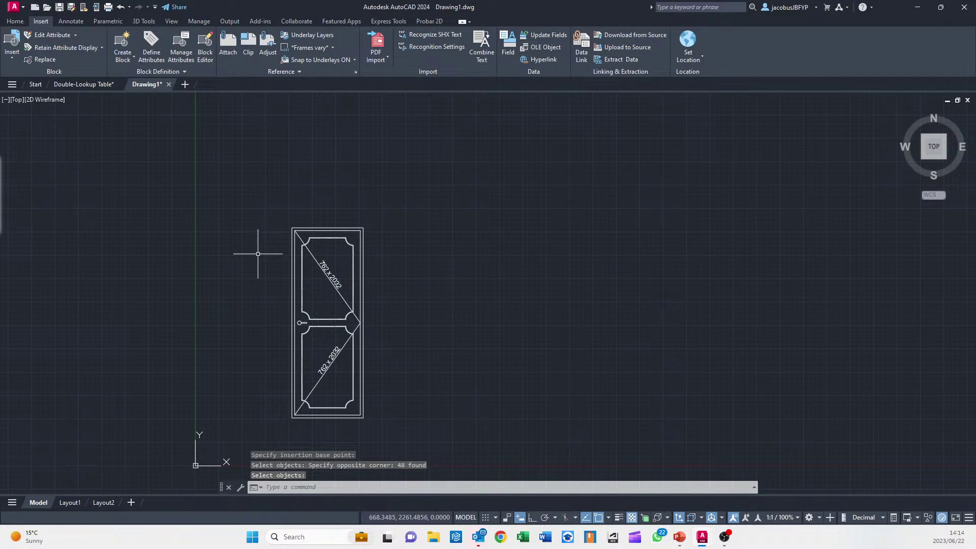
# Select the door to check that it is one block with its insertion grip at the top, and deselect it
pyautogui.click(334, 227)
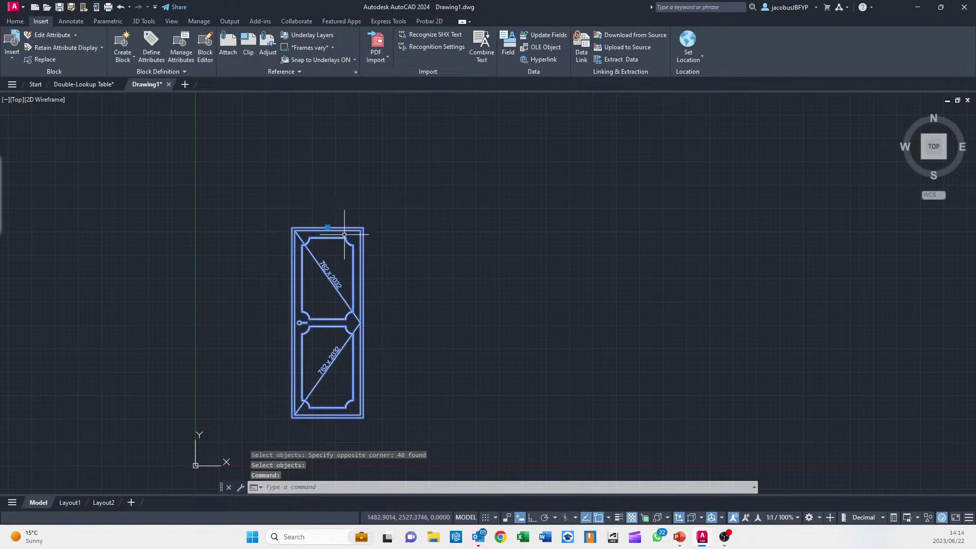
pyautogui.scroll(3, 352, 253)
pyautogui.moveTo(384, 251); pyautogui.dragTo(297, 158, button='middle')
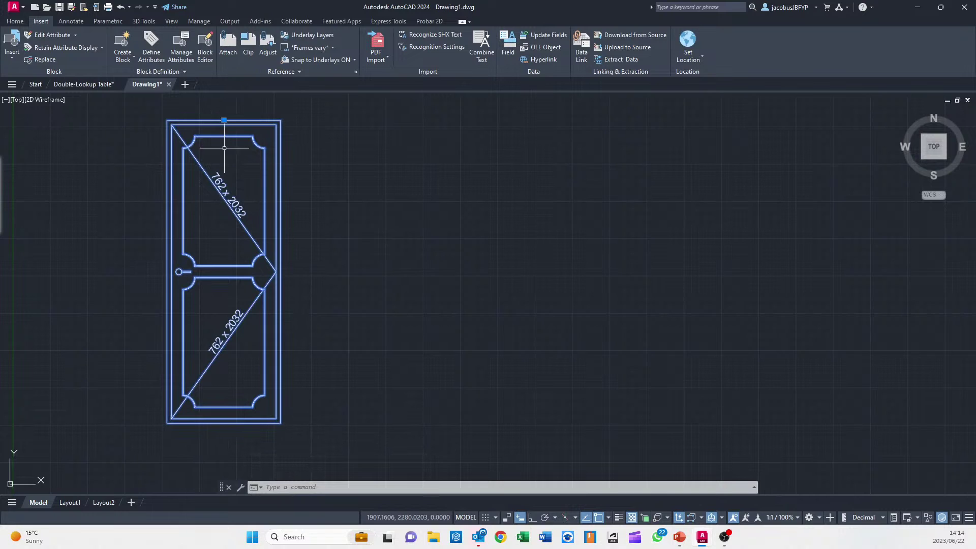
pyautogui.click(339, 192)
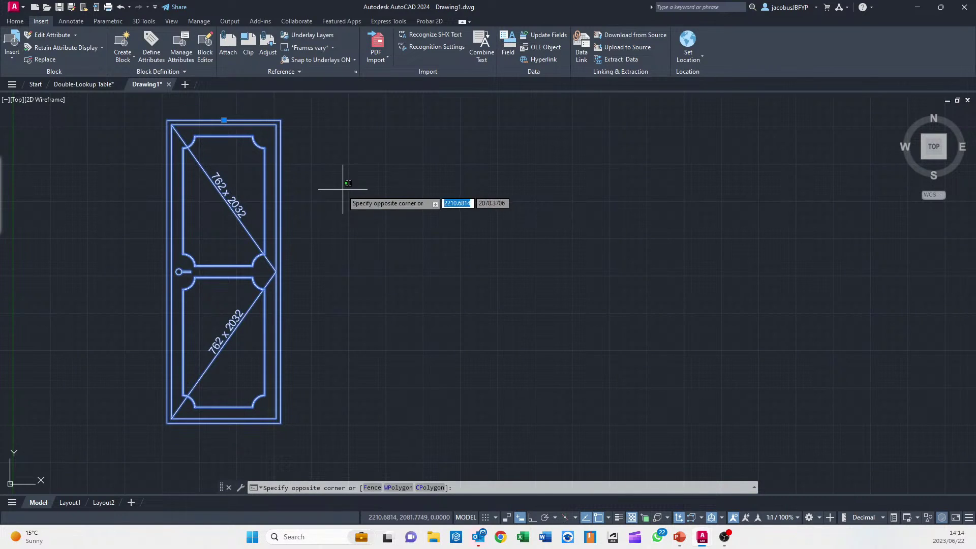
pyautogui.click(325, 230)
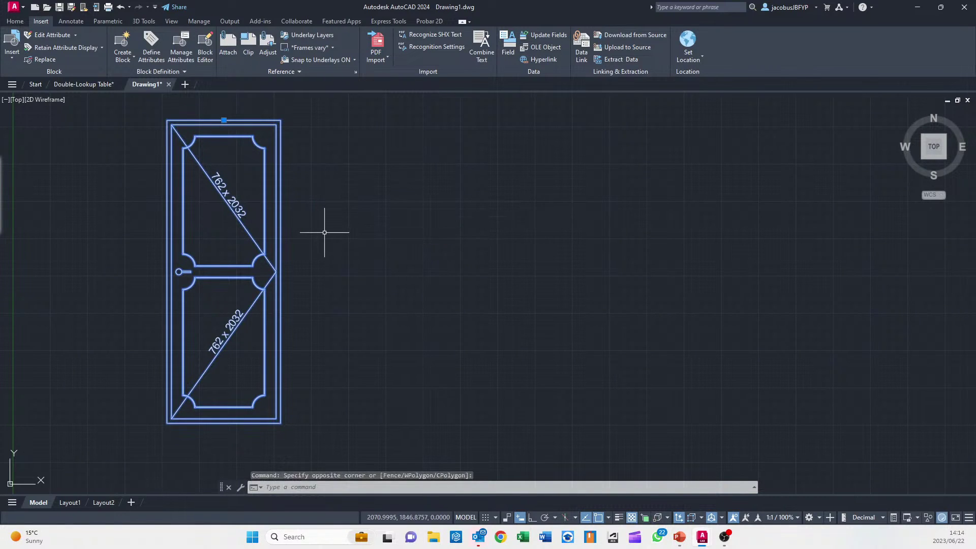
pyautogui.press('Escape')
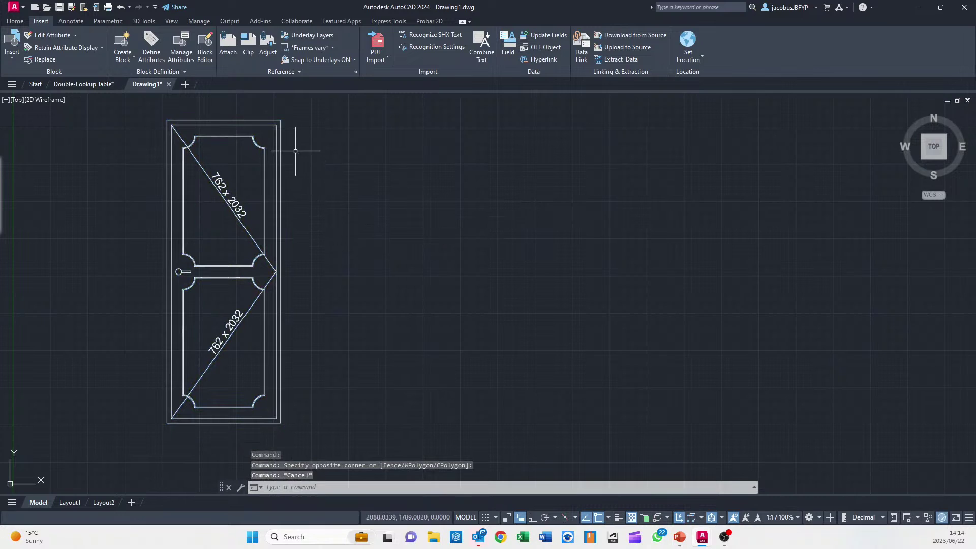
# Open the DOOR block definition in the Block Editor
pyautogui.click(206, 46)
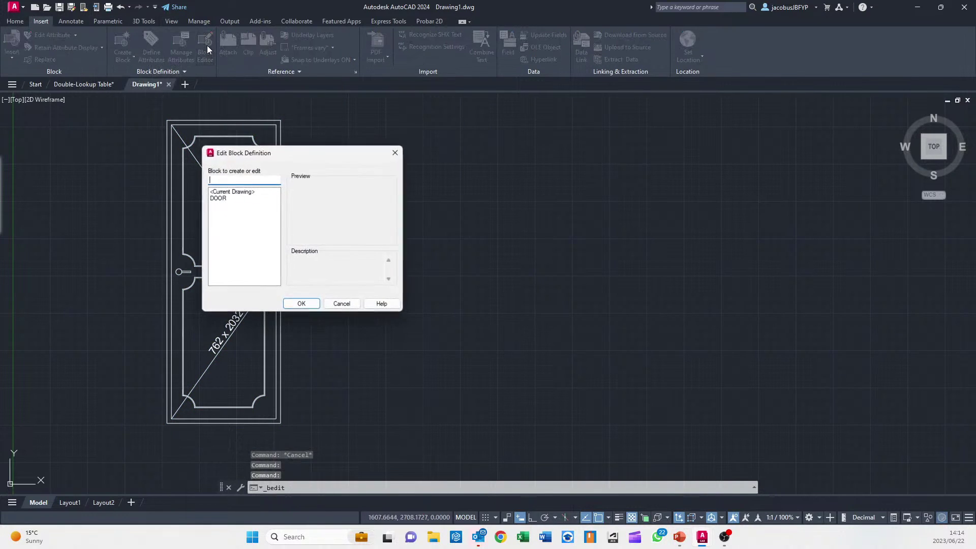
pyautogui.click(223, 201)
pyautogui.moveTo(307, 157); pyautogui.dragTo(410, 150)
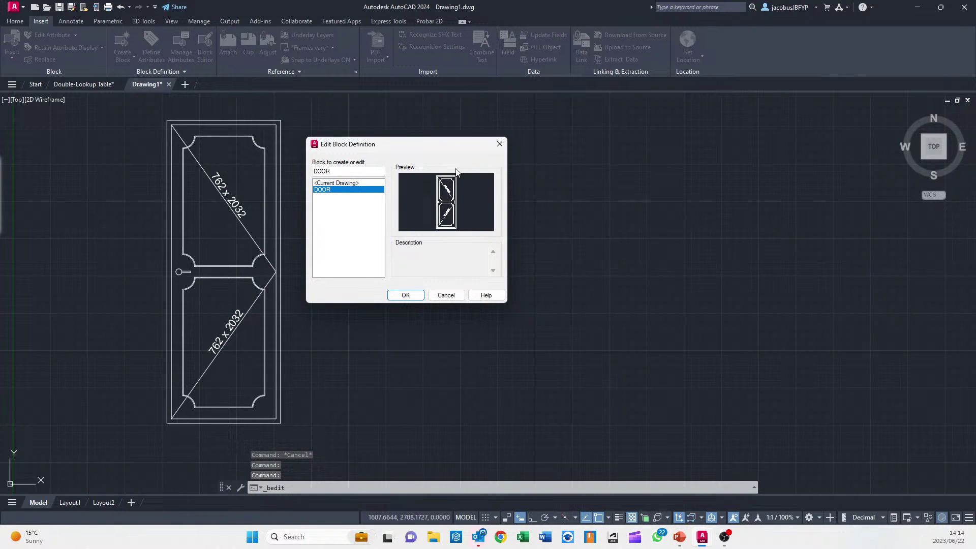
pyautogui.click(405, 297)
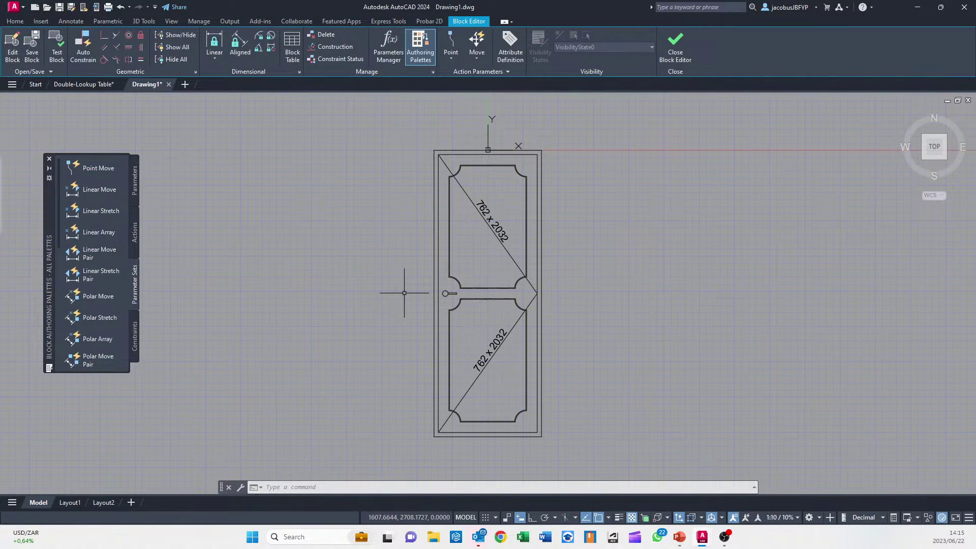
pyautogui.moveTo(470, 273)
pyautogui.mouseDown(button='middle')
pyautogui.moveTo(372, 307)
pyautogui.moveTo(372, 252)
pyautogui.moveTo(374, 319)
pyautogui.mouseUp(button='middle')
pyautogui.scroll(2, 389, 206)
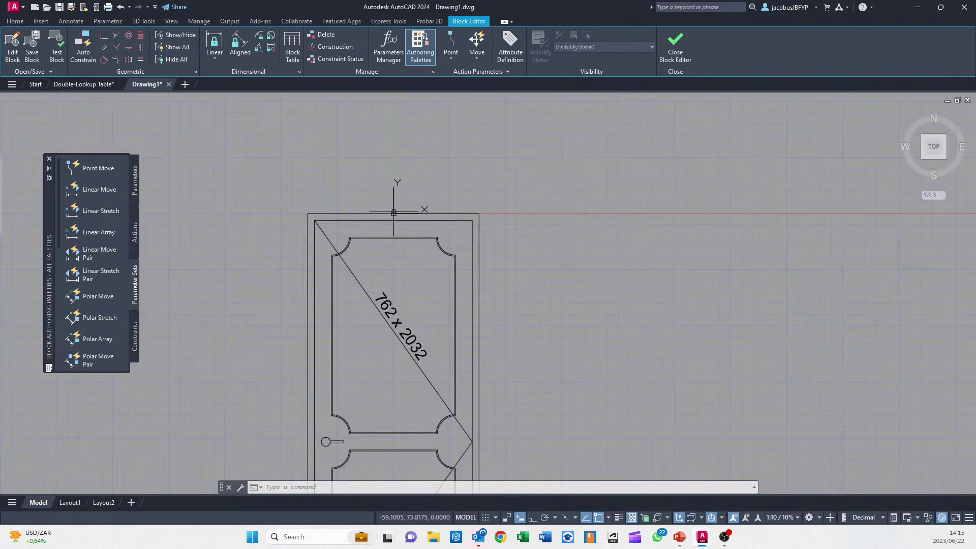
pyautogui.scroll(-2, 401, 209)
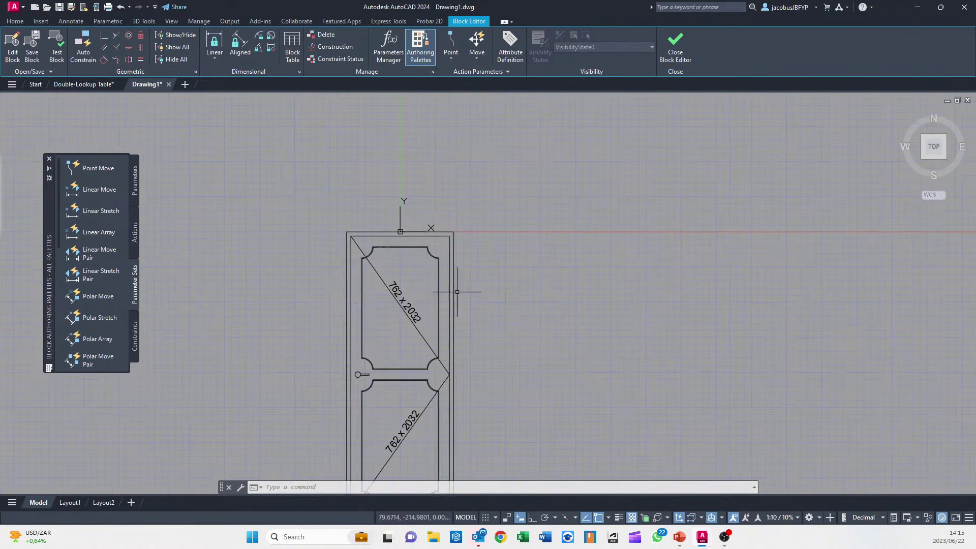
pyautogui.moveTo(314, 231); pyautogui.dragTo(347, 256, button='middle')
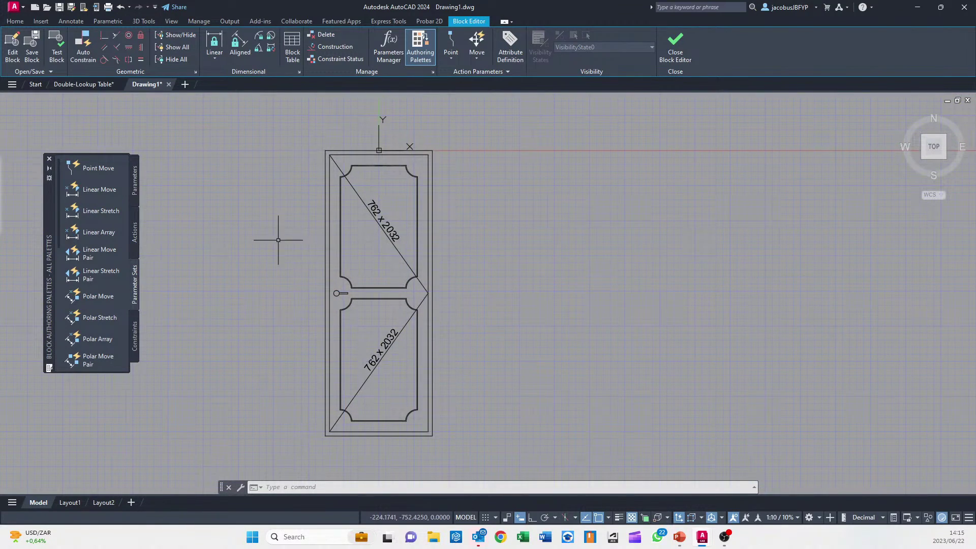
pyautogui.moveTo(241, 182); pyautogui.dragTo(204, 217, button='middle')
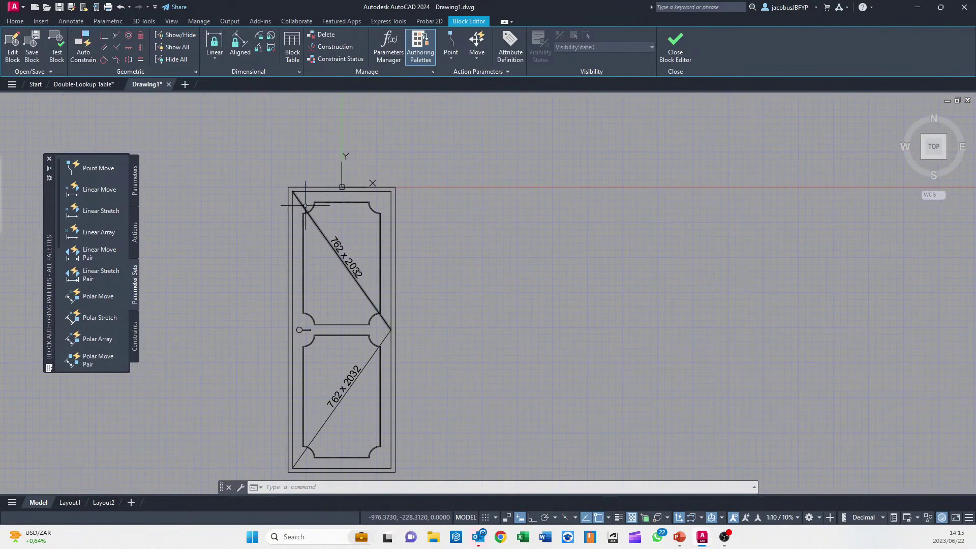
pyautogui.scroll(4, 299, 188)
pyautogui.moveTo(264, 183); pyautogui.dragTo(299, 255, button='middle')
pyautogui.scroll(-2, 300, 254)
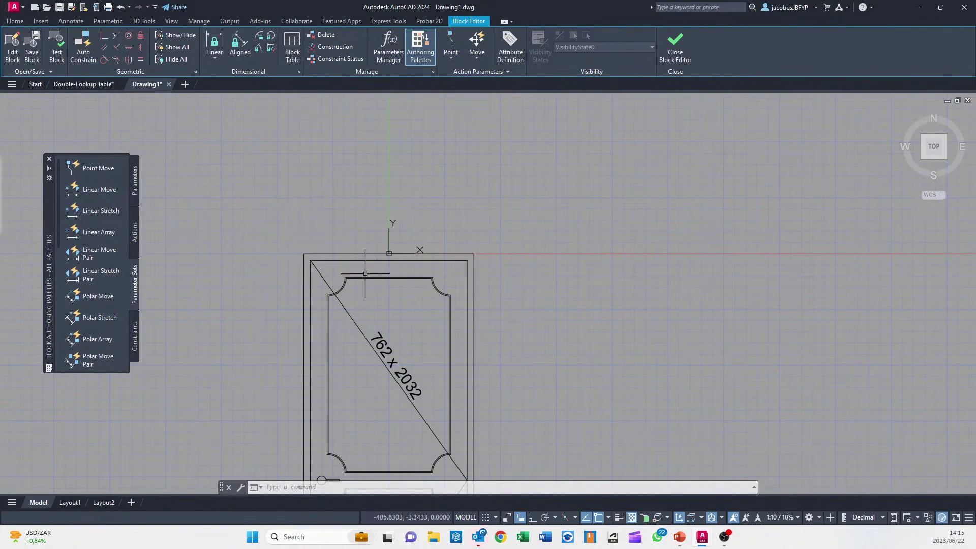
pyautogui.scroll(-2, 379, 285)
pyautogui.moveTo(378, 285); pyautogui.dragTo(355, 189, button='middle')
pyautogui.scroll(2, 321, 174)
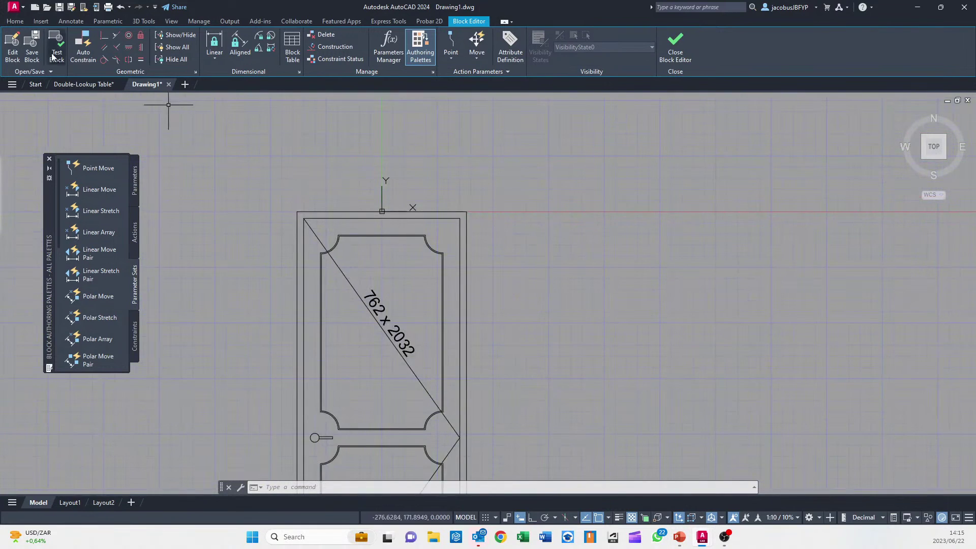
# Draw a circle with radius 25 centred on the door frame's upper-left outer corner
pyautogui.click(15, 21)
pyautogui.click(59, 41)
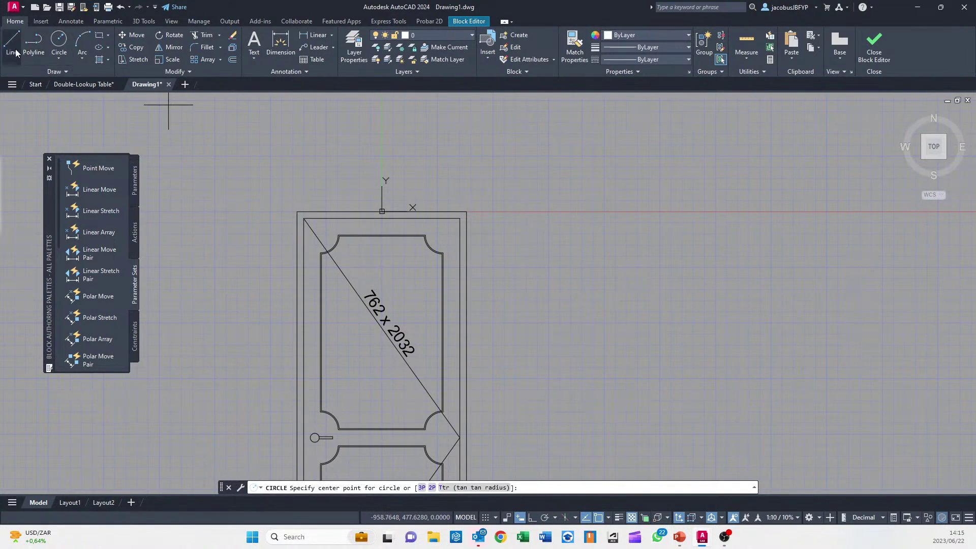
pyautogui.scroll(4, 301, 193)
pyautogui.click(287, 260)
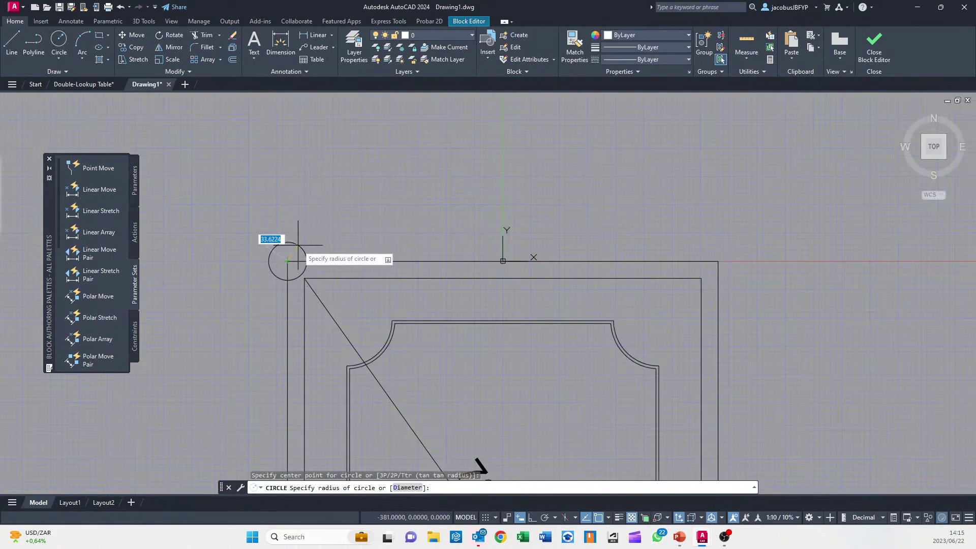
pyautogui.write('25')
pyautogui.press('Return')
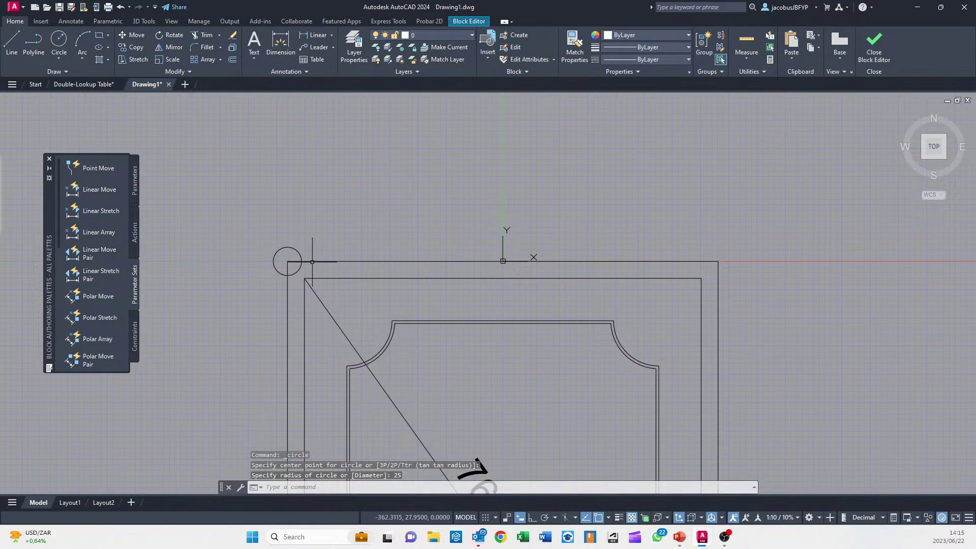
# Turn Ortho on and copy the circle straight up by about 208 mm
pyautogui.click(532, 517)
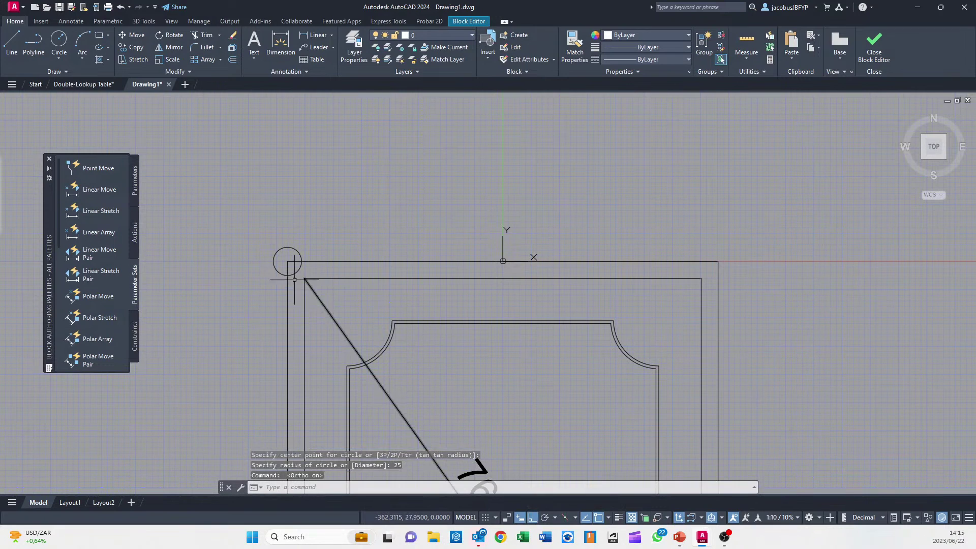
pyautogui.click(283, 248)
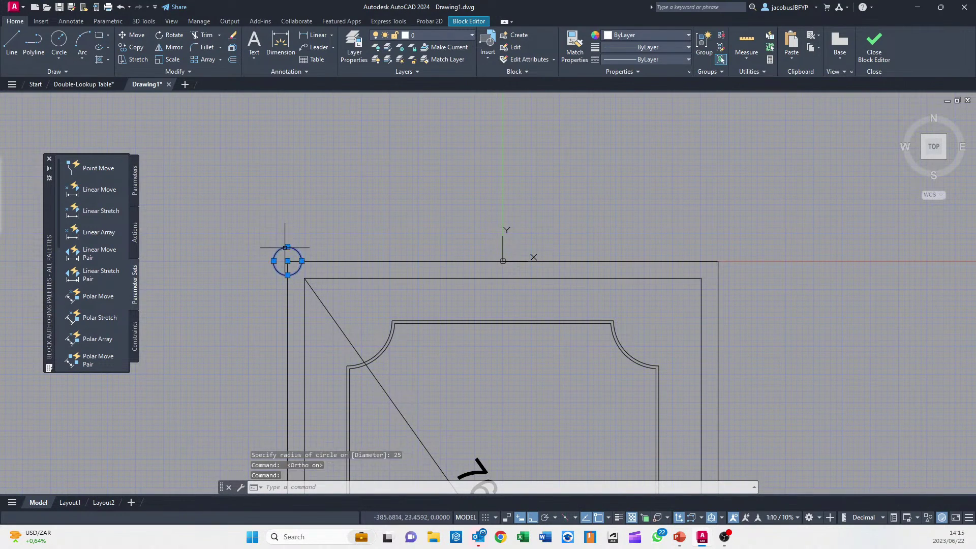
pyautogui.click(133, 47)
pyautogui.click(287, 262)
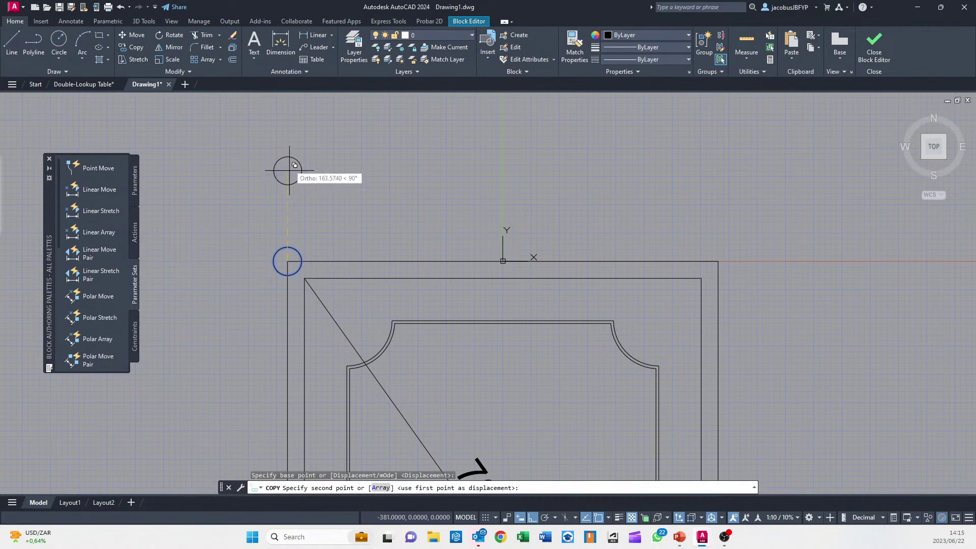
pyautogui.click(287, 144)
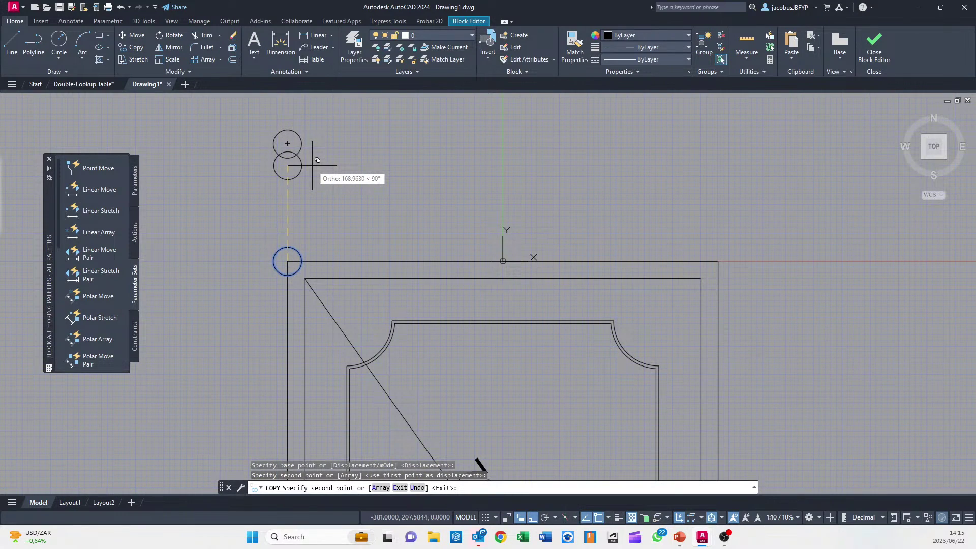
pyautogui.press('Escape')
# Move both circles together straight up by about 208 mm so they sit clear above the door frame's corner
pyautogui.click(330, 127)
pyautogui.click(245, 250)
pyautogui.moveTo(288, 215); pyautogui.dragTo(286, 282, button='middle')
pyautogui.click(133, 36)
pyautogui.click(286, 328)
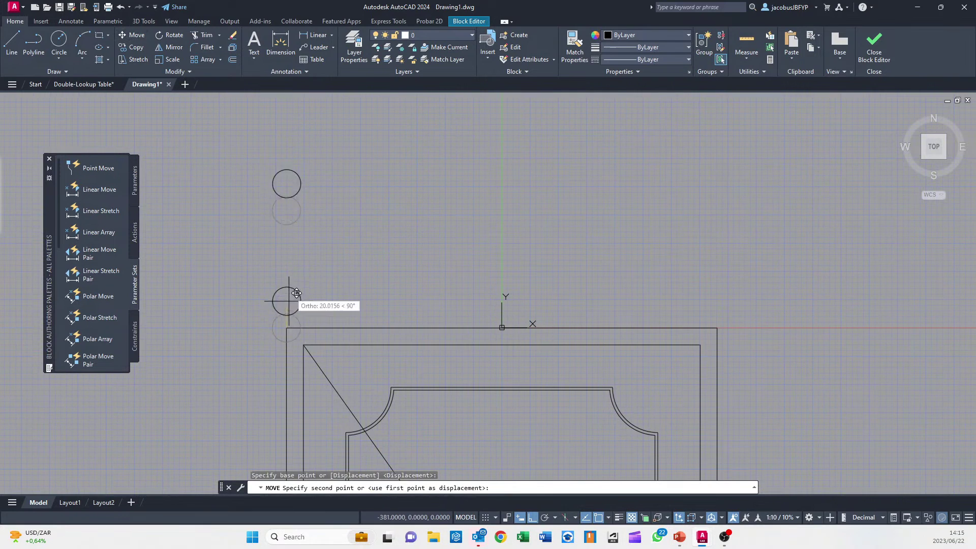
pyautogui.scroll(-2, 289, 277)
pyautogui.click(287, 263)
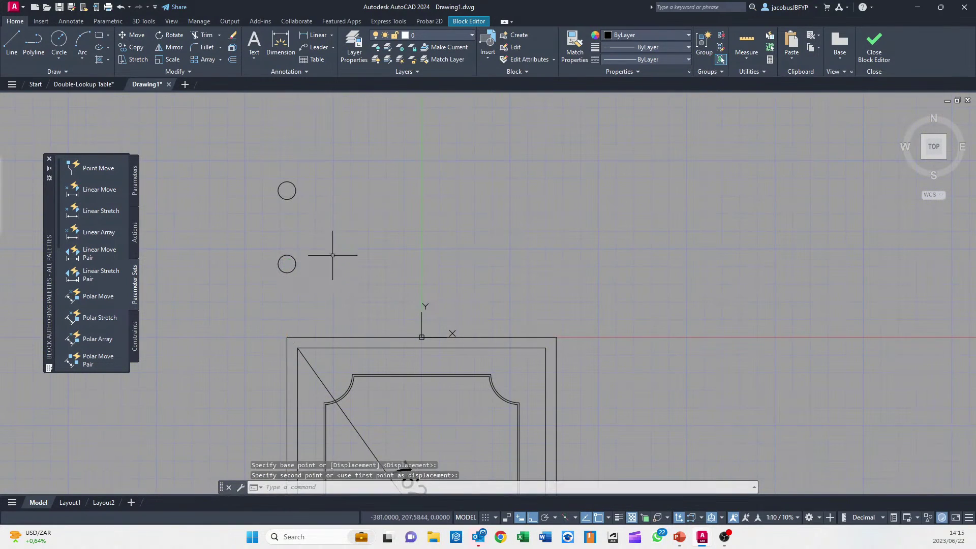
# Add a linear parameter from the lower circle's centre across to above the frame's upper-right corner, with its label between the circles' heights
pyautogui.scroll(-2, 331, 252)
pyautogui.moveTo(358, 254); pyautogui.dragTo(270, 232, button='middle')
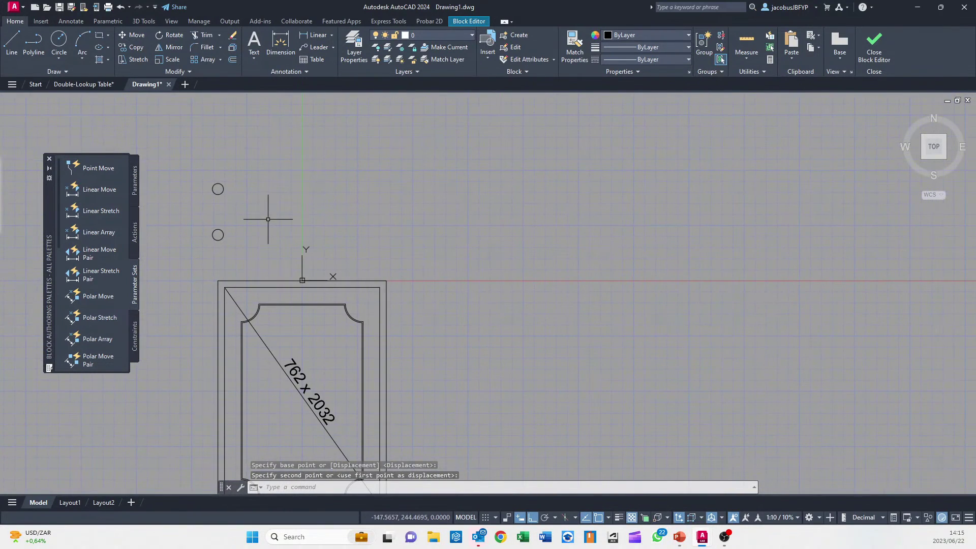
pyautogui.scroll(4, 237, 202)
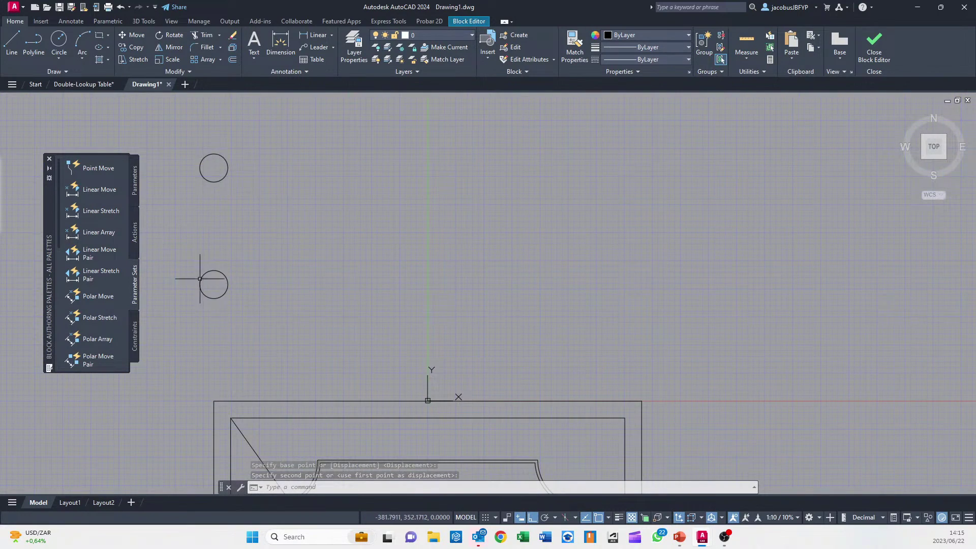
pyautogui.scroll(-2, 257, 230)
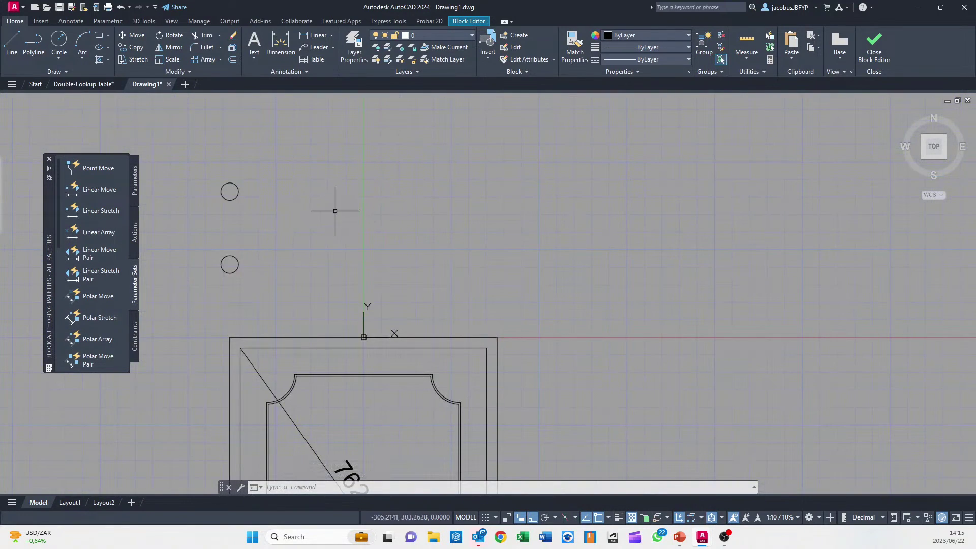
pyautogui.moveTo(261, 201)
pyautogui.mouseDown(button='middle')
pyautogui.moveTo(299, 199)
pyautogui.moveTo(291, 197)
pyautogui.mouseUp(button='middle')
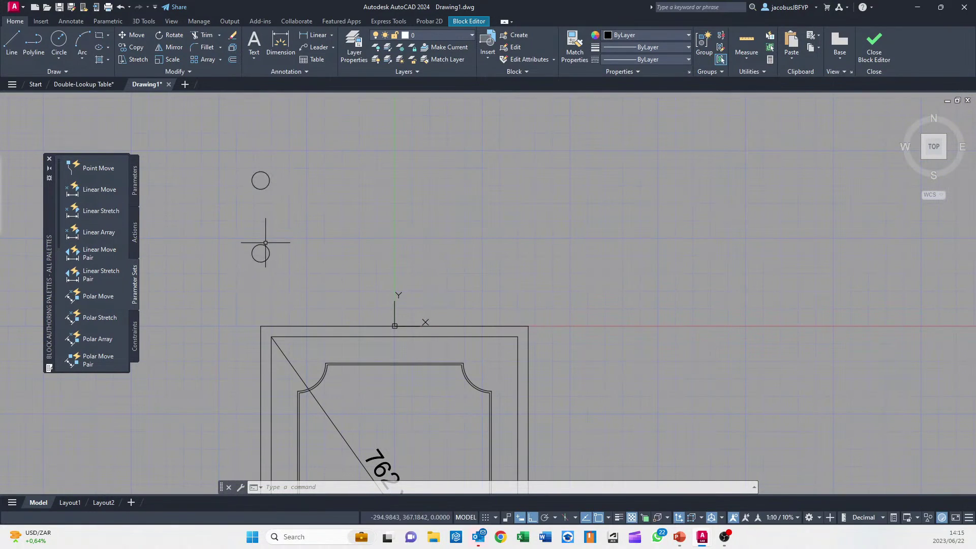
pyautogui.click(135, 187)
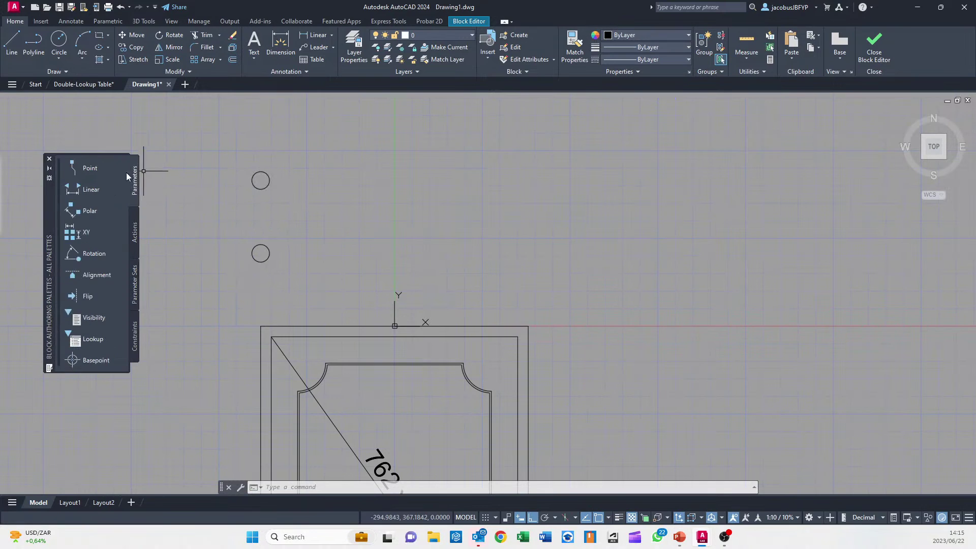
pyautogui.click(88, 190)
pyautogui.click(260, 253)
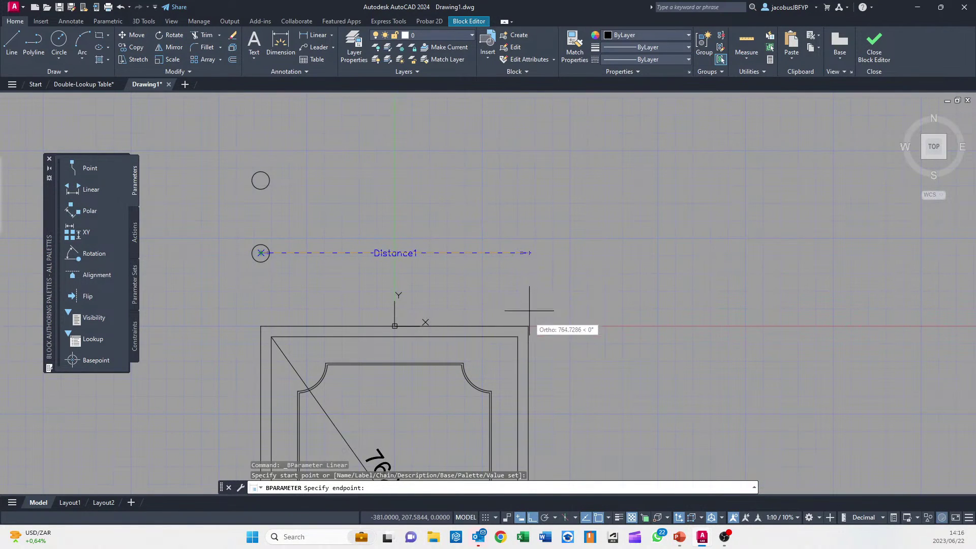
pyautogui.click(529, 326)
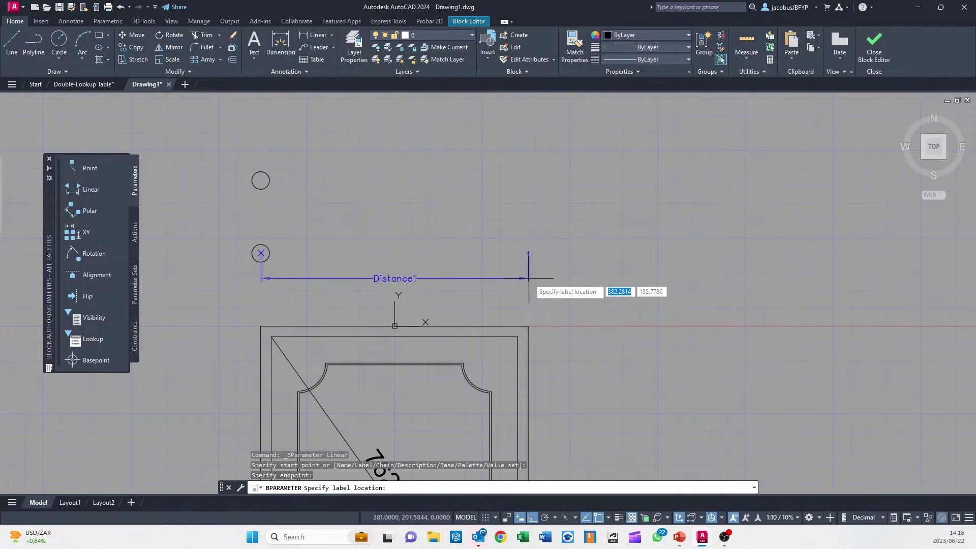
pyautogui.click(416, 217)
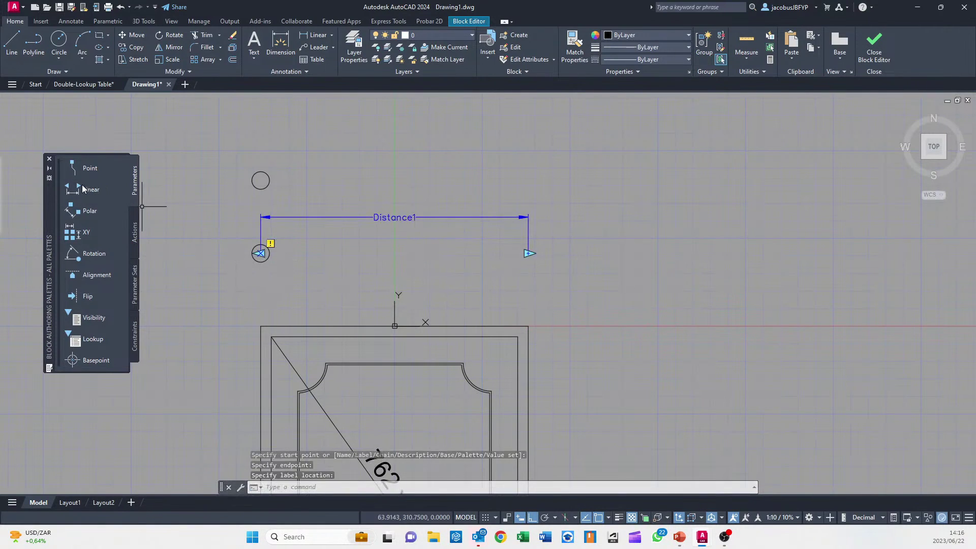
# Add a second linear parameter from the upper circle's centre across the door's full width, with its label above the circle
pyautogui.click(83, 189)
pyautogui.click(260, 180)
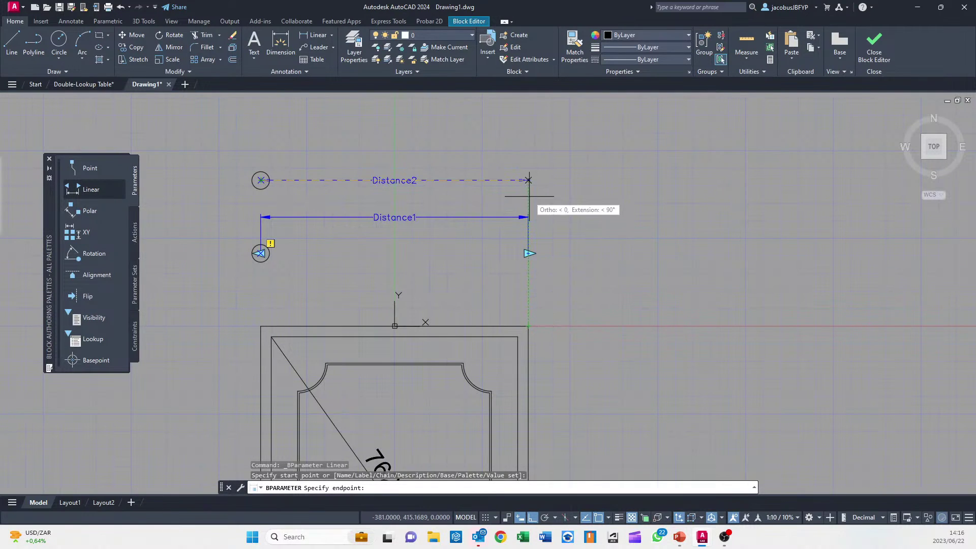
pyautogui.click(529, 196)
pyautogui.click(412, 150)
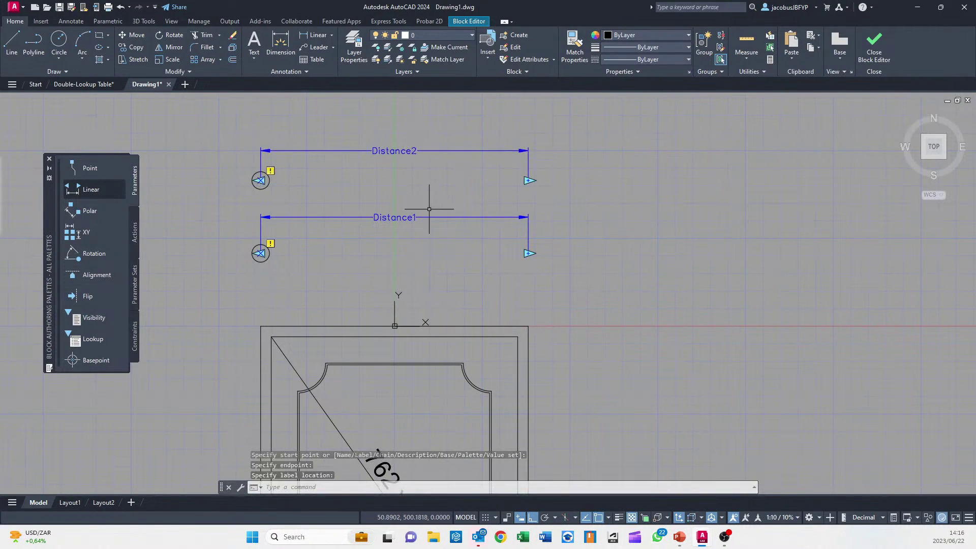
pyautogui.moveTo(429, 209); pyautogui.dragTo(381, 250, button='middle')
pyautogui.press('Escape')
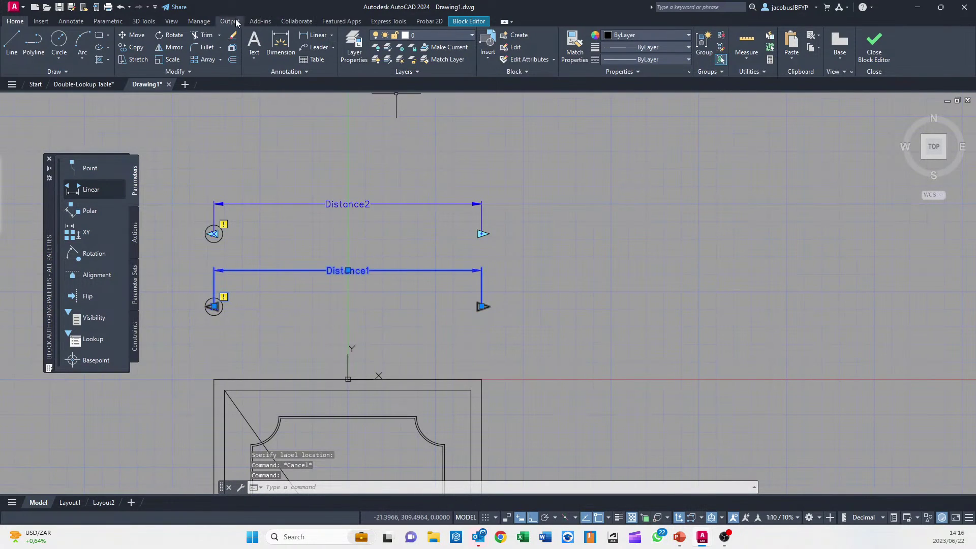
# Show the properties of the lower linear parameter and rename its distance label to S/D
pyautogui.click(171, 21)
pyautogui.click(400, 41)
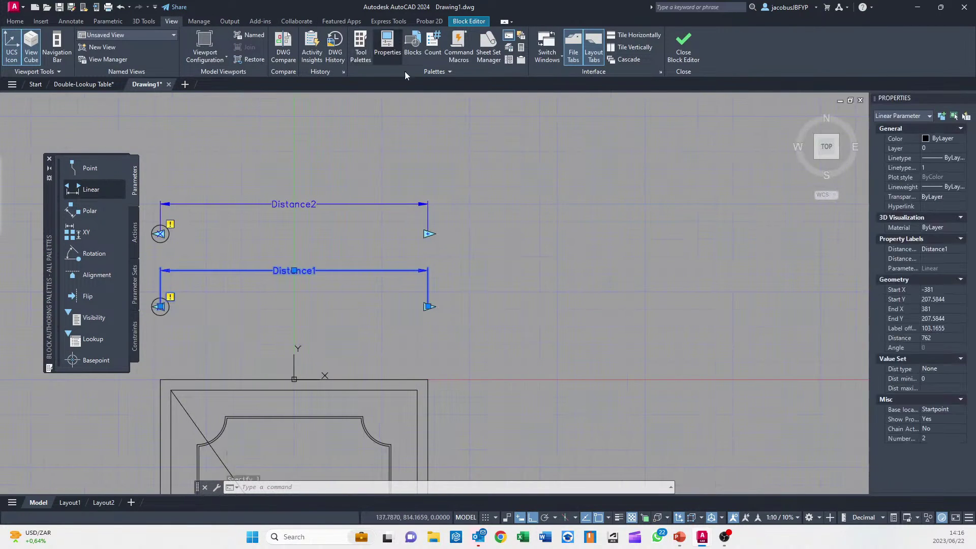
pyautogui.moveTo(457, 274); pyautogui.dragTo(538, 248, button='middle')
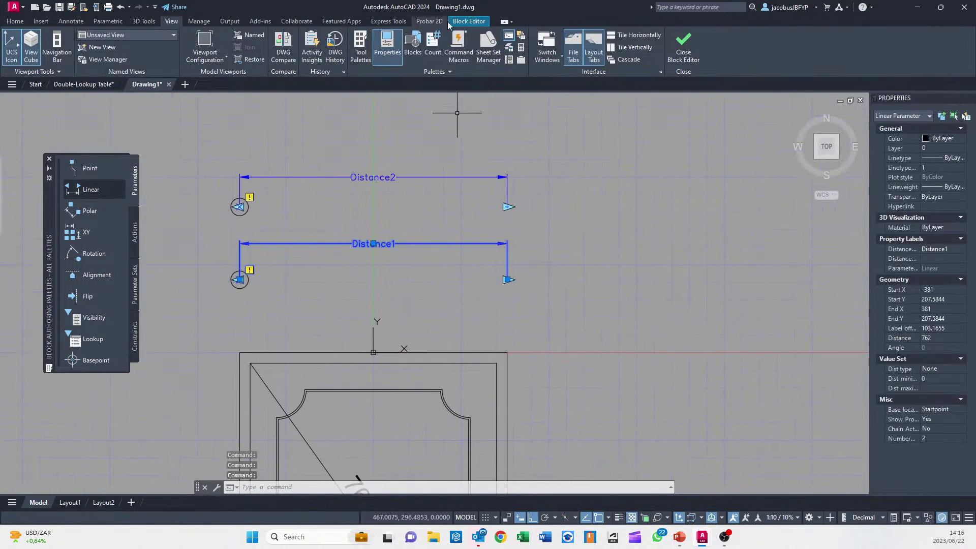
pyautogui.click(469, 21)
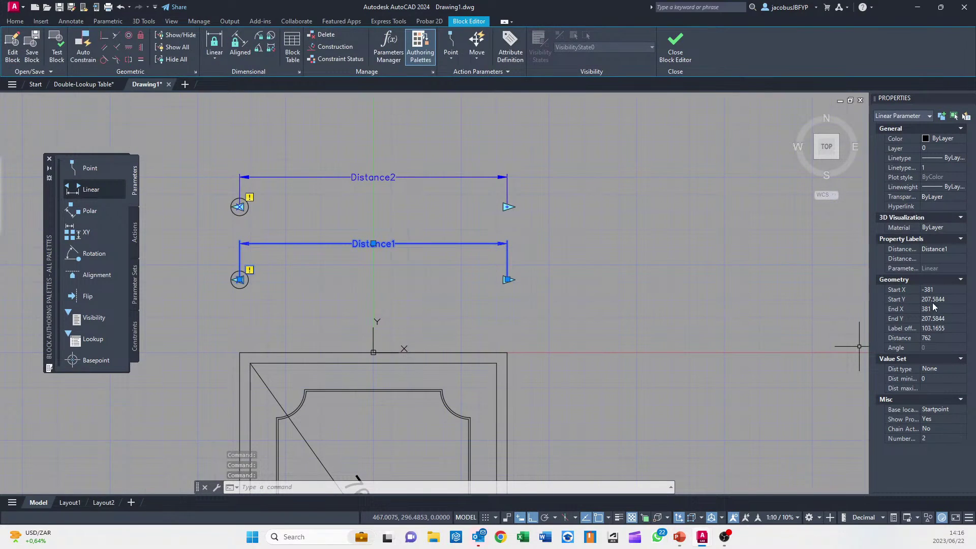
pyautogui.click(934, 248)
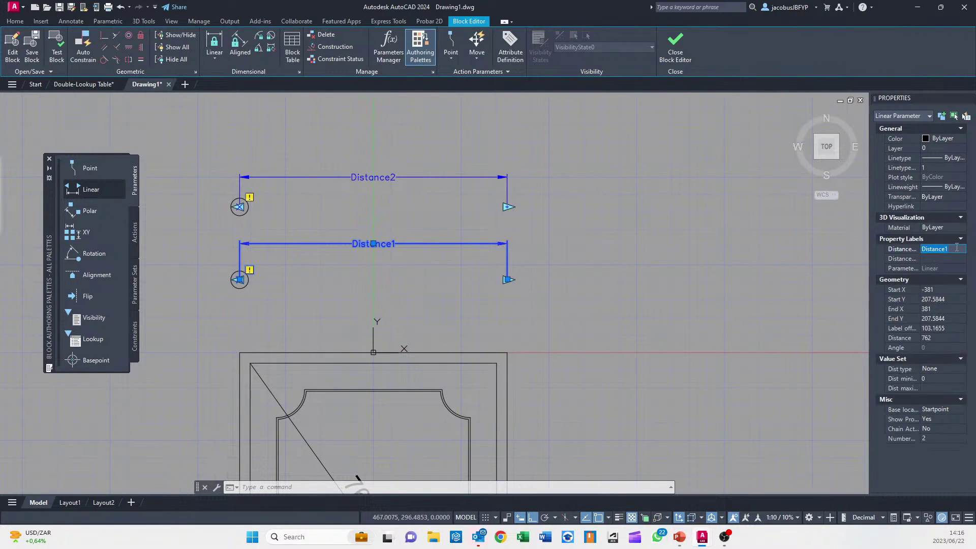
pyautogui.write('S/D')
# Set the S/D parameter's Show Properties to No and its number of grips to 0, and deselect it
pyautogui.click(936, 421)
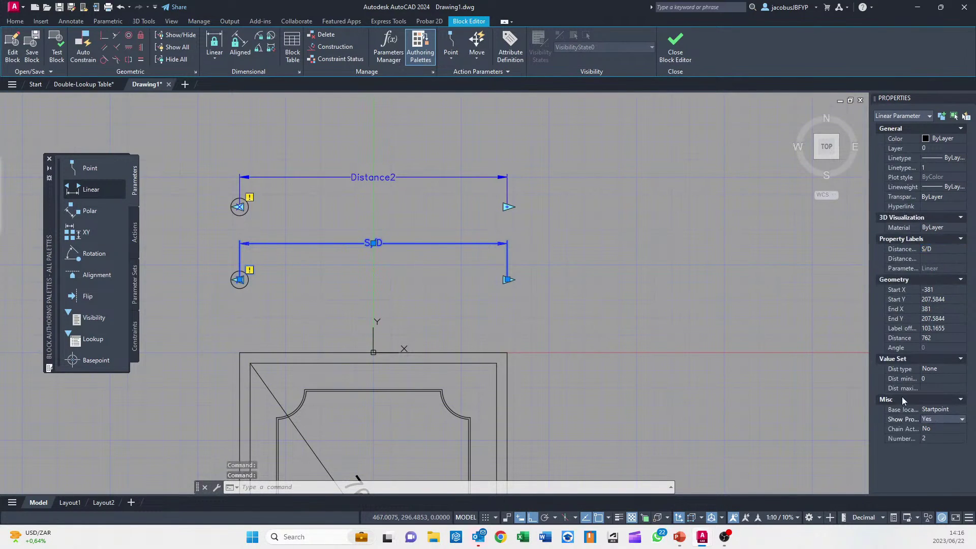
pyautogui.click(943, 419)
pyautogui.click(932, 439)
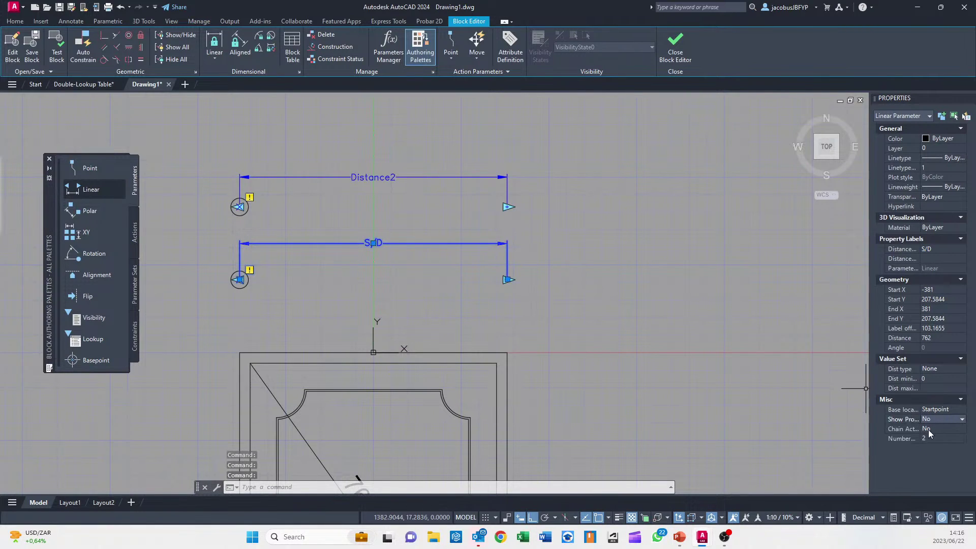
pyautogui.click(942, 440)
pyautogui.click(944, 448)
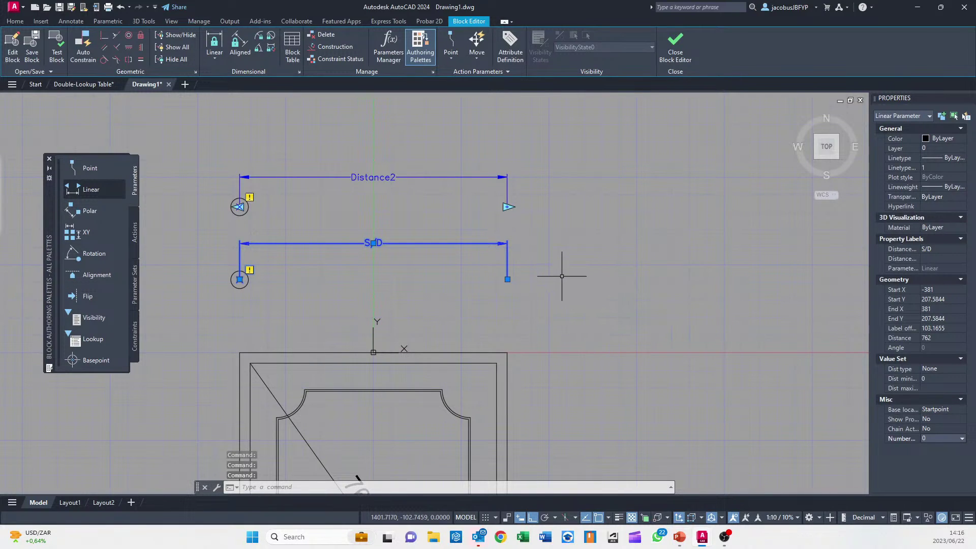
pyautogui.moveTo(526, 280); pyautogui.dragTo(563, 282, button='middle')
pyautogui.press('Escape')
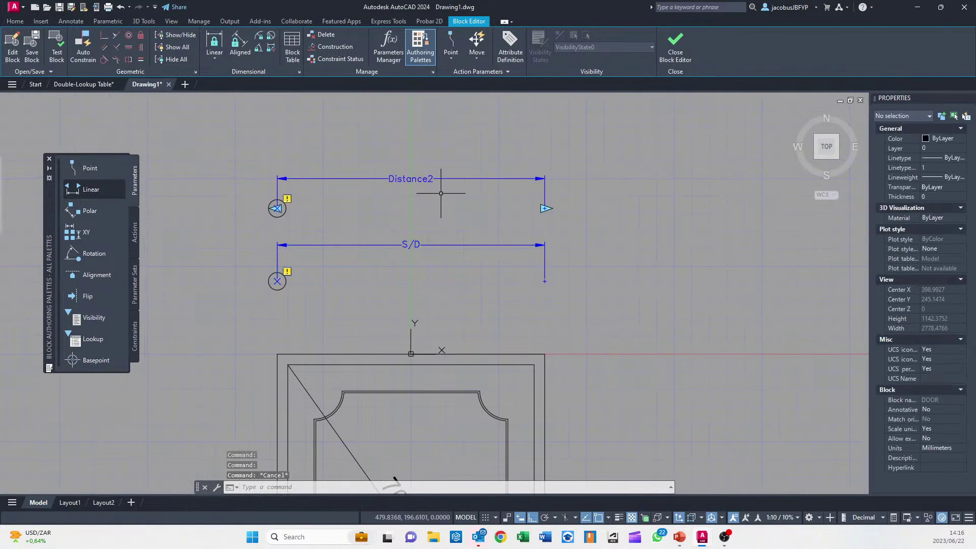
# Rename the distance label of the upper linear parameter to WIDTH
pyautogui.click(423, 179)
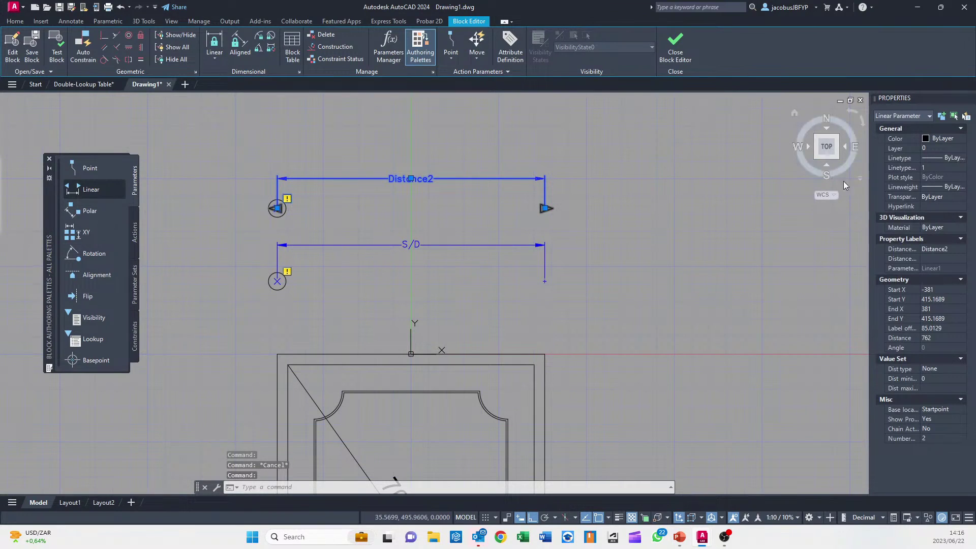
pyautogui.click(956, 249)
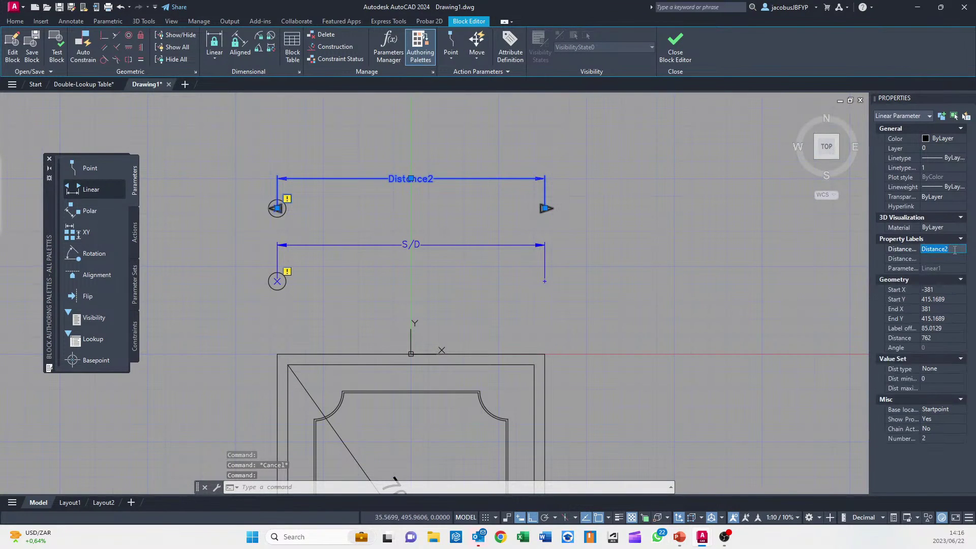
pyautogui.write('Wi')
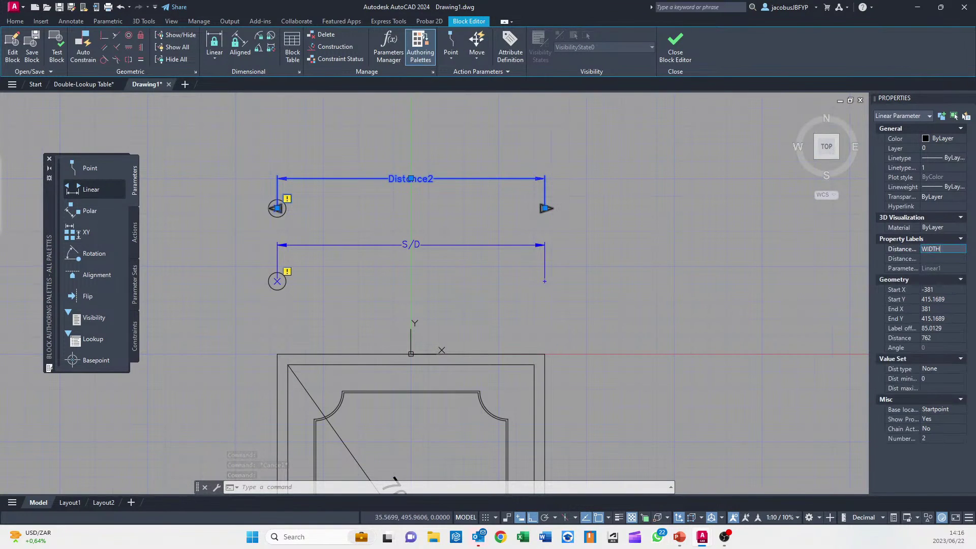
# Set the WIDTH parameter's Show Properties to No and its number of grips to 0, and deselect it
pyautogui.click(941, 421)
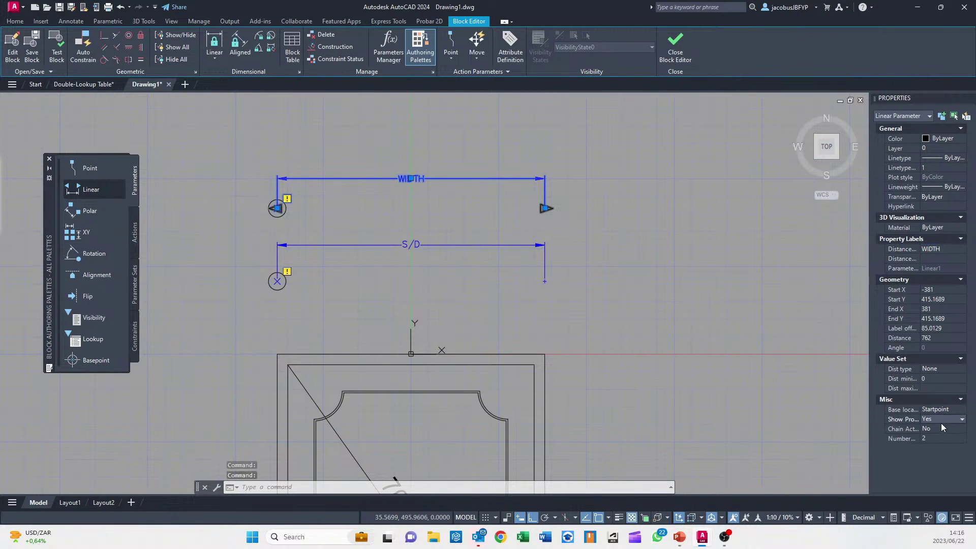
pyautogui.click(943, 437)
pyautogui.click(944, 438)
pyautogui.click(943, 439)
pyautogui.click(948, 446)
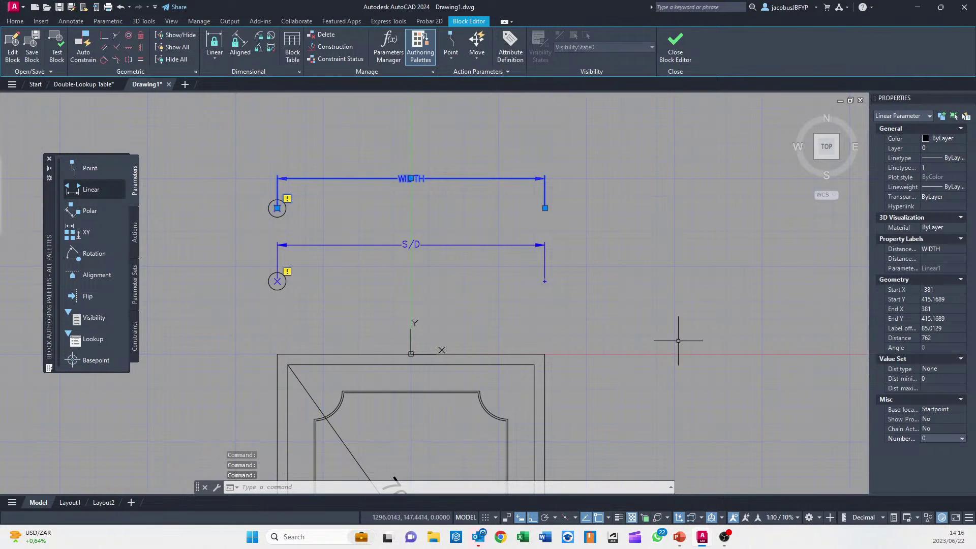
pyautogui.moveTo(539, 250); pyautogui.dragTo(533, 238, button='middle')
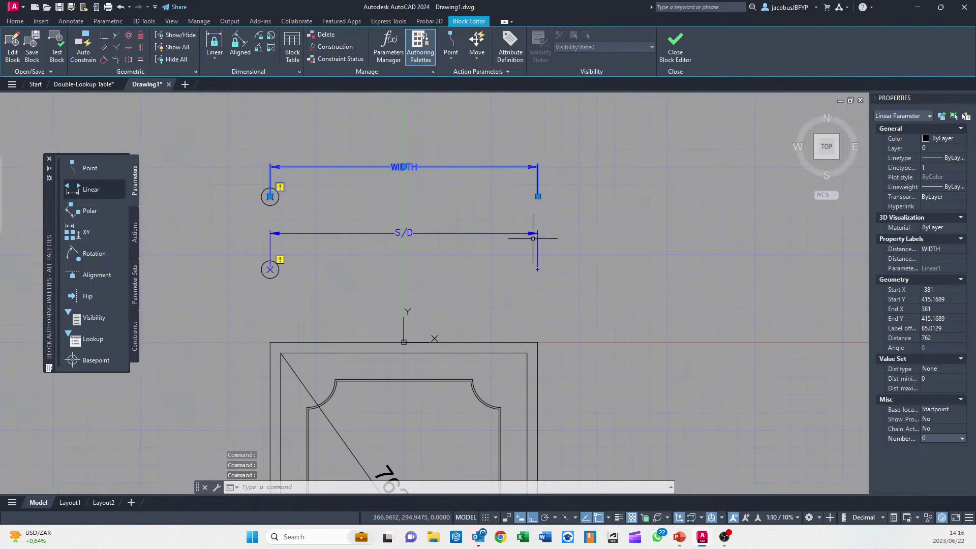
pyautogui.press('Escape')
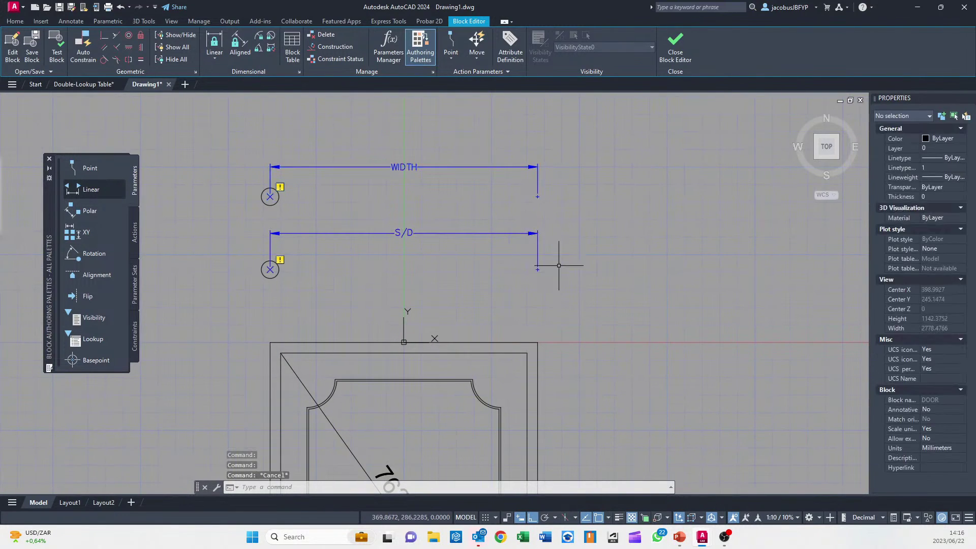
# Add a visibility parameter at the origin, on the midpoint of the door frame's upper edge
pyautogui.moveTo(561, 287); pyautogui.dragTo(488, 224, button='middle')
pyautogui.moveTo(373, 240); pyautogui.dragTo(420, 247, button='middle')
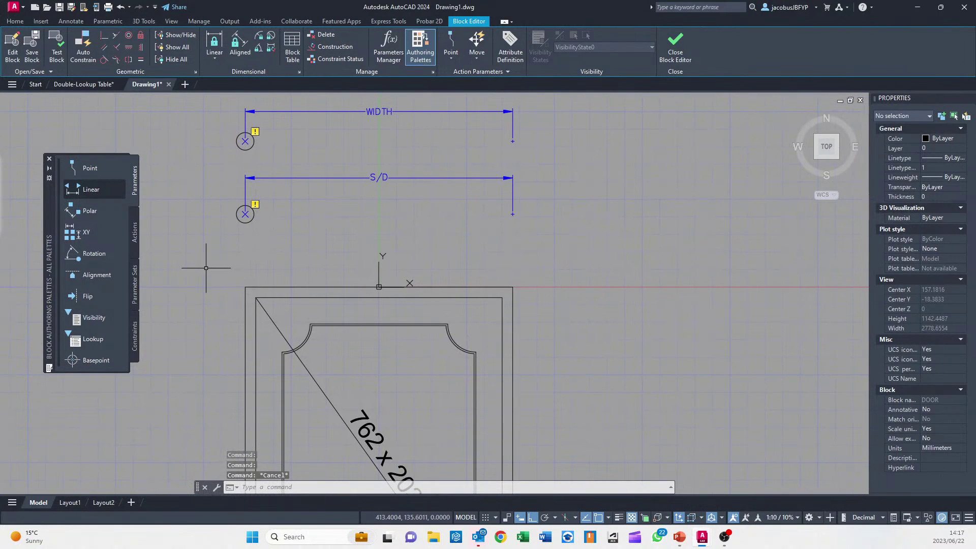
pyautogui.click(76, 317)
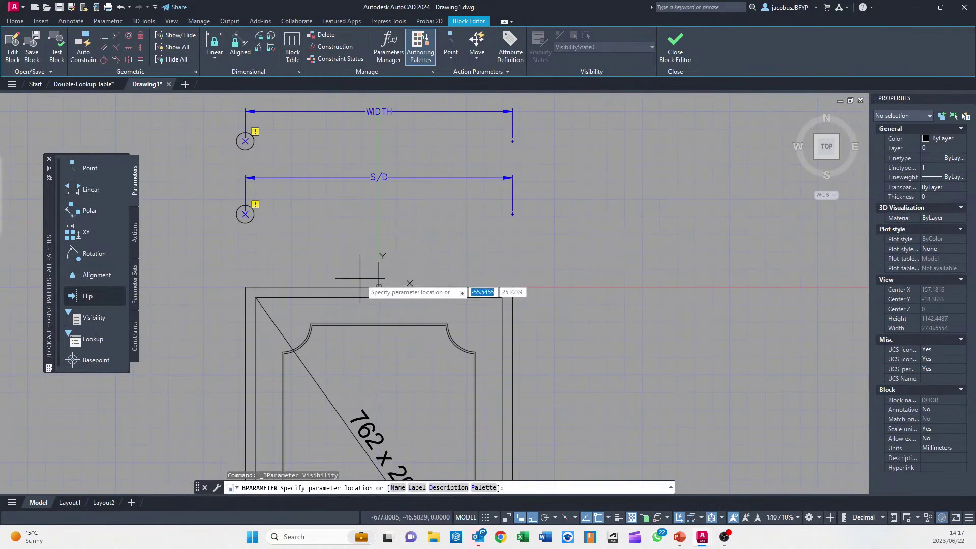
pyautogui.click(378, 288)
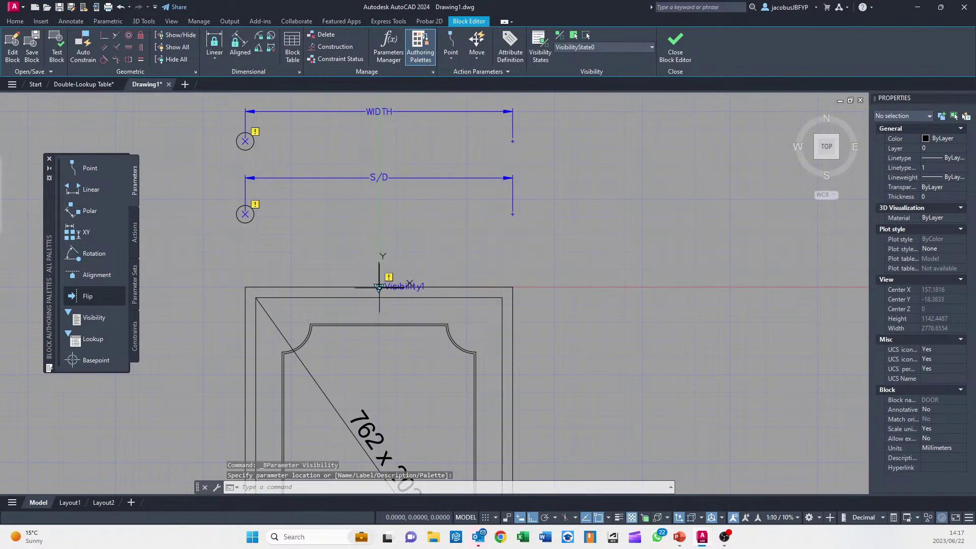
pyautogui.moveTo(431, 244); pyautogui.dragTo(444, 251, button='middle')
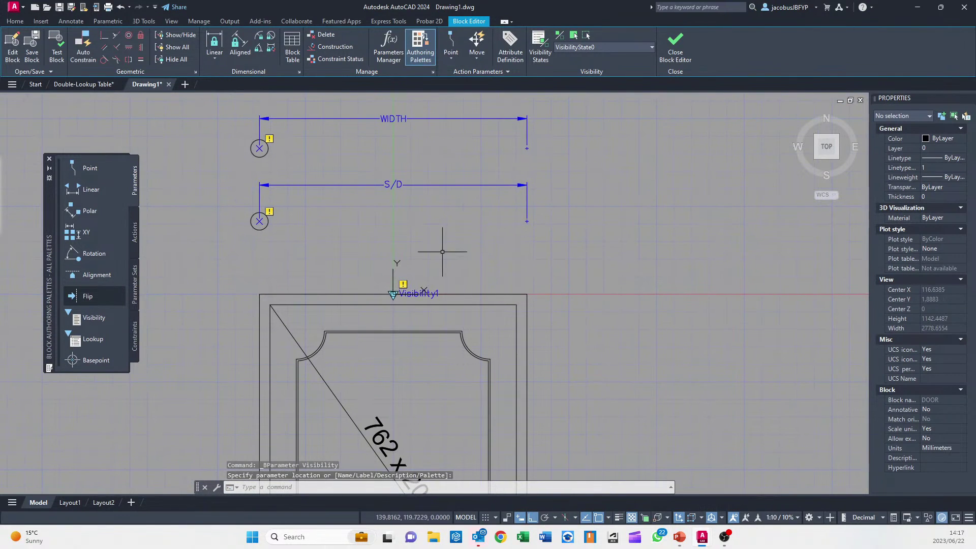
# Add two lookup parameters, one on the door frame's upper-right corner and one directly beneath it on the frame's right edge
pyautogui.moveTo(495, 299); pyautogui.dragTo(374, 225, button='middle')
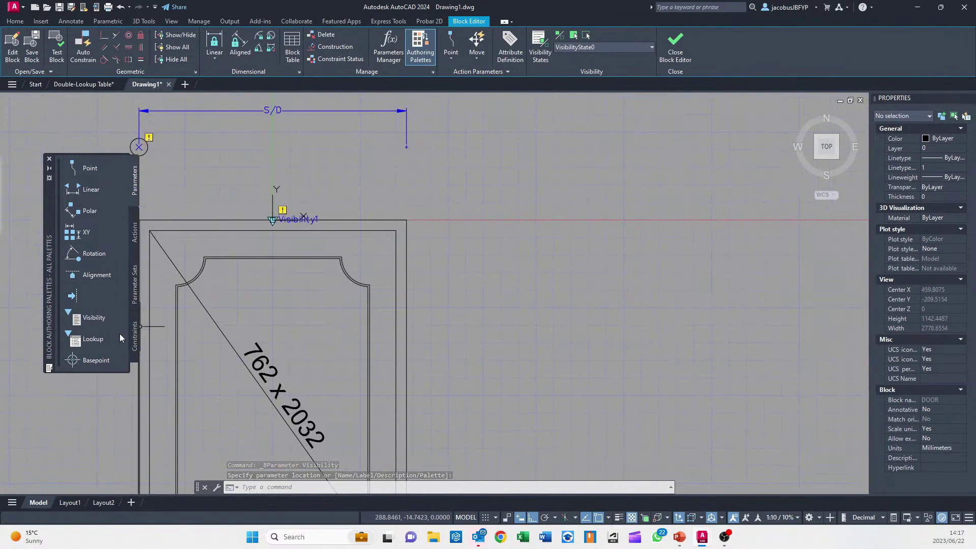
pyautogui.click(93, 339)
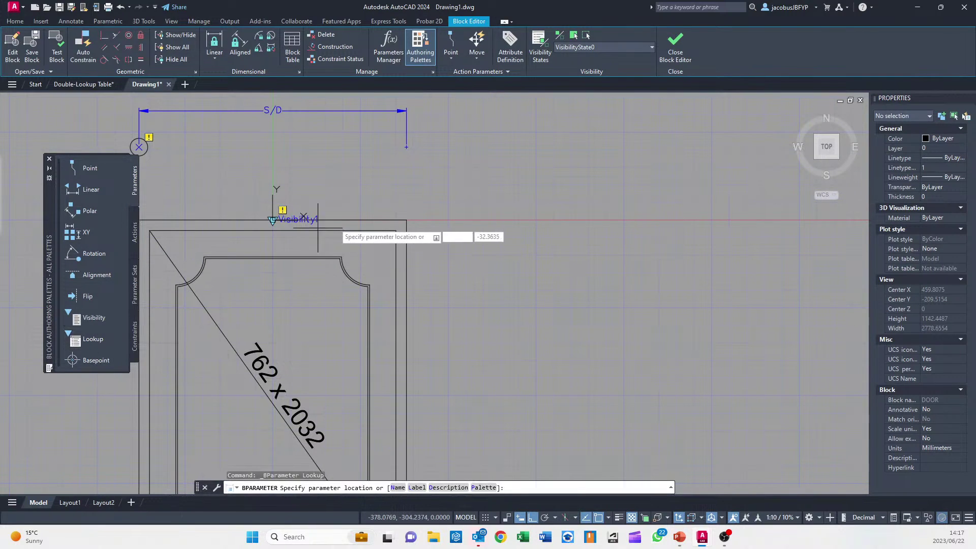
pyautogui.click(407, 220)
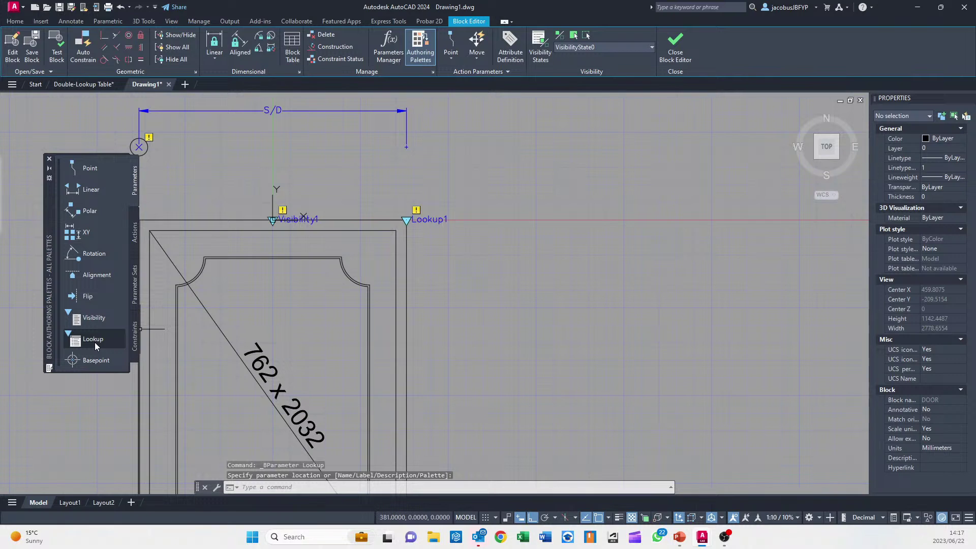
pyautogui.click(406, 290)
# Move both lookup parameters together about 131 mm horizontally to the right, clear of the door frame
pyautogui.scroll(2, 465, 259)
pyautogui.click(475, 168)
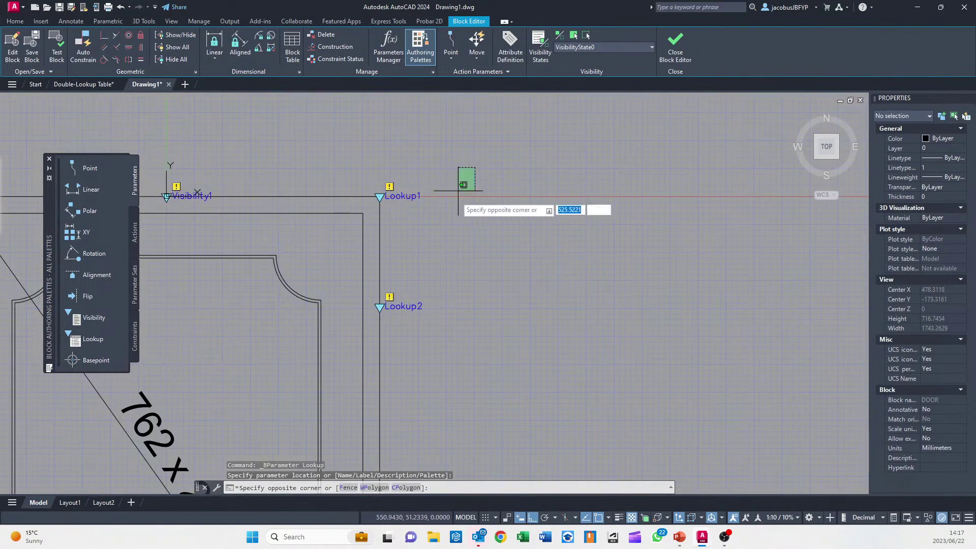
pyautogui.click(391, 322)
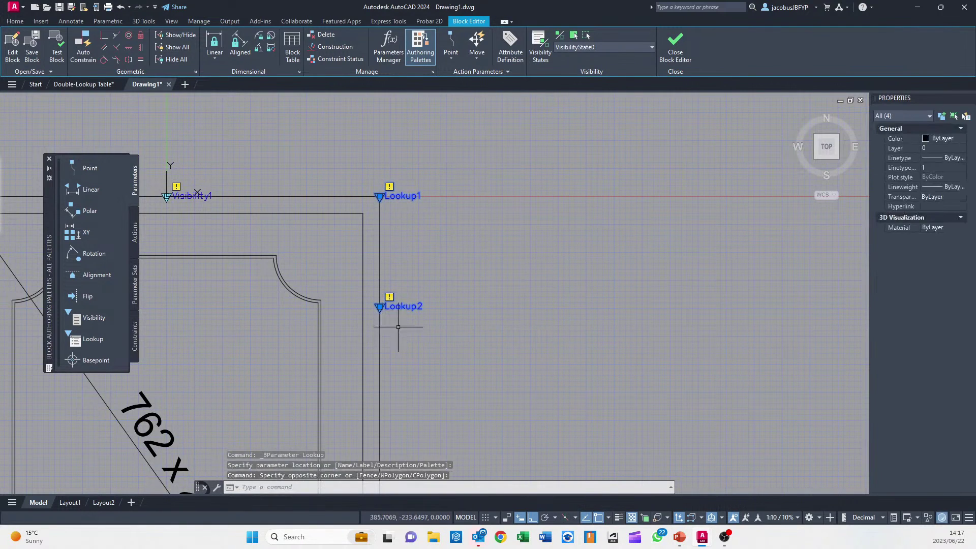
pyautogui.click(15, 21)
pyautogui.click(137, 35)
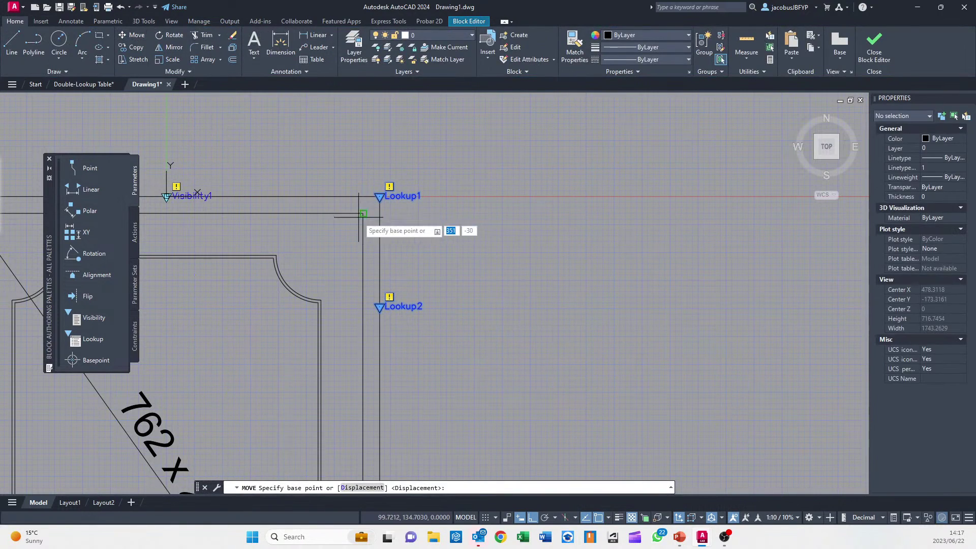
pyautogui.click(379, 197)
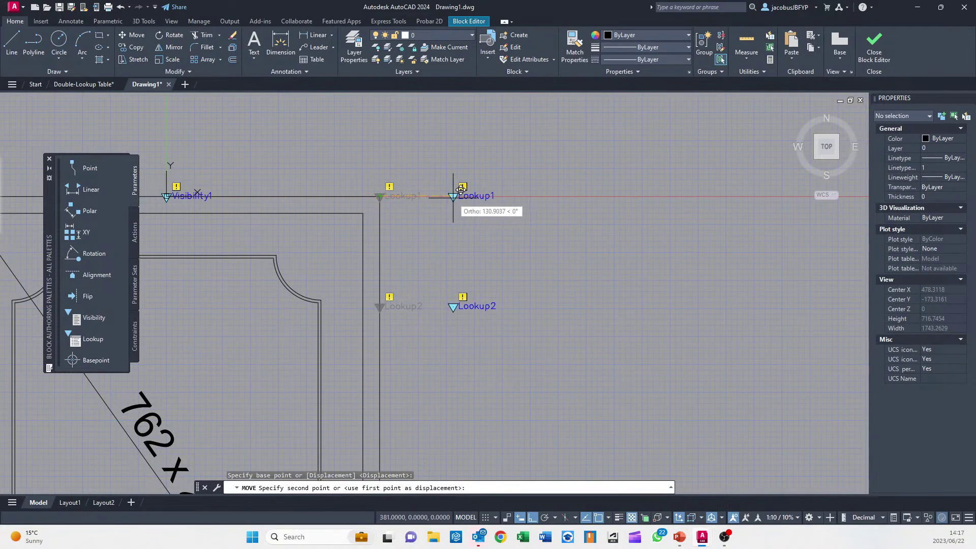
pyautogui.click(453, 196)
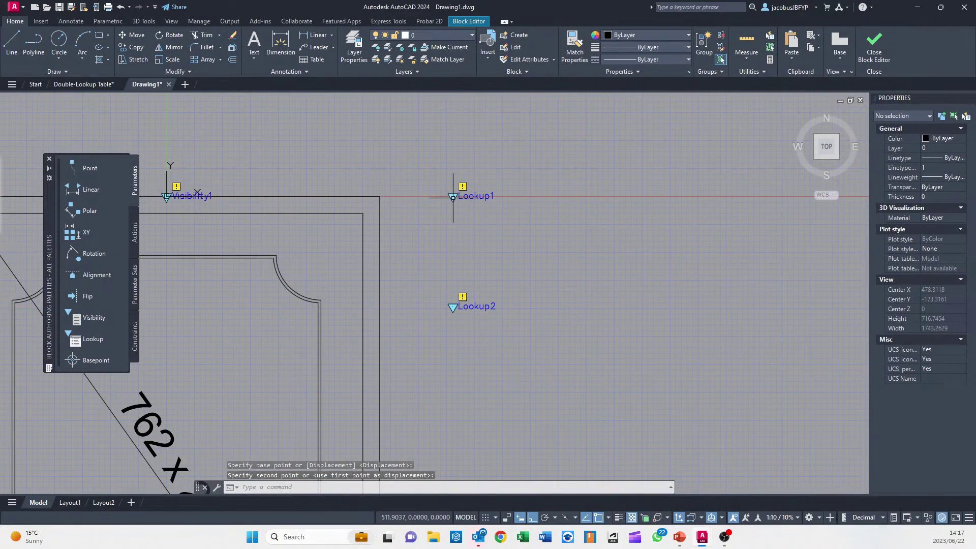
# Add a lookup action to the upper lookup parameter, placing it just beneath that parameter, and keep its lookup table clear of it
pyautogui.moveTo(406, 253)
pyautogui.mouseDown(button='middle')
pyautogui.moveTo(397, 270)
pyautogui.moveTo(408, 280)
pyautogui.moveTo(386, 287)
pyautogui.moveTo(431, 298)
pyautogui.mouseUp(button='middle')
pyautogui.scroll(-2, 397, 270)
pyautogui.scroll(-2, 503, 286)
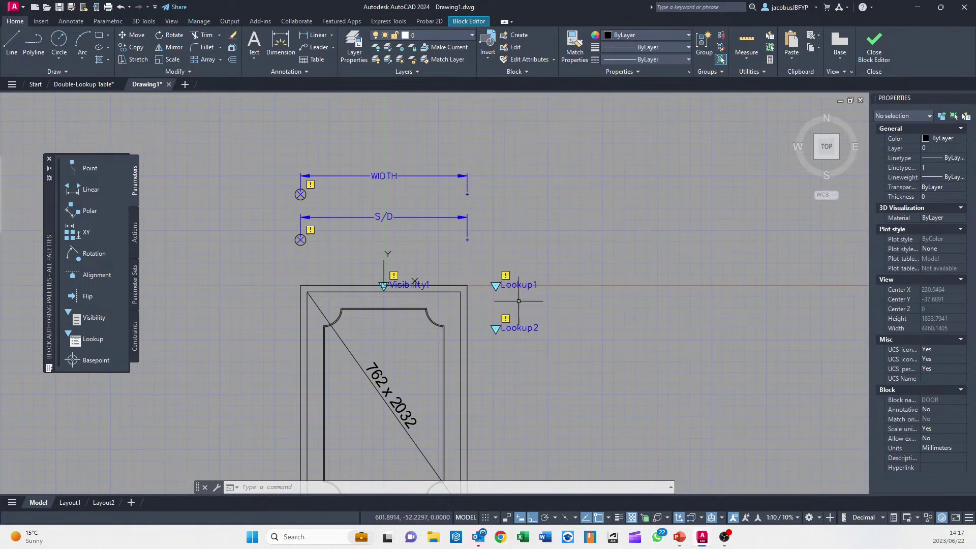
pyautogui.scroll(2, 517, 292)
pyautogui.scroll(-1, 537, 305)
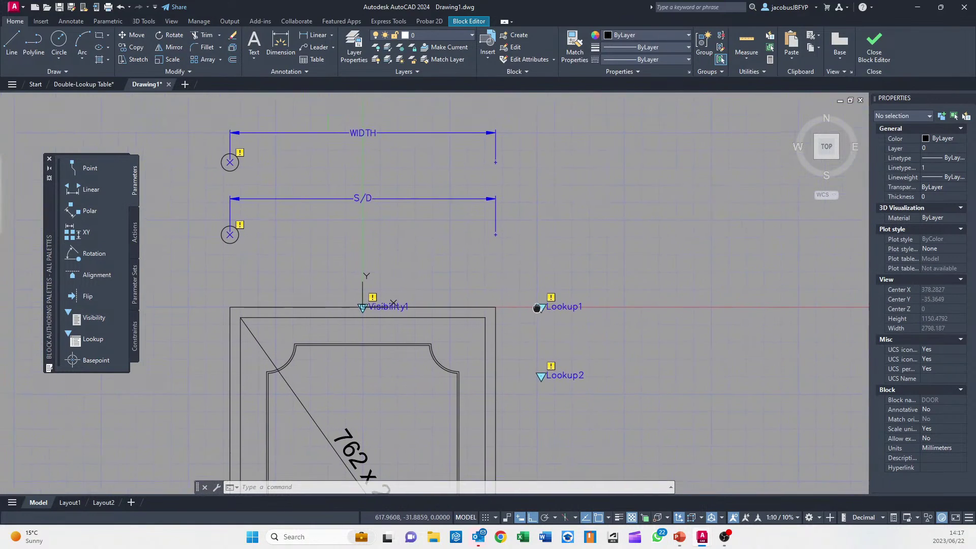
pyautogui.moveTo(545, 311); pyautogui.dragTo(495, 269, button='middle')
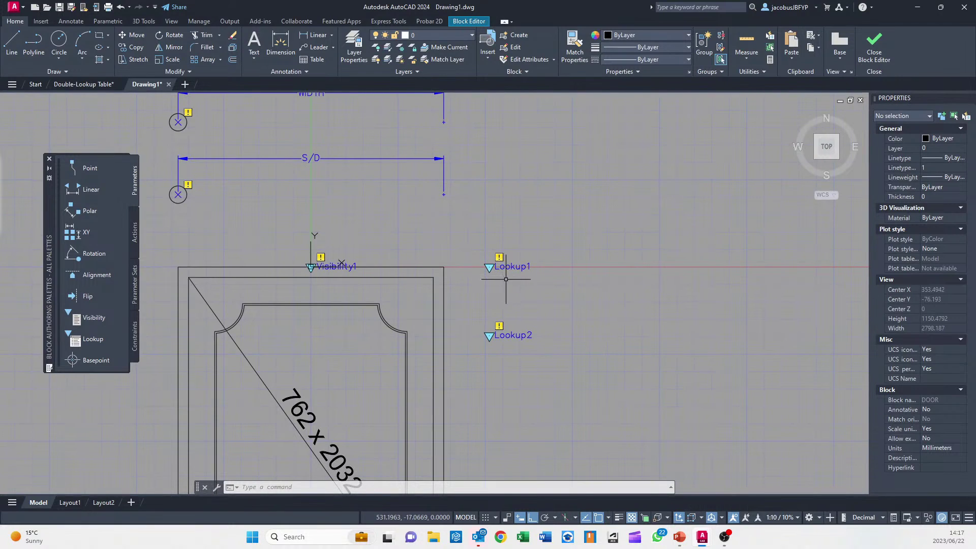
pyautogui.doubleClick(507, 267)
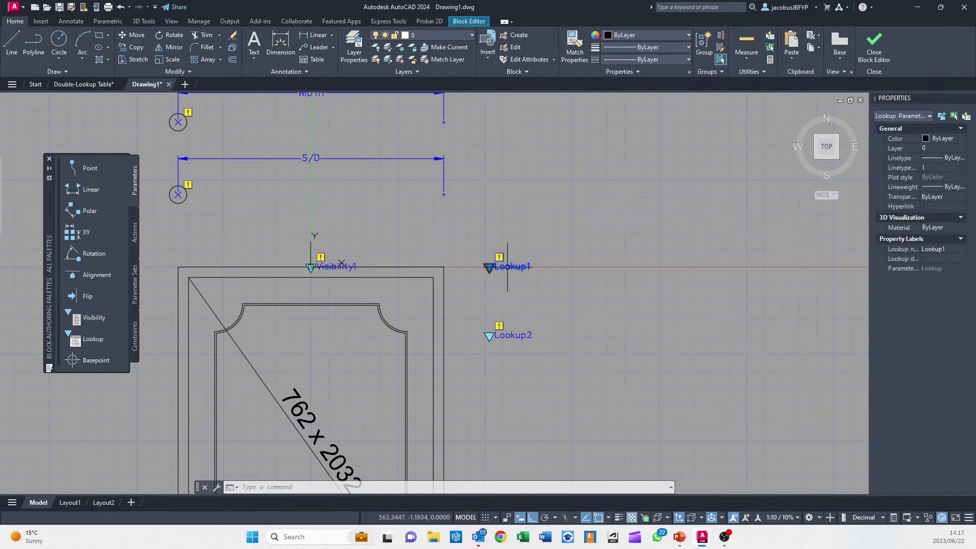
pyautogui.click(516, 291)
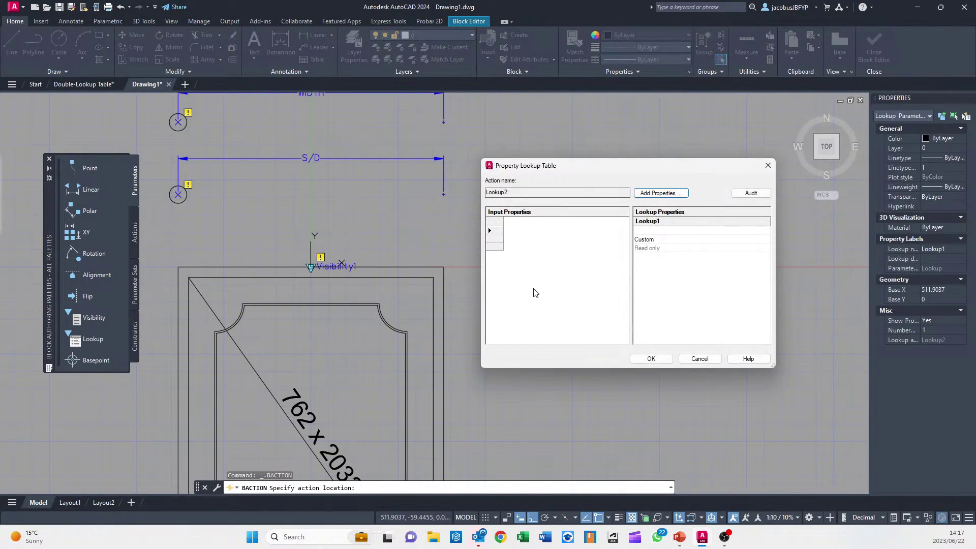
pyautogui.moveTo(572, 165); pyautogui.dragTo(690, 167)
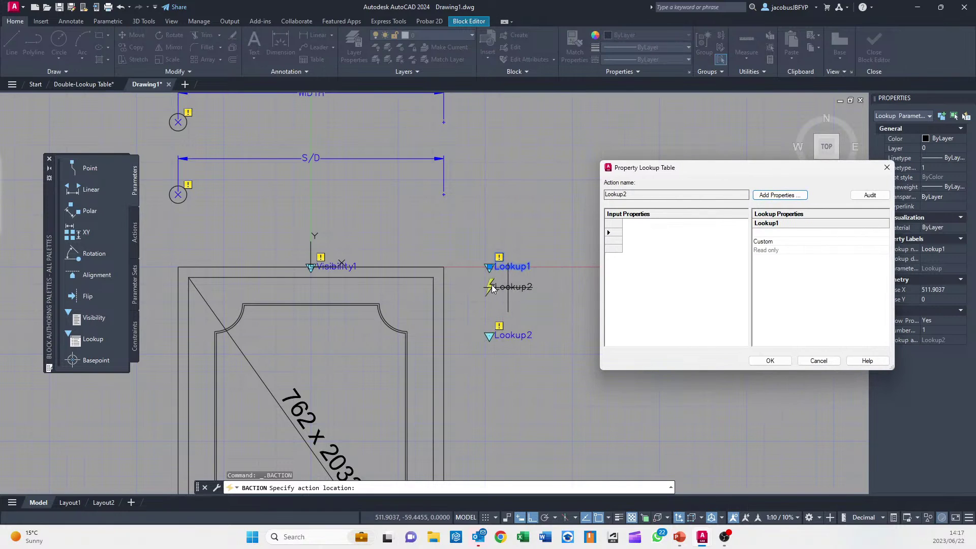
pyautogui.moveTo(693, 168); pyautogui.dragTo(656, 133)
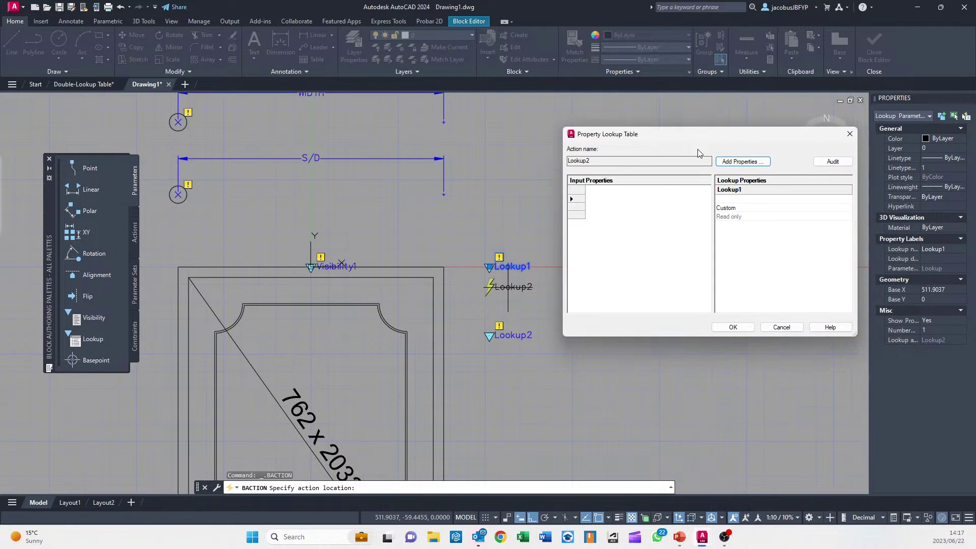
# Add S/D as an input property in the lookup table and enter its values 1 and 2
pyautogui.click(742, 162)
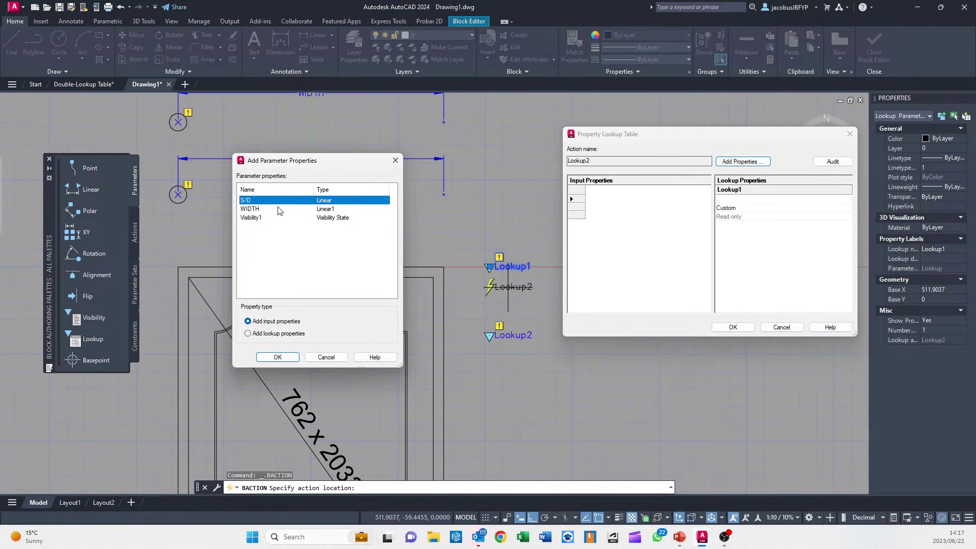
pyautogui.click(274, 357)
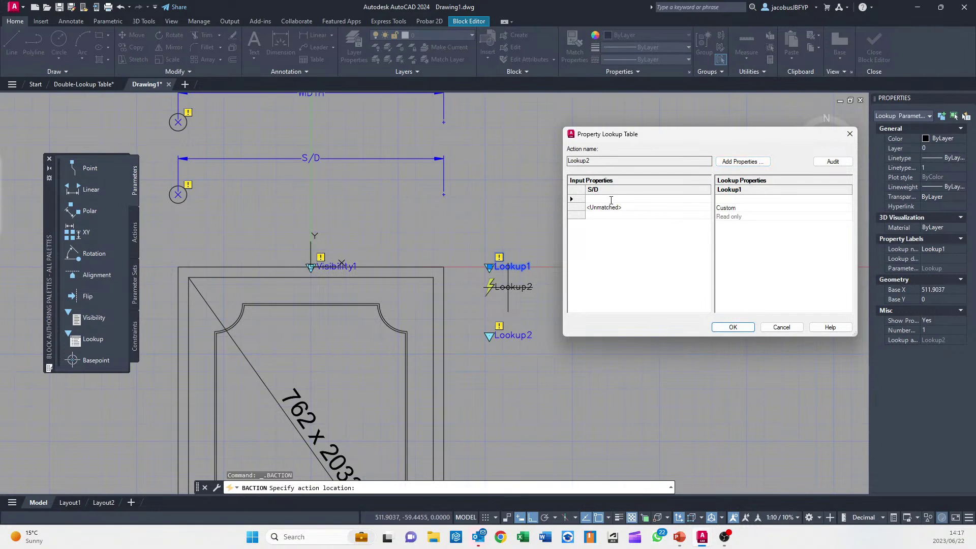
pyautogui.write('1')
pyautogui.click(605, 207)
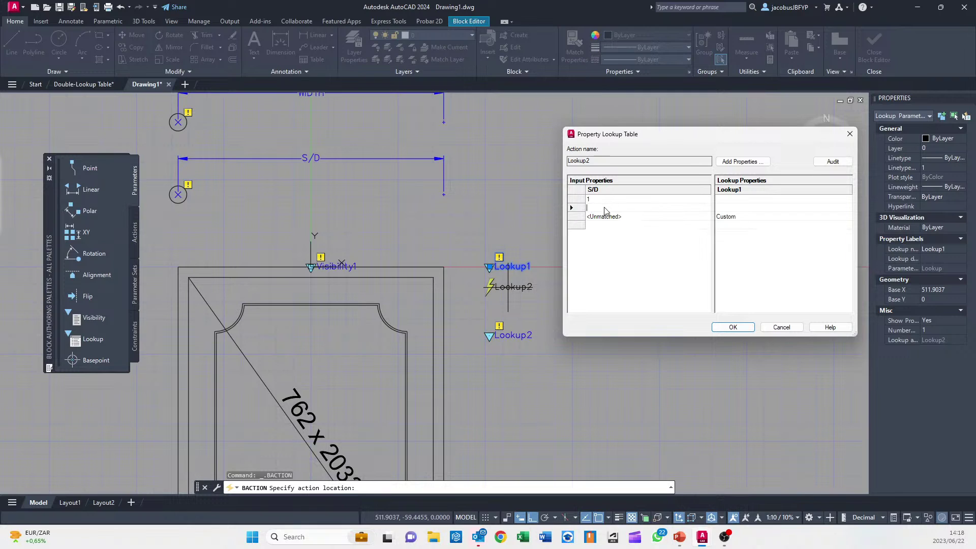
pyautogui.write('2')
# Enter the lookup values SINGLE for 1 and DOUBLE for 2, accept the lookup table and deselect the parameter
pyautogui.click(610, 199)
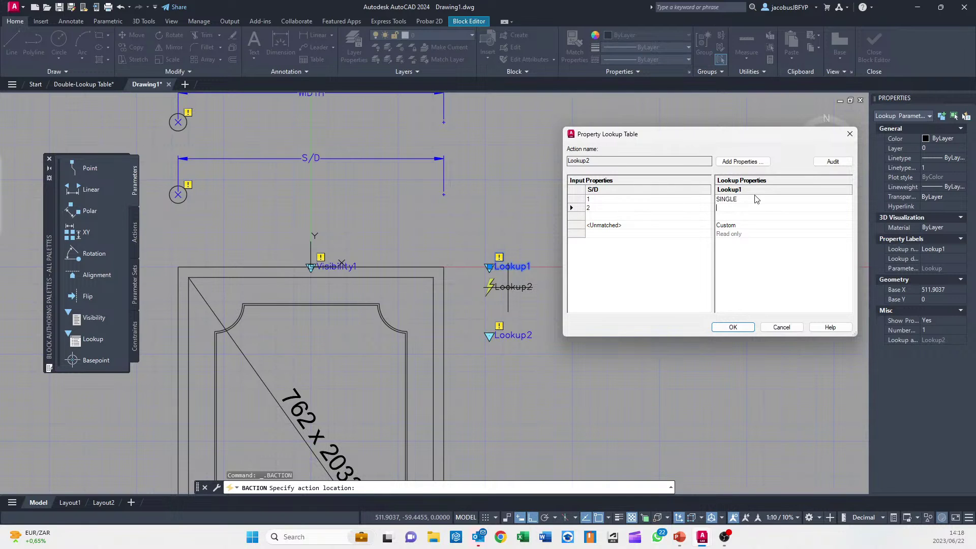
pyautogui.write('DOUBLE')
pyautogui.click(745, 214)
pyautogui.click(733, 327)
pyautogui.moveTo(564, 323); pyautogui.dragTo(595, 261, button='middle')
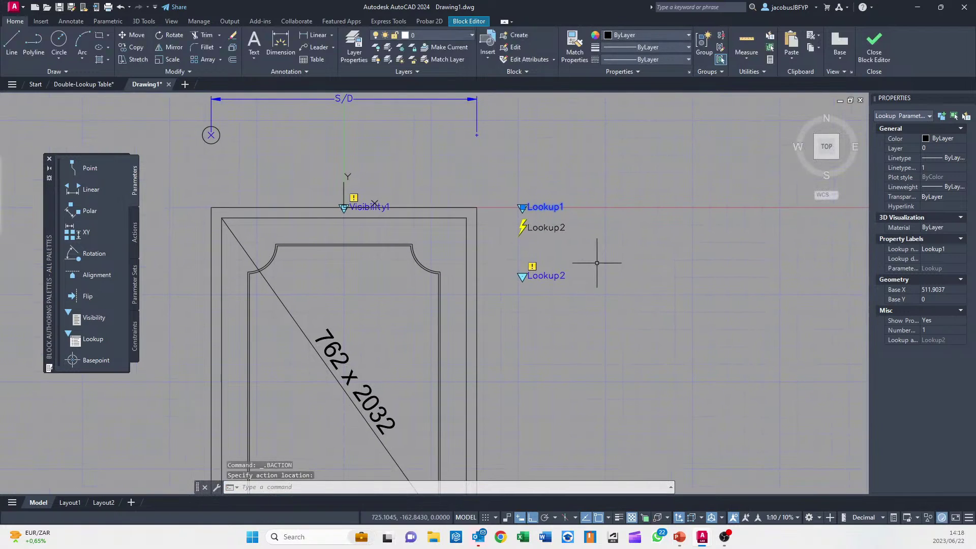
pyautogui.press('Escape')
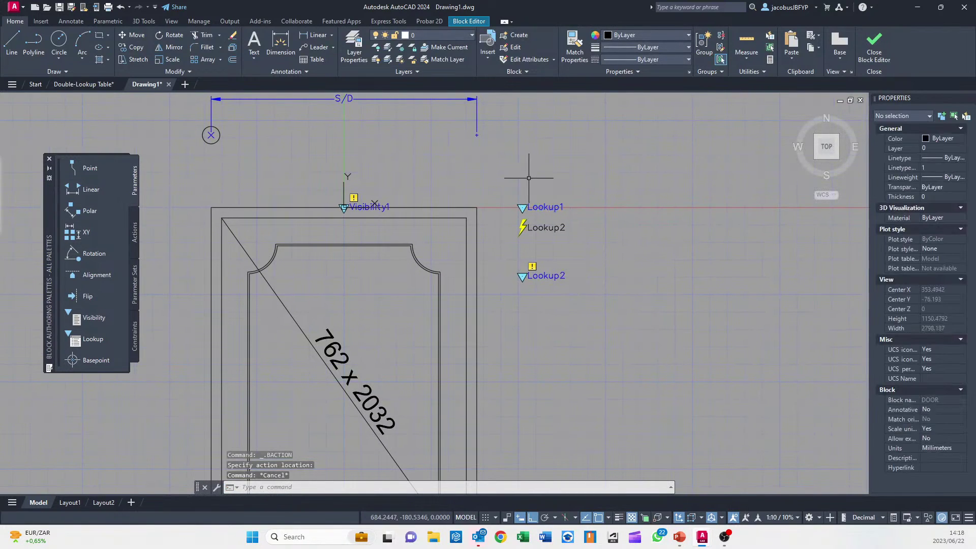
# Add a lookup action just beneath the lower lookup parameter and add WIDTH as an input property in its lookup table
pyautogui.doubleClick(541, 276)
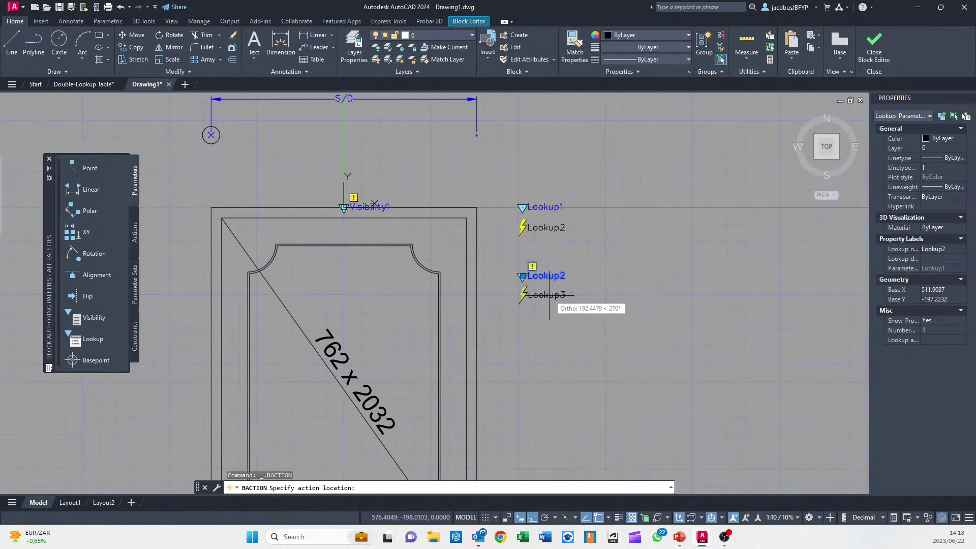
pyautogui.click(550, 295)
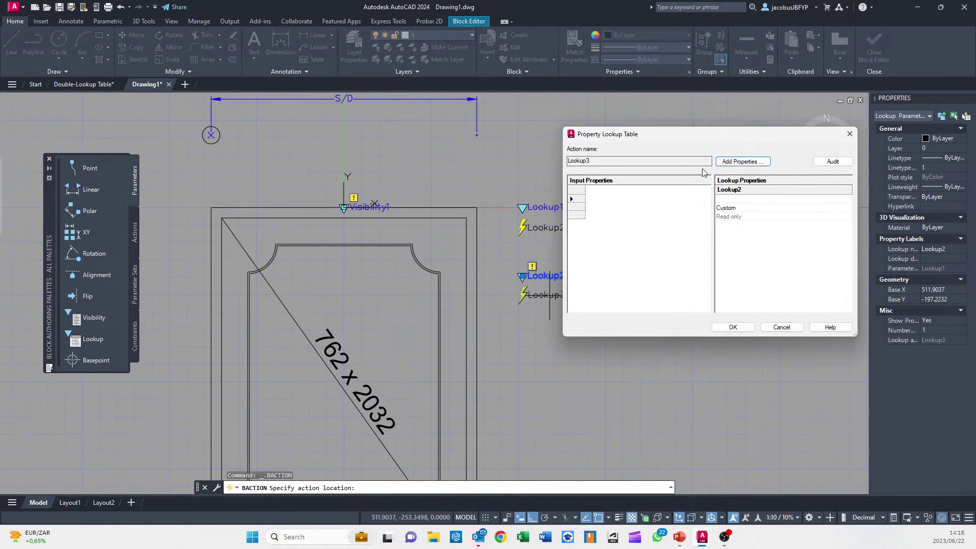
pyautogui.click(743, 162)
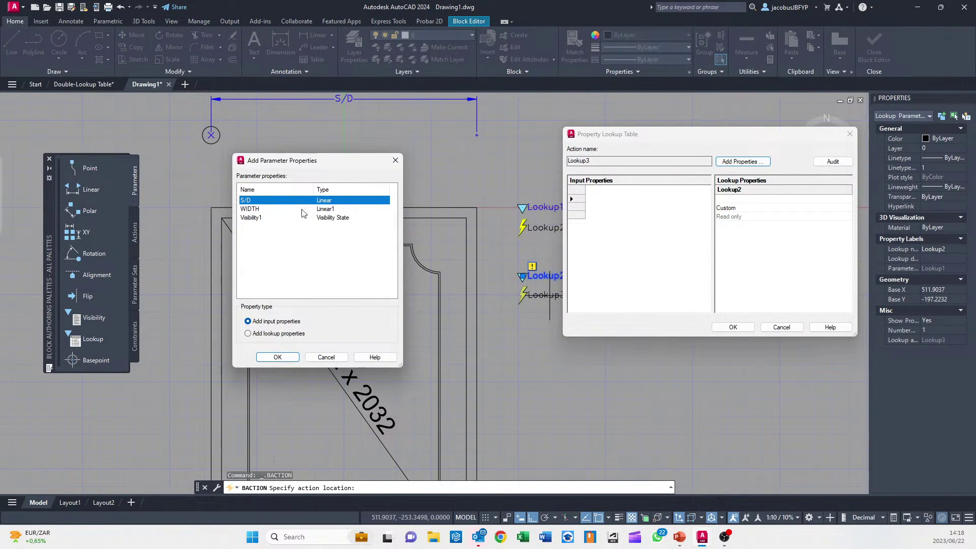
pyautogui.click(258, 209)
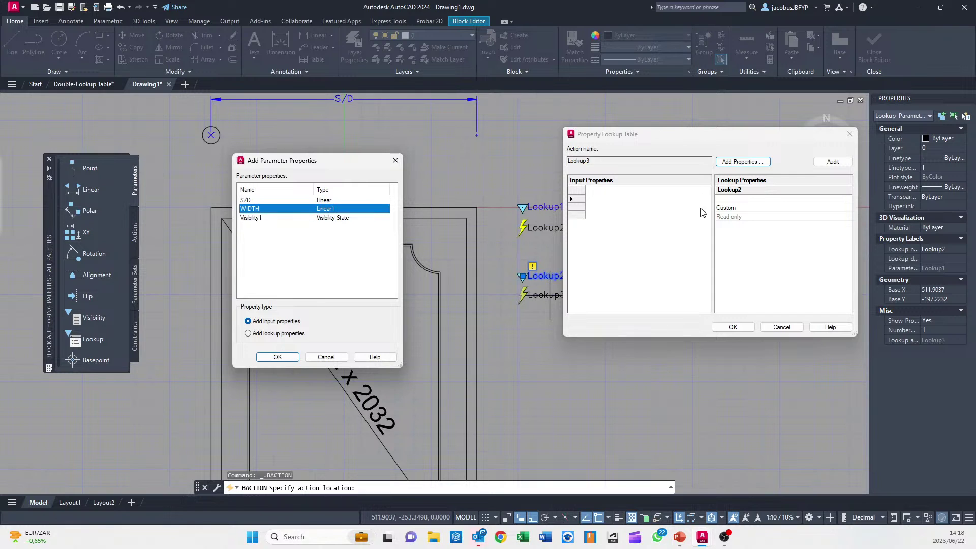
pyautogui.click(277, 357)
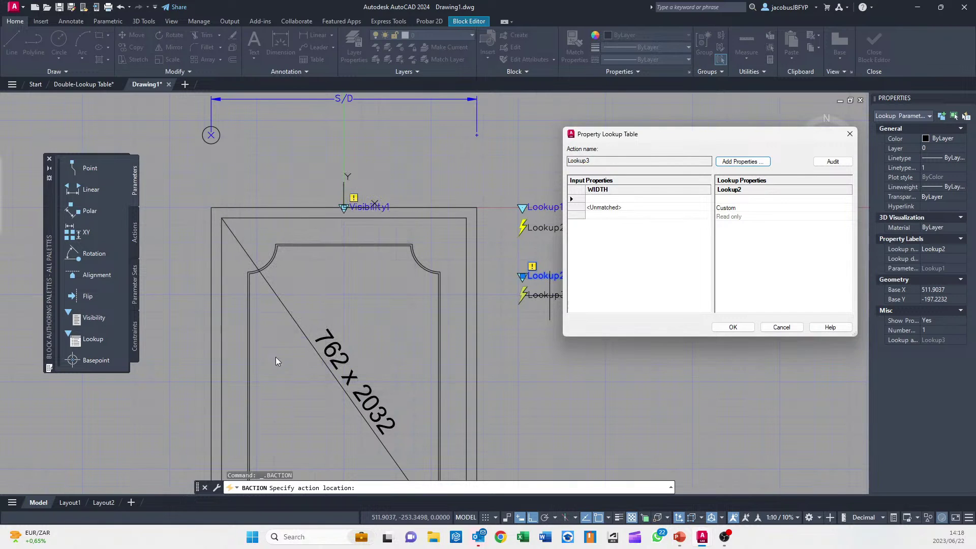
# Enter 1, 2, 3 and 4 as the WIDTH input values in the lookup table
pyautogui.click(603, 199)
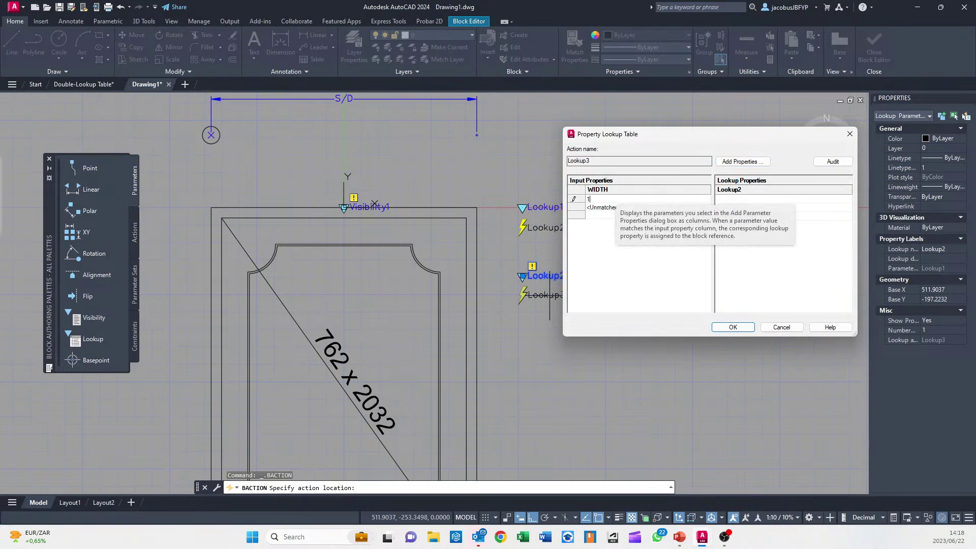
pyautogui.write('1')
pyautogui.click(599, 207)
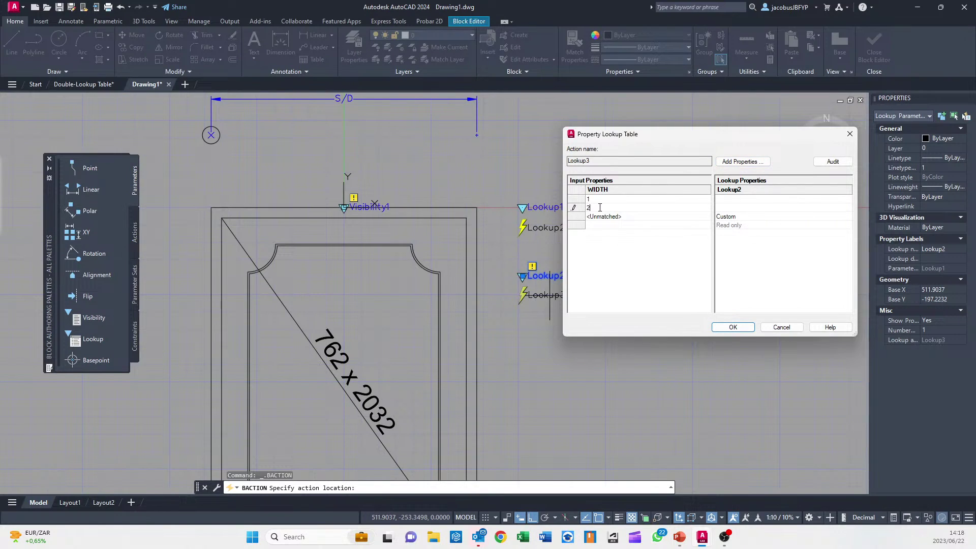
pyautogui.write('2')
pyautogui.click(597, 216)
pyautogui.click(599, 225)
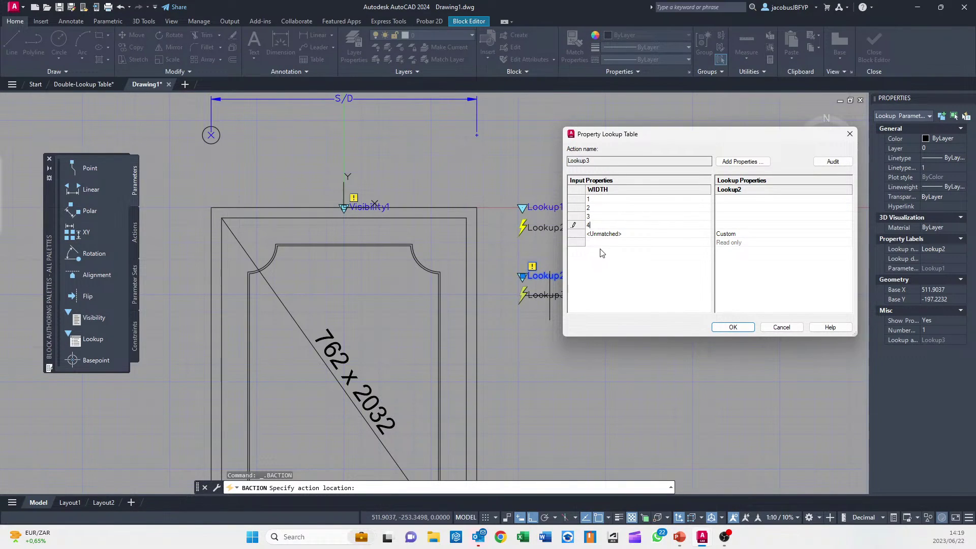
pyautogui.press('Return')
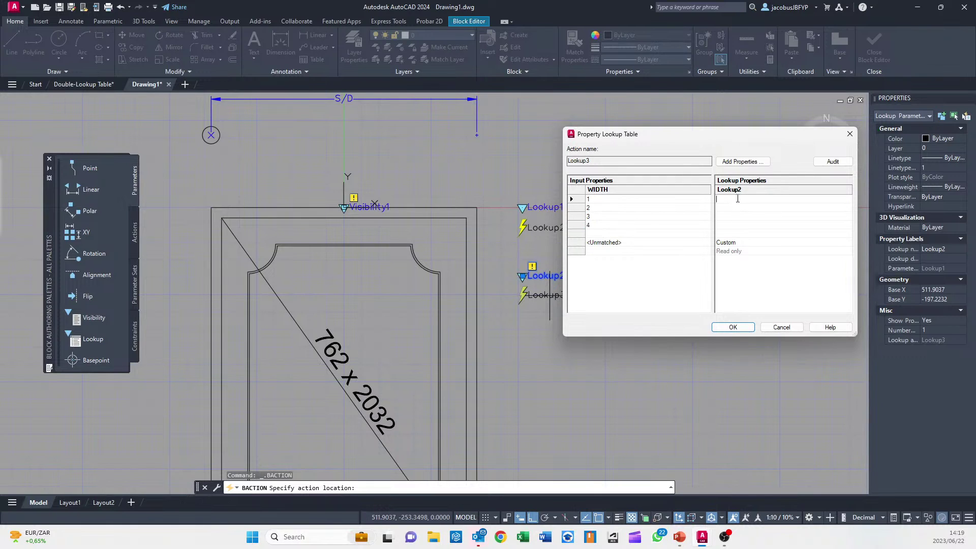
# Enter the lookup values 762, 813, 900 and 1200 for WIDTH 1 to 4, accept the lookup table and deselect the parameter
pyautogui.write('762')
pyautogui.click(739, 207)
pyautogui.write('813')
pyautogui.press('Return')
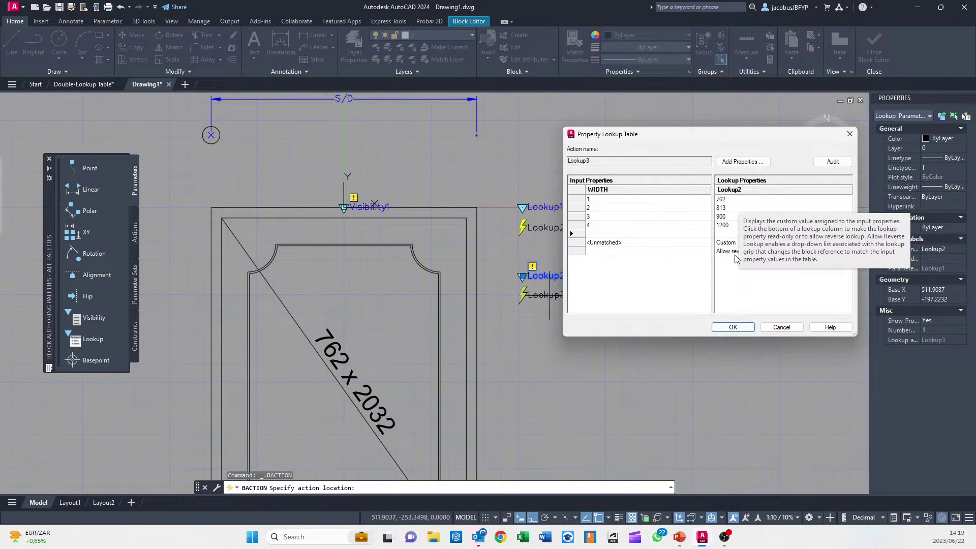
pyautogui.moveTo(732, 134); pyautogui.dragTo(676, 130)
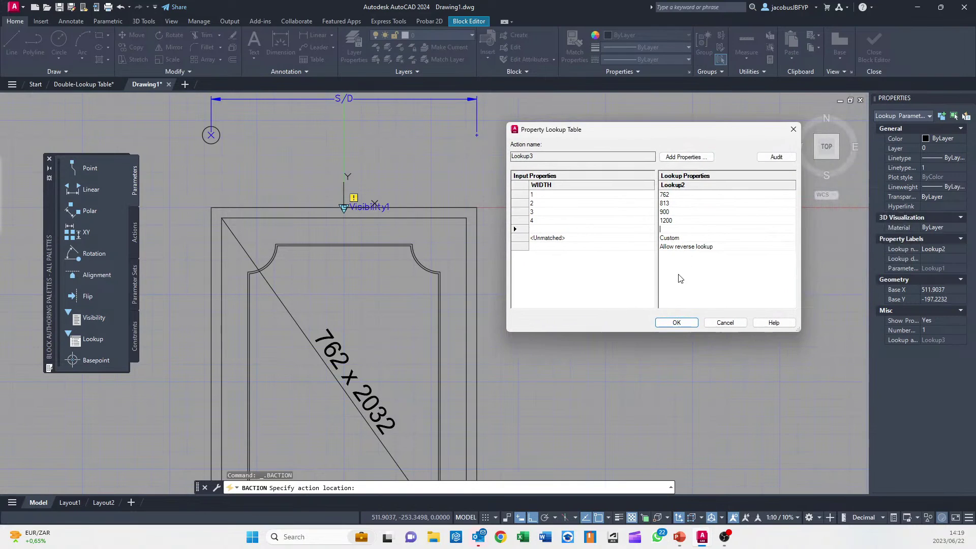
pyautogui.click(675, 323)
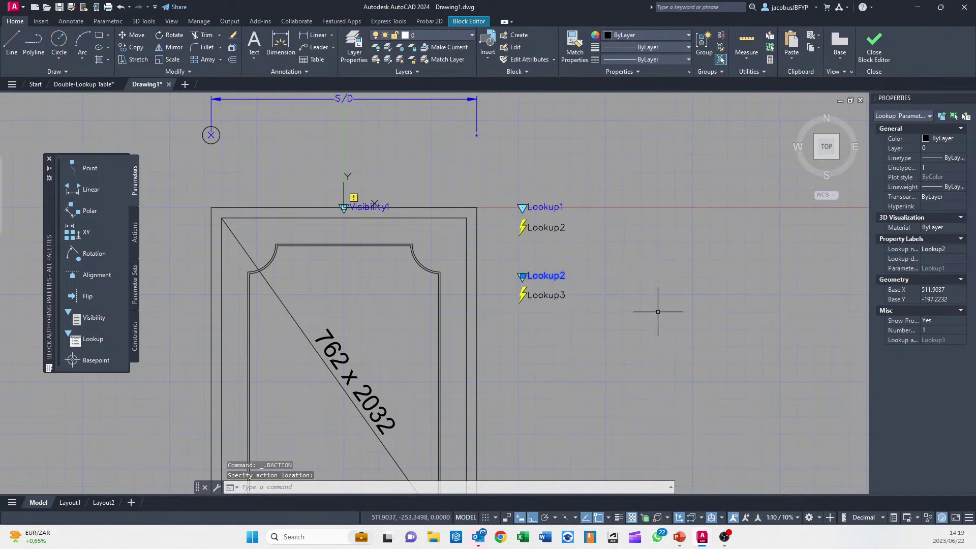
pyautogui.moveTo(688, 300); pyautogui.dragTo(598, 321, button='middle')
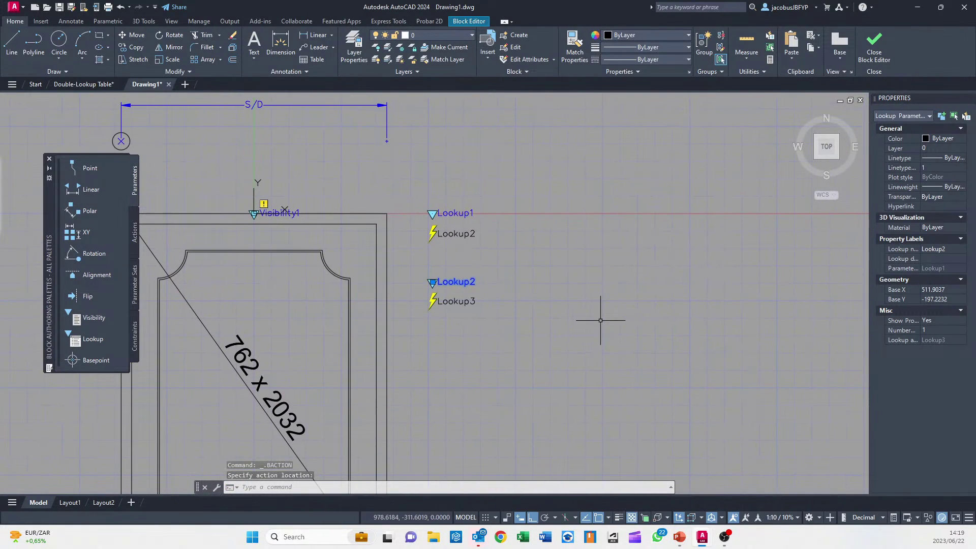
pyautogui.moveTo(362, 287); pyautogui.dragTo(443, 300, button='middle')
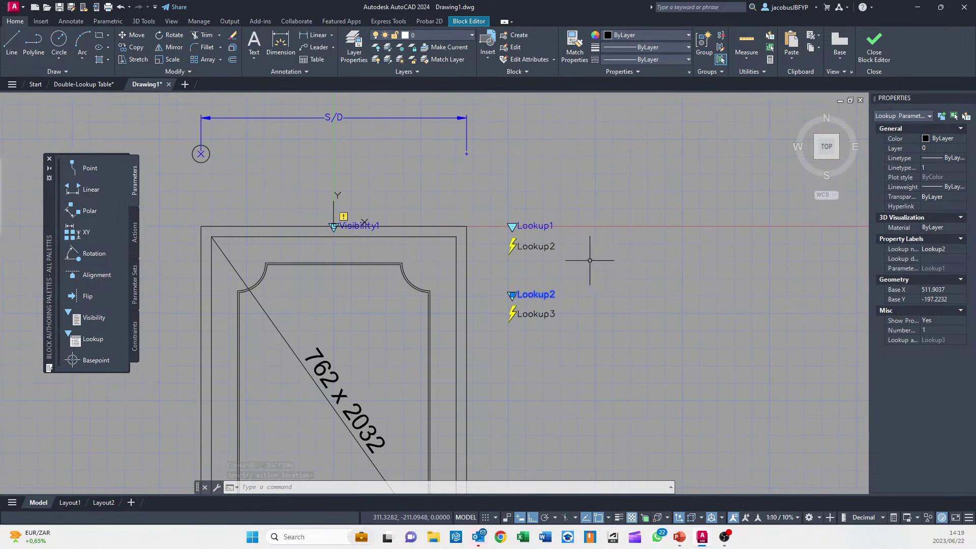
pyautogui.press('Escape')
# Open the visibility parameter's list of states and rename the existing state to DOOR_S_762
pyautogui.scroll(2, 399, 224)
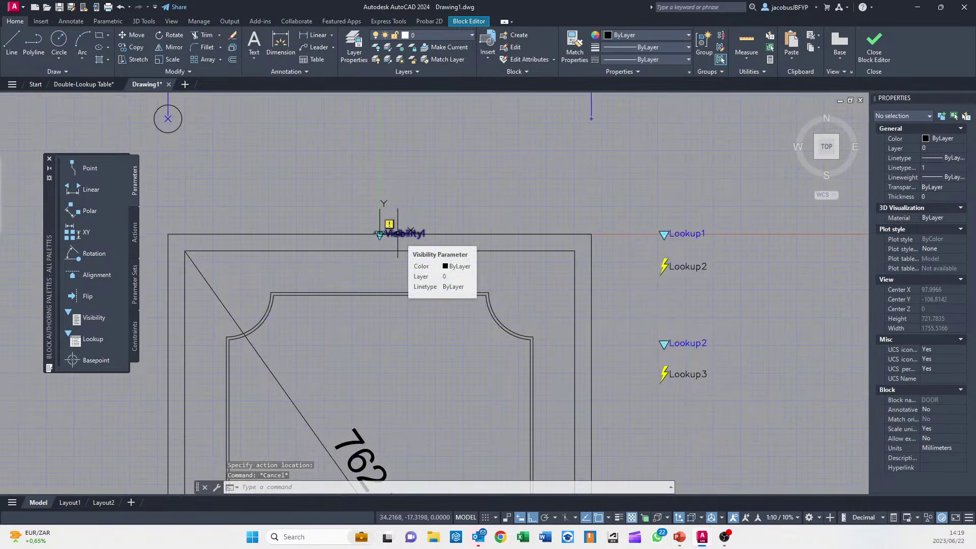
pyautogui.doubleClick(397, 232)
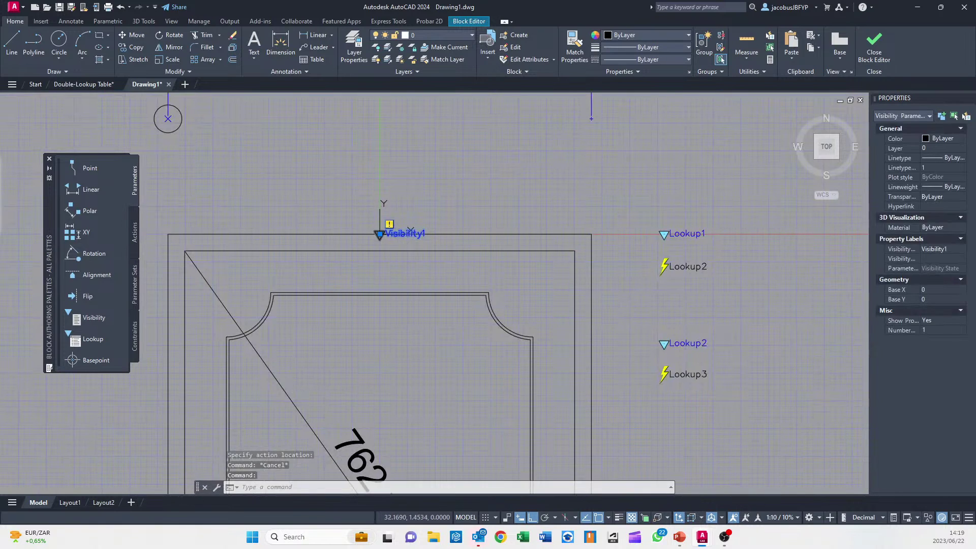
pyautogui.moveTo(481, 195); pyautogui.dragTo(548, 196)
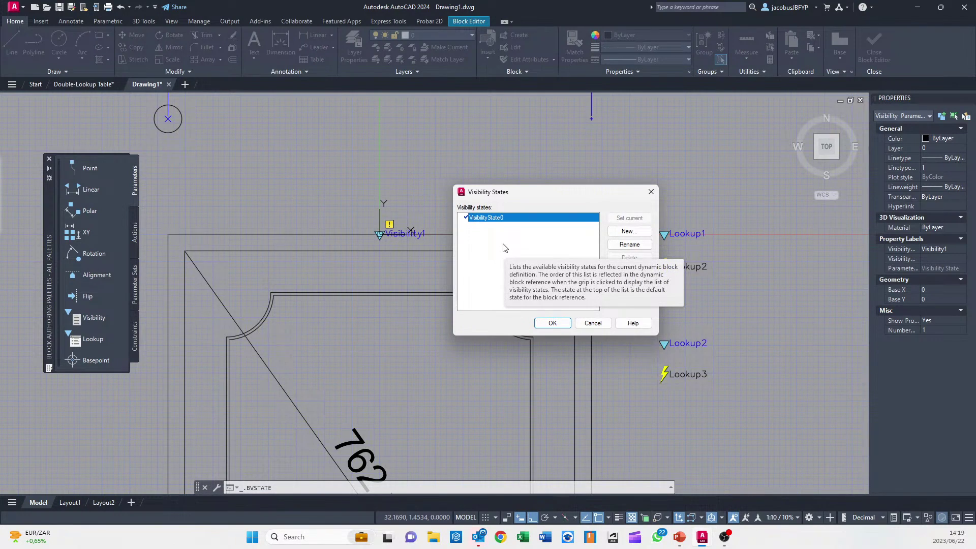
pyautogui.click(629, 245)
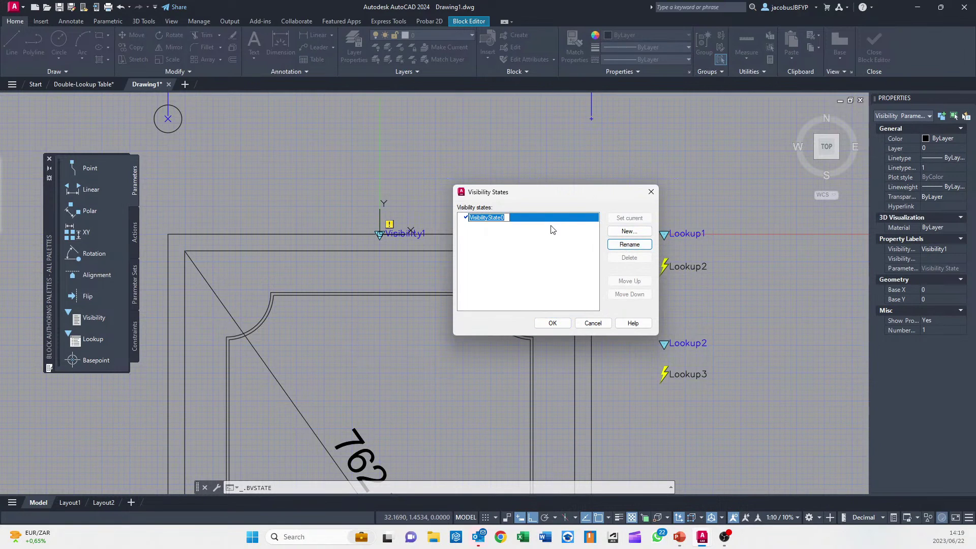
pyautogui.write('DOOR_S_762')
pyautogui.press('Return')
# Create a new visibility state named DOOR_S_813 that hides all existing objects
pyautogui.click(629, 232)
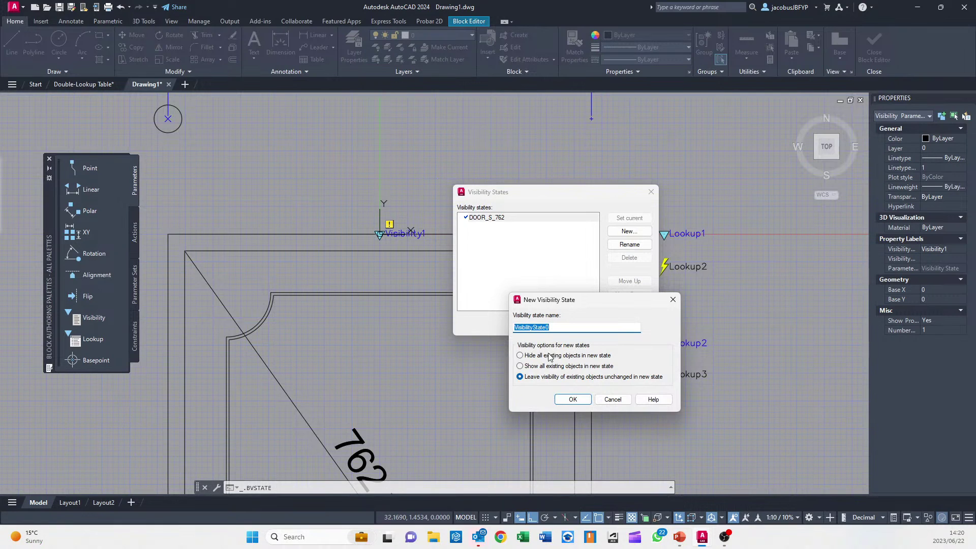
pyautogui.click(520, 355)
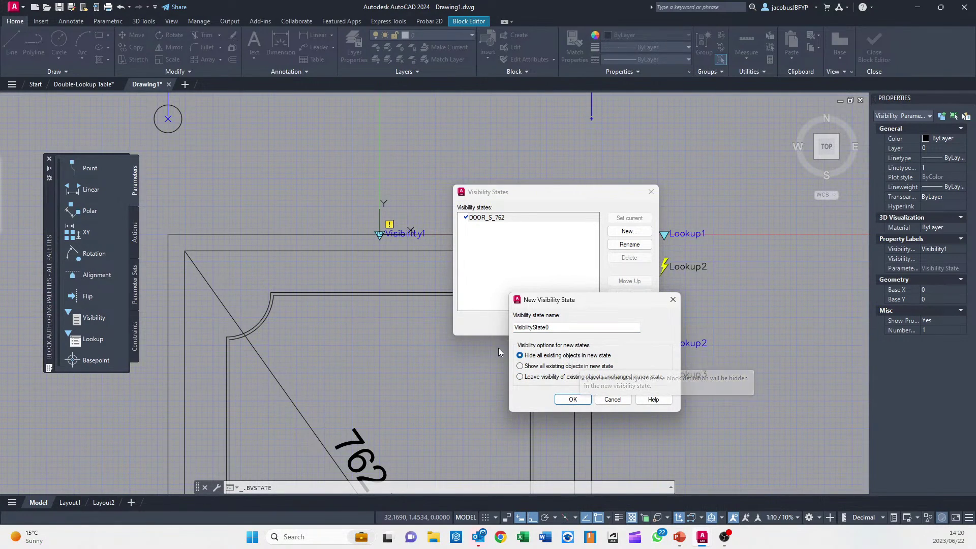
pyautogui.doubleClick(576, 328)
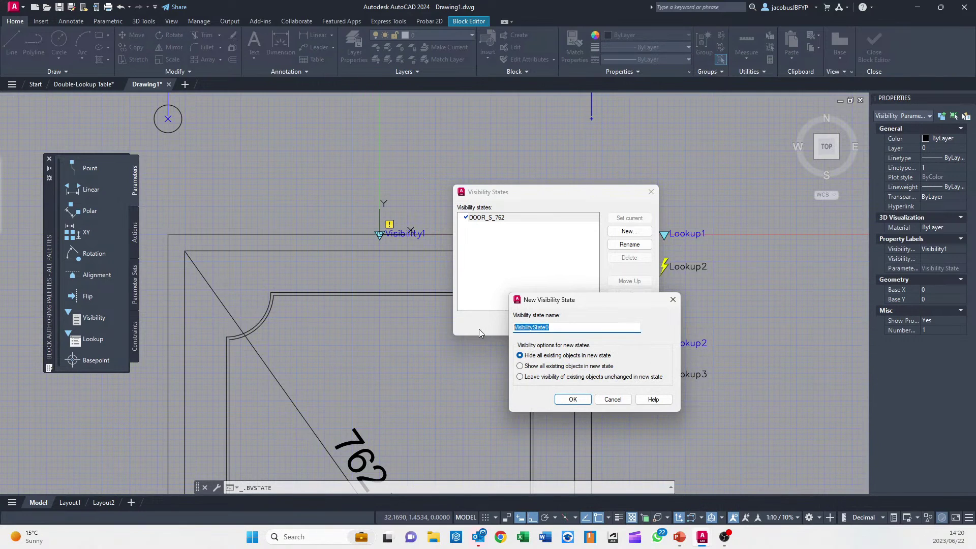
pyautogui.write('DOOR_S_813')
pyautogui.click(573, 400)
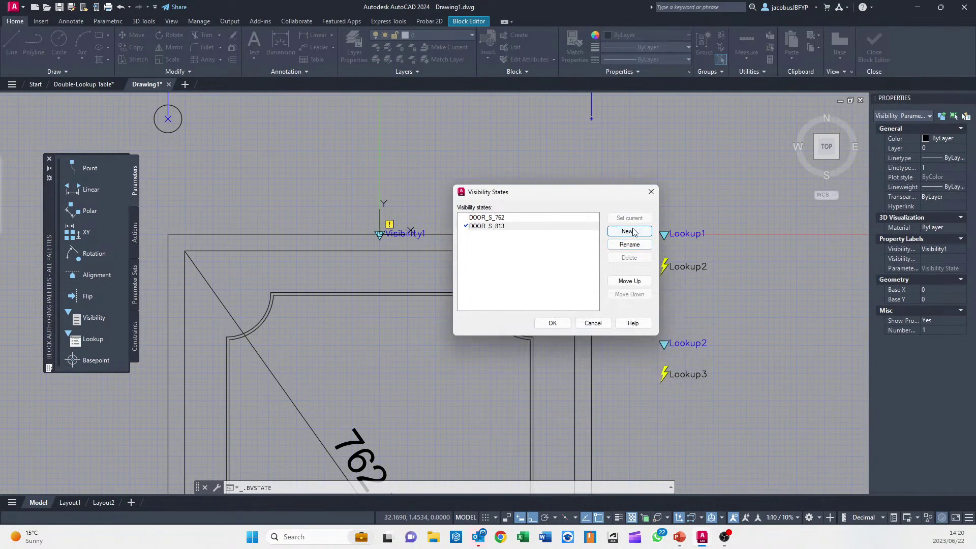
# Create two more visibility states, DOOR_S_900 and DOOR_S_1200, each hiding all existing objects
pyautogui.click(629, 231)
pyautogui.write('DOOR_S_900')
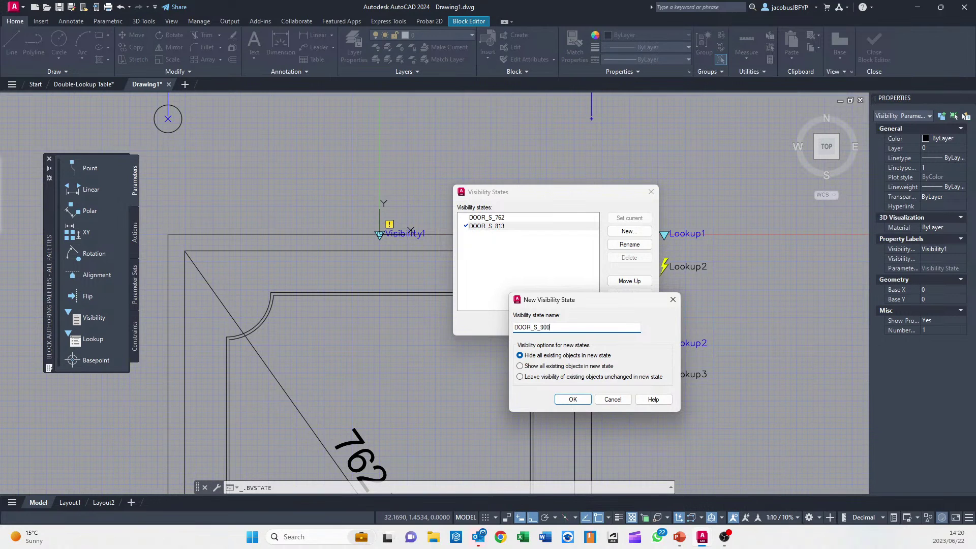
pyautogui.click(570, 399)
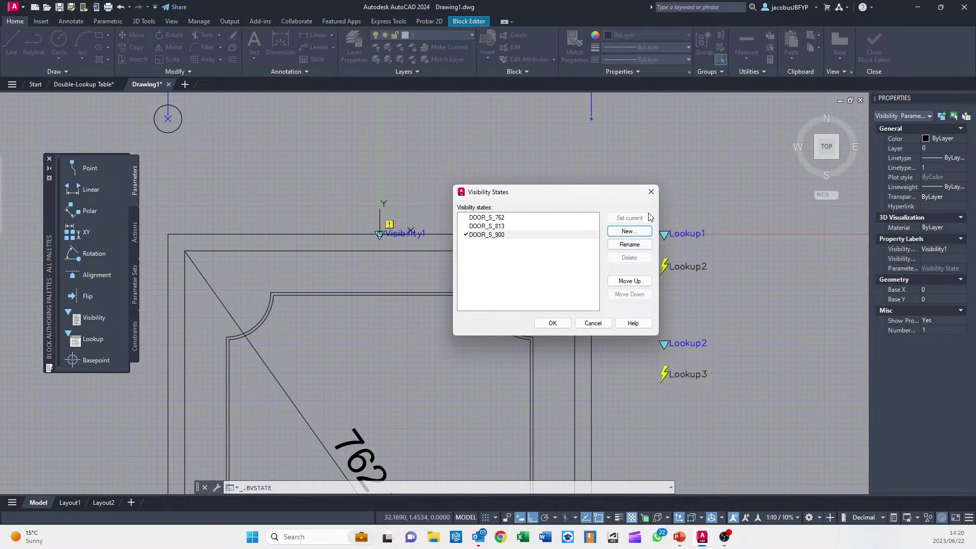
pyautogui.click(628, 232)
pyautogui.write('DOOR_S_1200')
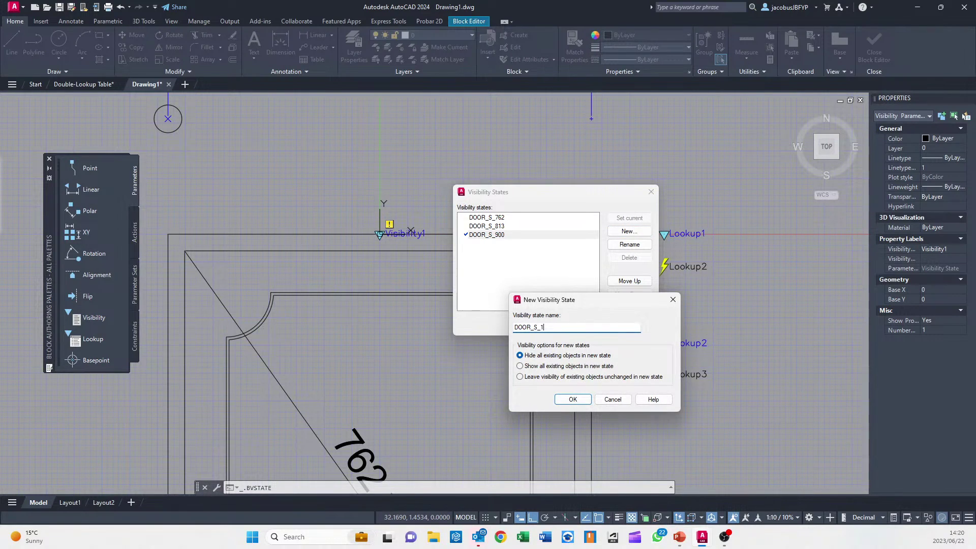
pyautogui.click(582, 402)
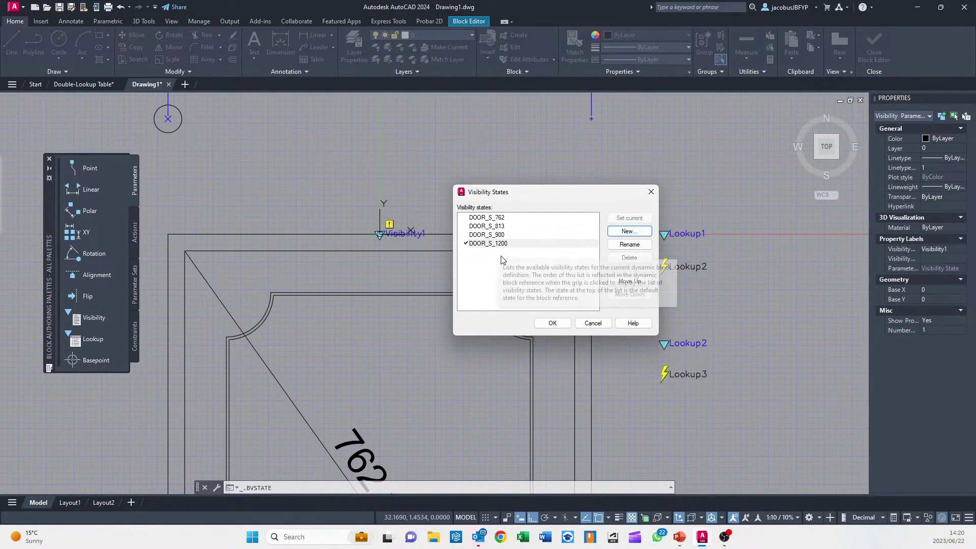
# Create the double-door visibility states DOOR_D_762 and DOOR_D_813, each hiding all existing objects
pyautogui.click(629, 231)
pyautogui.write('DOOR_D_762')
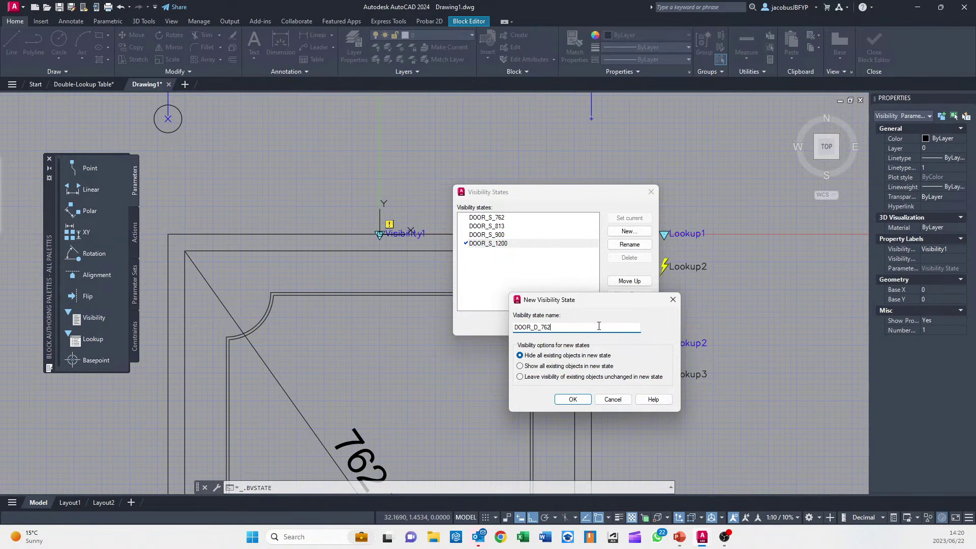
pyautogui.click(572, 399)
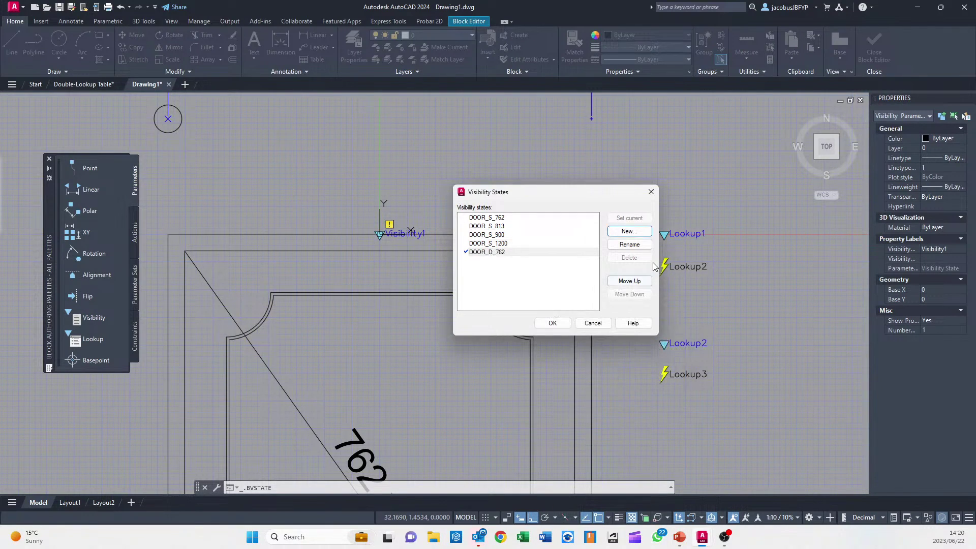
pyautogui.click(629, 231)
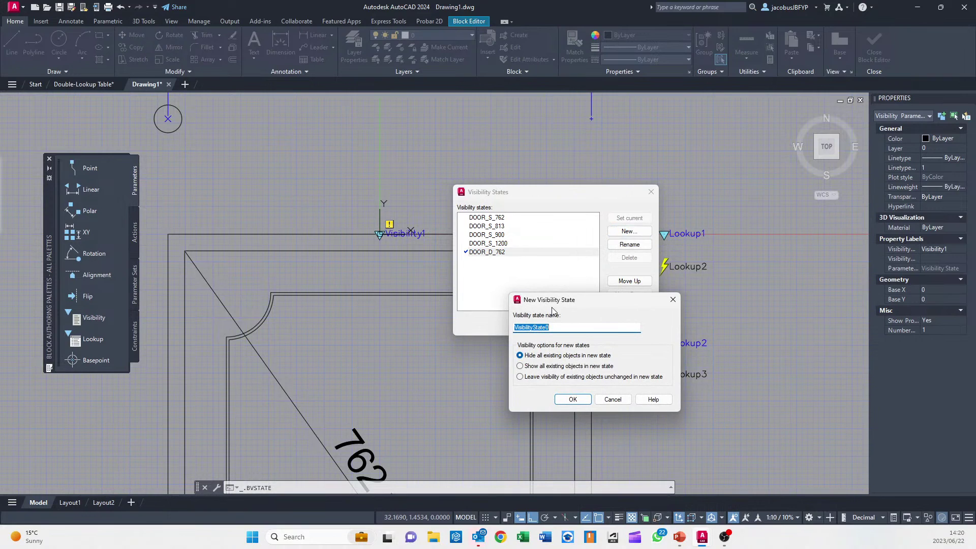
pyautogui.write('DOOR_D_813')
pyautogui.click(573, 400)
# Create the visibility states DOOR_D_900 and DOOR_D_1200 with all existing objects hidden, and shift the Visibility States dialog slightly upward
pyautogui.click(626, 232)
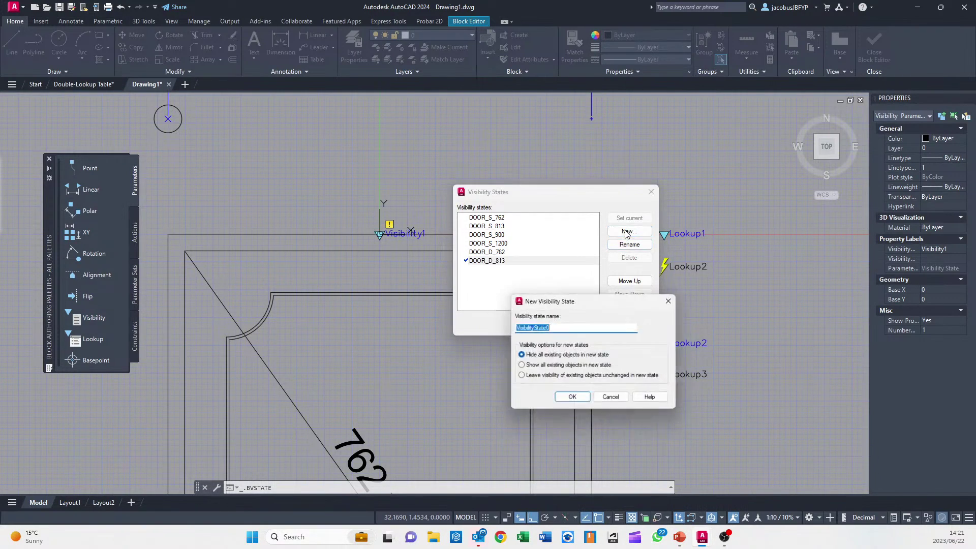
pyautogui.write('DOOR_D_900')
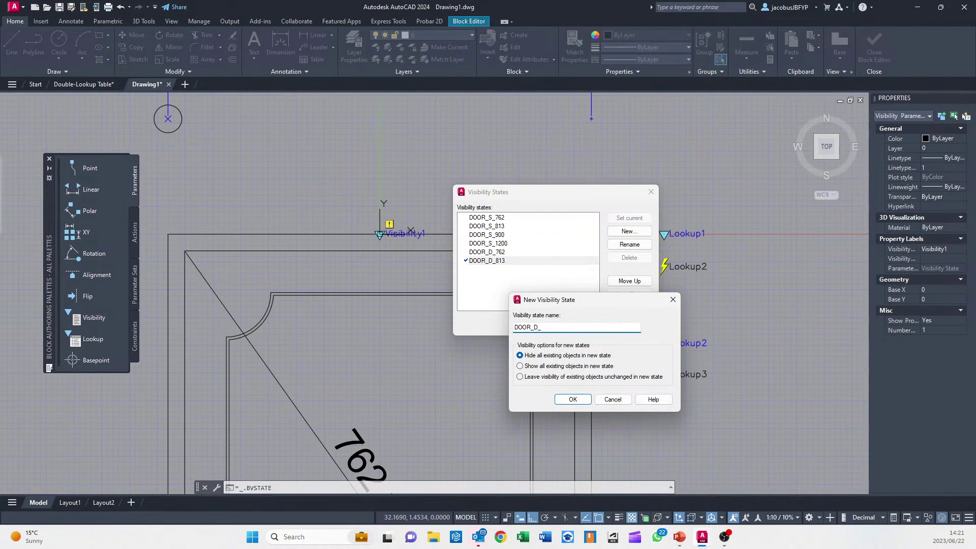
pyautogui.click(573, 400)
pyautogui.click(642, 234)
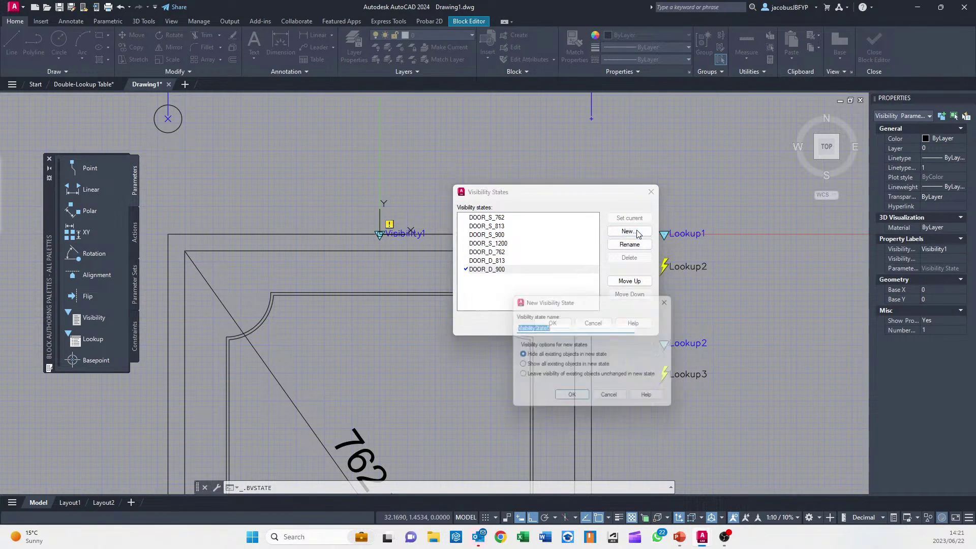
pyautogui.write('DOOR_D_1200')
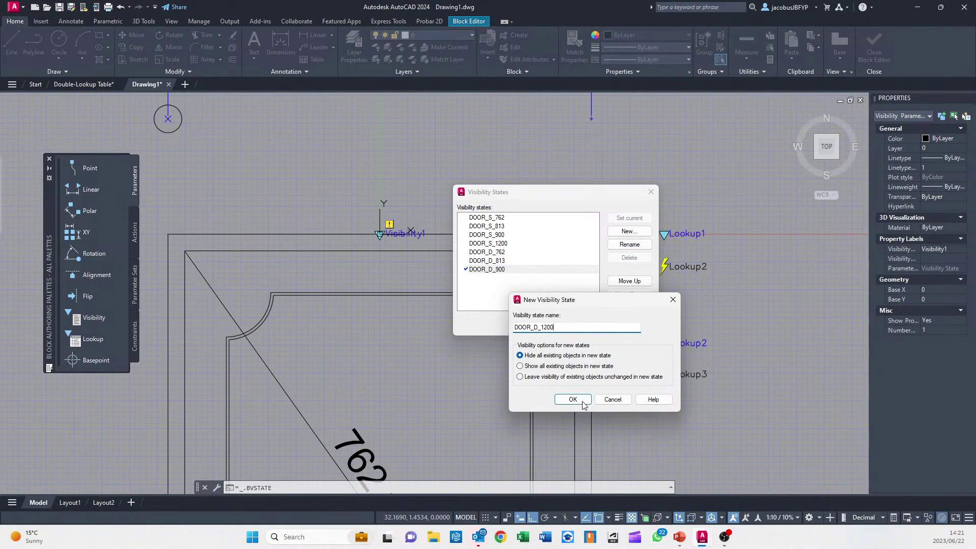
pyautogui.click(583, 403)
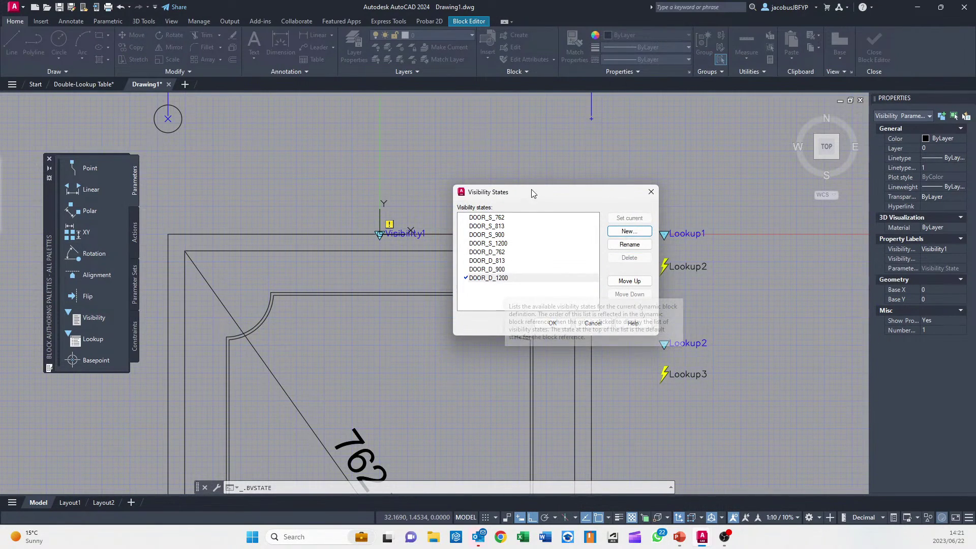
pyautogui.moveTo(531, 189); pyautogui.dragTo(531, 164)
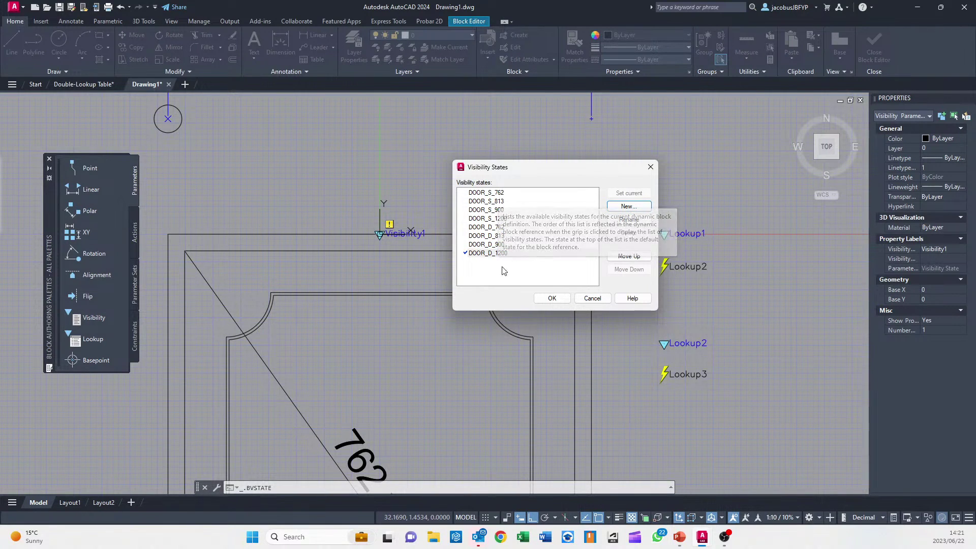
# Accept the list of visibility states and make DOOR_S_762 the current state in the block editor
pyautogui.click(552, 299)
pyautogui.scroll(-2, 502, 284)
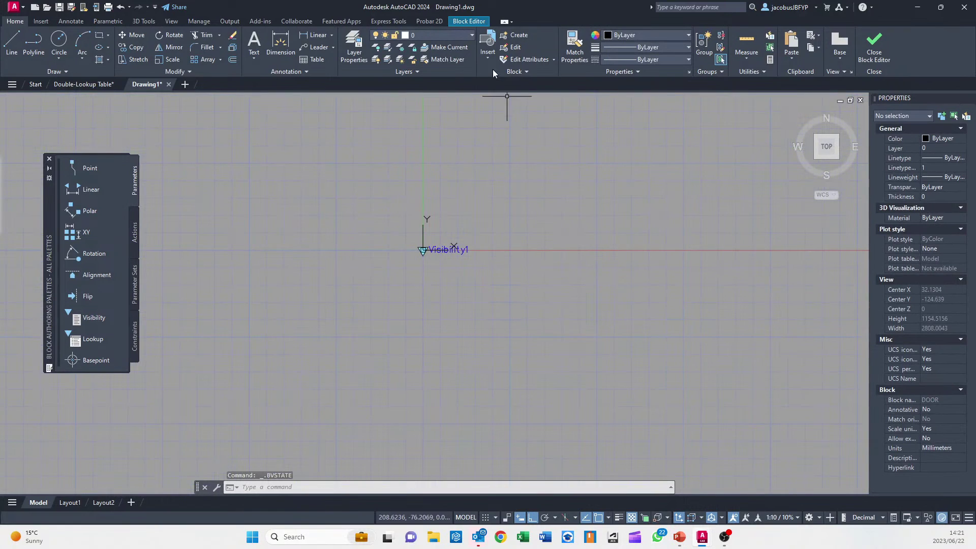
pyautogui.click(456, 21)
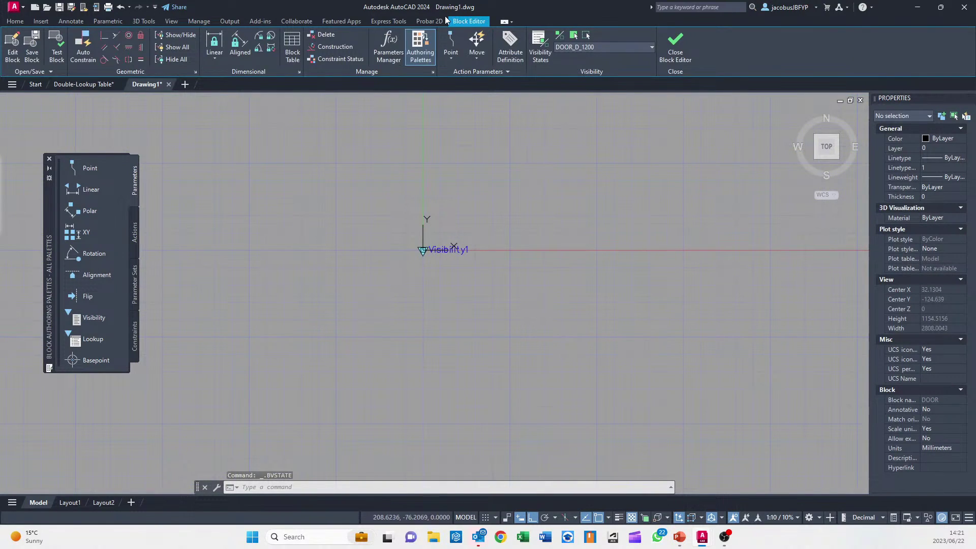
pyautogui.click(626, 47)
pyautogui.click(579, 58)
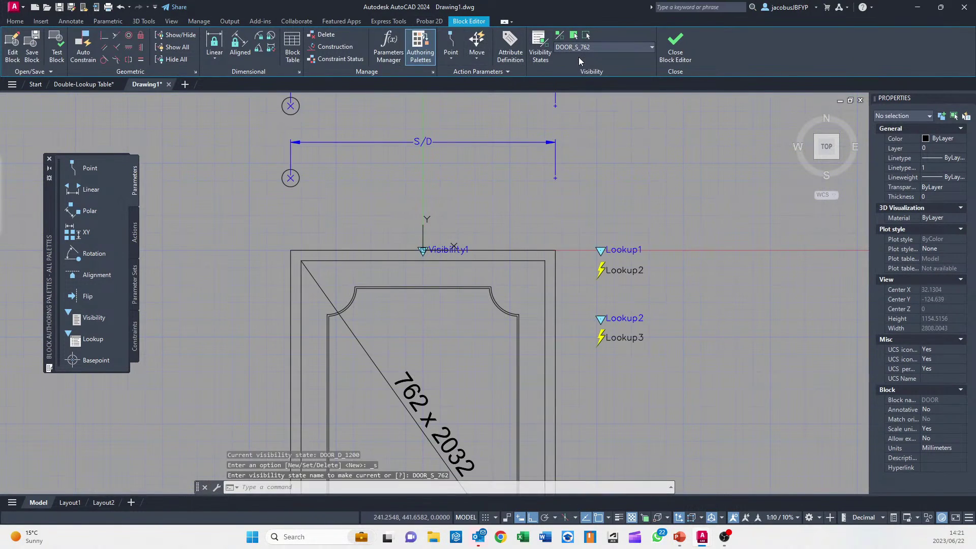
pyautogui.scroll(-3, 488, 230)
pyautogui.moveTo(498, 247); pyautogui.dragTo(395, 204, button='middle')
pyautogui.scroll(1, 395, 203)
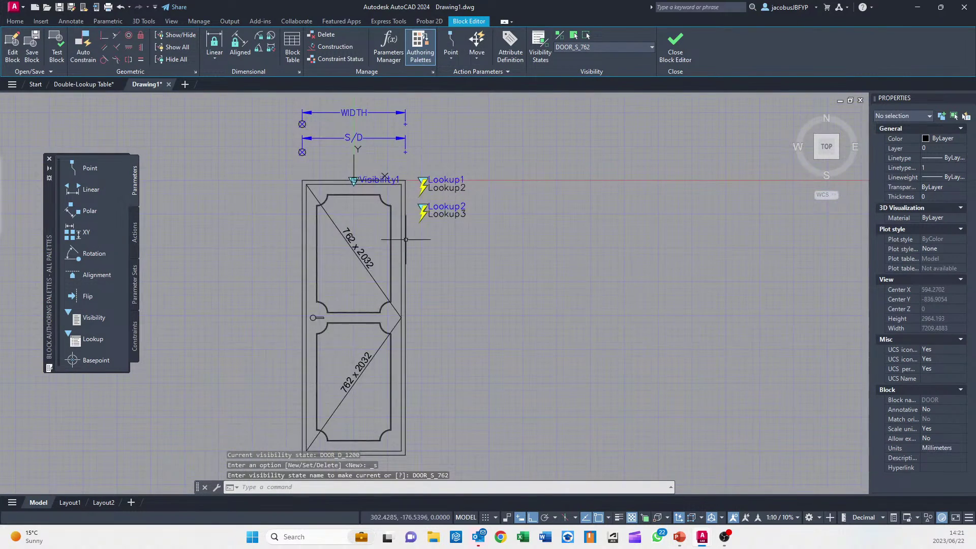
pyautogui.moveTo(407, 246); pyautogui.dragTo(447, 247, button='middle')
pyautogui.scroll(-2, 425, 220)
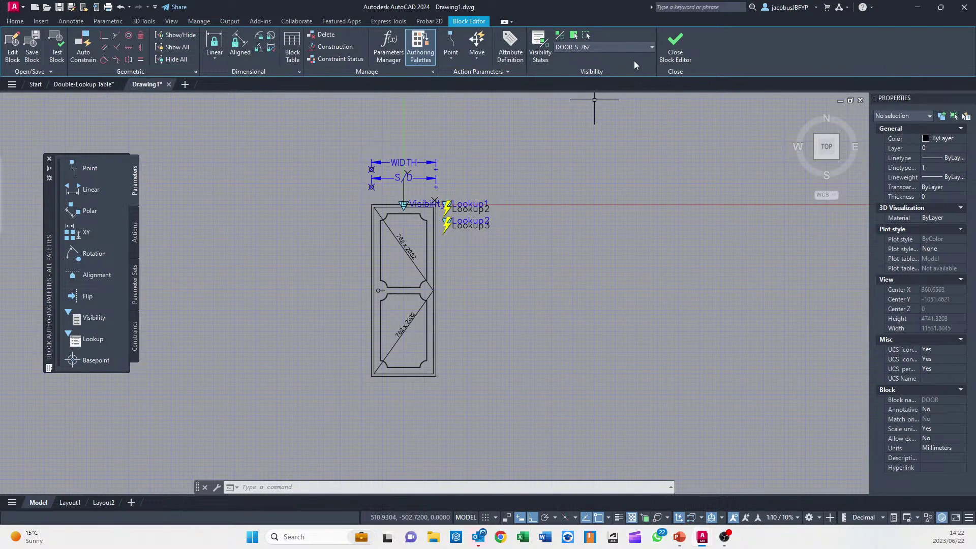
# Make DOOR_S_813 current, then copy the single 813 x 2032 mm door from the Double-Lookup Table drawing, using its top-edge midpoint as base point
pyautogui.click(639, 46)
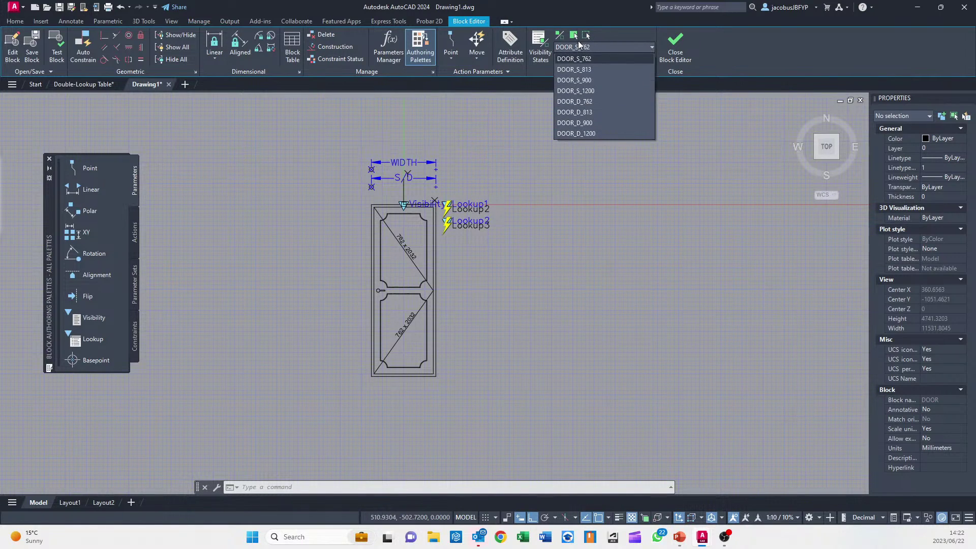
pyautogui.click(578, 69)
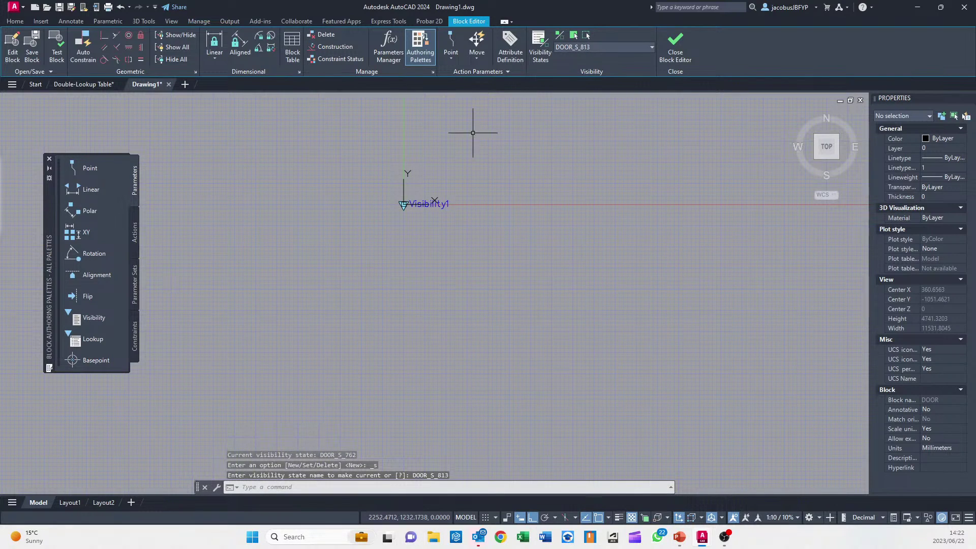
pyautogui.click(72, 86)
pyautogui.scroll(-4, 250, 152)
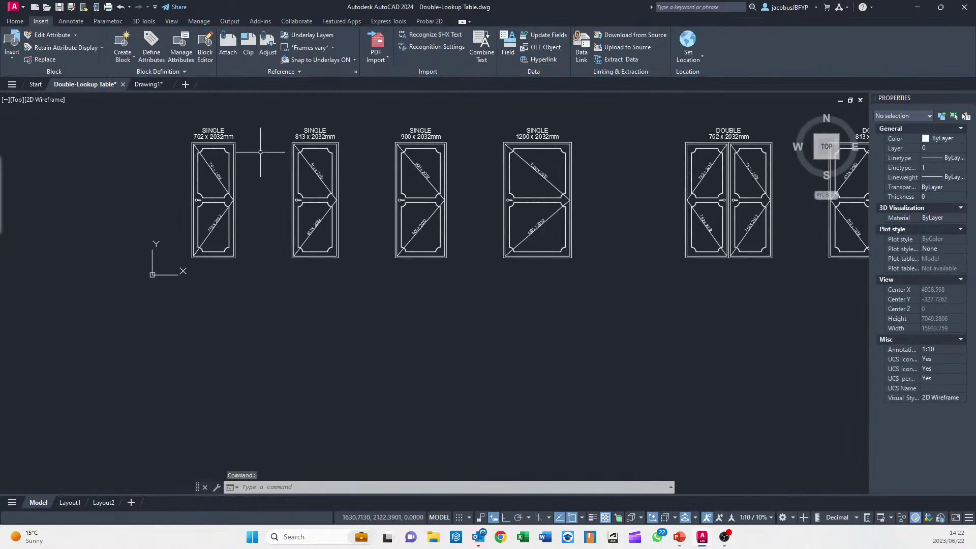
pyautogui.moveTo(262, 148); pyautogui.dragTo(168, 214, button='middle')
pyautogui.moveTo(121, 238); pyautogui.dragTo(222, 225, button='middle')
pyautogui.scroll(3, 258, 190)
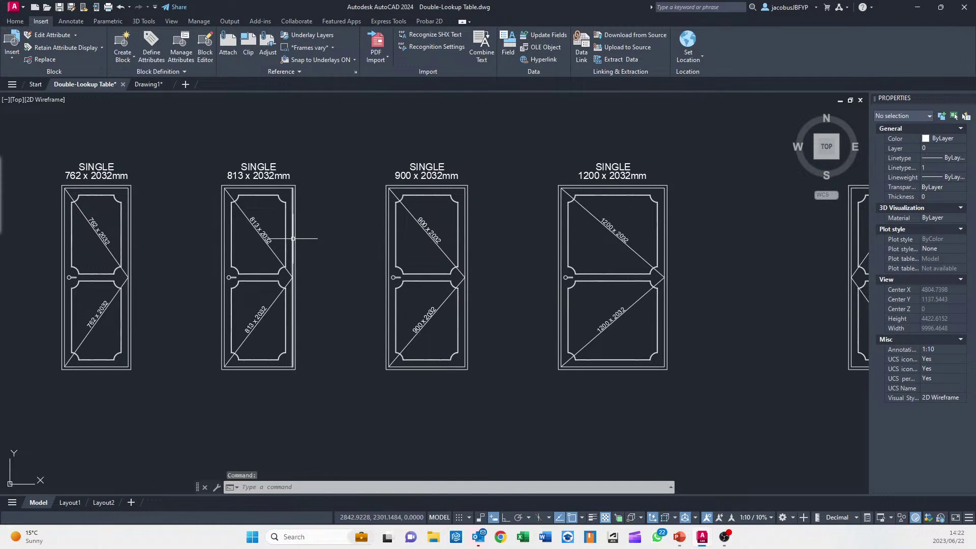
pyautogui.hotkey('ctrl', 'shift', 'c')
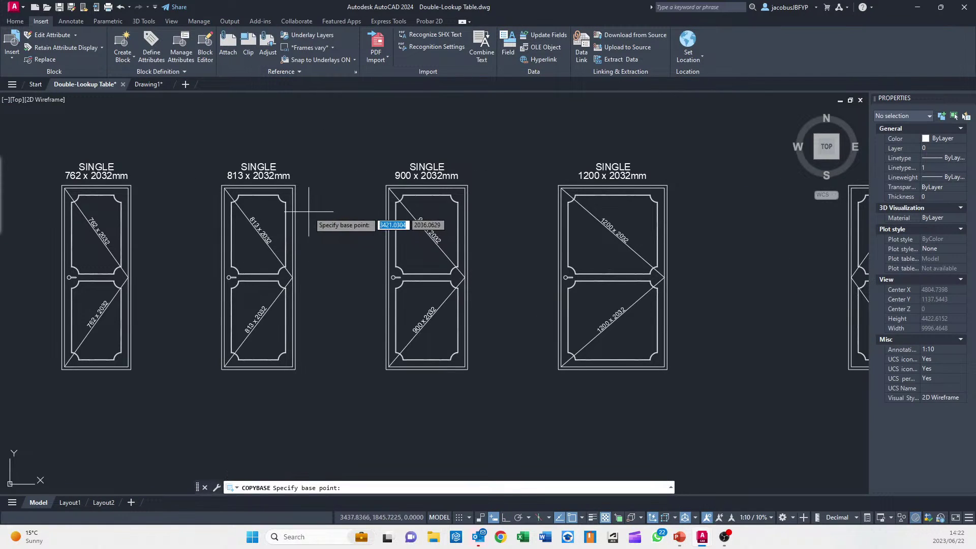
pyautogui.click(258, 183)
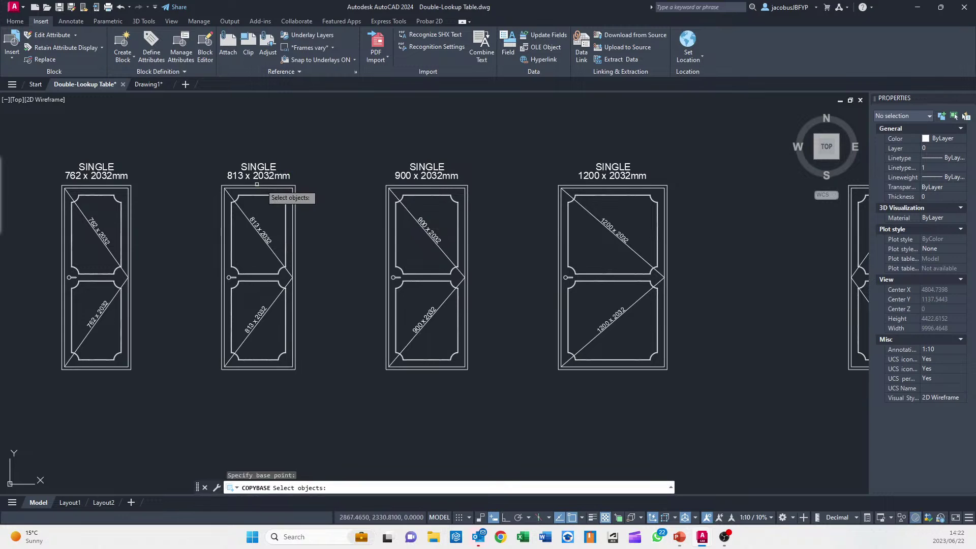
pyautogui.click(304, 181)
pyautogui.click(189, 414)
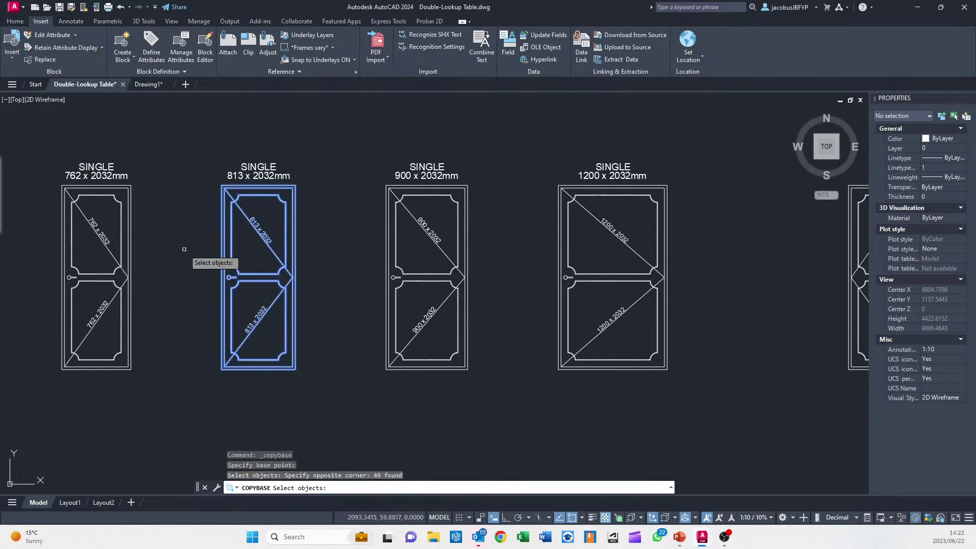
pyautogui.press('Return')
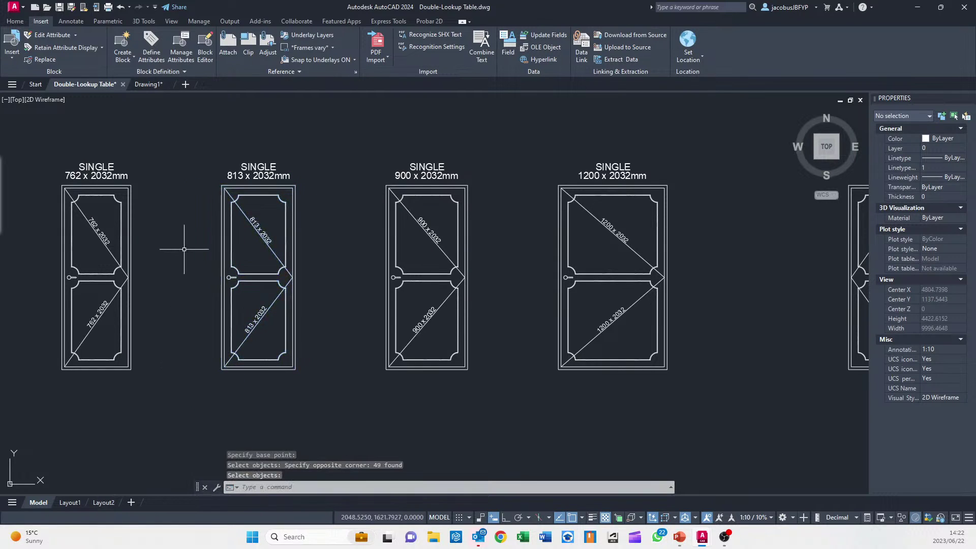
# Paste the copied 813 x 2032 door as a block at 0,0 in Drawing1's DOOR_S_813 state
pyautogui.click(149, 84)
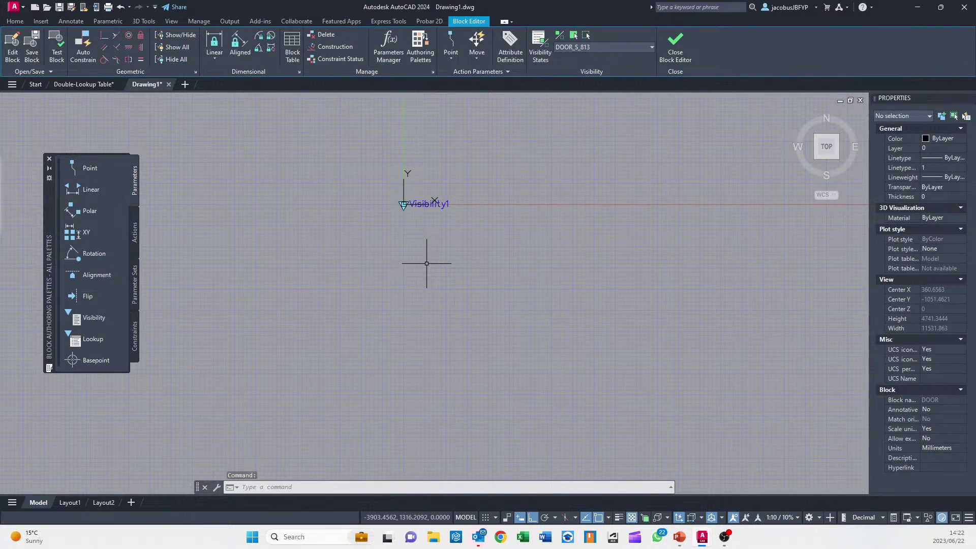
pyautogui.hotkey('ctrl', 'shift', 'v')
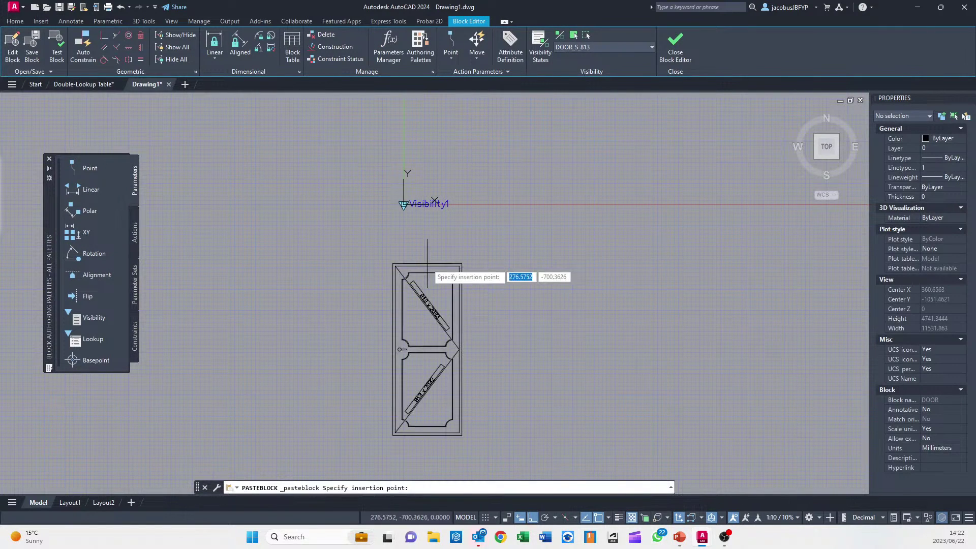
pyautogui.write('0')
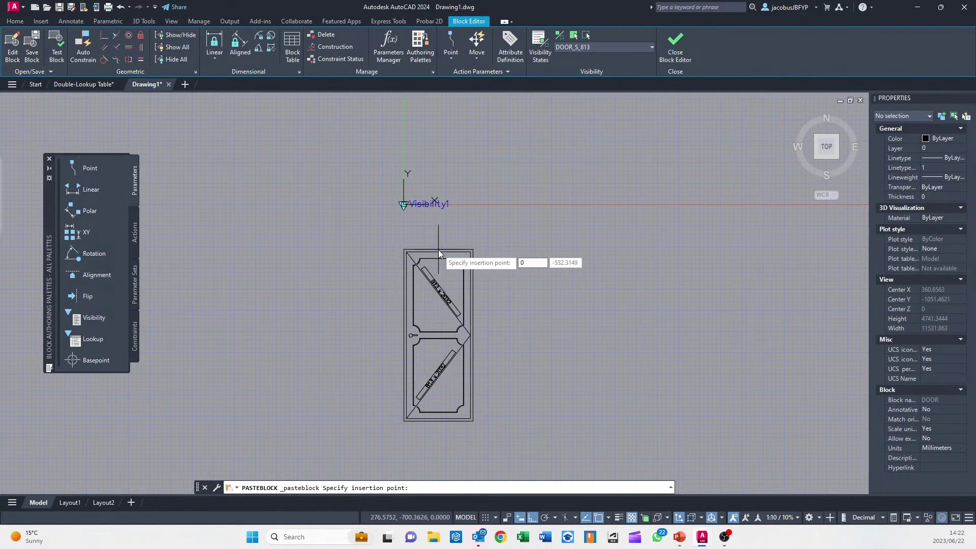
pyautogui.press('Tab')
pyautogui.write('0')
pyautogui.press('Return')
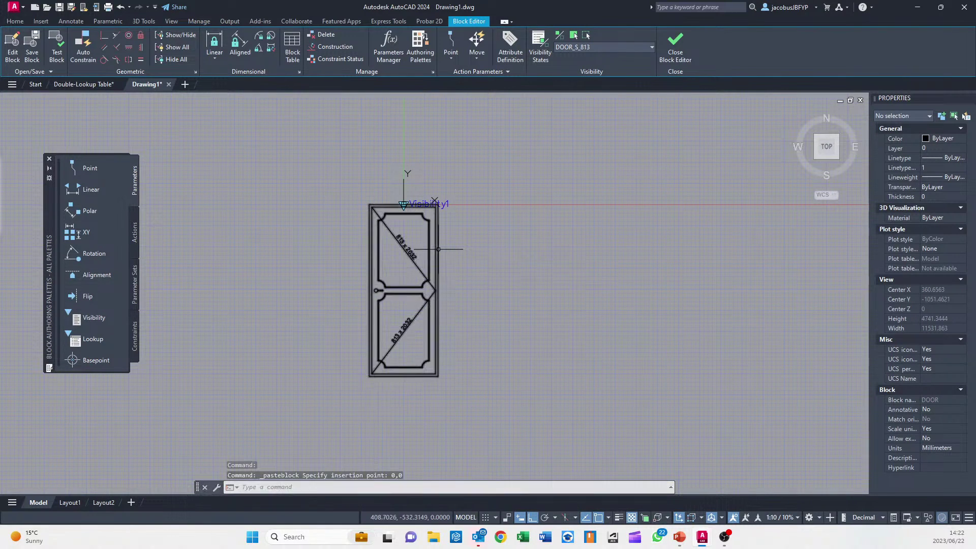
pyautogui.scroll(4, 406, 208)
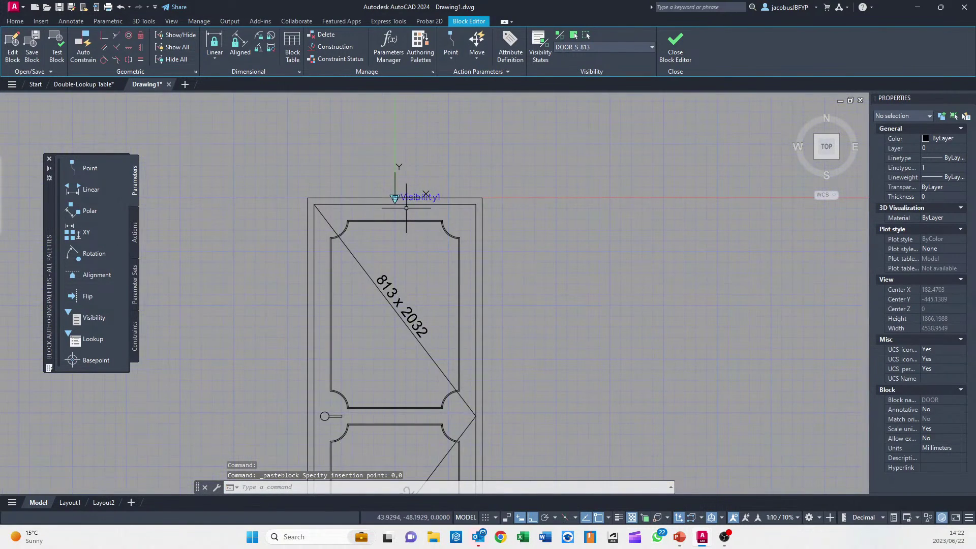
pyautogui.scroll(-2, 406, 208)
pyautogui.moveTo(406, 208); pyautogui.dragTo(437, 155, button='middle')
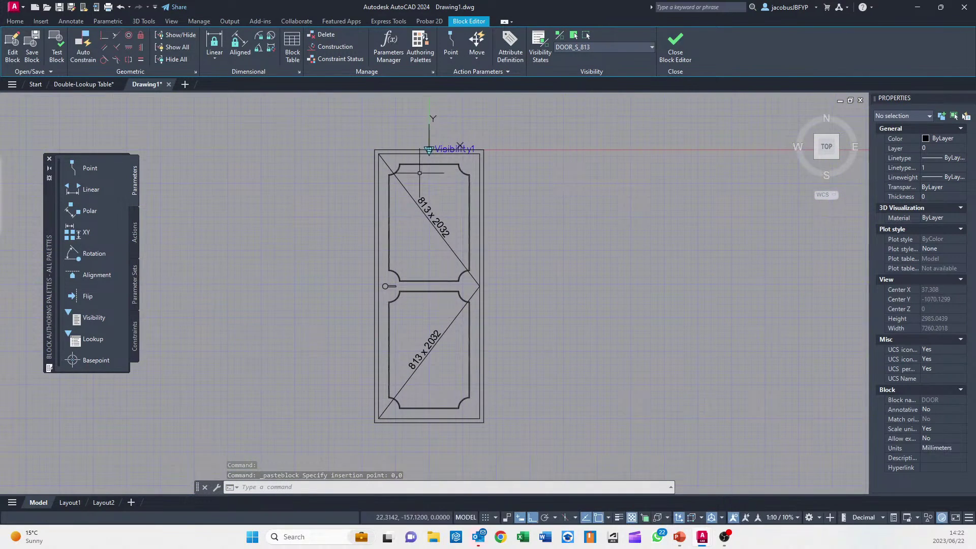
# Make DOOR_S_900 current, then copy the single 900 x 2032 mm door from the Double-Lookup Table drawing with its top-edge midpoint as base point
pyautogui.click(611, 47)
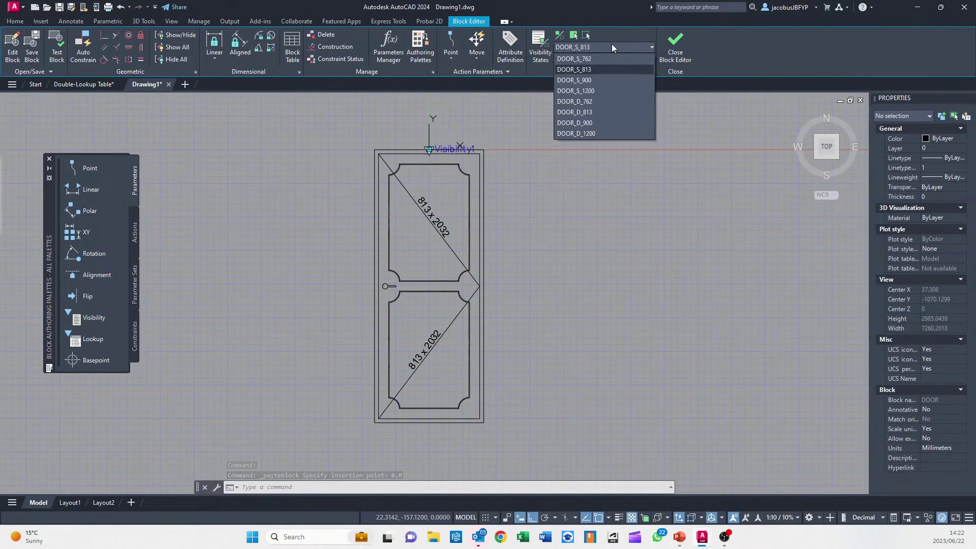
pyautogui.click(602, 79)
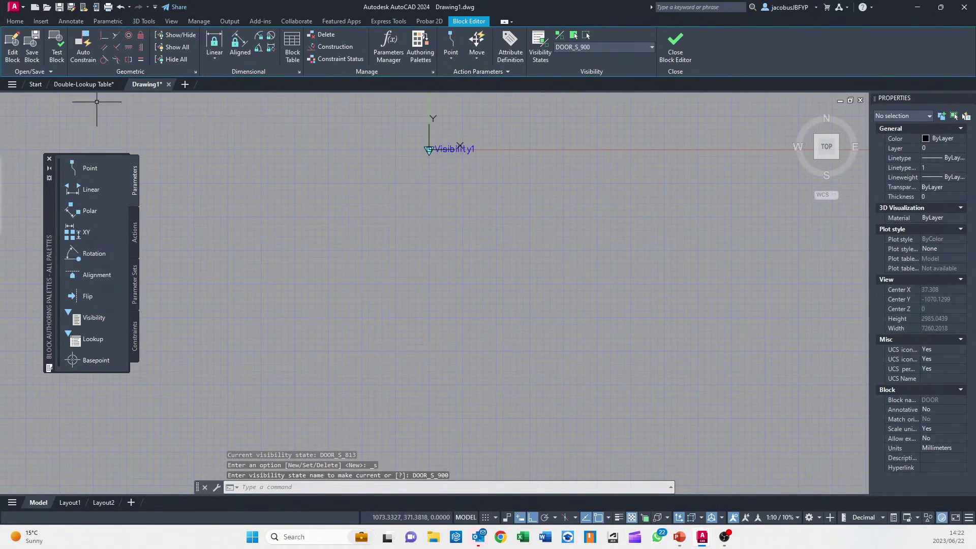
pyautogui.click(76, 83)
pyautogui.moveTo(446, 241); pyautogui.dragTo(367, 237, button='middle')
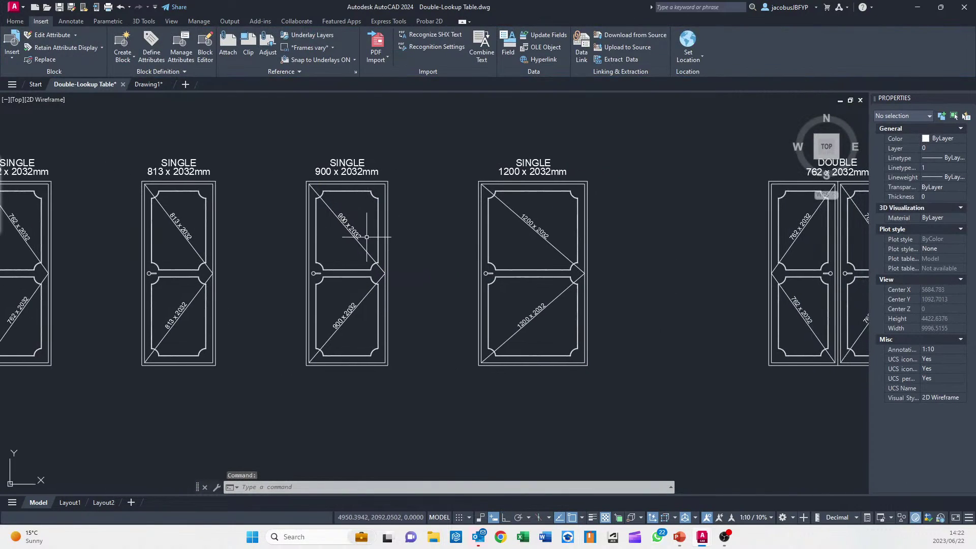
pyautogui.hotkey('ctrl', 'shift', 'c')
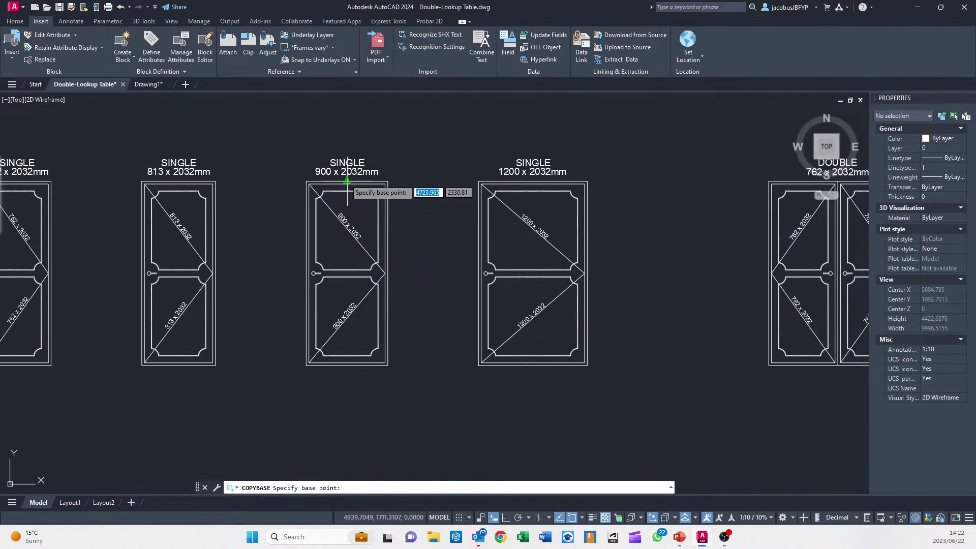
pyautogui.click(347, 181)
pyautogui.click(400, 177)
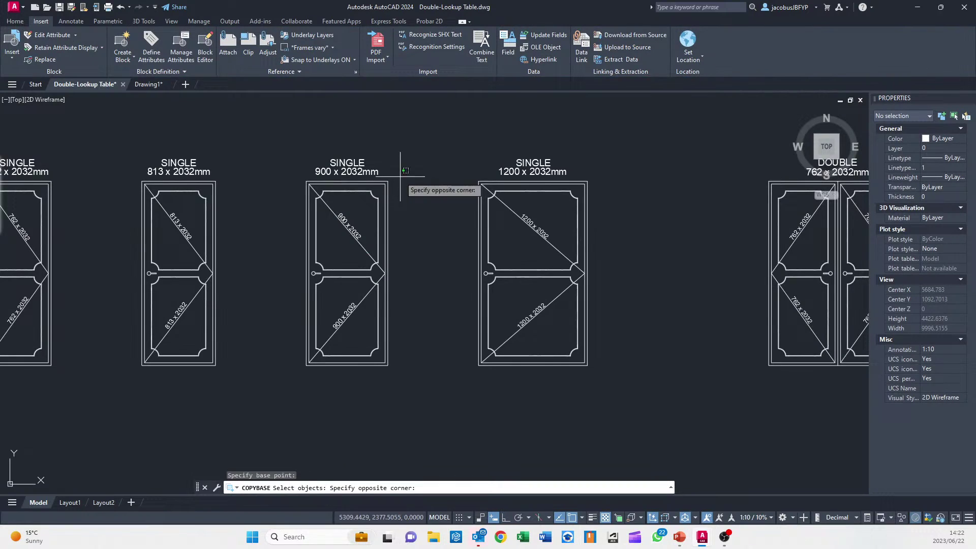
pyautogui.click(274, 387)
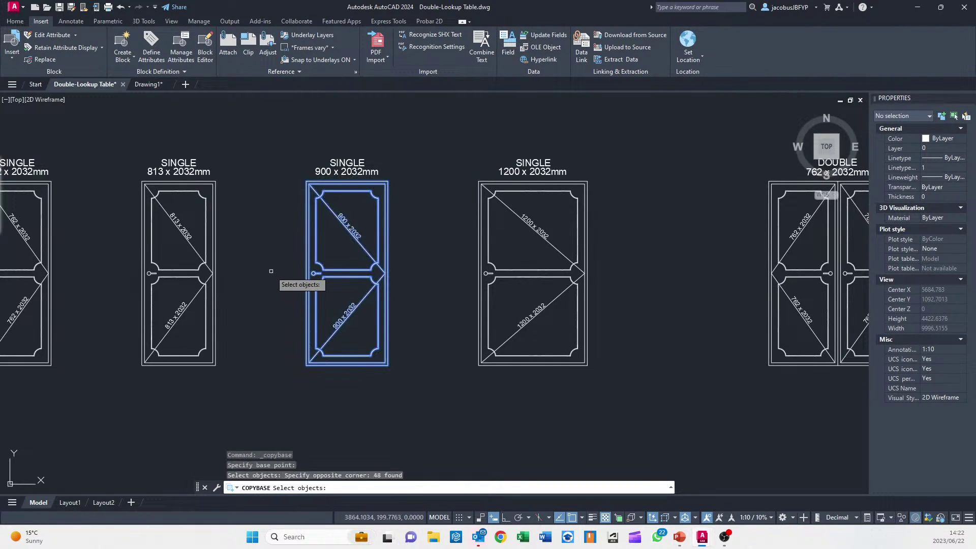
pyautogui.press('Return')
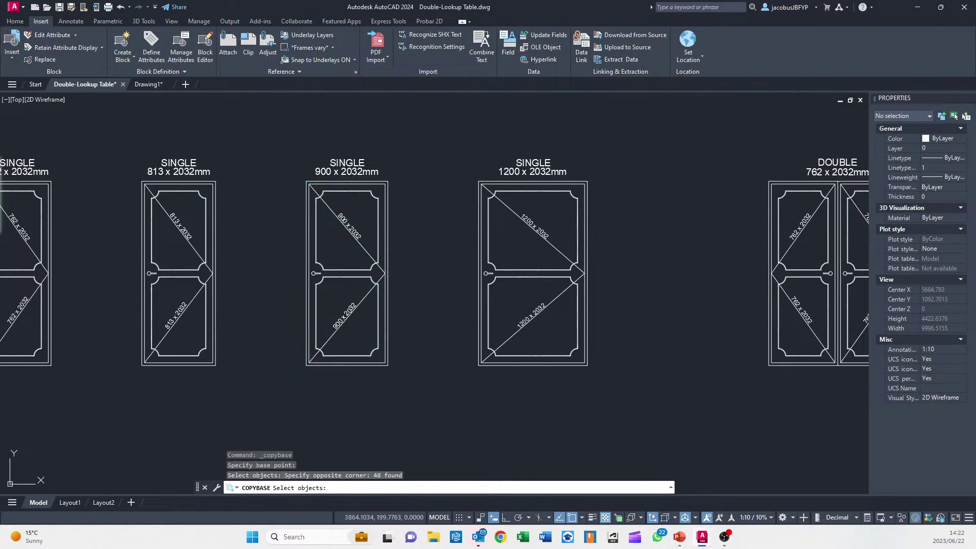
# Paste the copied 900 x 2032 door as a block at 0,0 in Drawing1's DOOR_S_900 state
pyautogui.click(147, 84)
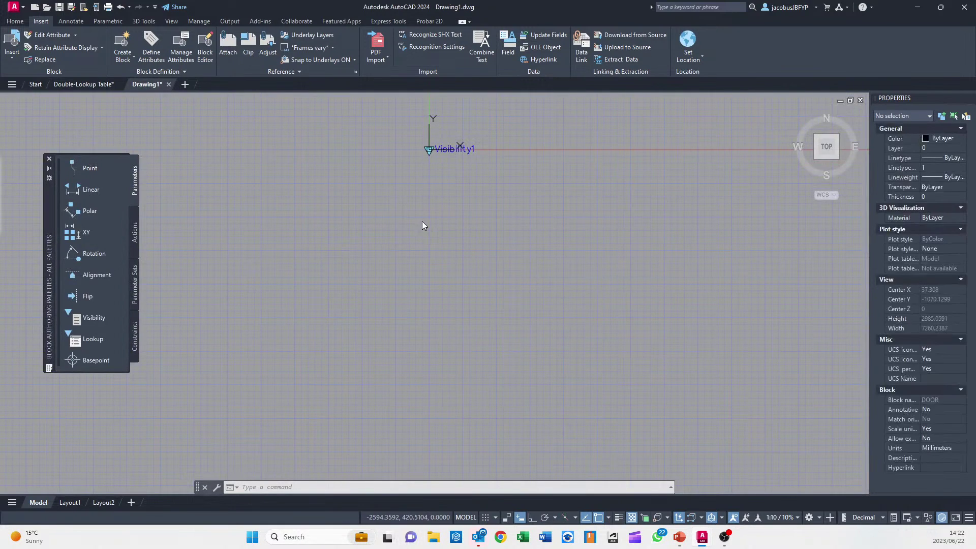
pyautogui.hotkey('ctrl', 'shift', 'v')
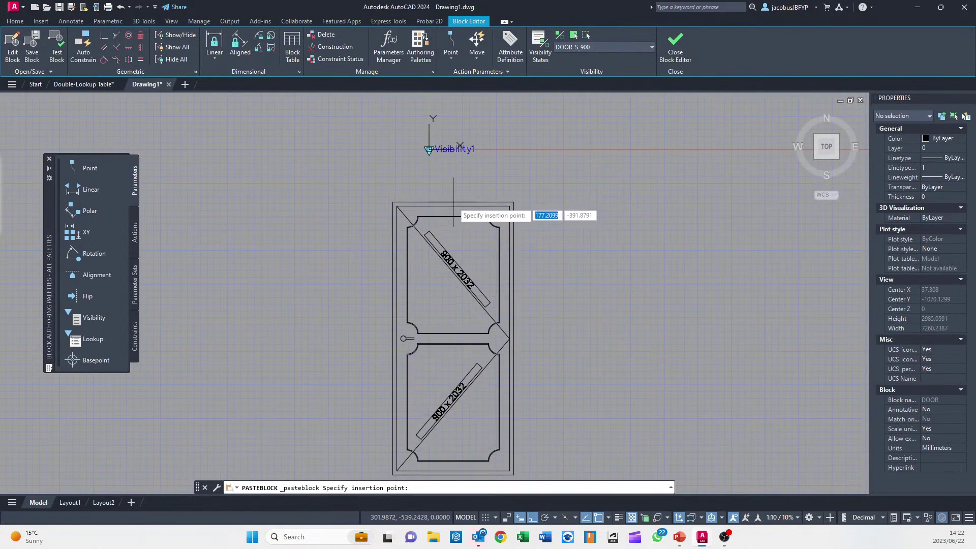
pyautogui.write('0')
pyautogui.press('Tab')
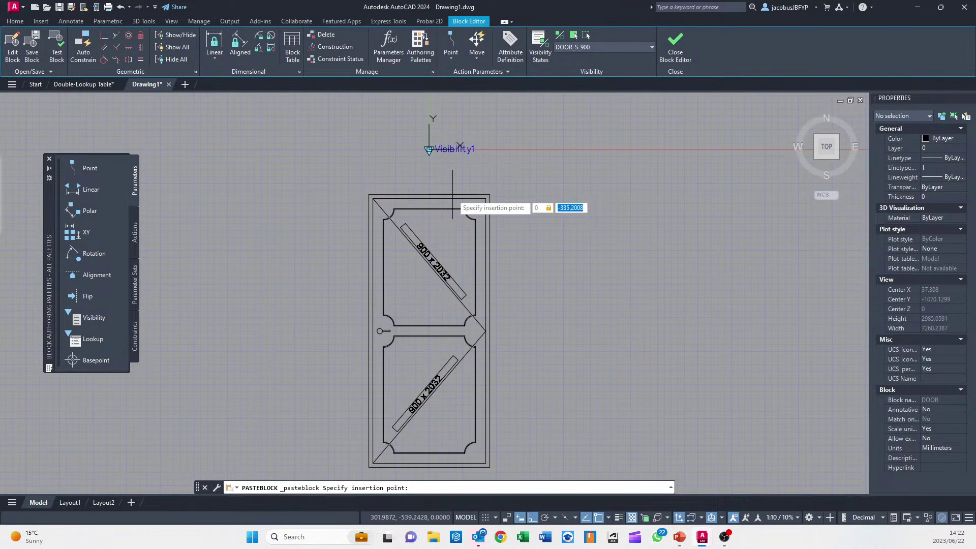
pyautogui.write('0')
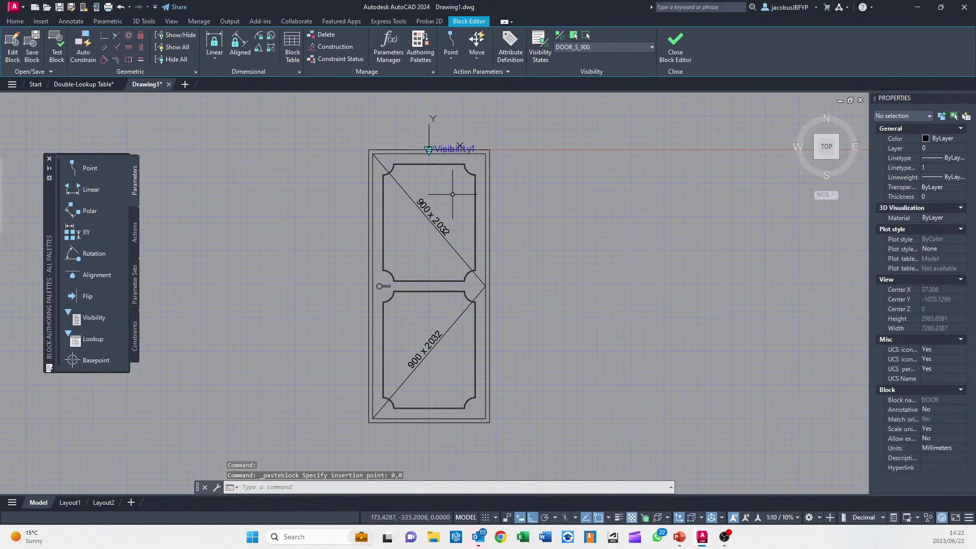
# Make DOOR_S_1200 current, then copy the single 1200 x 2032 mm door from the Double-Lookup Table drawing with its top-edge midpoint as base point
pyautogui.click(612, 47)
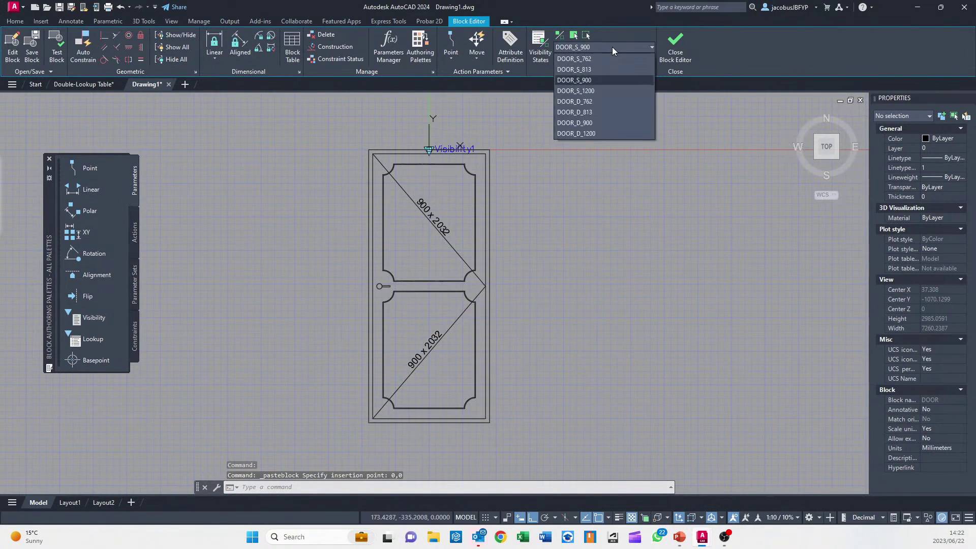
pyautogui.click(589, 93)
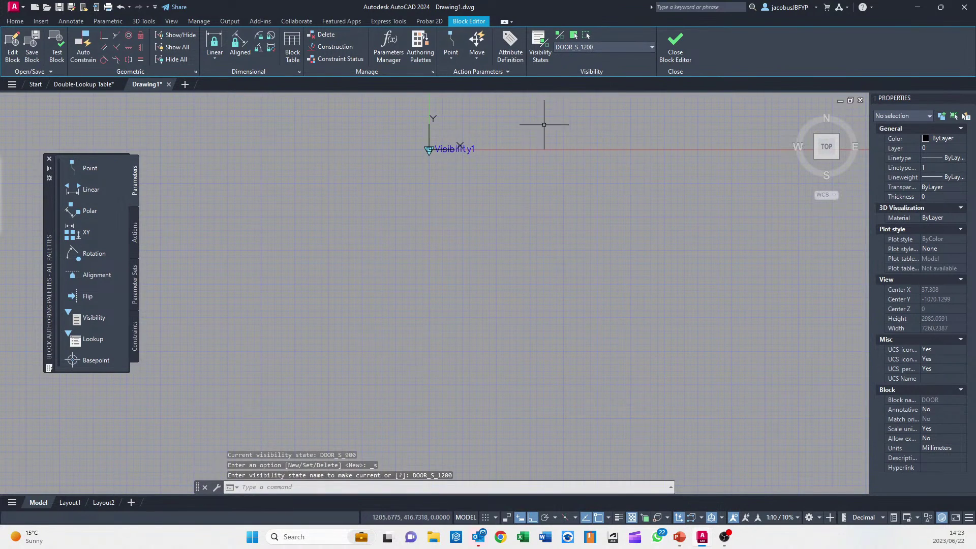
pyautogui.click(79, 86)
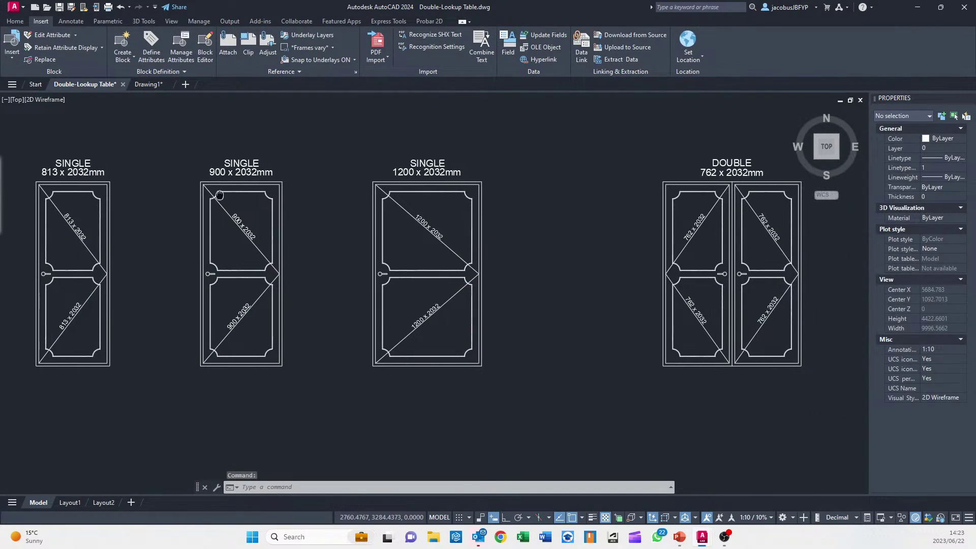
pyautogui.click(142, 85)
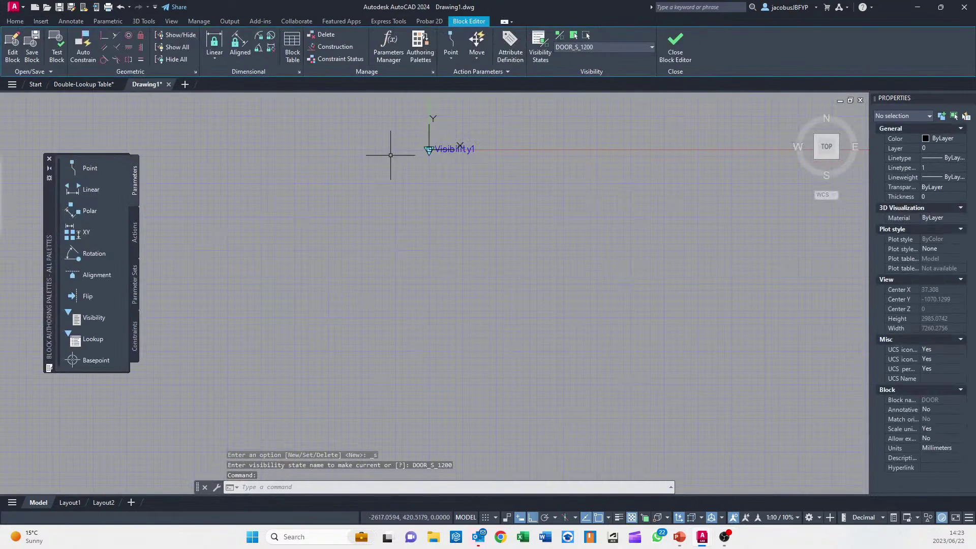
pyautogui.click(82, 84)
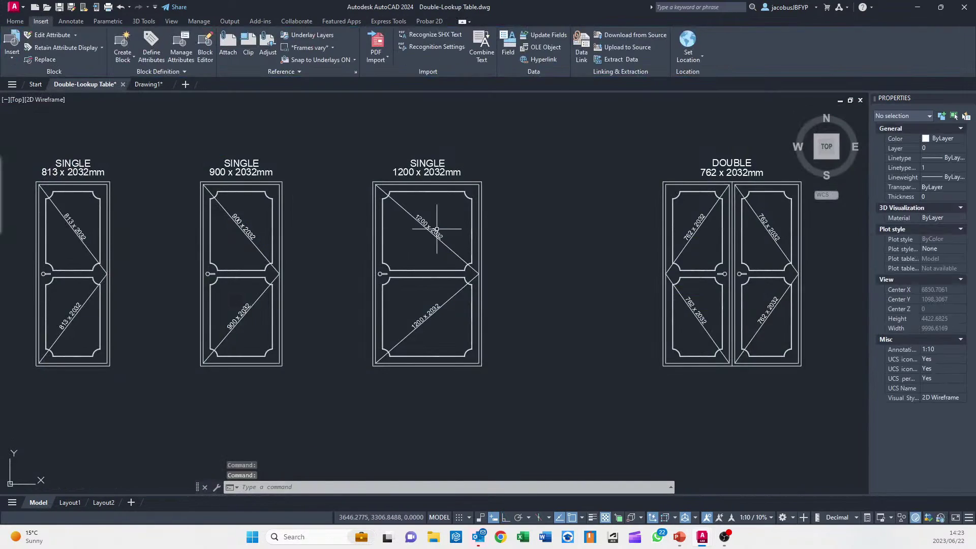
pyautogui.click(491, 178)
pyautogui.click(515, 199)
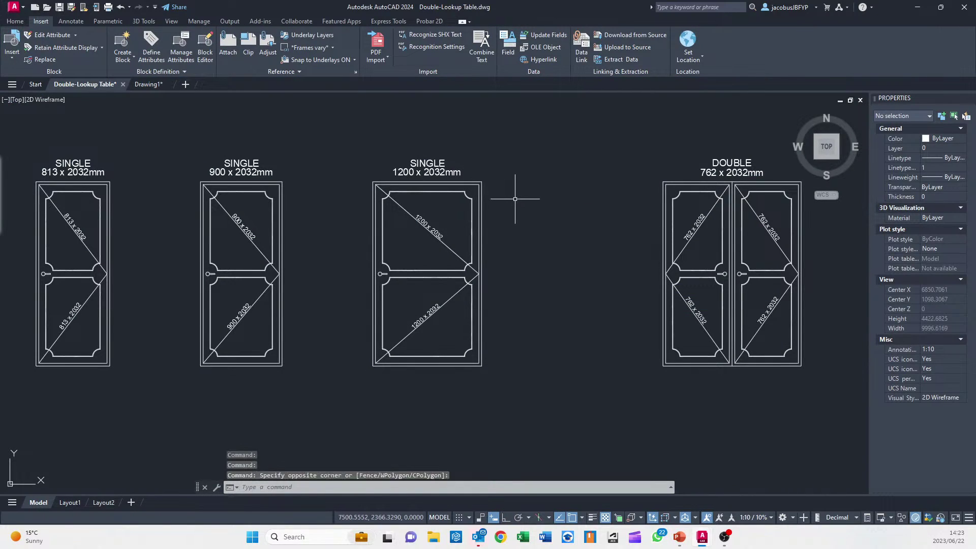
pyautogui.hotkey('ctrl', 'shift', 'c')
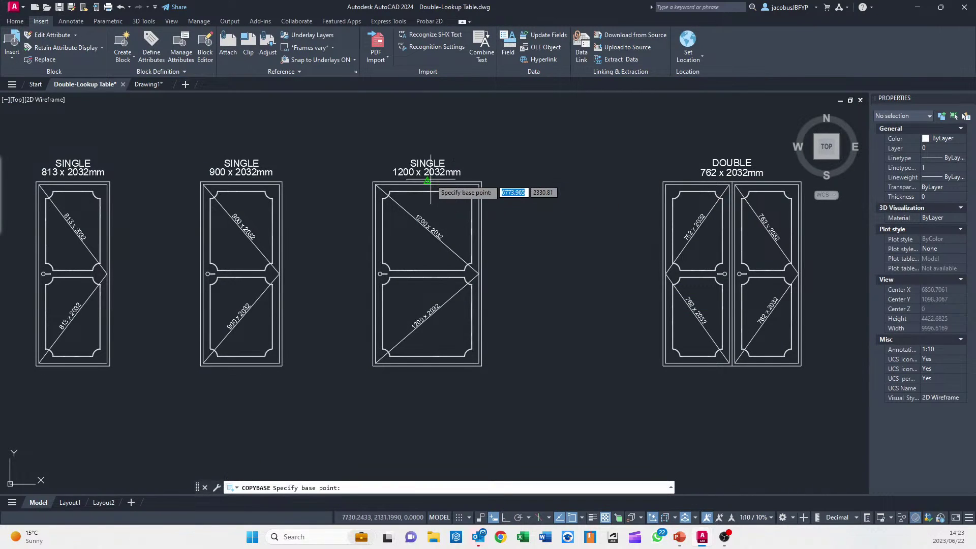
pyautogui.click(434, 182)
pyautogui.click(494, 176)
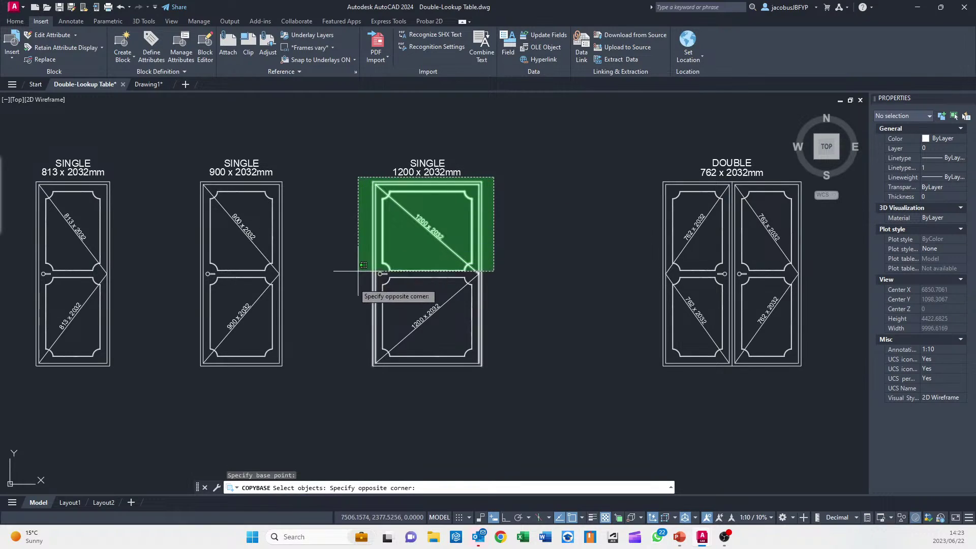
pyautogui.click(349, 378)
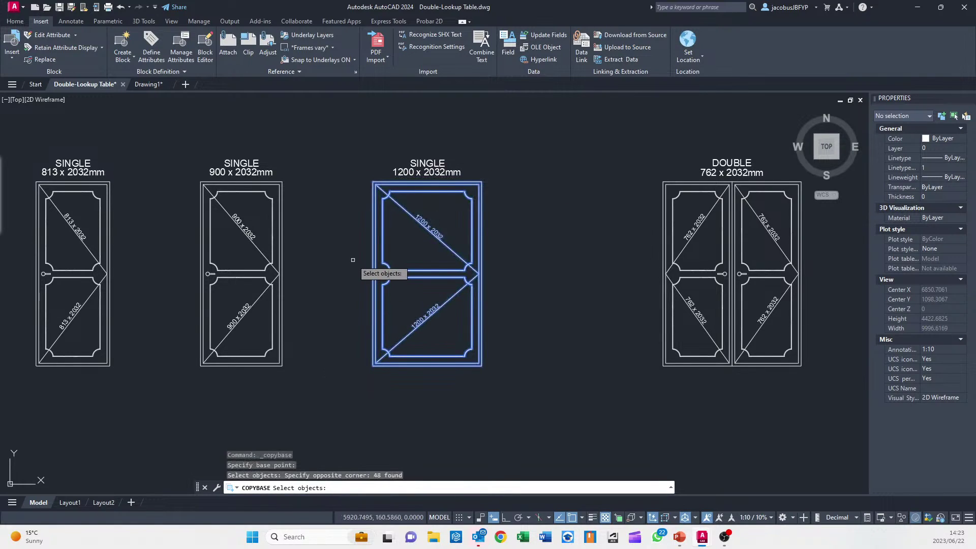
pyautogui.press('Return')
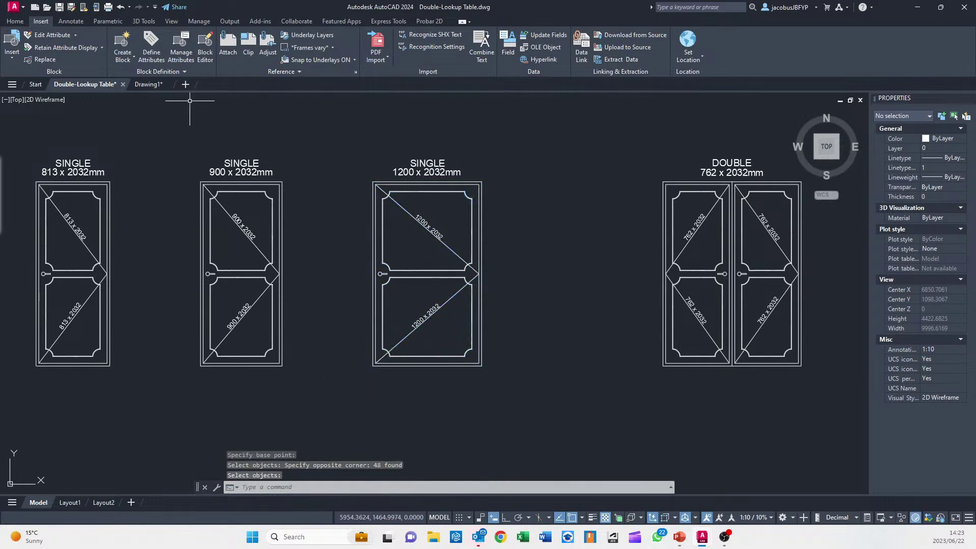
# Paste the copied 1200 x 2032 single door as a block at 0,0 in Drawing1's DOOR_S_1200 state
pyautogui.click(148, 84)
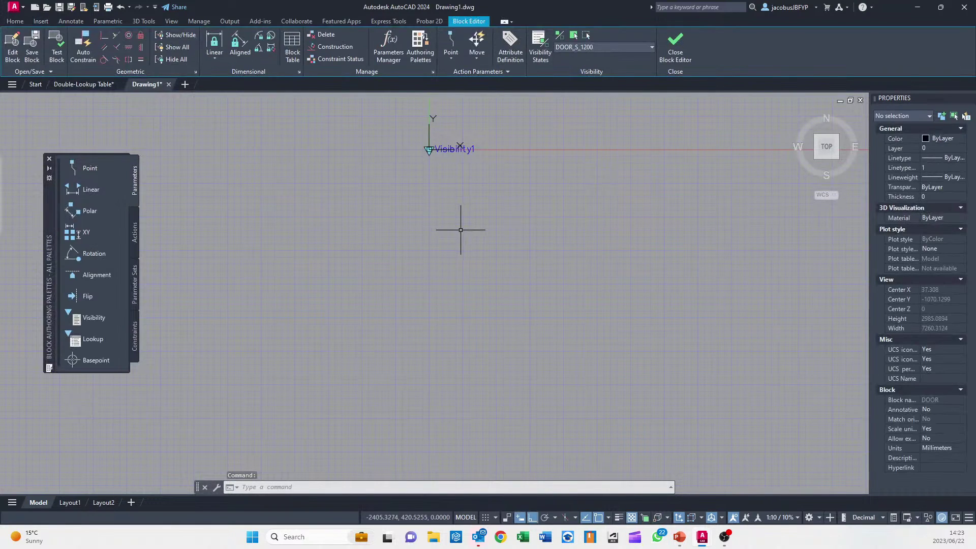
pyautogui.hotkey('ctrl', 'shift', 'v')
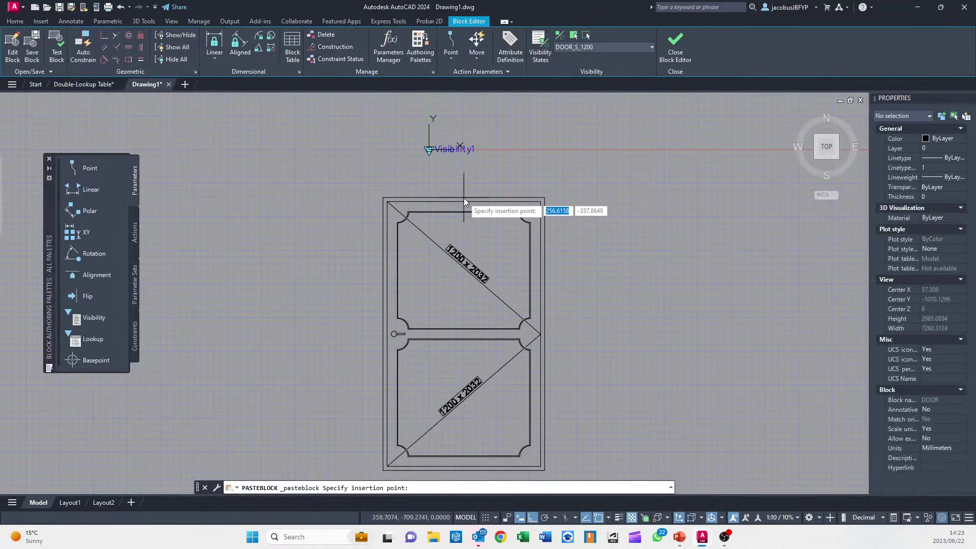
pyautogui.write('0')
pyautogui.press('Tab')
pyautogui.write('0')
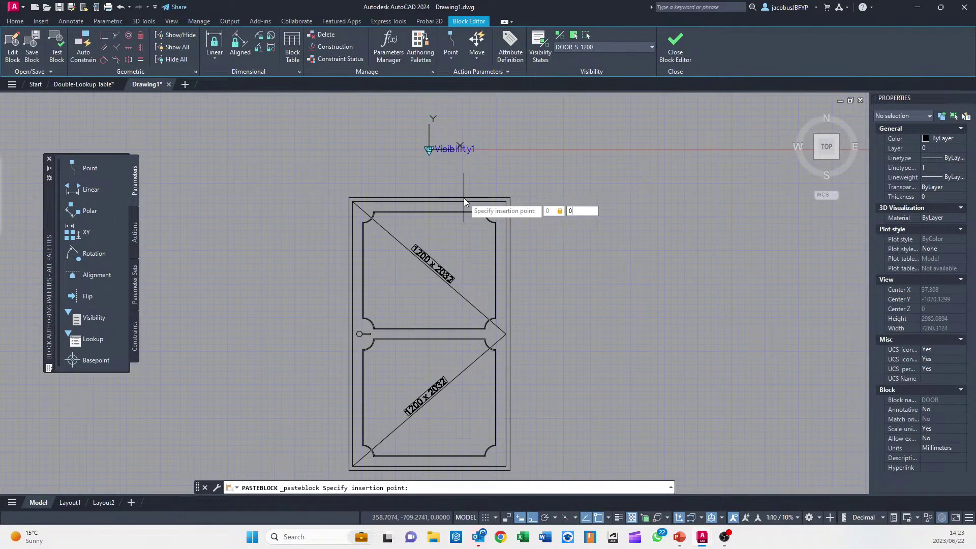
pyautogui.press('Return')
# Make DOOR_D_762 current, then copy the double 762 x 2032 mm door from the Double-Lookup Table drawing with its top centre point as base point
pyautogui.click(608, 46)
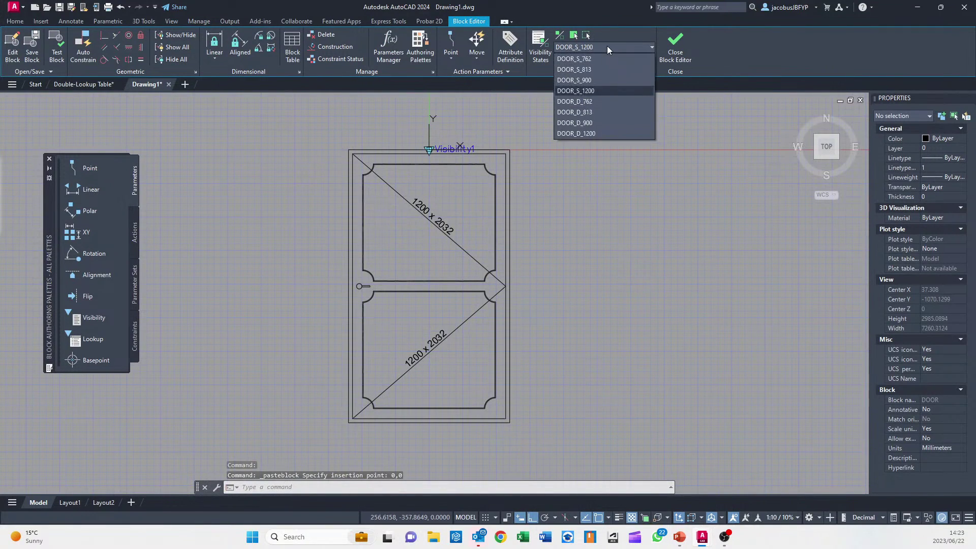
pyautogui.click(571, 102)
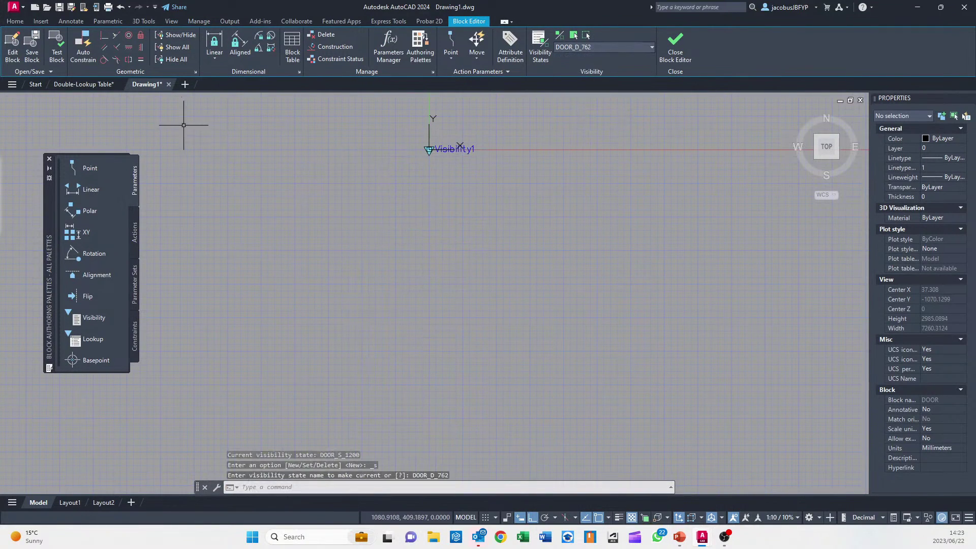
pyautogui.click(92, 85)
pyautogui.moveTo(632, 255); pyautogui.dragTo(255, 247, button='middle')
pyautogui.hotkey('ctrl', 'shift', 'c')
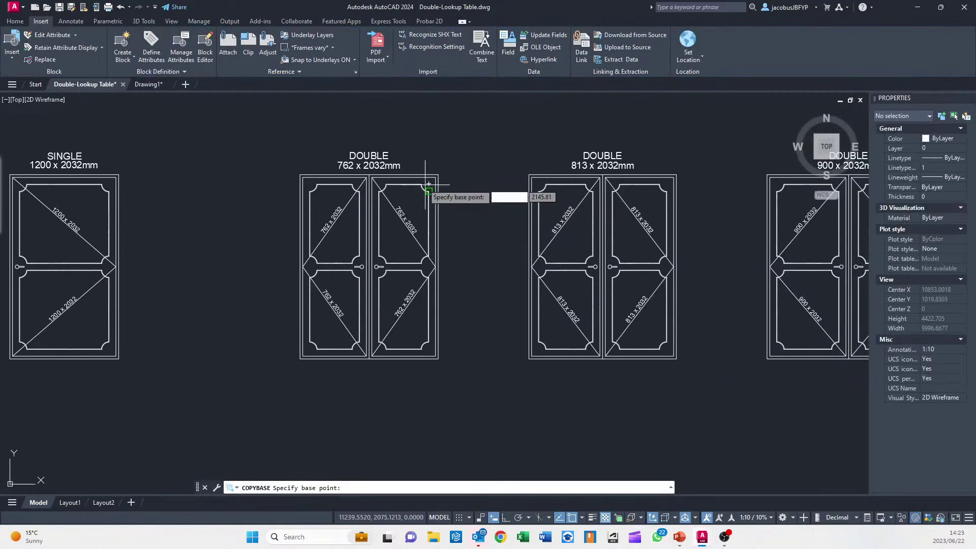
pyautogui.scroll(2, 387, 178)
pyautogui.click(359, 174)
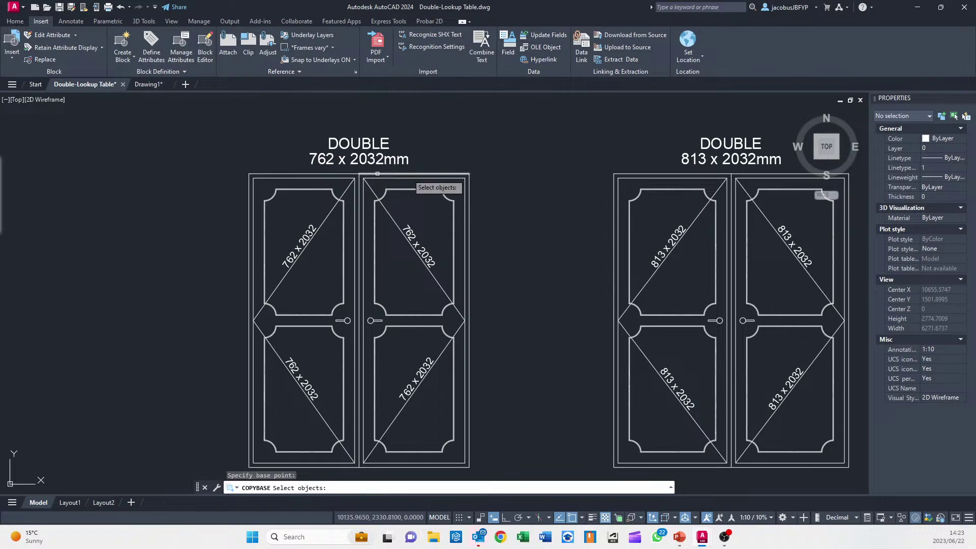
pyautogui.scroll(-2, 480, 186)
pyautogui.click(480, 175)
pyautogui.click(294, 380)
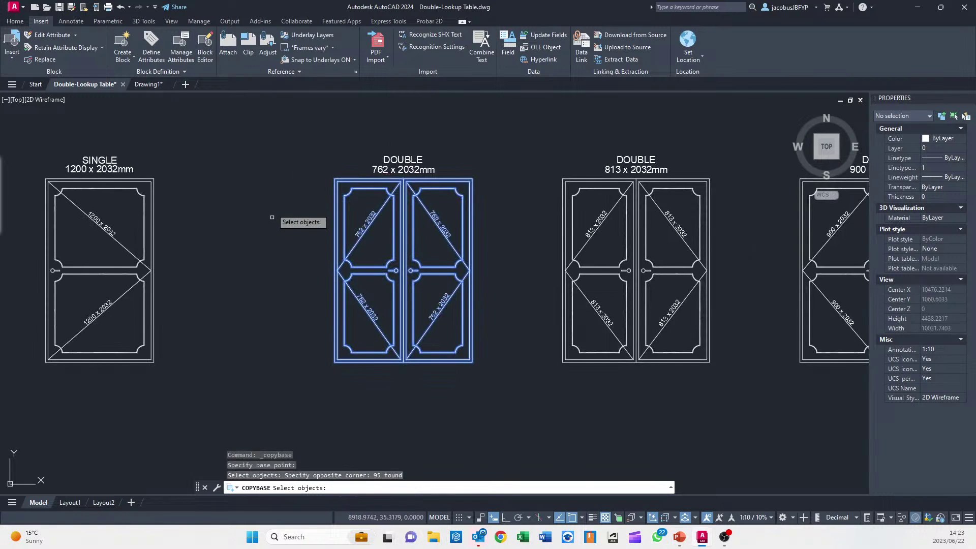
pyautogui.press('Return')
# Paste the copied 762 x 2032 double door as a block at 0,0 in Drawing1's DOOR_D_762 state
pyautogui.click(150, 84)
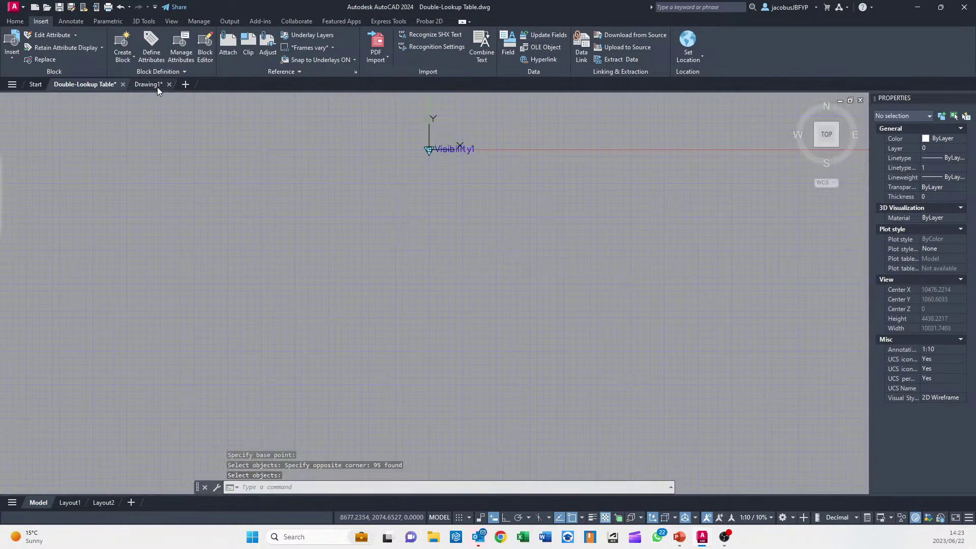
pyautogui.hotkey('ctrl', 'shift', 'v')
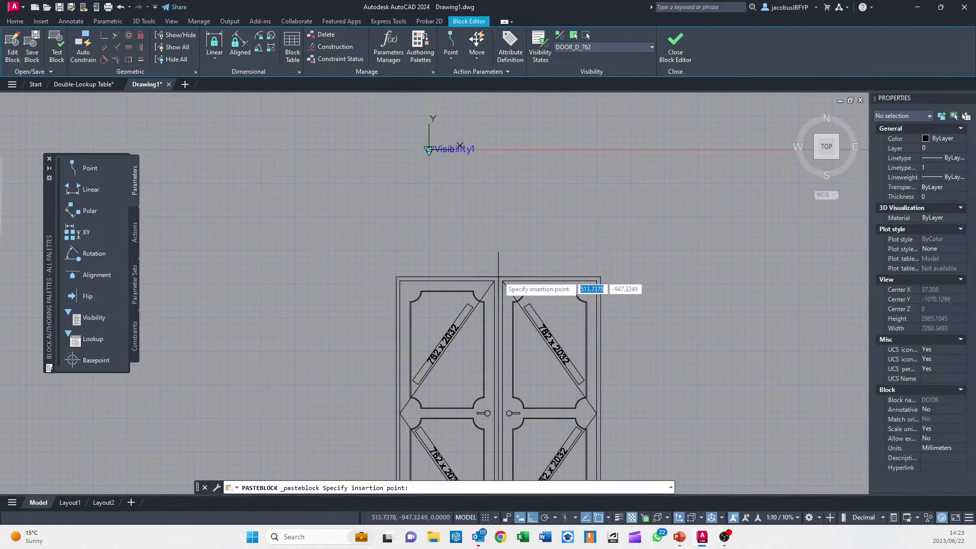
pyautogui.write('0')
pyautogui.press('Tab')
pyautogui.write('0')
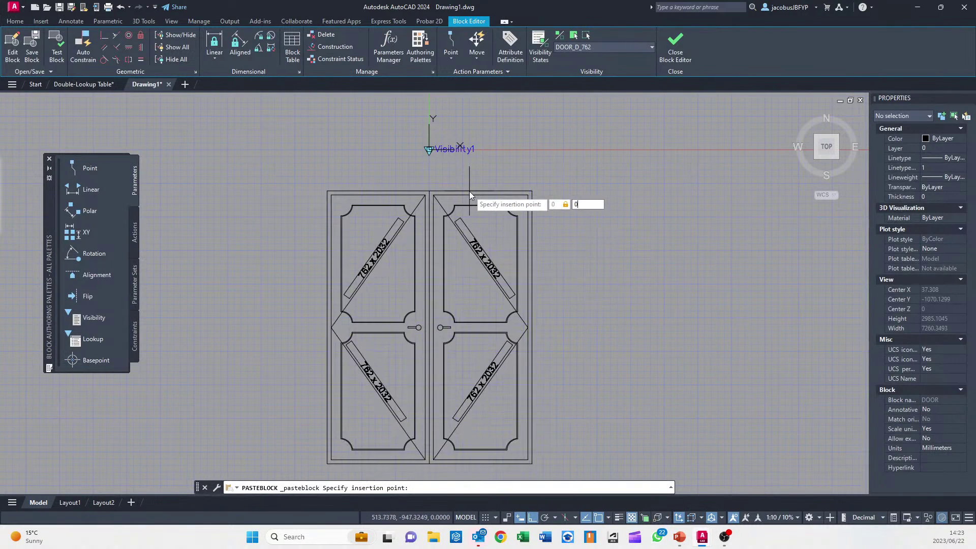
pyautogui.press('Return')
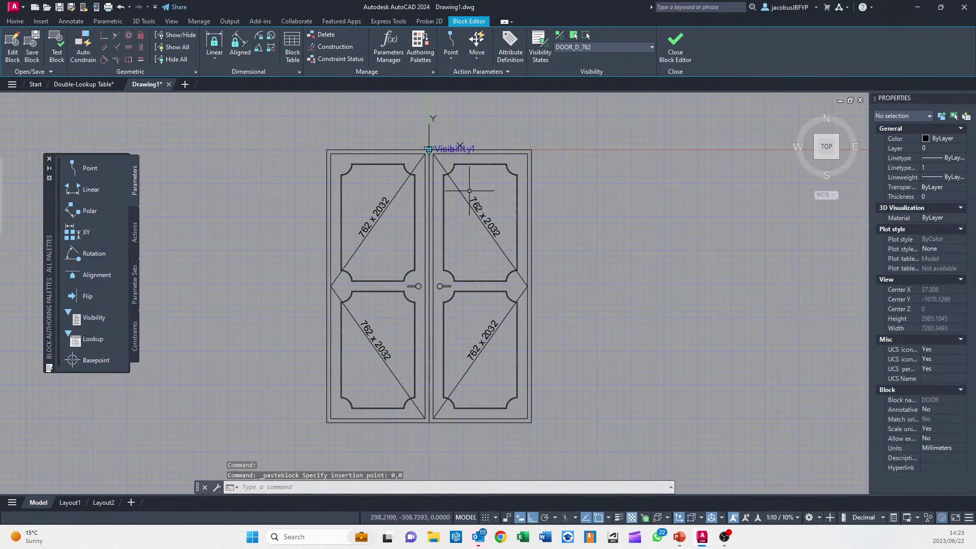
# Make DOOR_D_813 current, then copy the double 813 x 2032 mm door from the Double-Lookup Table drawing with its top centre point as base point
pyautogui.click(596, 45)
pyautogui.click(590, 109)
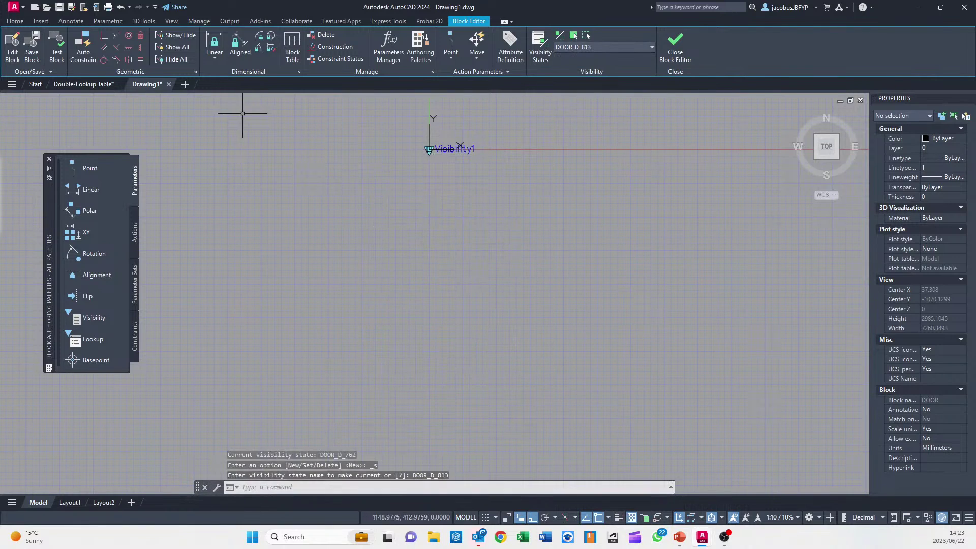
pyautogui.click(84, 84)
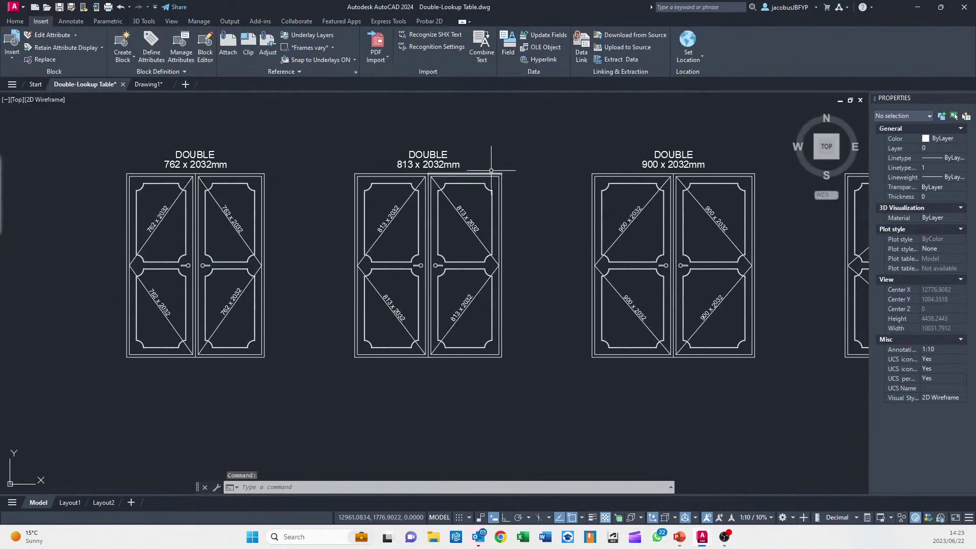
pyautogui.hotkey('ctrl', 'shift', 'c')
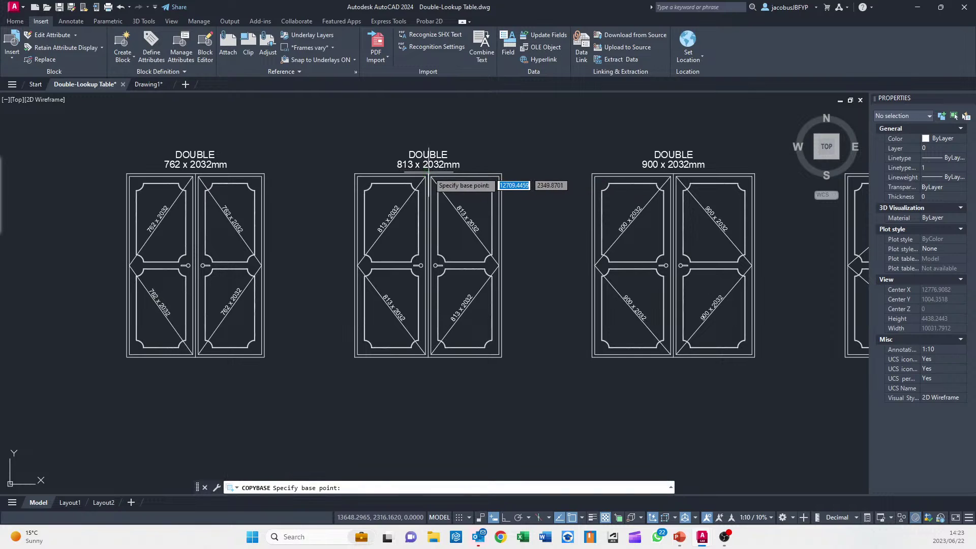
pyautogui.click(429, 172)
pyautogui.click(514, 169)
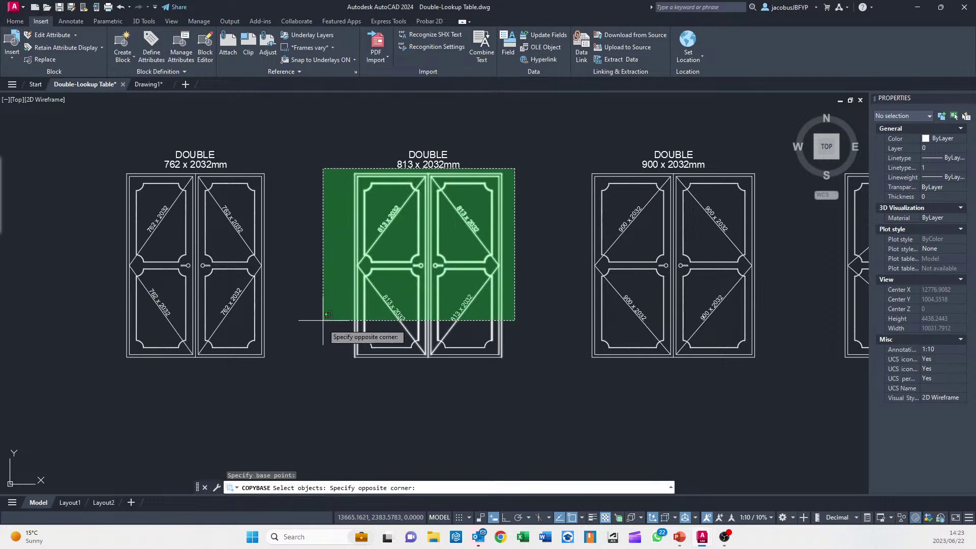
pyautogui.click(326, 366)
pyautogui.press('Return')
# Paste the copied 813 x 2032 double door as a block at 0,0 in Drawing1's DOOR_D_813 state
pyautogui.click(150, 85)
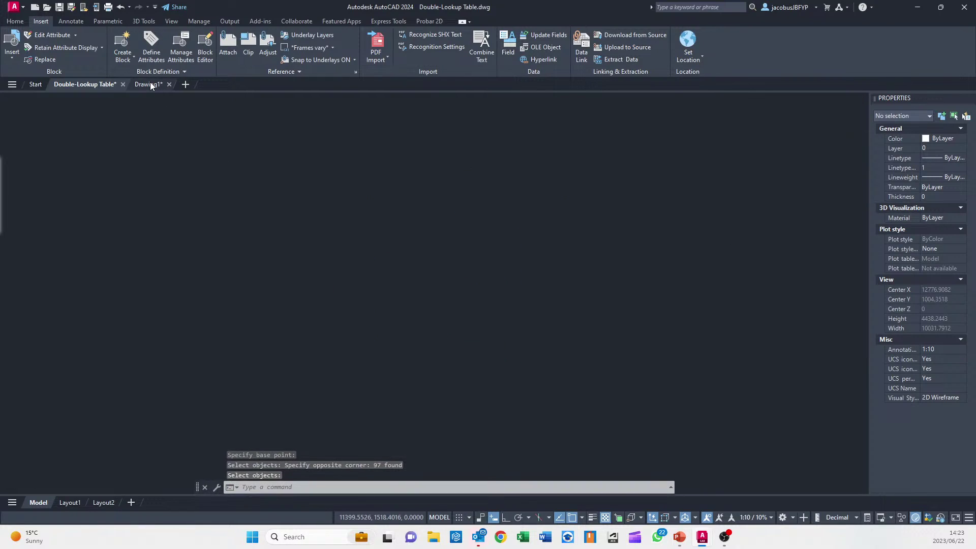
pyautogui.hotkey('ctrl', 'shift', 'v')
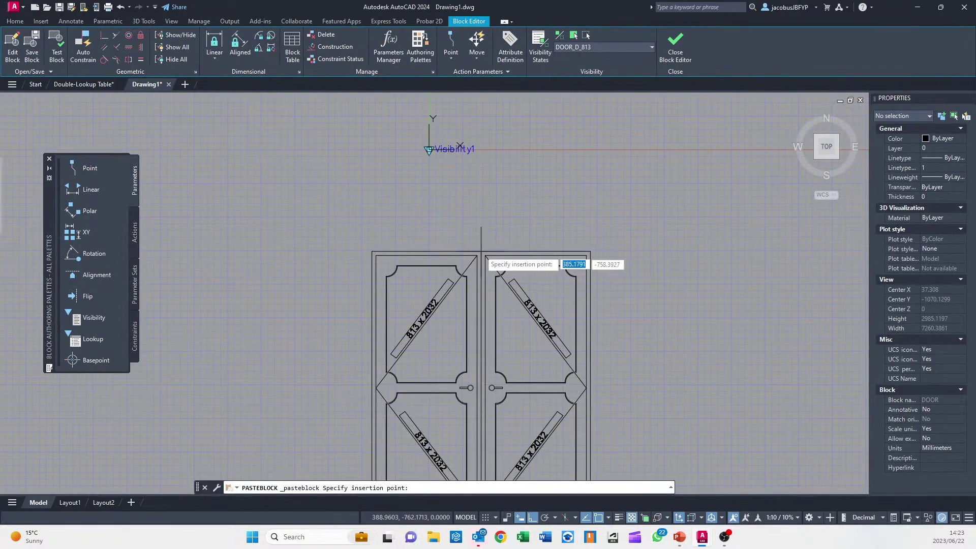
pyautogui.write('0')
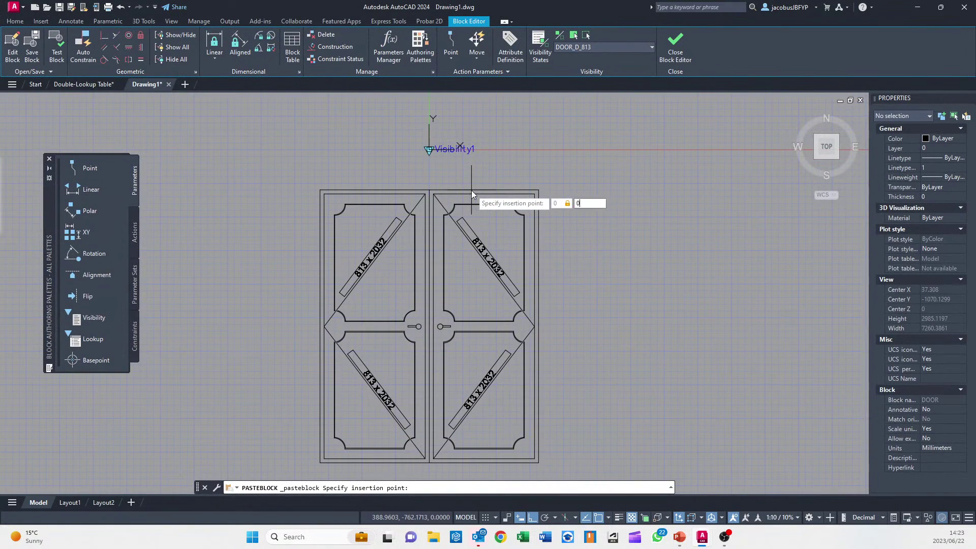
pyautogui.press('Return')
# Make DOOR_D_900 current, then copy the double 900 x 2032 mm door from the Double-Lookup Table drawing with its top centre point as base point
pyautogui.click(590, 49)
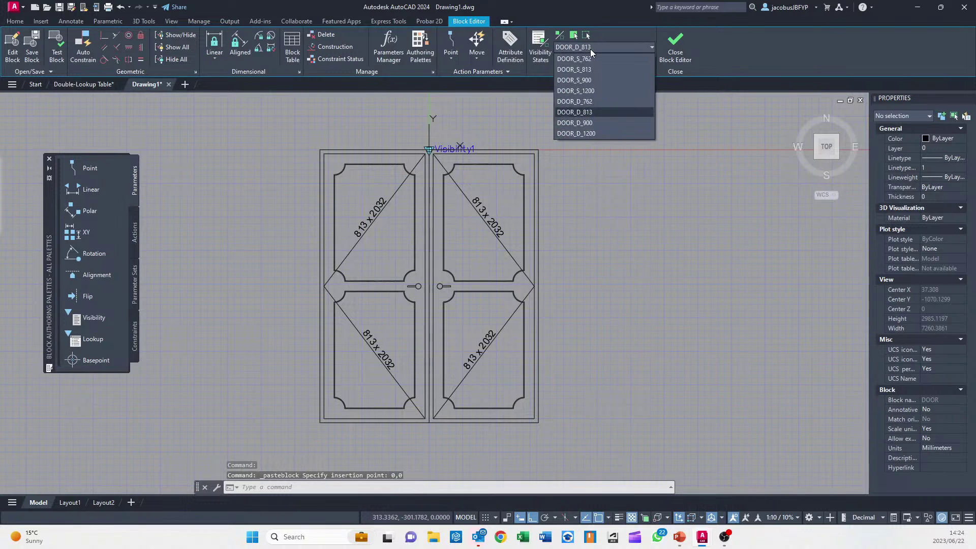
pyautogui.click(590, 123)
pyautogui.click(90, 83)
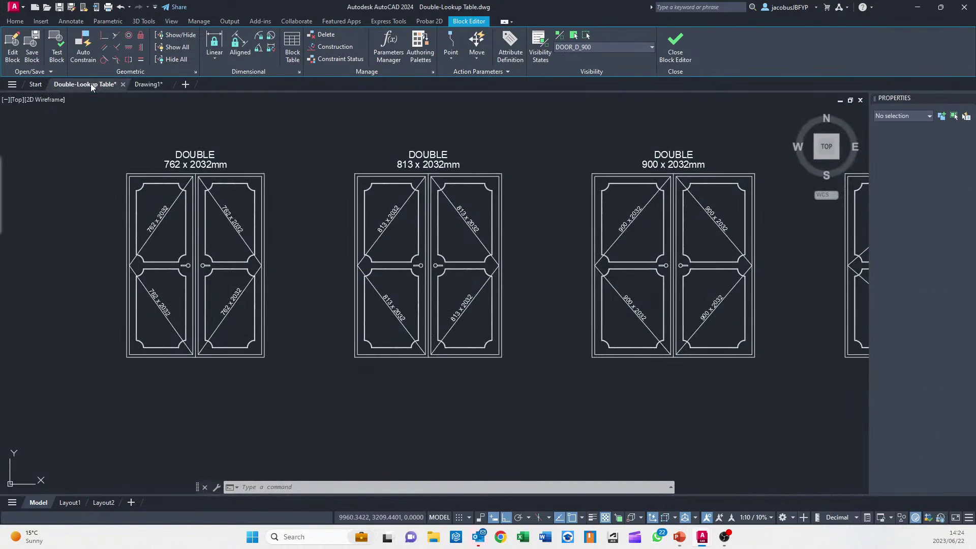
pyautogui.moveTo(521, 279); pyautogui.dragTo(239, 279, button='middle')
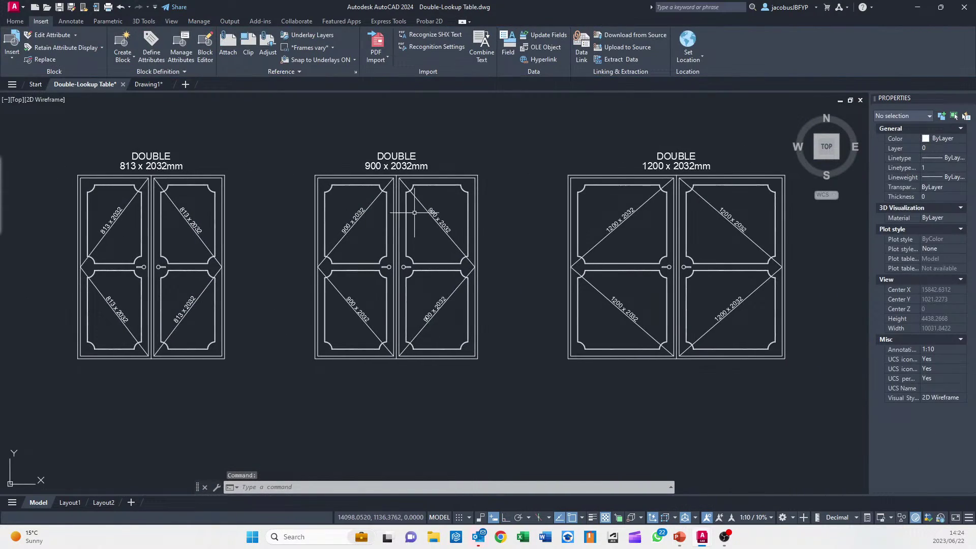
pyautogui.hotkey('ctrl', 'shift', 'c')
pyautogui.scroll(2, 398, 186)
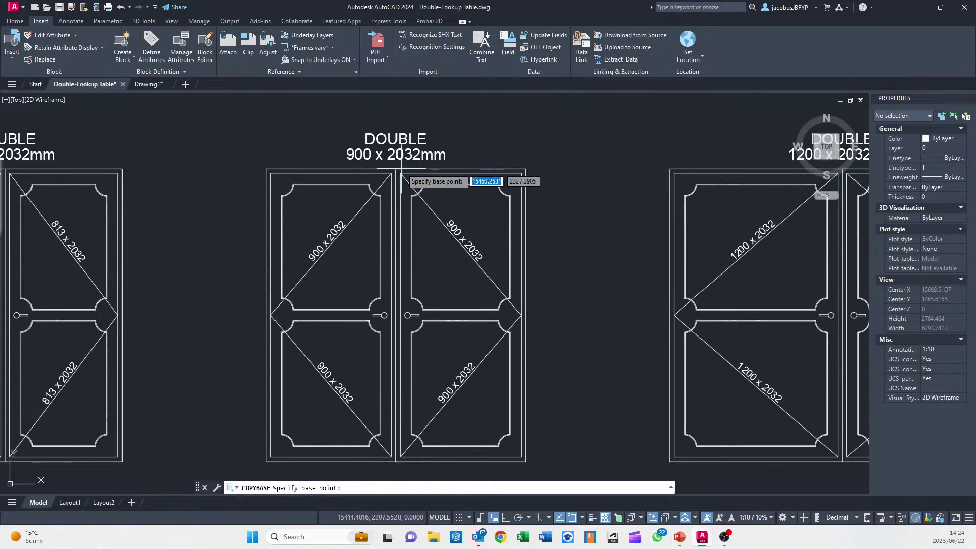
pyautogui.click(397, 170)
pyautogui.click(539, 161)
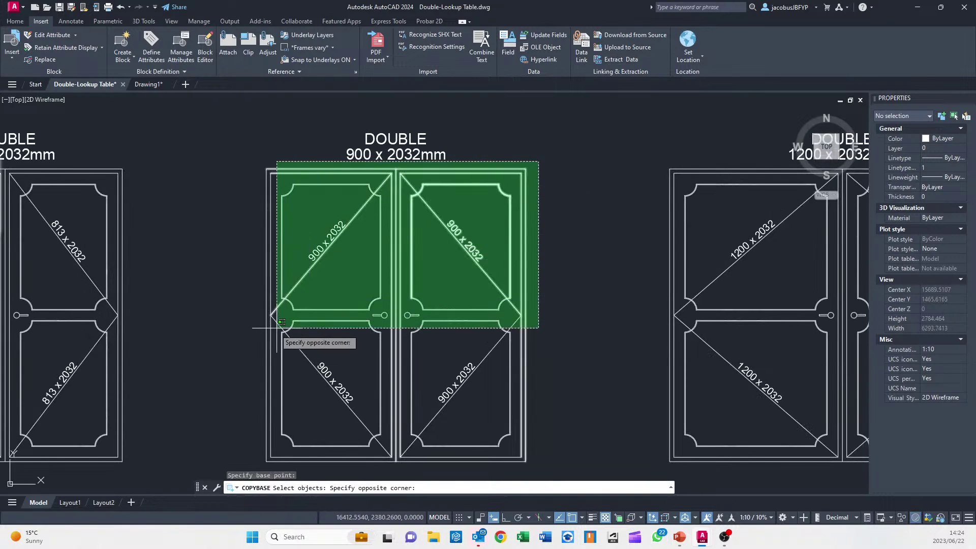
pyautogui.moveTo(277, 329); pyautogui.dragTo(285, 289, button='middle')
pyautogui.click(243, 426)
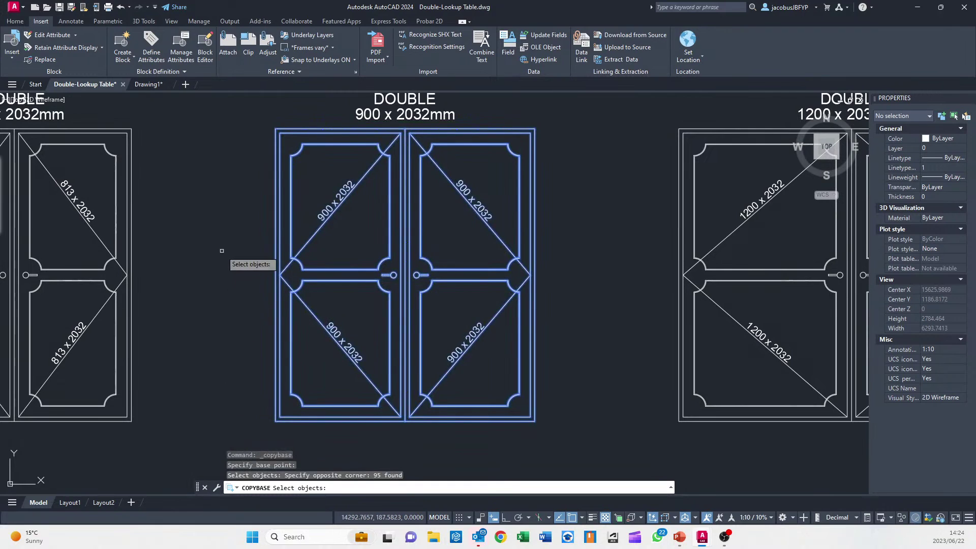
pyautogui.press('Return')
# Paste the copied 900 x 2032 double door as a block at 0,0 in Drawing1's DOOR_D_900 state
pyautogui.click(156, 84)
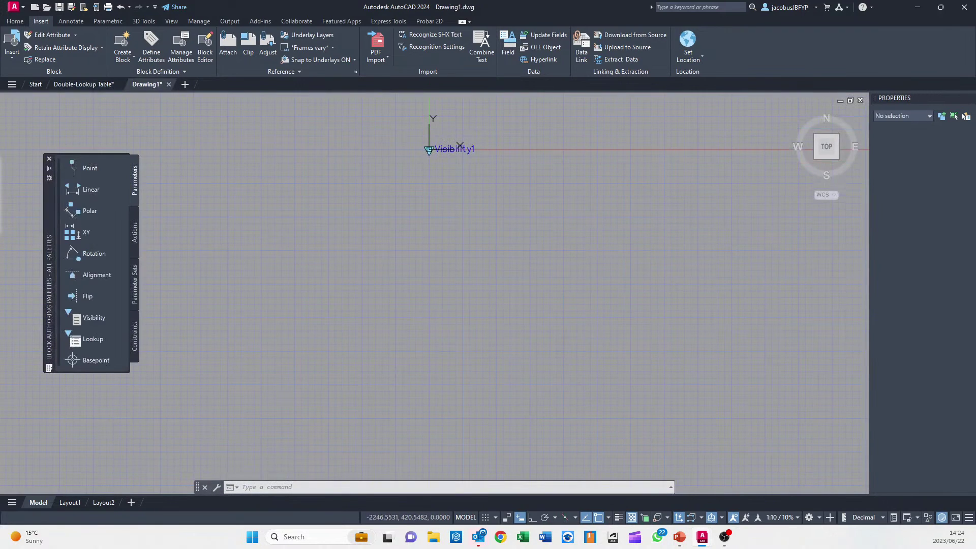
pyautogui.hotkey('ctrl', 'shift', 'v')
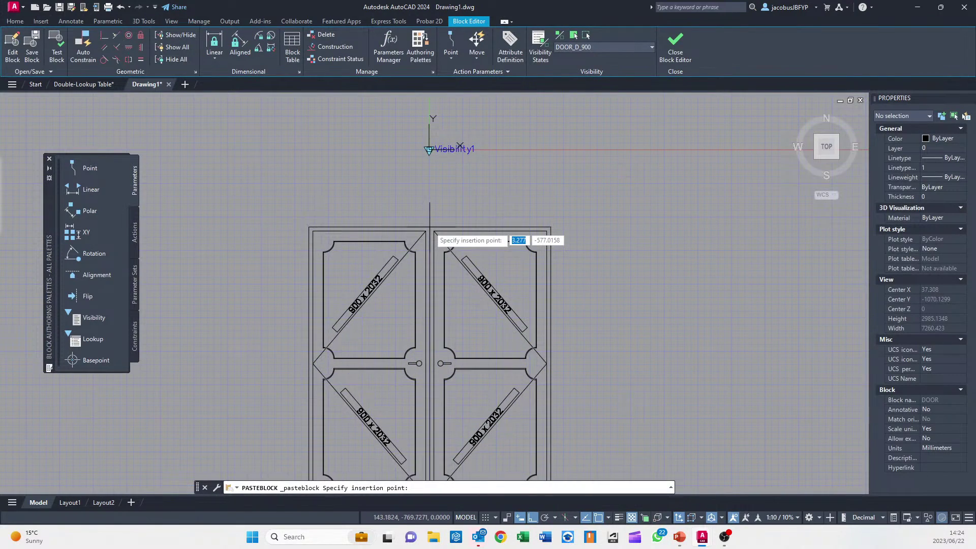
pyautogui.write('0,0')
pyautogui.press('Return')
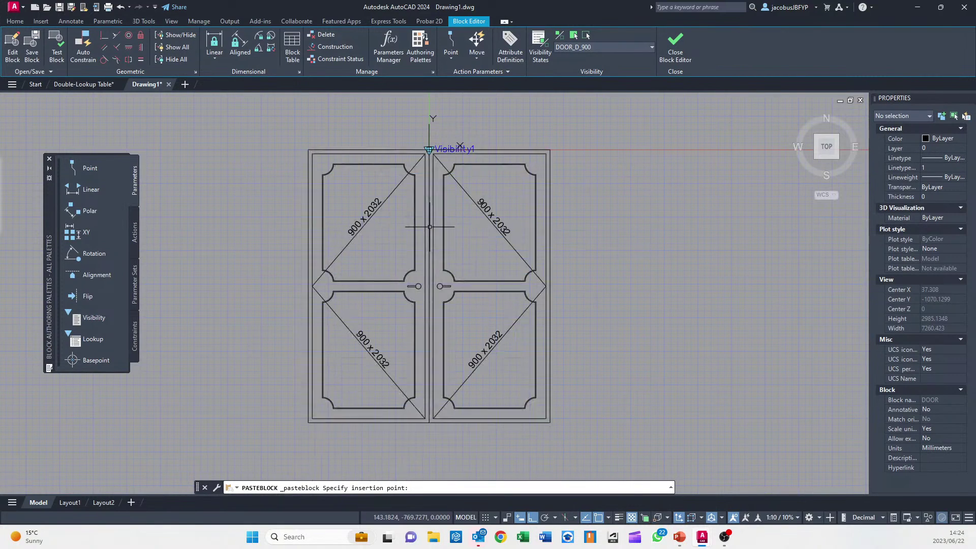
# Make DOOR_D_1200 current, then copy the double 1200 x 2032 mm door from the Double-Lookup Table drawing with its top centre point as base point
pyautogui.click(596, 48)
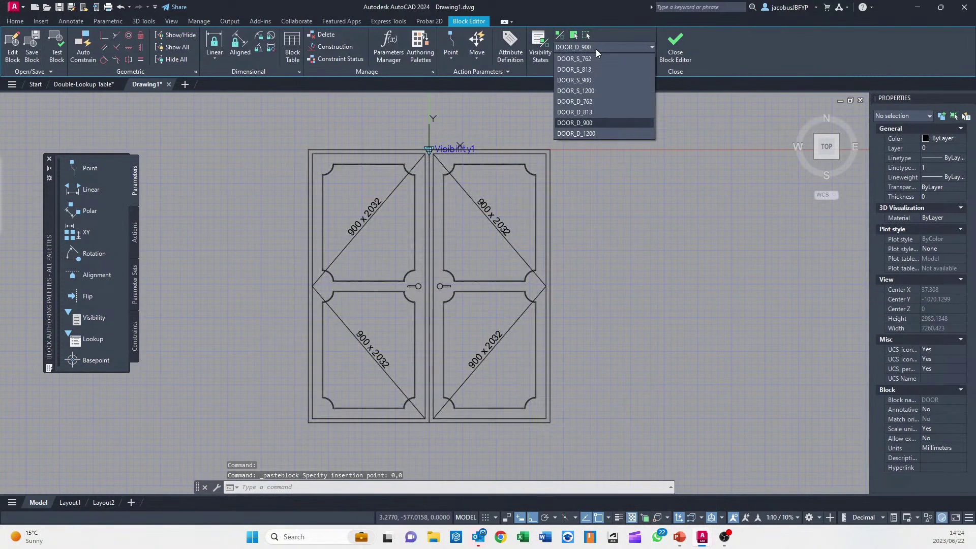
pyautogui.click(593, 133)
pyautogui.click(99, 87)
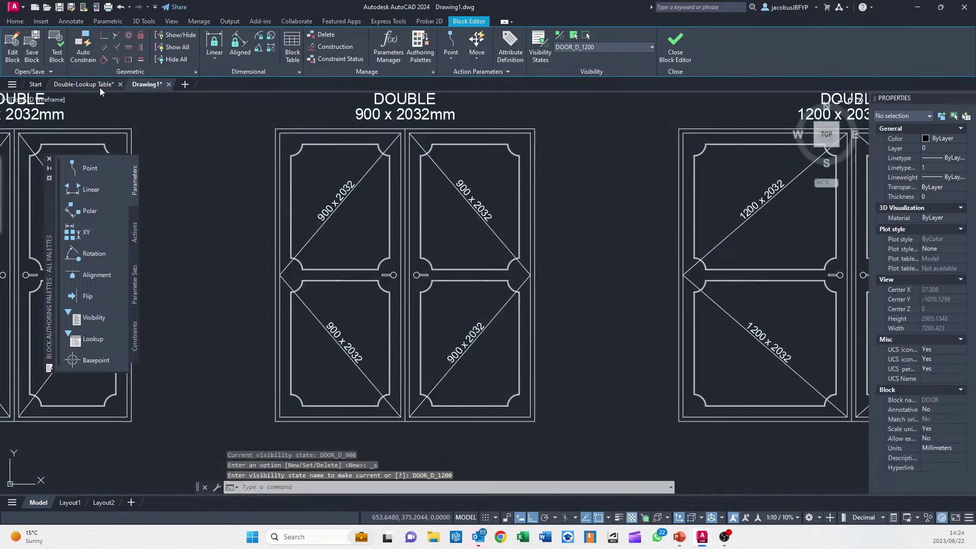
pyautogui.moveTo(564, 245); pyautogui.dragTo(270, 248, button='middle')
pyautogui.scroll(-2, 269, 249)
pyautogui.moveTo(360, 251); pyautogui.dragTo(300, 249, button='middle')
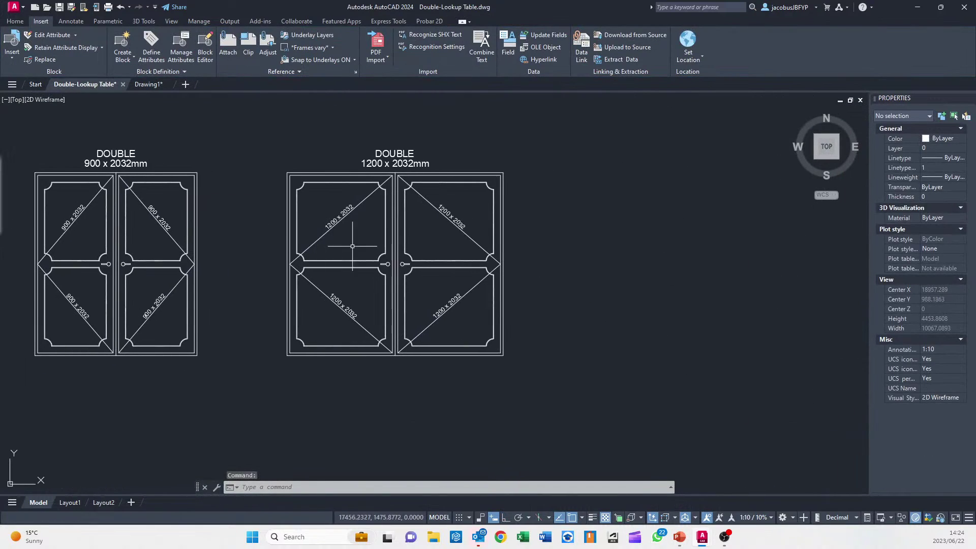
pyautogui.rightClick(419, 191)
pyautogui.hotkey('ctrl', 'shift', 'c')
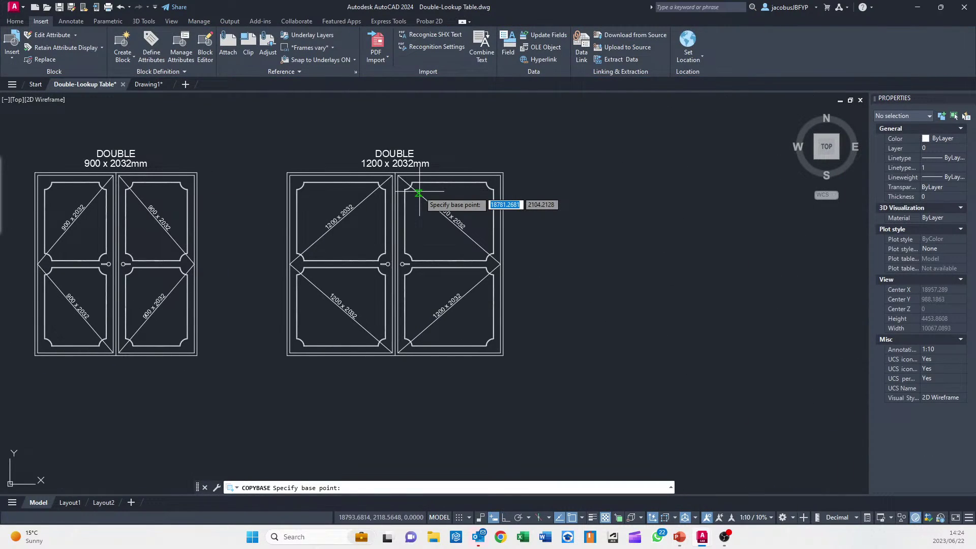
pyautogui.scroll(2, 400, 179)
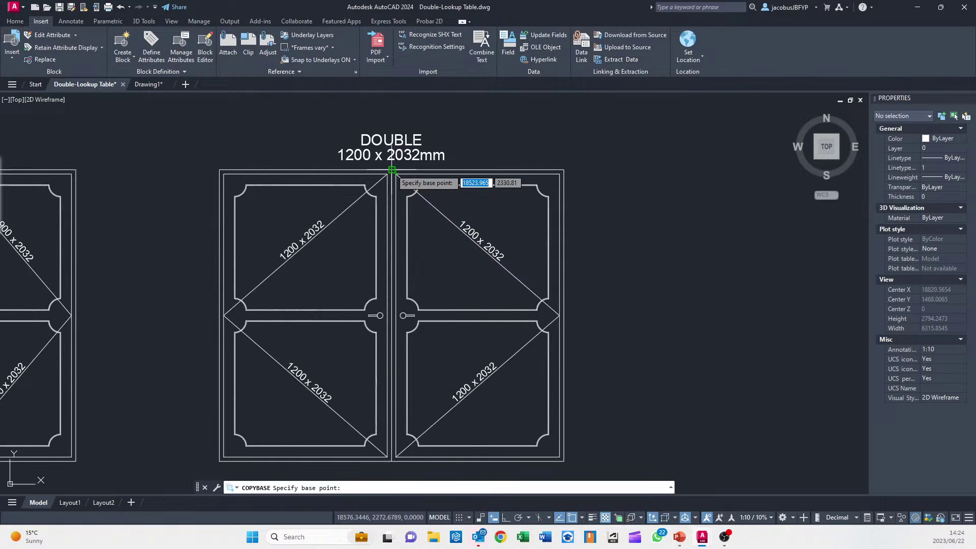
pyautogui.click(392, 170)
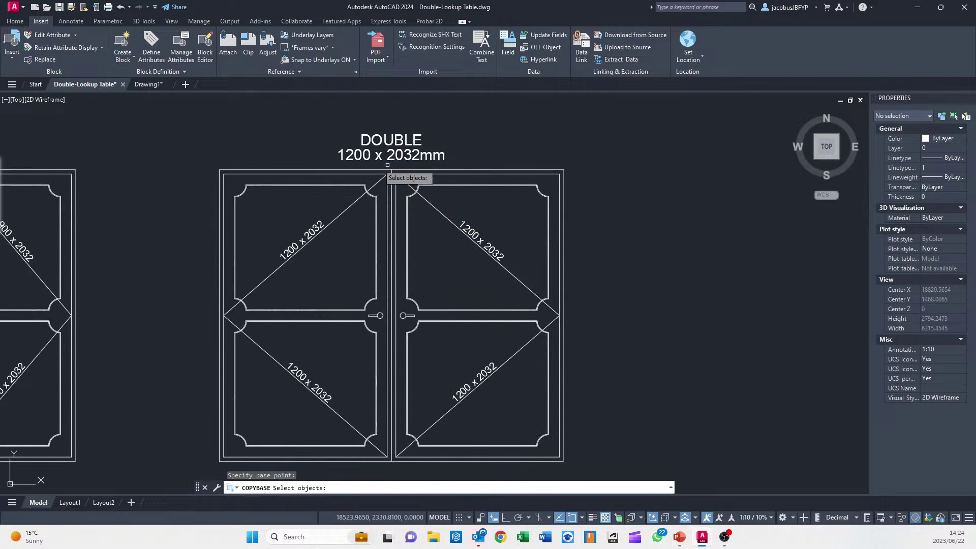
pyautogui.click(570, 174)
pyautogui.click(207, 435)
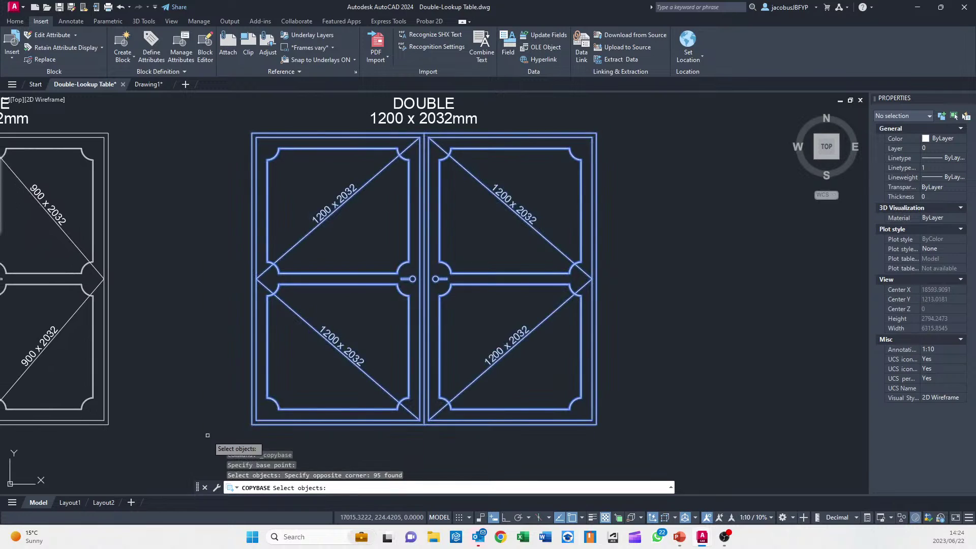
pyautogui.press('Return')
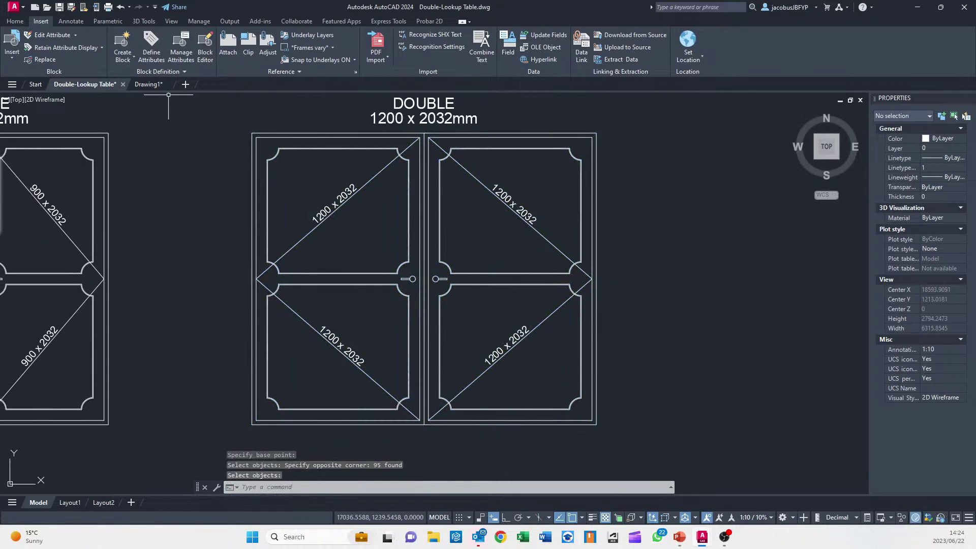
# Paste the copied 1200 x 2032 double door as a block at 0,0 in Drawing1's DOOR_D_1200 state
pyautogui.click(149, 85)
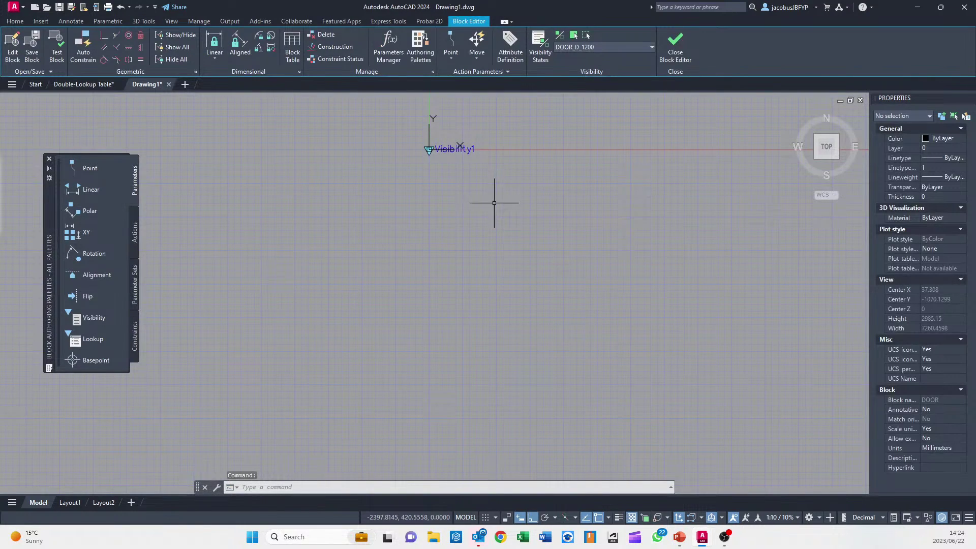
pyautogui.hotkey('ctrl', 'shift', 'v')
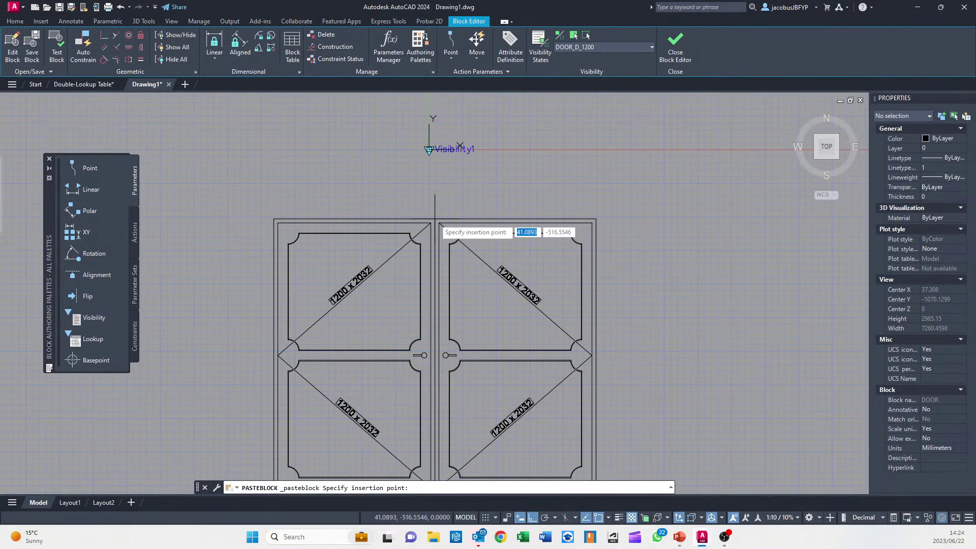
pyautogui.write('0,0')
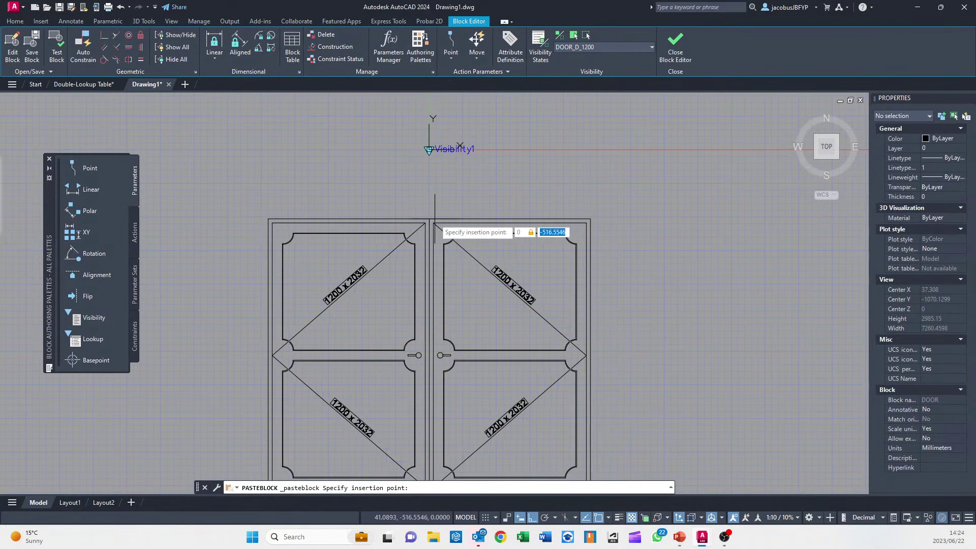
pyautogui.press('Return')
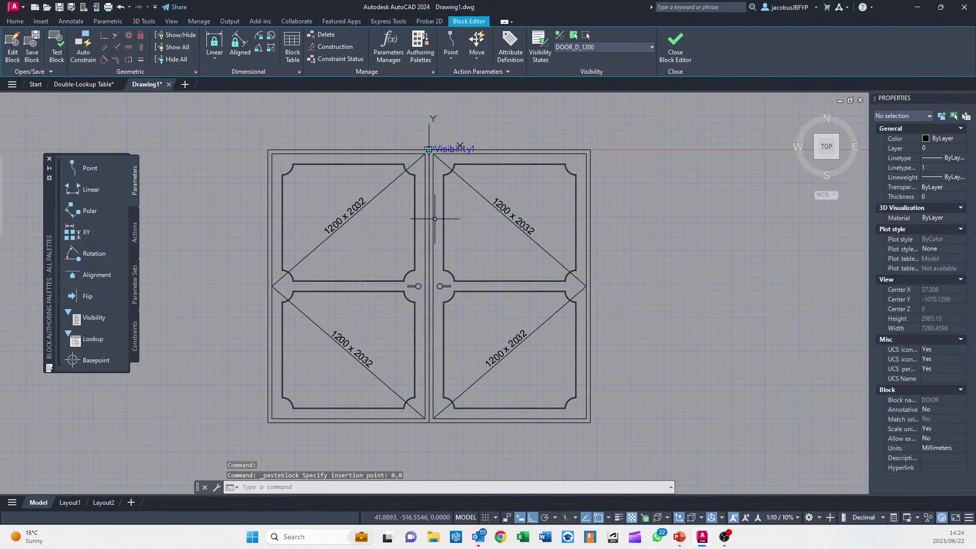
# Make the DOOR_S_762 visibility state current and display the block authoring parameter sets
pyautogui.moveTo(440, 229)
pyautogui.mouseDown(button='middle')
pyautogui.moveTo(370, 286)
pyautogui.moveTo(470, 262)
pyautogui.mouseUp(button='middle')
pyautogui.scroll(-2, 382, 279)
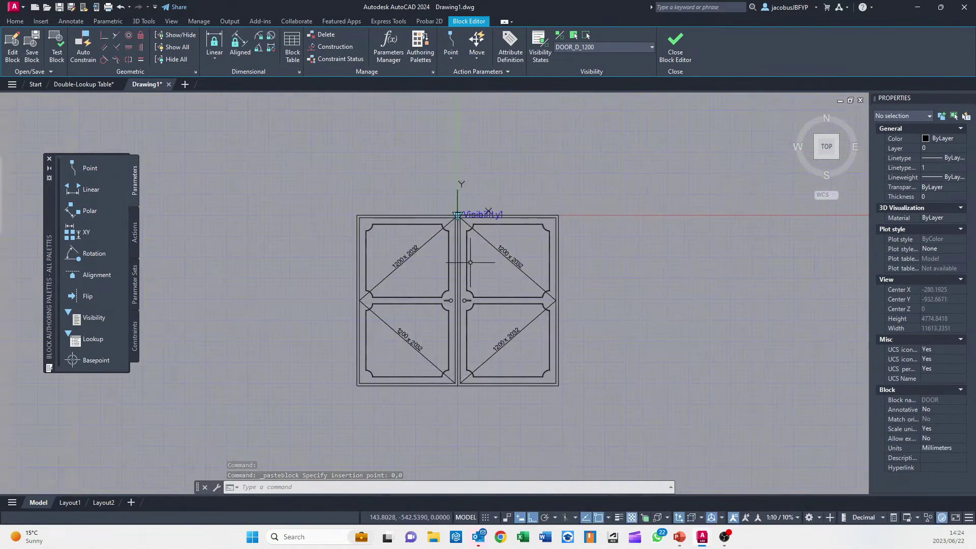
pyautogui.click(619, 46)
pyautogui.click(574, 59)
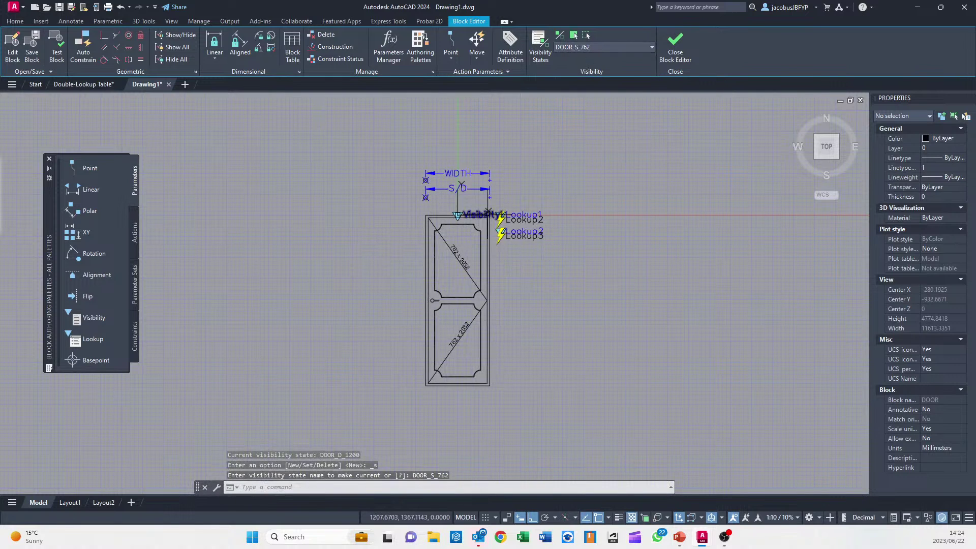
pyautogui.scroll(3, 558, 214)
pyautogui.moveTo(405, 225)
pyautogui.mouseDown(button='middle')
pyautogui.moveTo(415, 191)
pyautogui.moveTo(442, 183)
pyautogui.moveTo(483, 191)
pyautogui.mouseUp(button='middle')
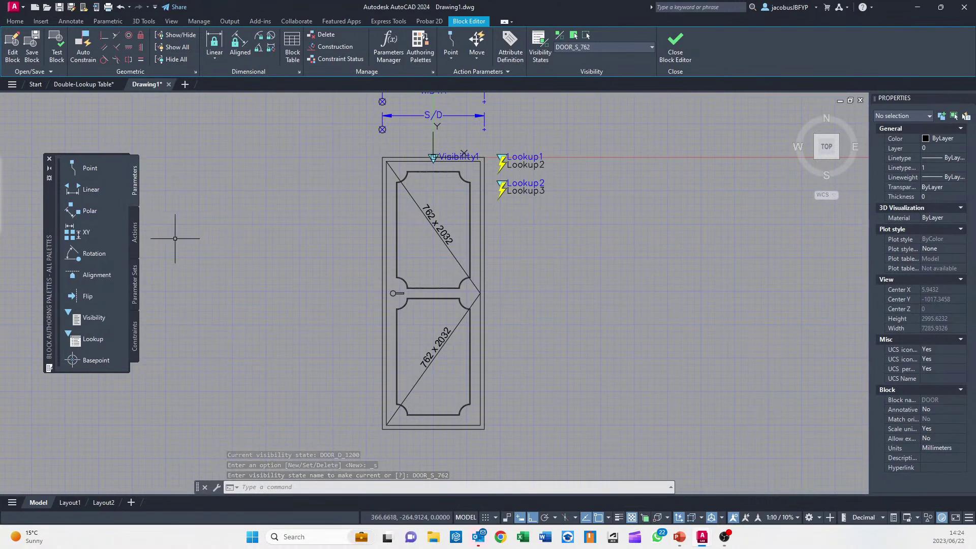
pyautogui.click(136, 282)
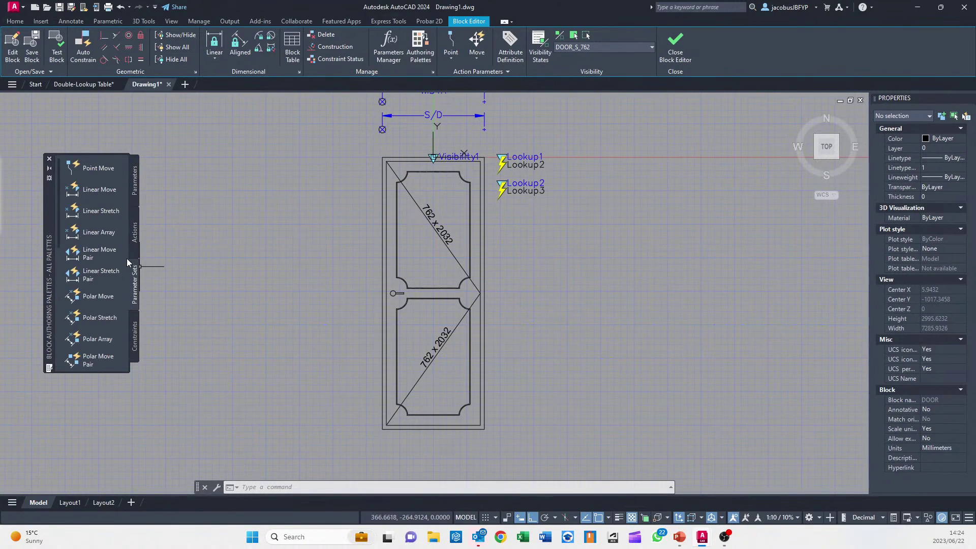
# Duplicate the Lookup Set tool at the end of the block authoring parameter sets
pyautogui.scroll(-5, 88, 232)
pyautogui.scroll(-1, 87, 232)
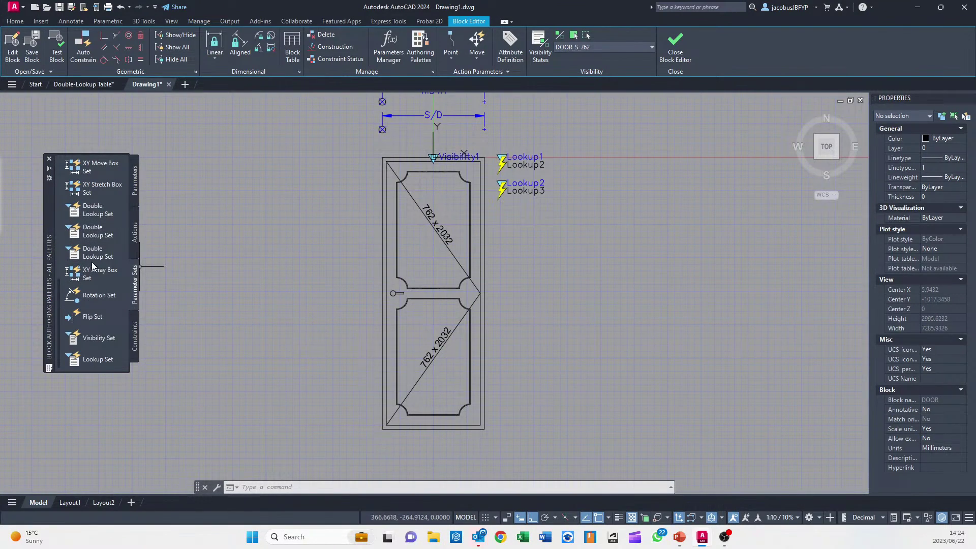
pyautogui.rightClick(93, 359)
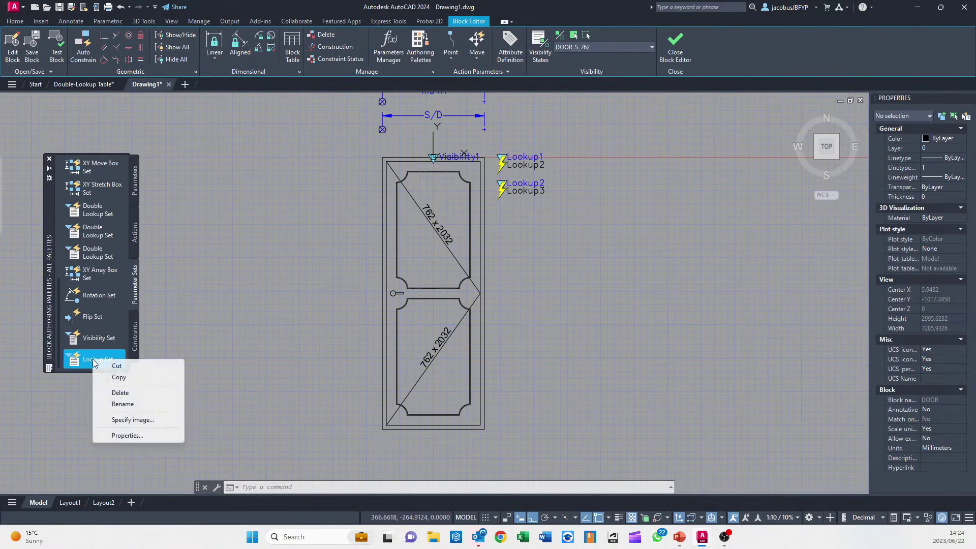
pyautogui.click(125, 381)
pyautogui.rightClick(62, 358)
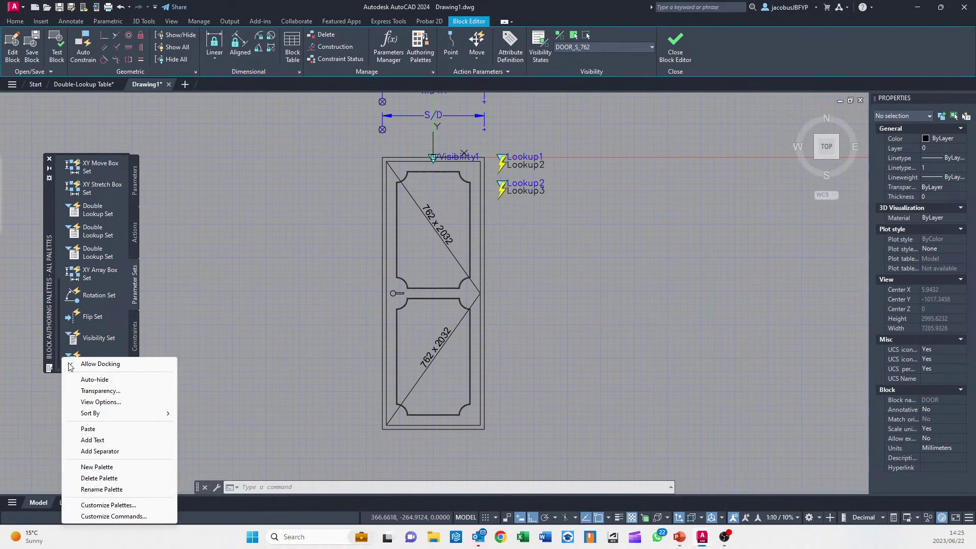
pyautogui.click(90, 429)
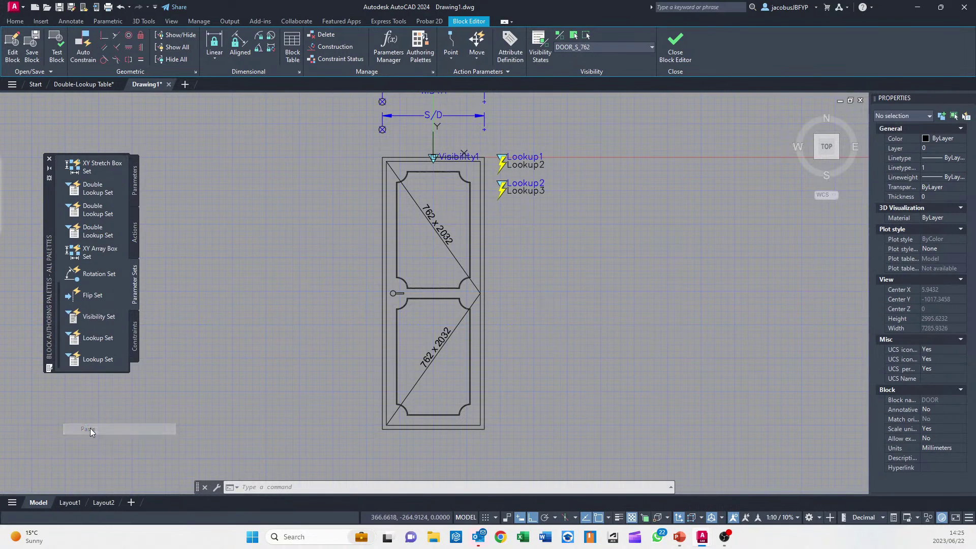
# Rename the duplicated Lookup Set tool as "Double Lookup Set"
pyautogui.rightClick(91, 362)
pyautogui.click(135, 404)
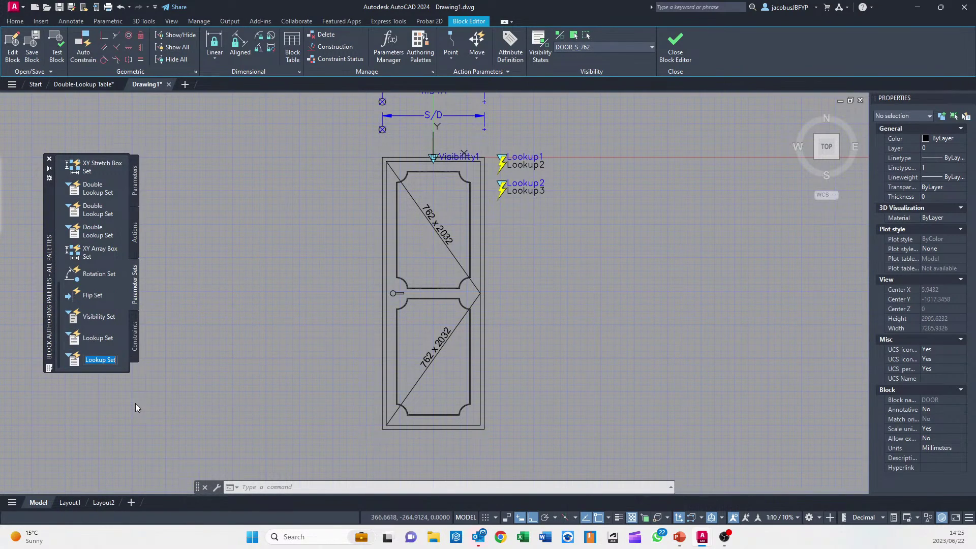
pyautogui.write('Double')
pyautogui.write(' Lookup')
pyautogui.write(' Set')
pyautogui.press('Return')
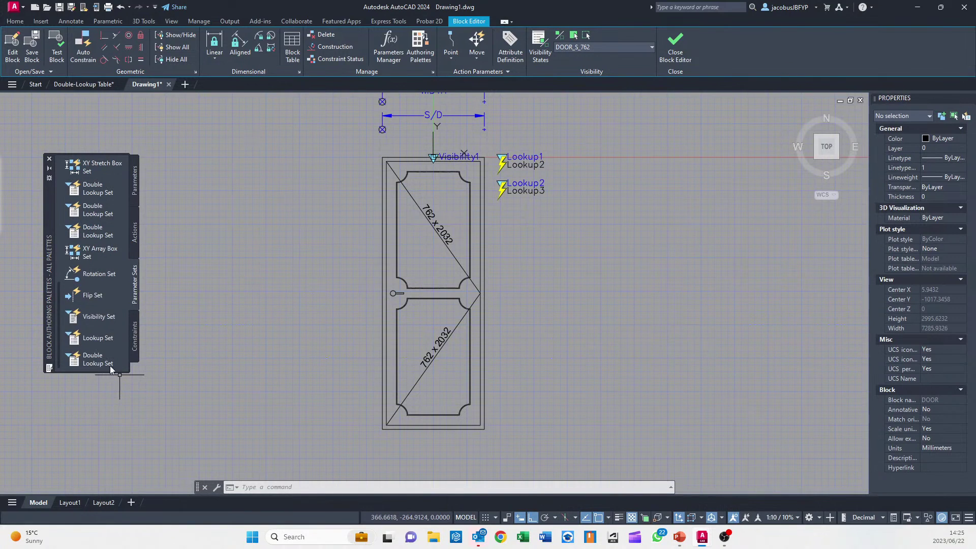
# Edit the new Double Lookup Set tool's description to say it creates a lookup parameter with a double Lookup
pyautogui.rightClick(86, 362)
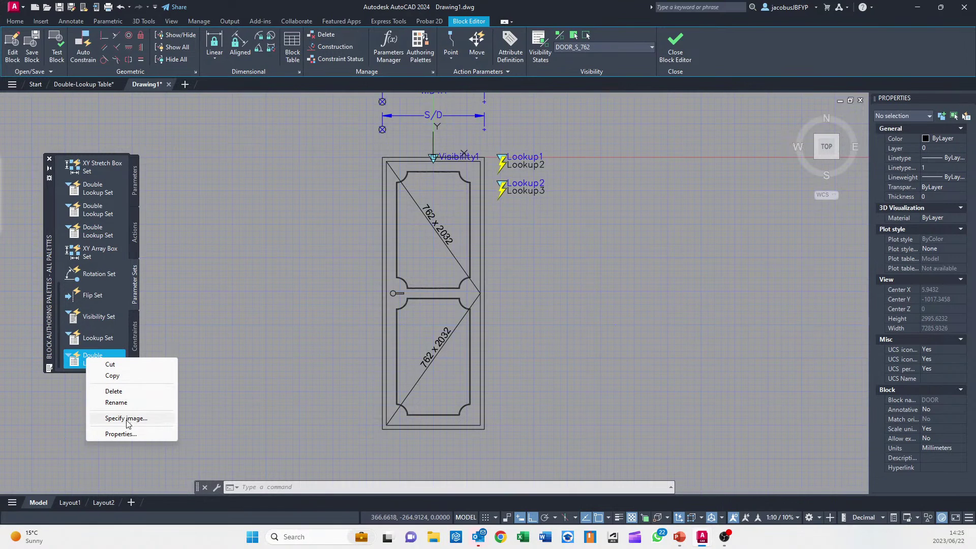
pyautogui.click(127, 434)
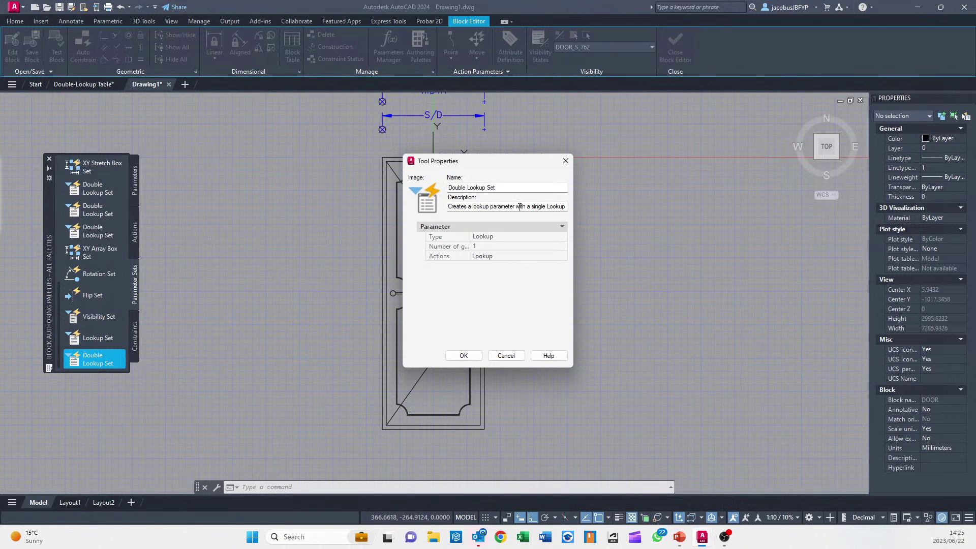
pyautogui.doubleClick(539, 207)
pyautogui.write('doub')
pyautogui.moveTo(515, 164); pyautogui.dragTo(389, 160)
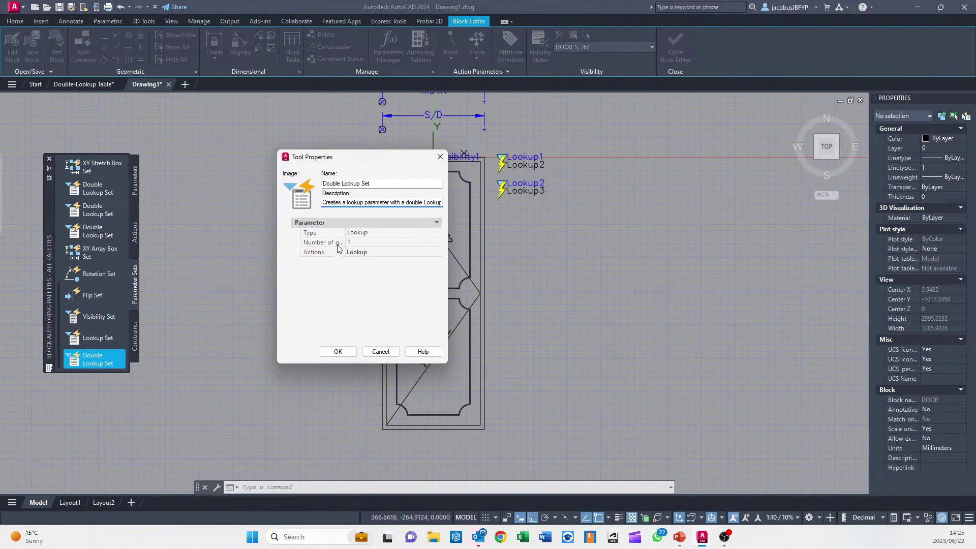
# Add a second Lookup action to the Double Lookup Set tool and accept its properties
pyautogui.click(366, 252)
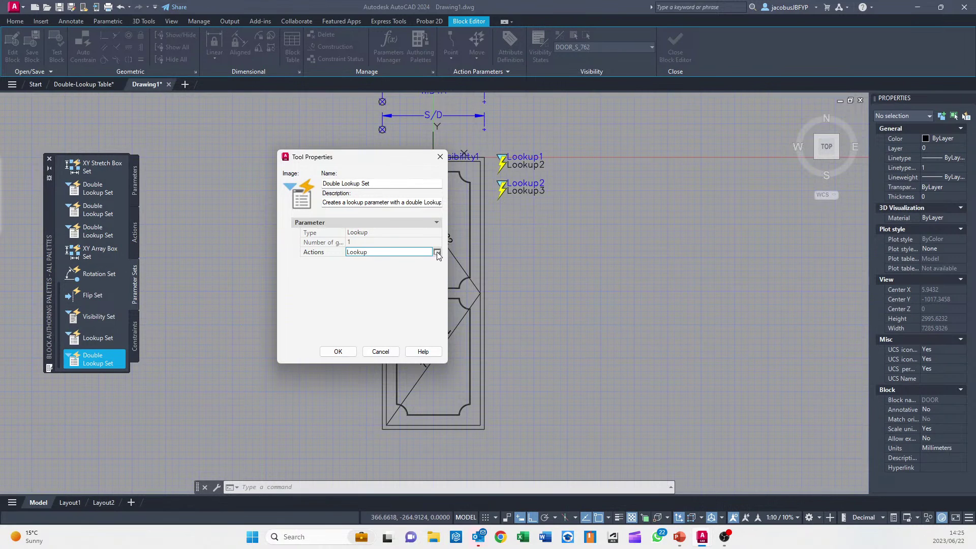
pyautogui.click(395, 243)
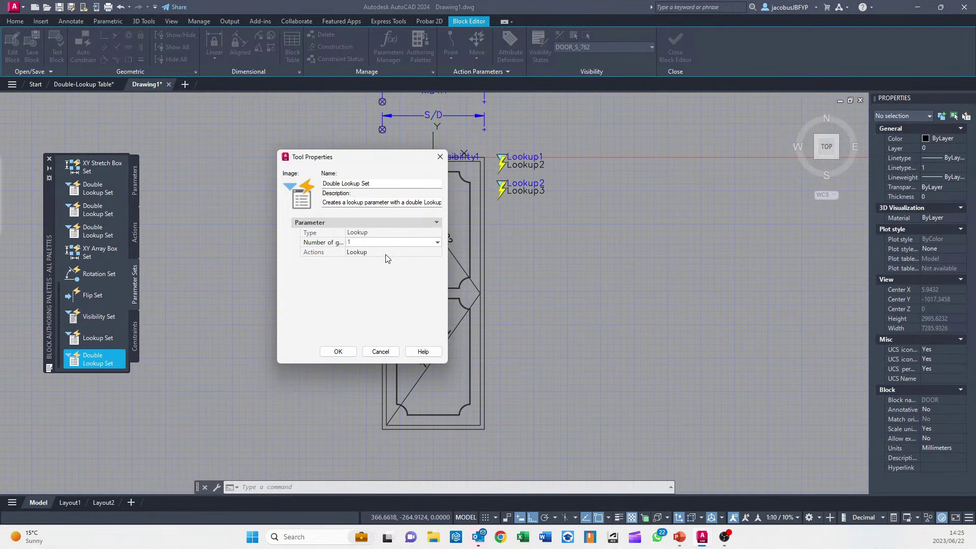
pyautogui.click(385, 254)
pyautogui.click(437, 252)
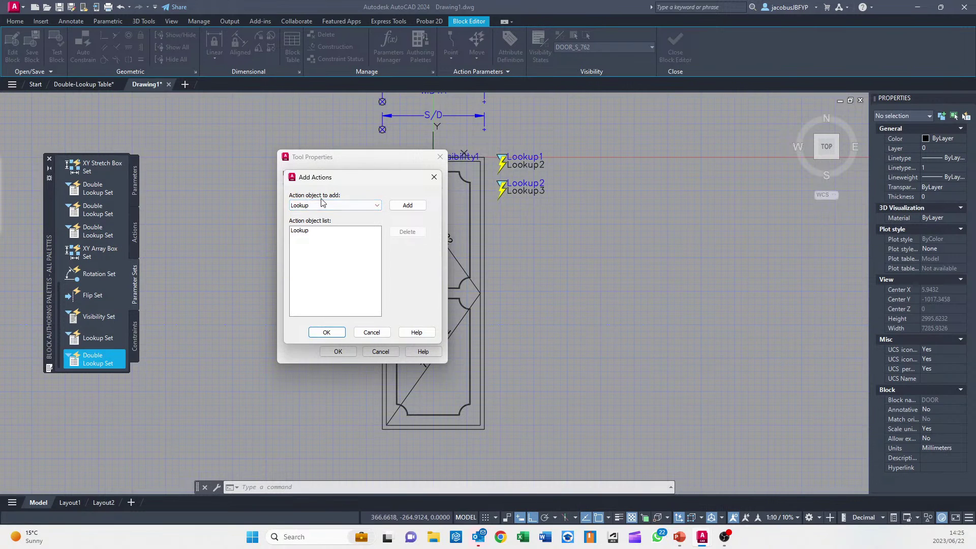
pyautogui.click(408, 205)
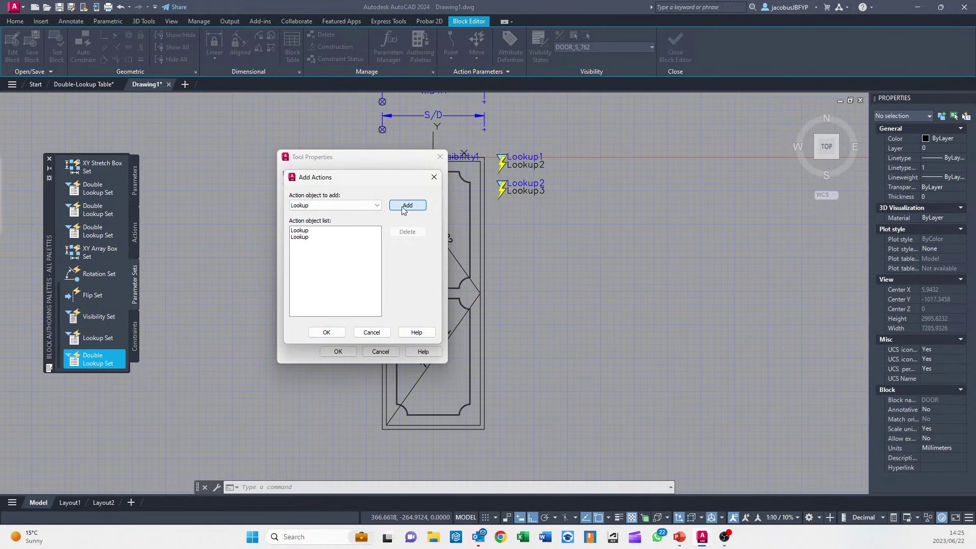
pyautogui.click(326, 332)
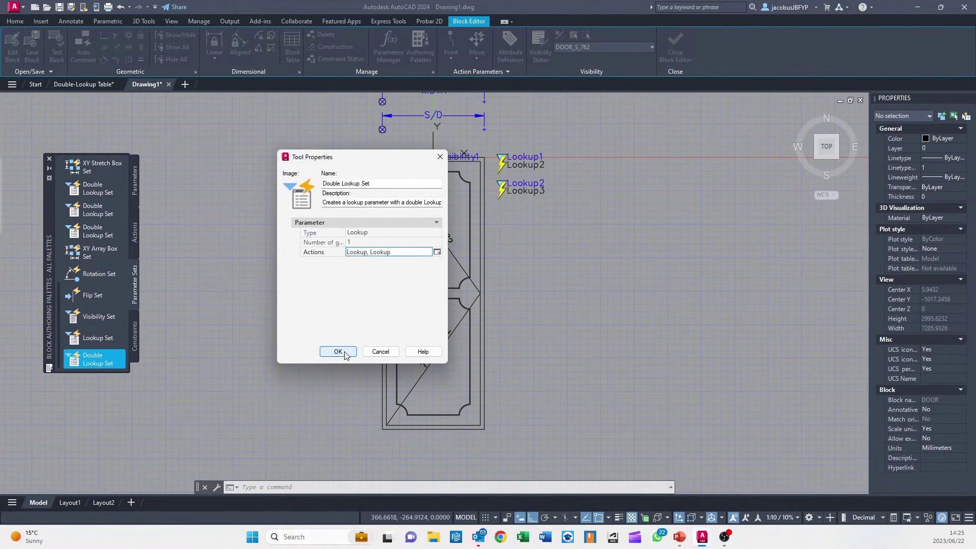
pyautogui.click(338, 351)
# Set the BACTIONBARMODE system variable to 1
pyautogui.moveTo(561, 254); pyautogui.dragTo(355, 283, button='middle')
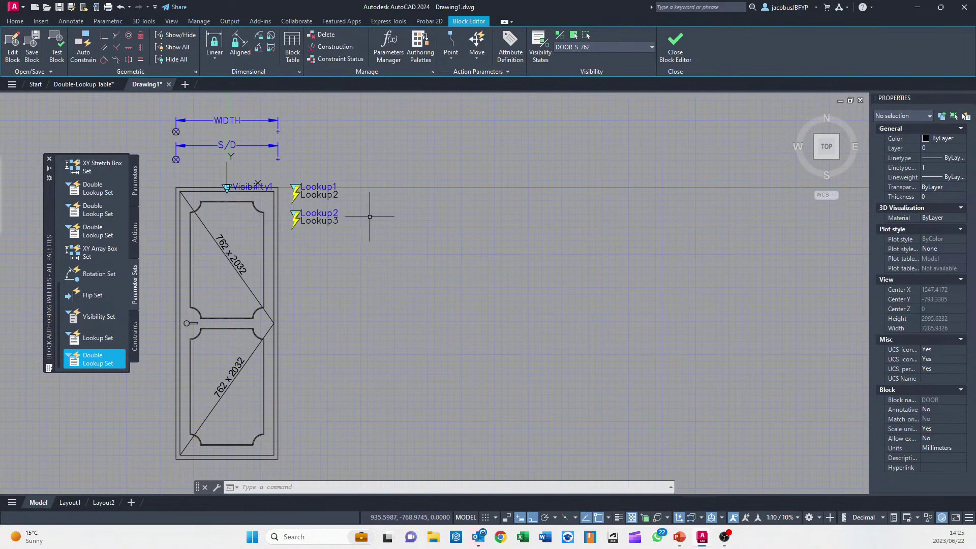
pyautogui.moveTo(369, 217); pyautogui.dragTo(333, 251, button='middle')
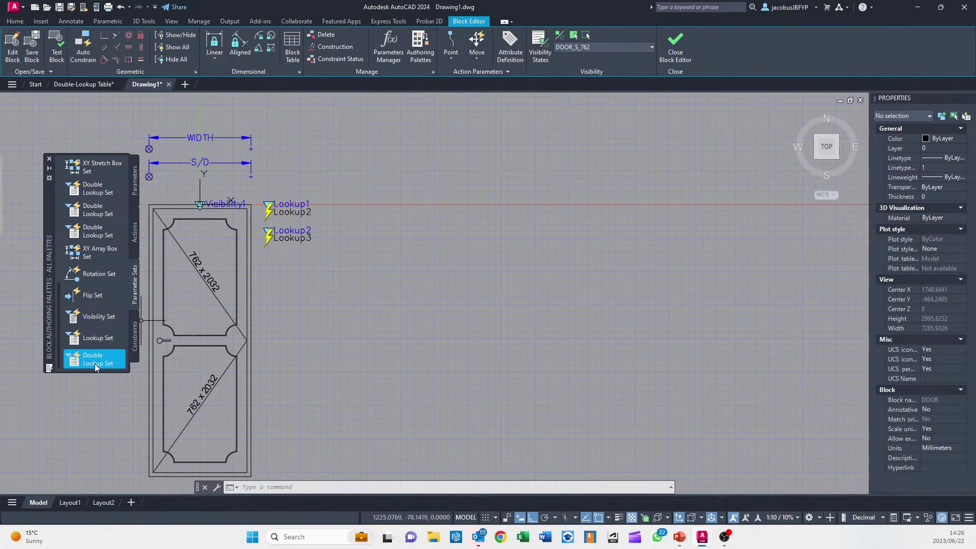
pyautogui.scroll(2, 277, 218)
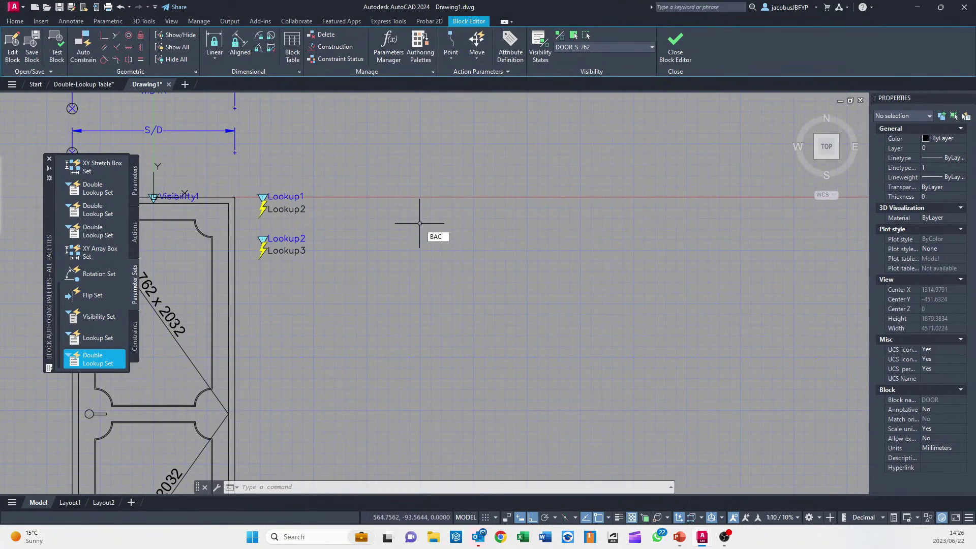
pyautogui.write('BACTIONMODE')
pyautogui.press('Return')
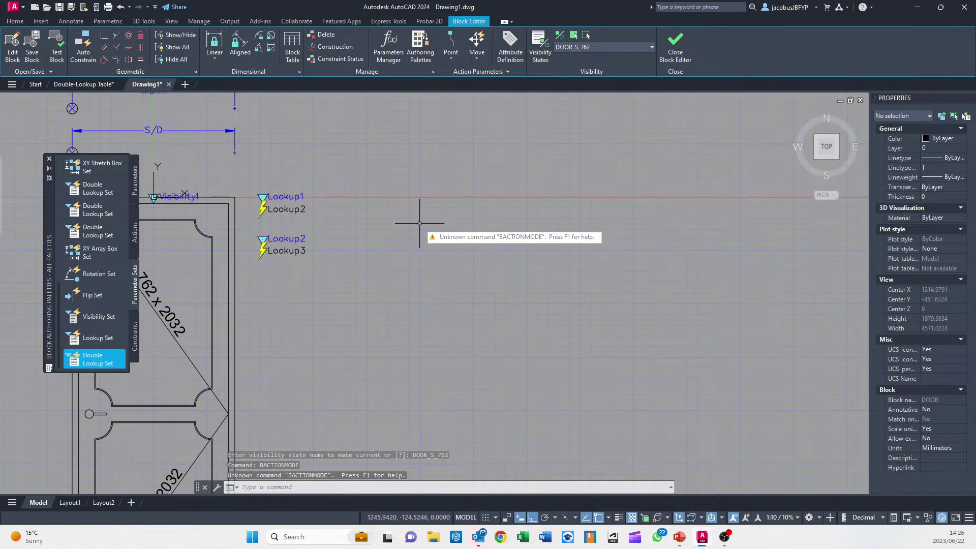
pyautogui.write('BA')
pyautogui.write('IONBARMODE')
pyautogui.press('Return')
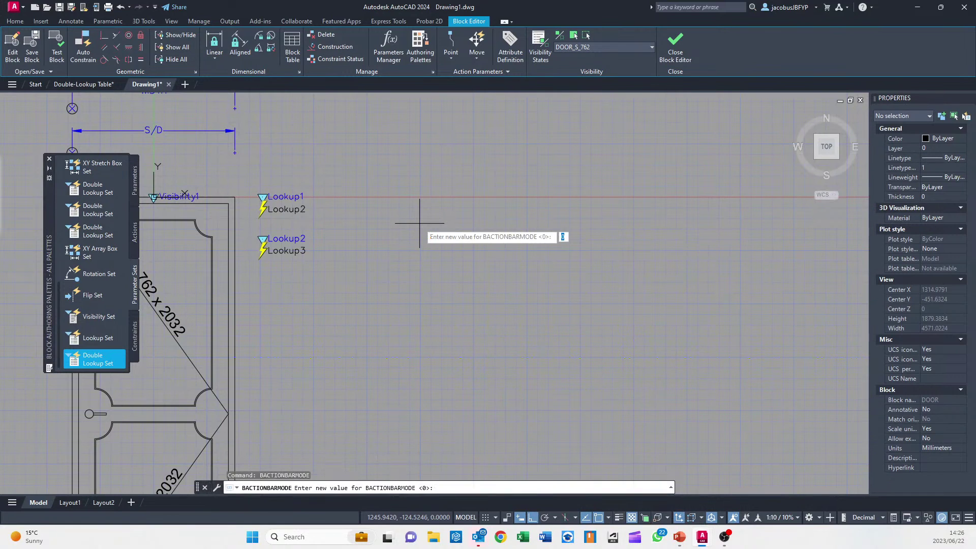
pyautogui.write('1')
pyautogui.press('Return')
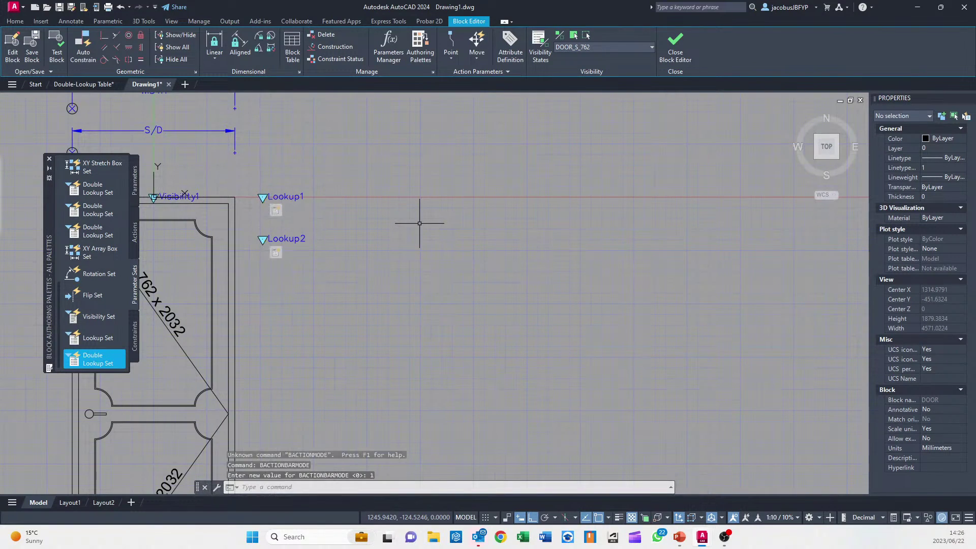
# Place the new Double Lookup Set parameter to the right of Lookup1, level with the top edge of the door
pyautogui.scroll(4, 272, 217)
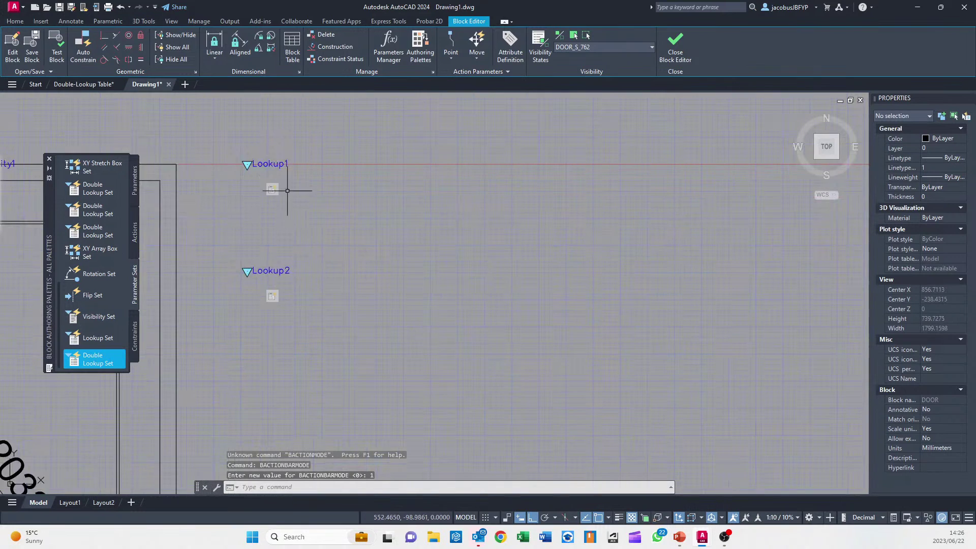
pyautogui.scroll(-2, 268, 246)
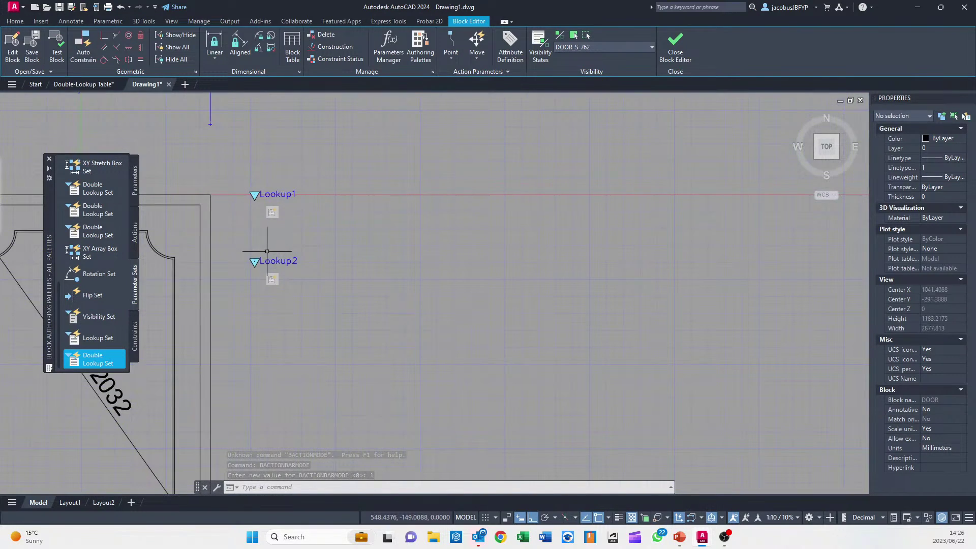
pyautogui.click(85, 359)
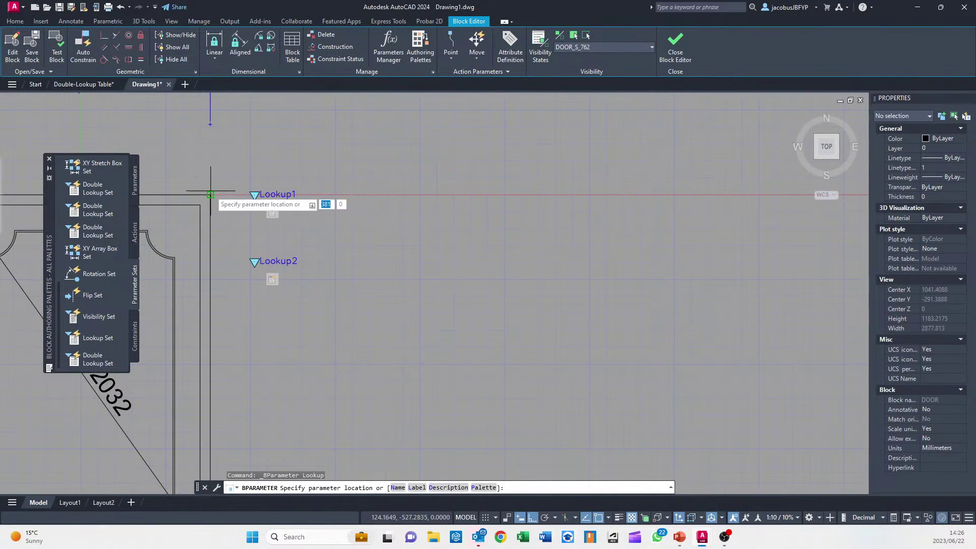
pyautogui.click(351, 195)
pyautogui.moveTo(387, 259); pyautogui.dragTo(376, 279, button='middle')
pyautogui.scroll(6, 376, 279)
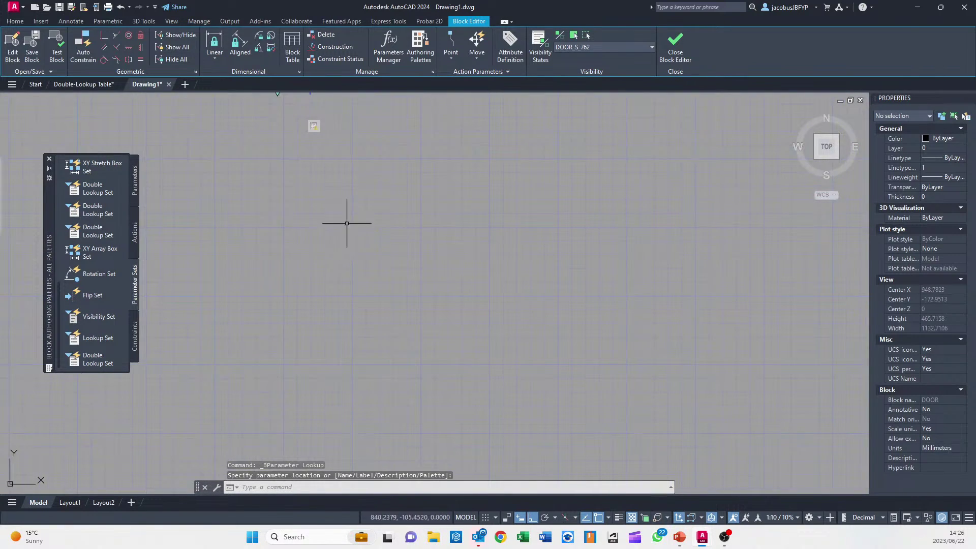
pyautogui.moveTo(321, 179)
pyautogui.mouseDown(button='middle')
pyautogui.moveTo(432, 285)
pyautogui.moveTo(401, 254)
pyautogui.mouseUp(button='middle')
pyautogui.scroll(-4, 432, 285)
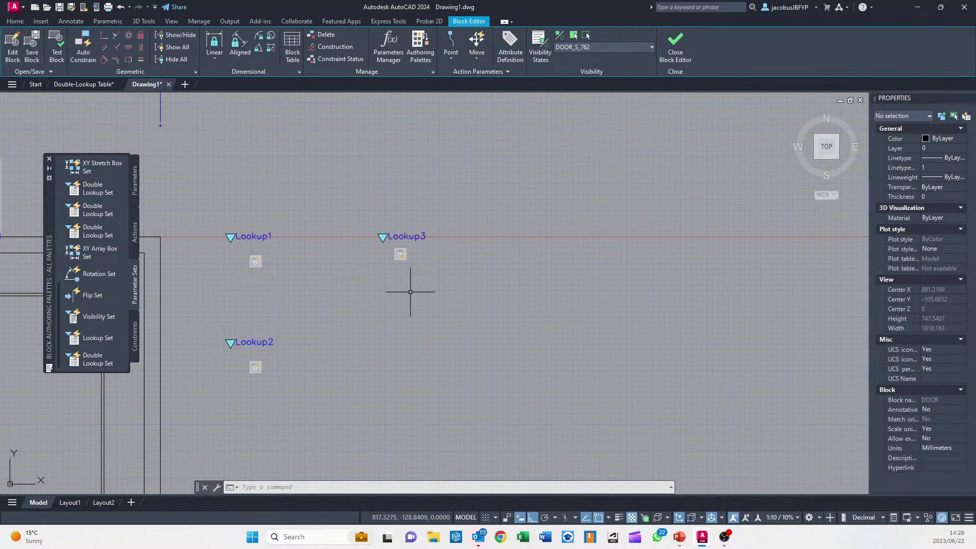
pyautogui.scroll(-4, 351, 330)
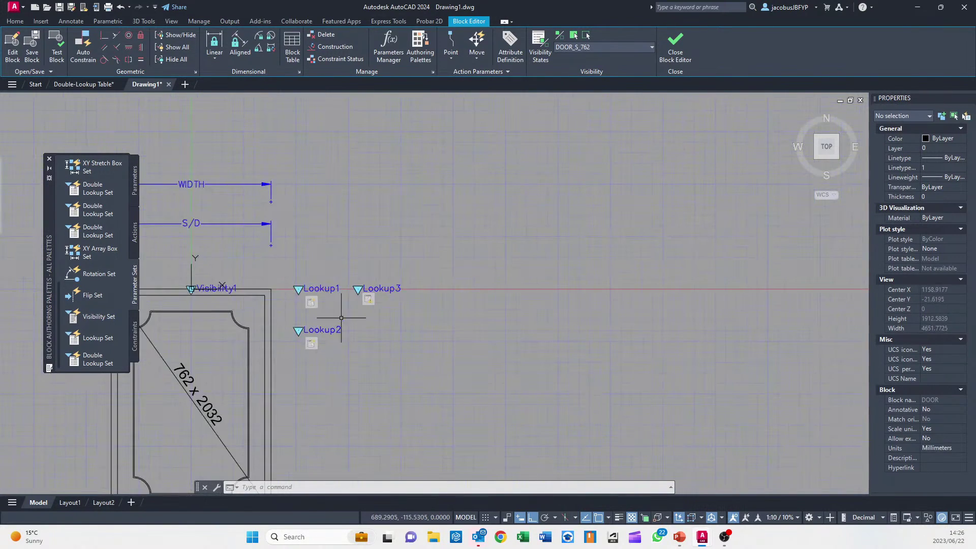
pyautogui.scroll(3, 332, 335)
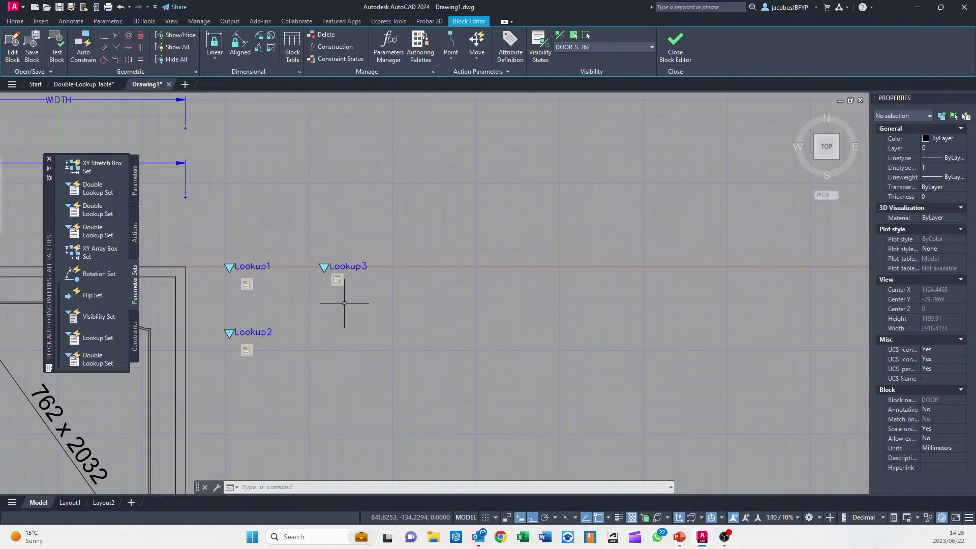
# Set the BACTIONBARMODE system variable to 0
pyautogui.write('B')
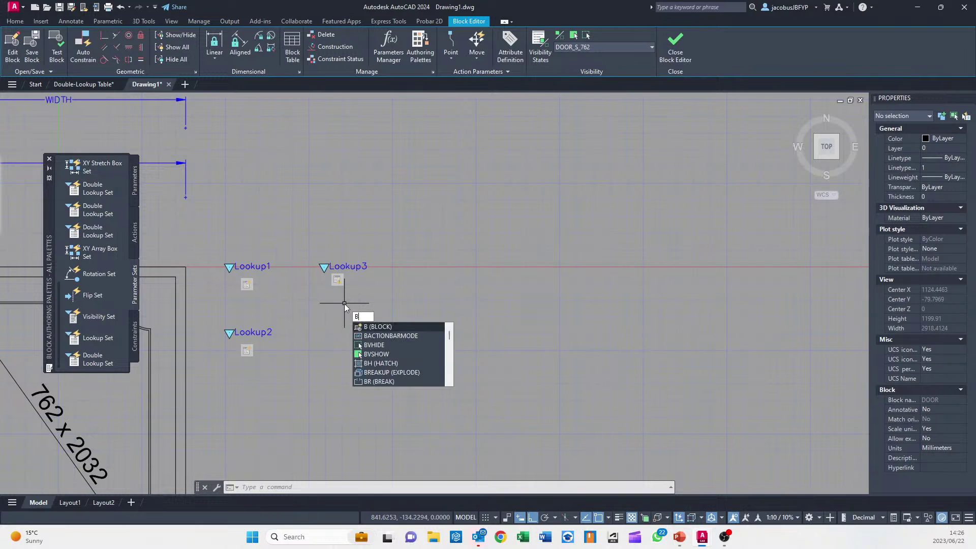
pyautogui.write('ACTIO')
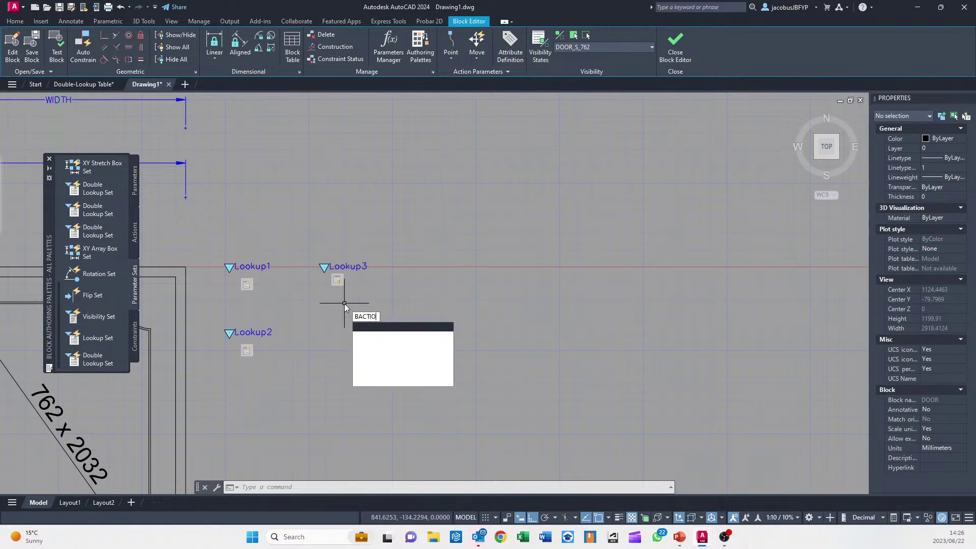
pyautogui.write('NBAR')
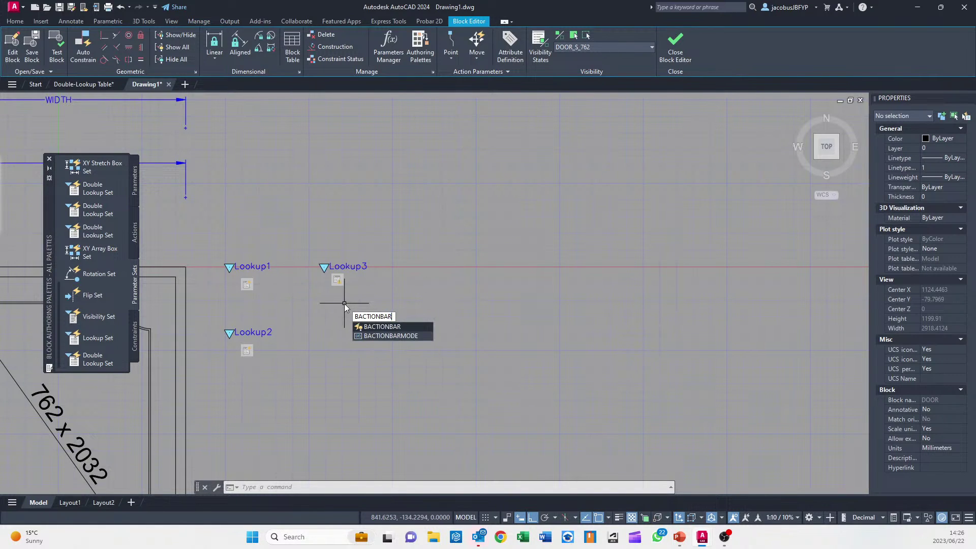
pyautogui.write('MODE')
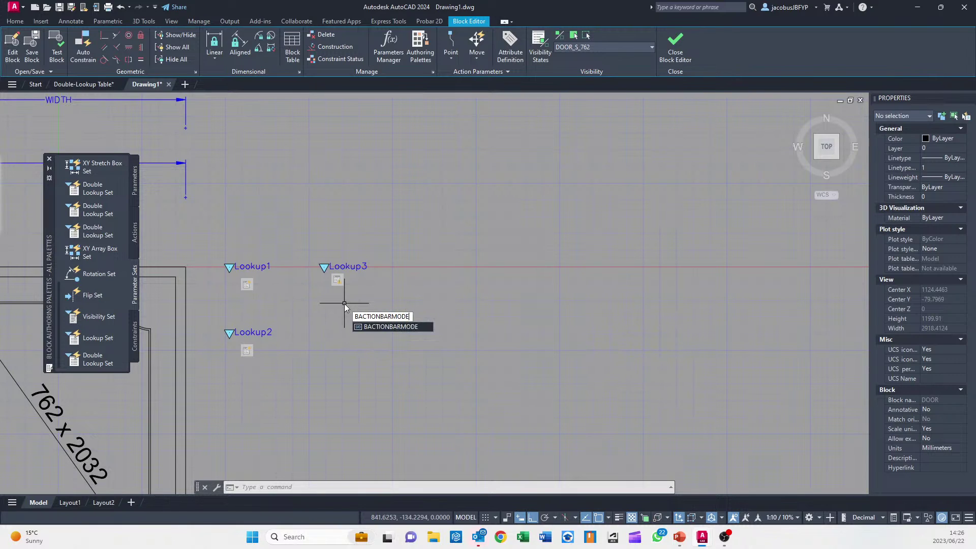
pyautogui.press('Return')
pyautogui.write('0')
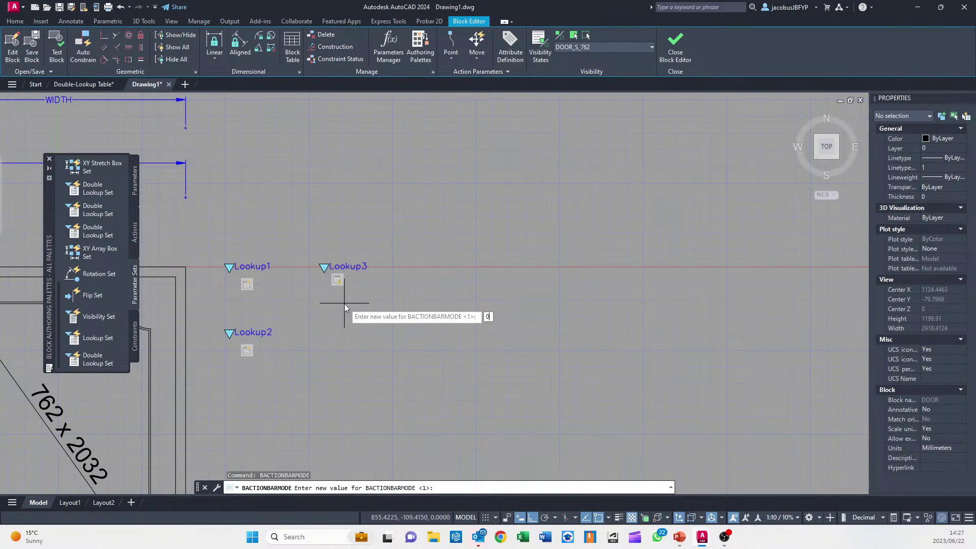
pyautogui.press('Return')
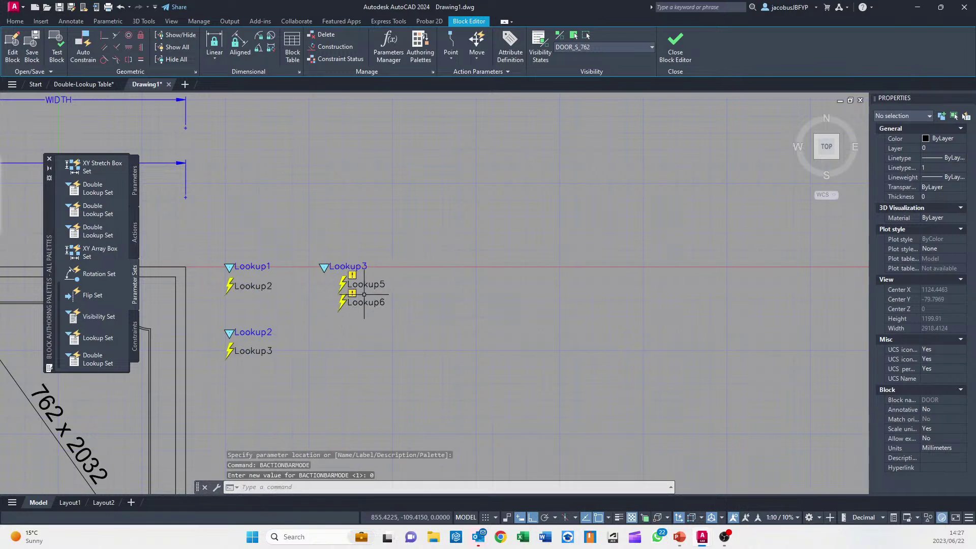
# Open the Lookup5 action's property lookup table and add S/D and WIDTH as input properties
pyautogui.scroll(-3, 379, 283)
pyautogui.scroll(4, 379, 283)
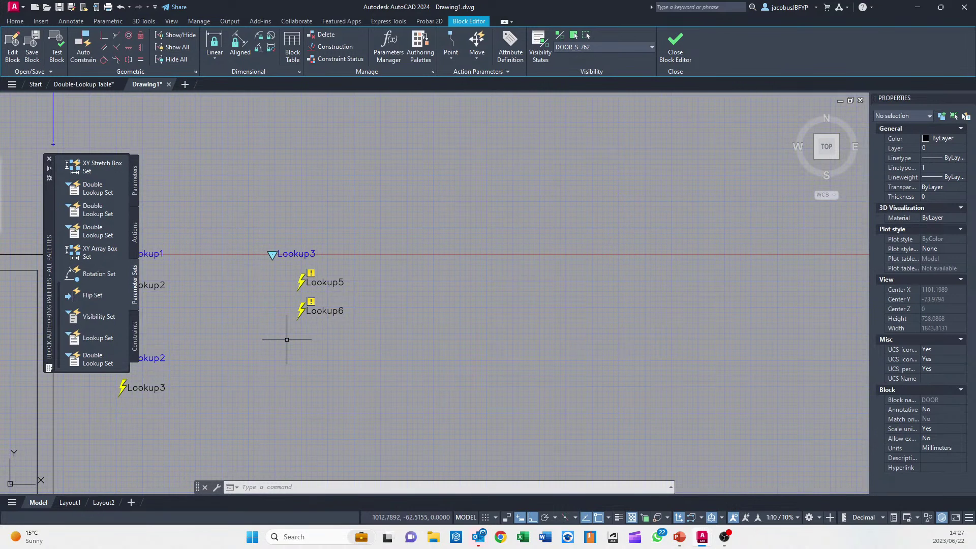
pyautogui.doubleClick(333, 281)
pyautogui.click(686, 157)
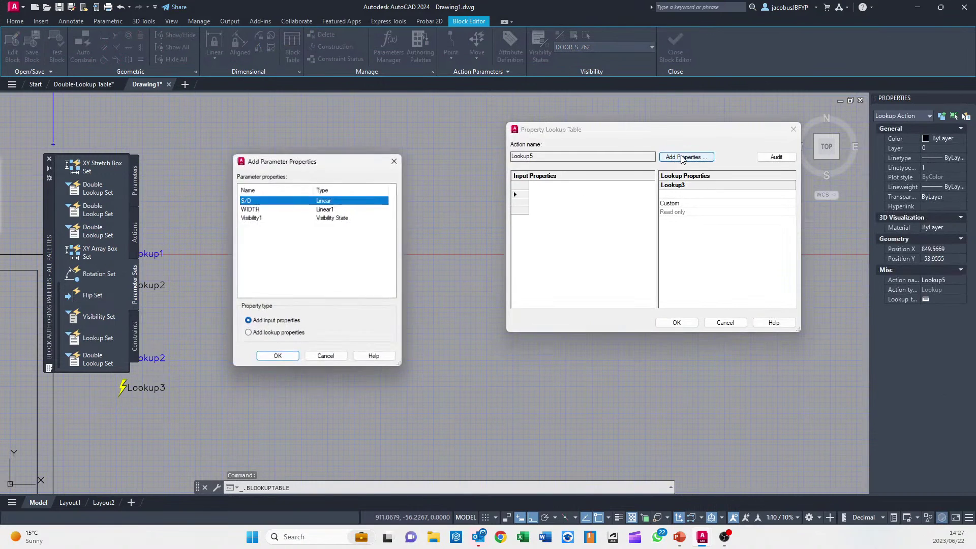
pyautogui.keyDown('shift'); pyautogui.click(249, 209); pyautogui.keyUp('shift')
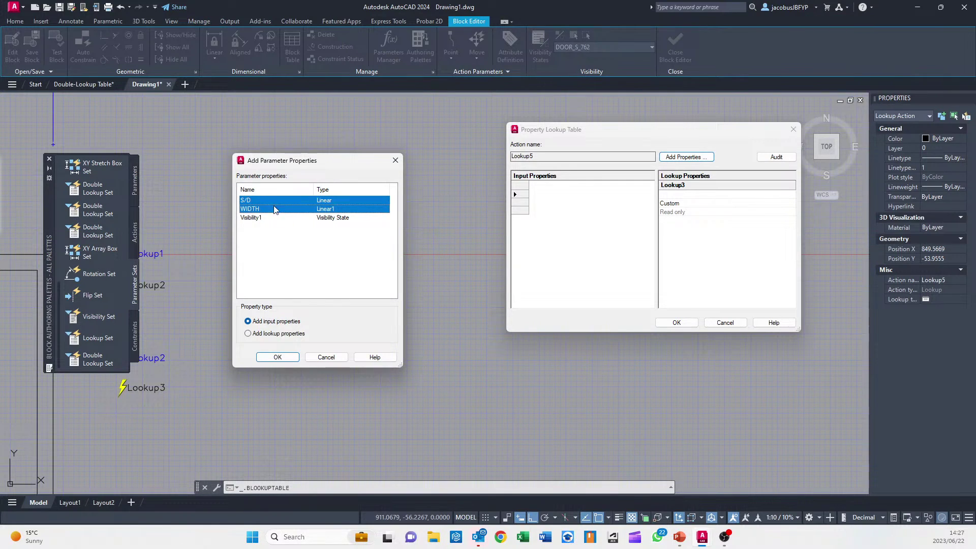
pyautogui.click(277, 357)
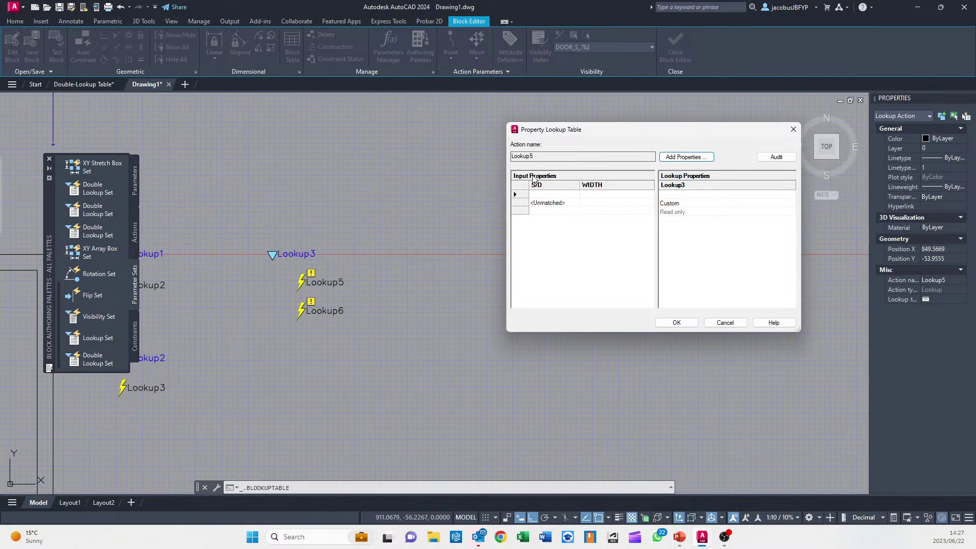
# Fill the first four input rows of the Lookup5 table with S/D 1 and WIDTH values 1, 2, 3 and 4
pyautogui.click(563, 194)
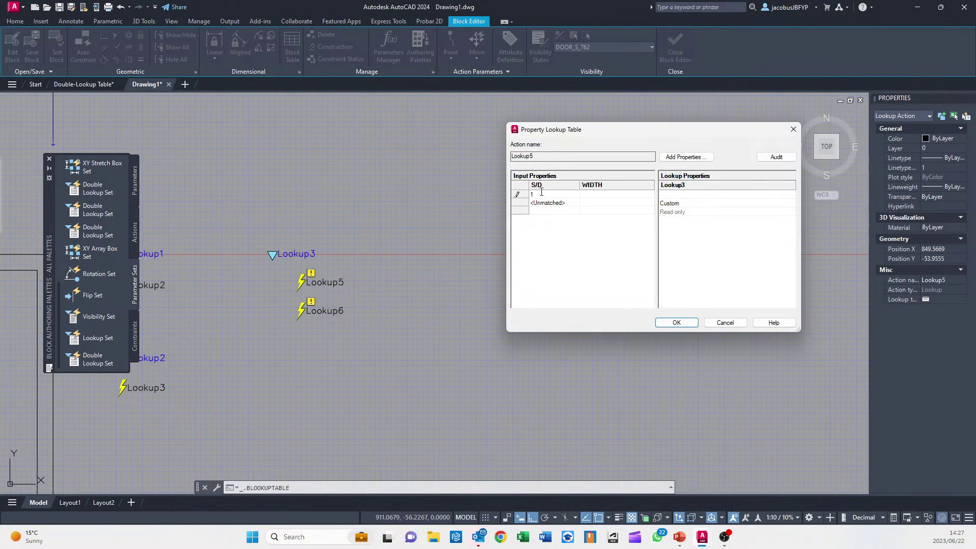
pyautogui.click(600, 201)
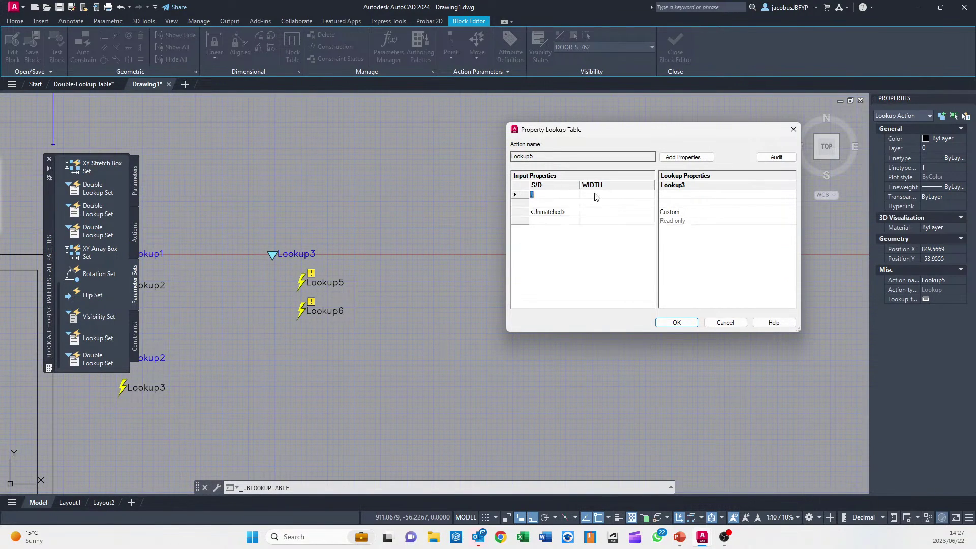
pyautogui.click(548, 202)
pyautogui.click(596, 204)
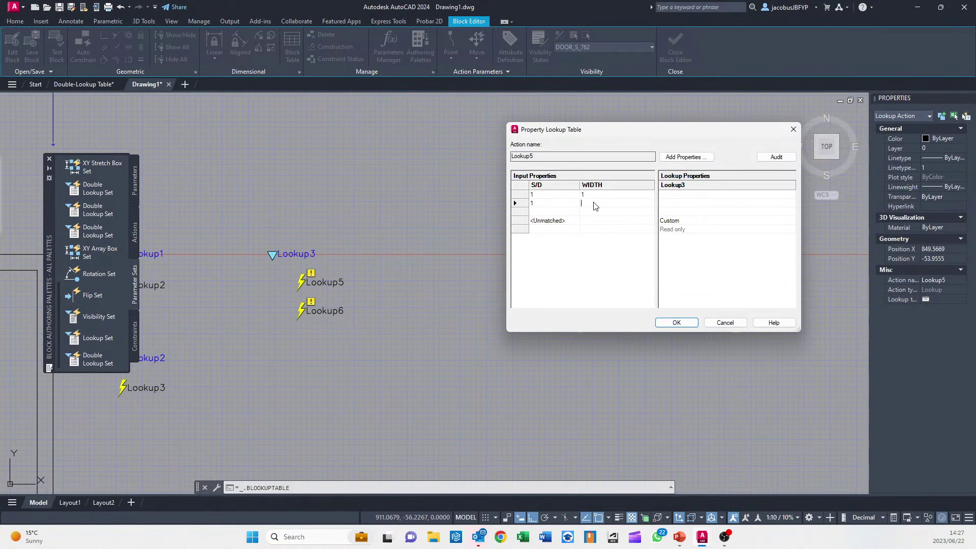
pyautogui.click(544, 213)
pyautogui.write('1')
pyautogui.click(590, 215)
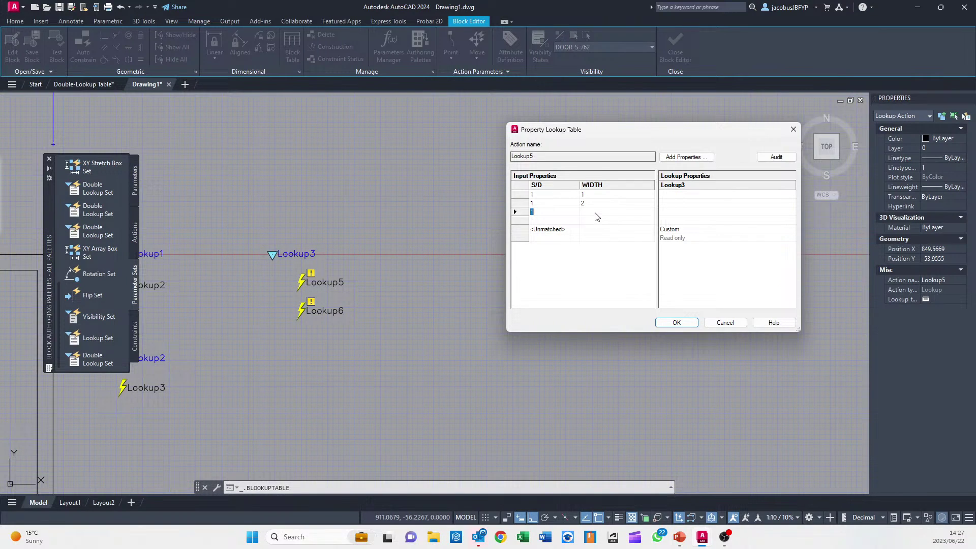
pyautogui.click(588, 221)
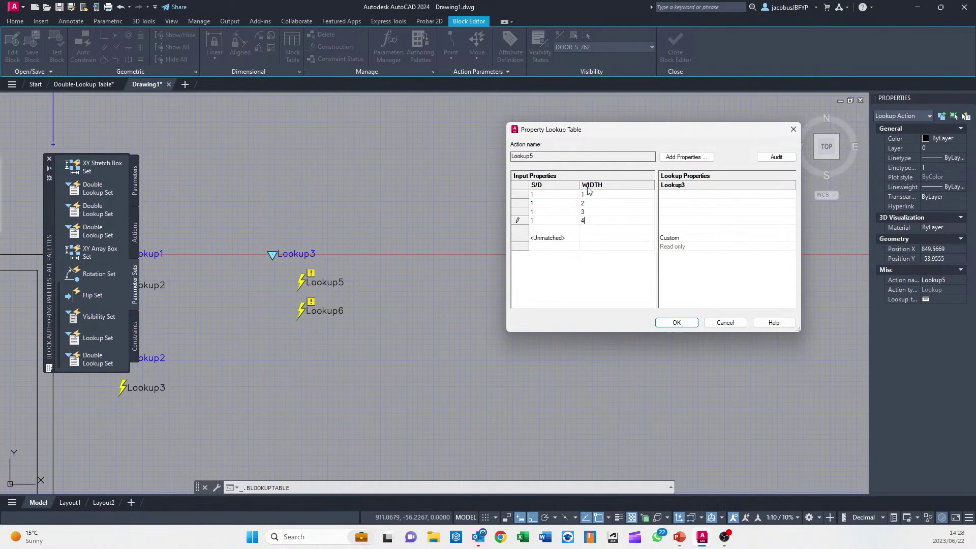
# Add four more input rows to the Lookup5 table with S/D 2 and WIDTH values 1, 2, 3 and 4
pyautogui.click(534, 229)
pyautogui.click(589, 231)
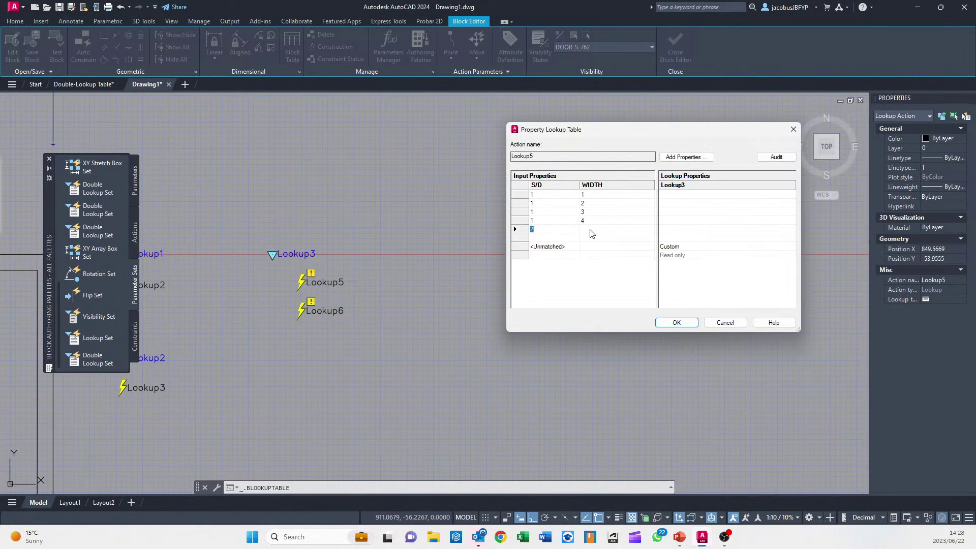
pyautogui.click(591, 229)
pyautogui.write('1')
pyautogui.click(546, 237)
pyautogui.write('2')
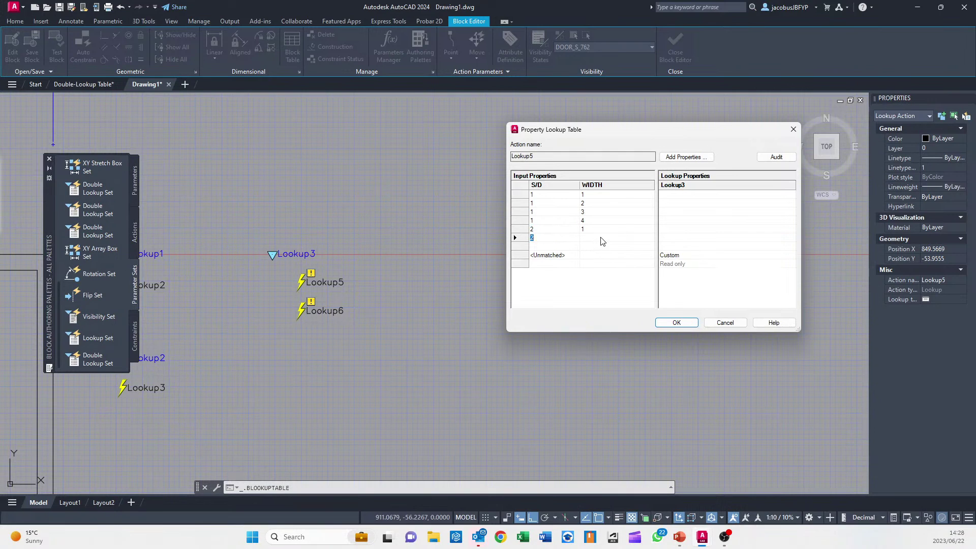
pyautogui.click(596, 238)
pyautogui.write('22')
pyautogui.click(594, 248)
pyautogui.write('2')
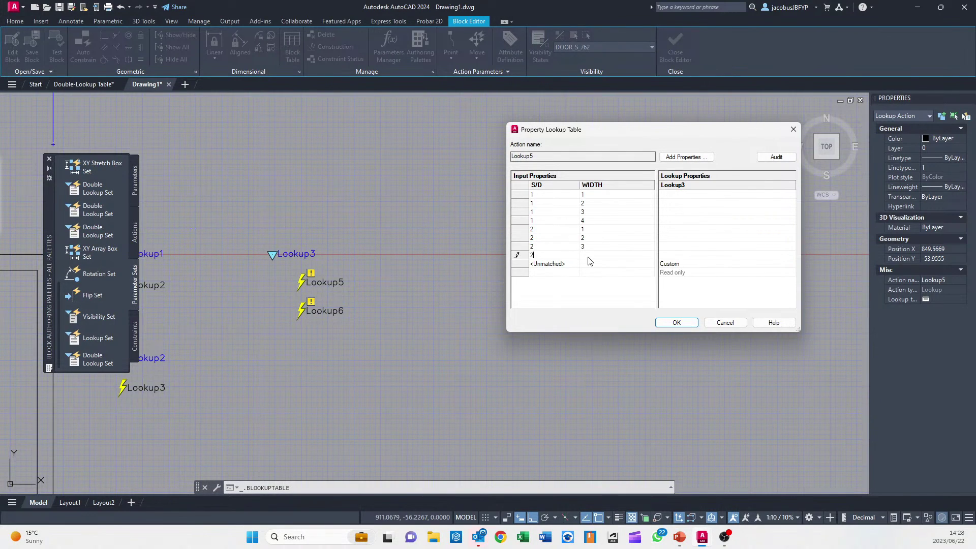
pyautogui.click(595, 255)
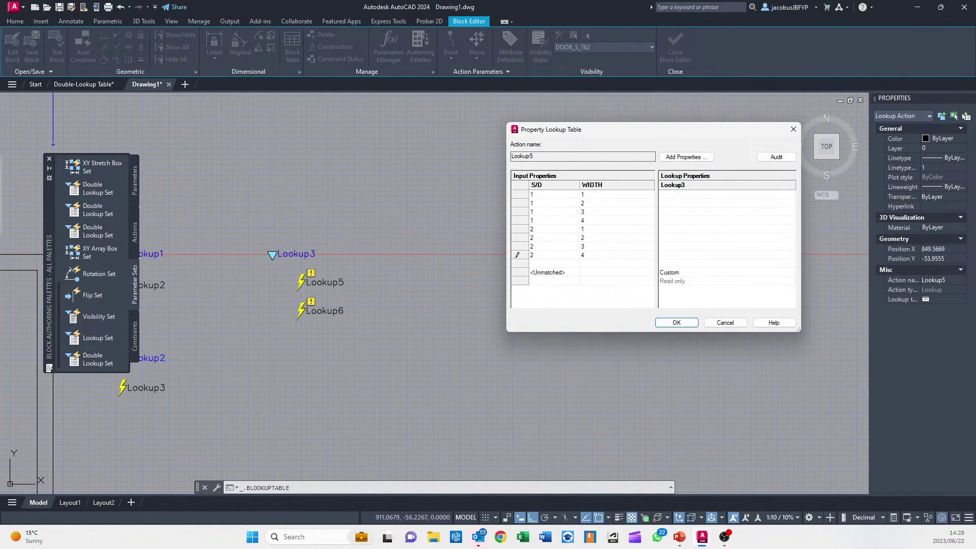
# Enter DOOR_S_762, DOOR_S_813, DOOR_S_900 and DOOR_S_1200 as Lookup3 values for the four S/D 1 rows
pyautogui.click(688, 193)
pyautogui.moveTo(634, 136); pyautogui.dragTo(442, 136)
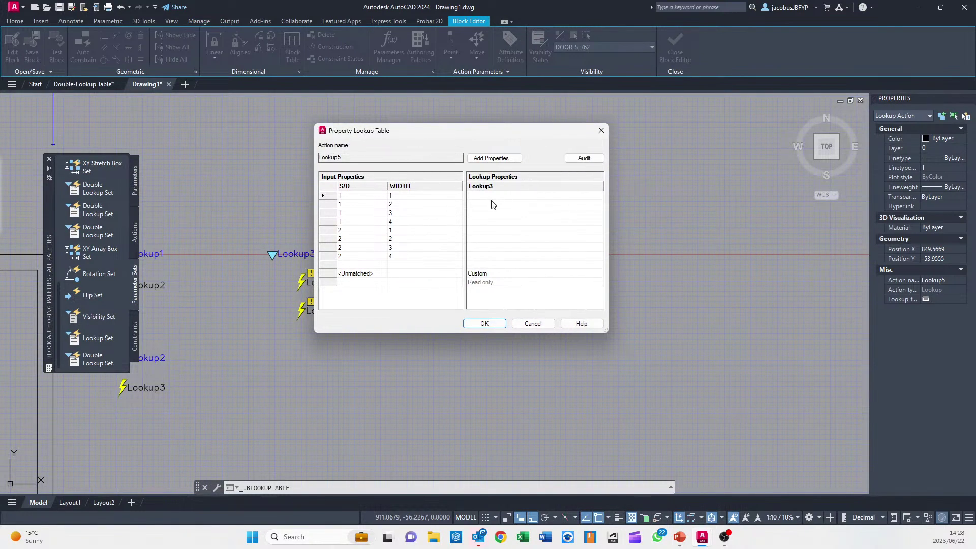
pyautogui.write('DOOR')
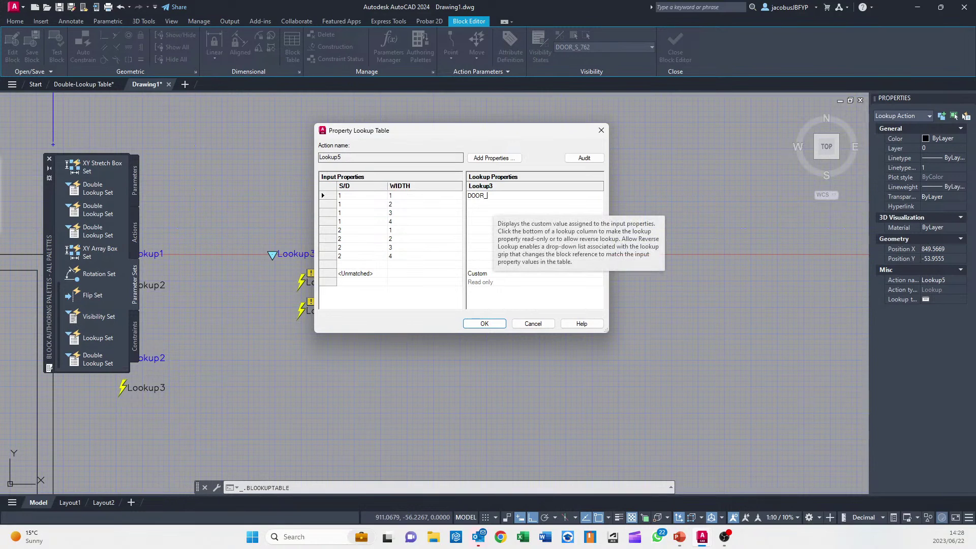
pyautogui.write('_S_762')
pyautogui.press('Return')
pyautogui.write('D')
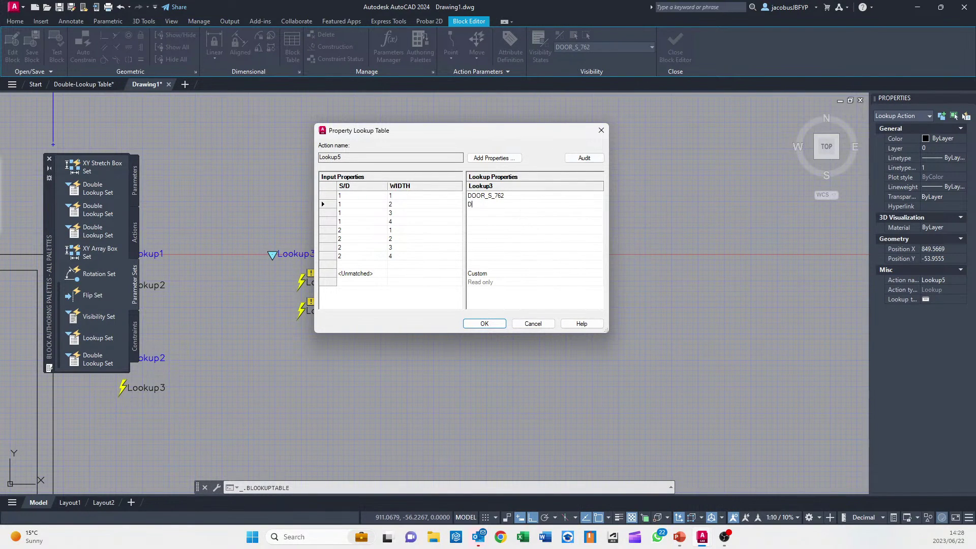
pyautogui.write('OOR_S_')
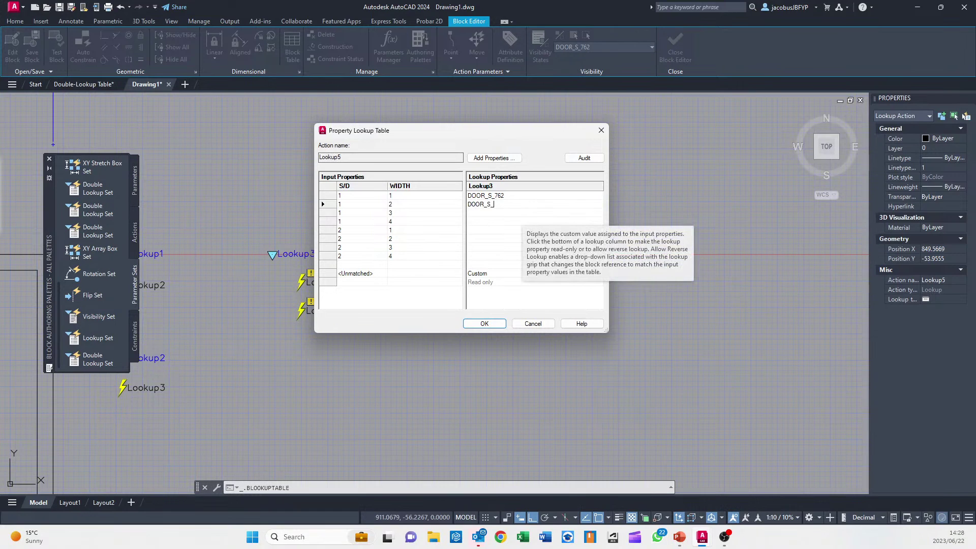
pyautogui.write('813')
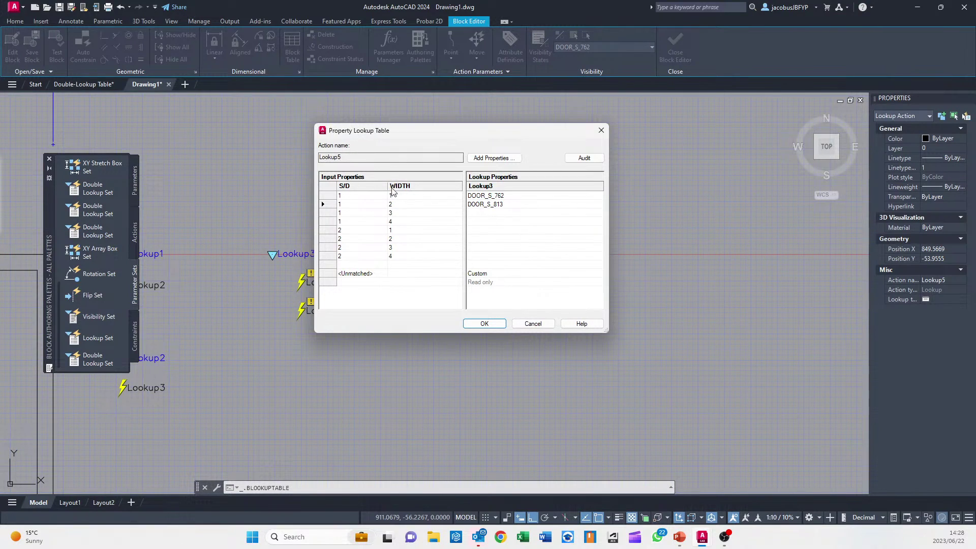
pyautogui.press('Down')
pyautogui.write('DOO')
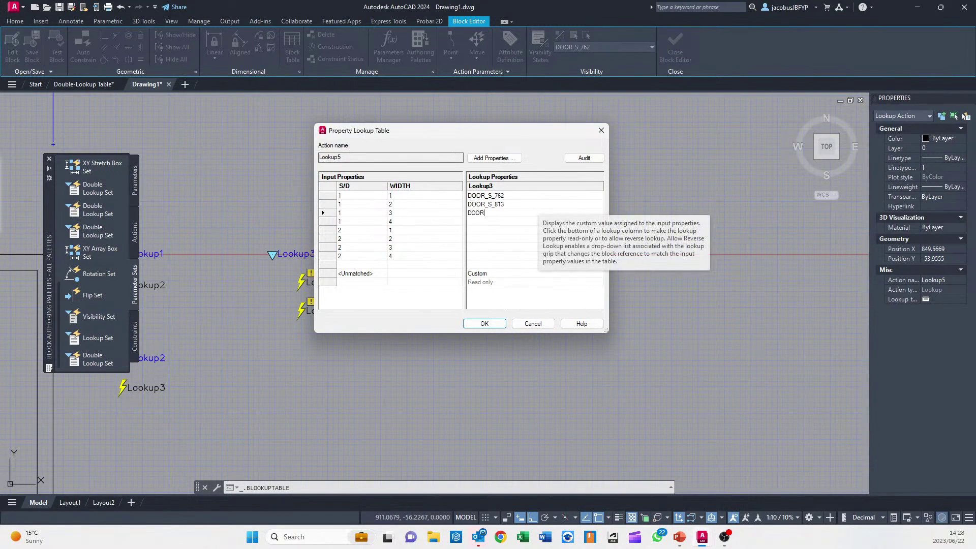
pyautogui.write('R_S_900')
pyautogui.press('Down')
pyautogui.write('DOOR_S_12')
# Enter DOOR_D_762, DOOR_D_813, DOOR_D_900 and DOOR_D_1200 as Lookup3 values for the four S/D 2 rows and accept the table
pyautogui.press('Down')
pyautogui.write('DOOR_D_762')
pyautogui.press('Down')
pyautogui.write('DOO')
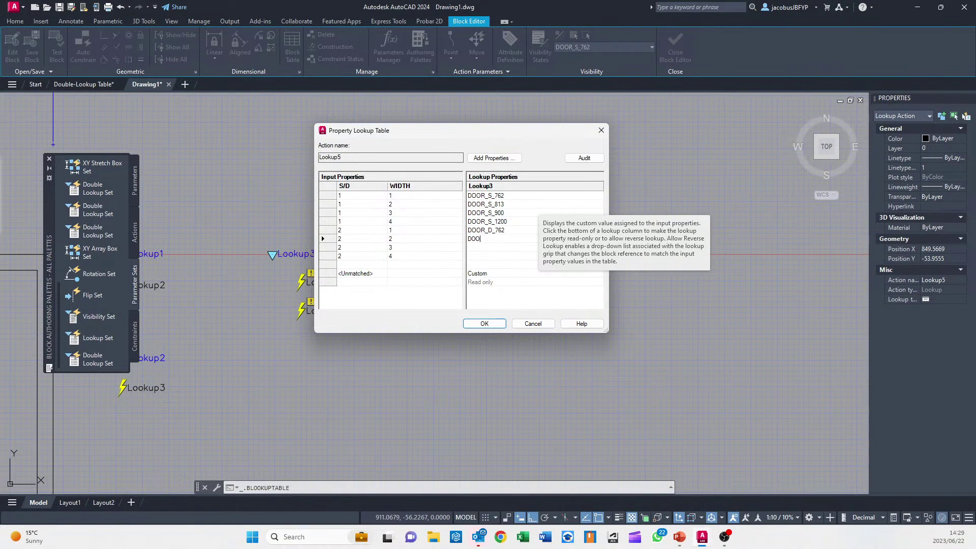
pyautogui.write('R_D_813')
pyautogui.press('Down')
pyautogui.write('DOOR_D_900')
pyautogui.press('Down')
pyautogui.write('DOOR')
pyautogui.click(530, 267)
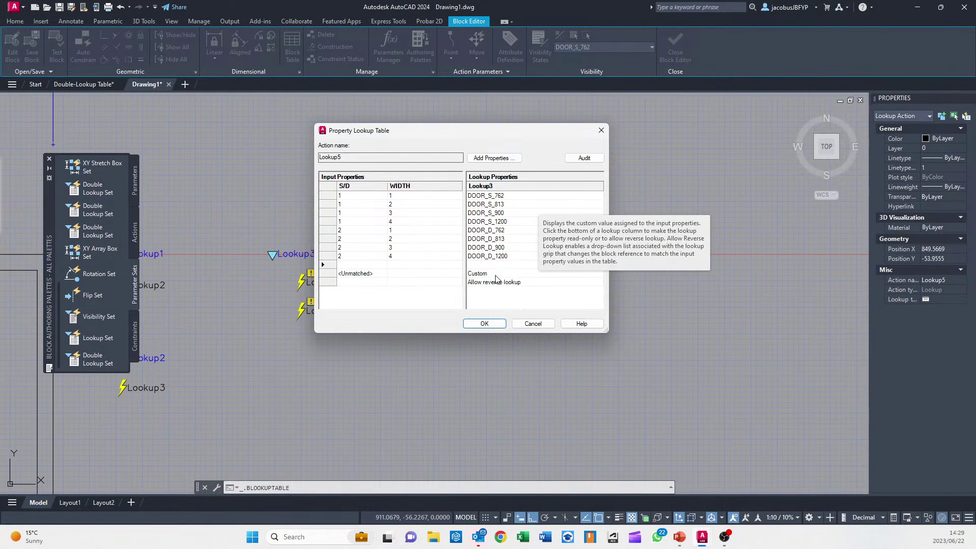
pyautogui.click(484, 323)
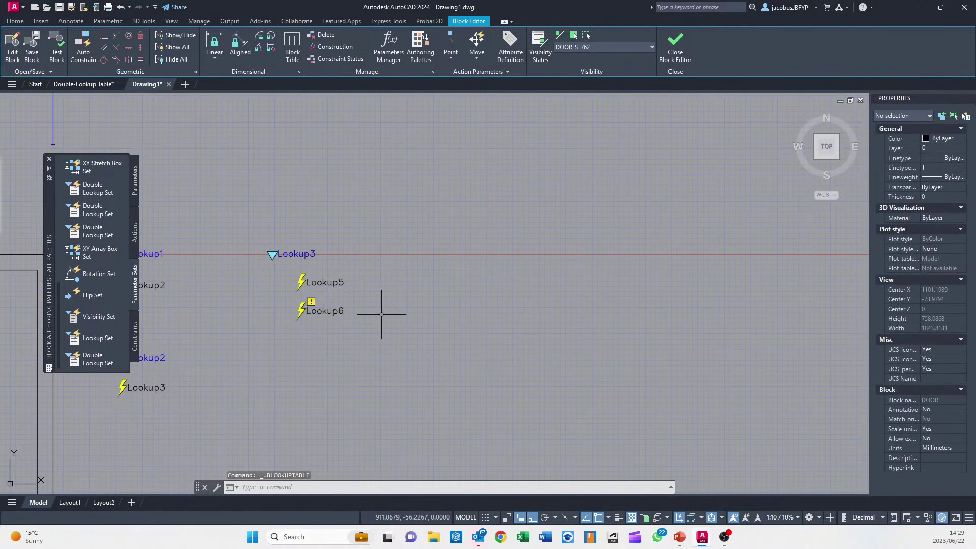
# Open the Lookup6 action's property lookup table and add Visibility1 as its input property
pyautogui.moveTo(365, 325); pyautogui.dragTo(480, 272, button='middle')
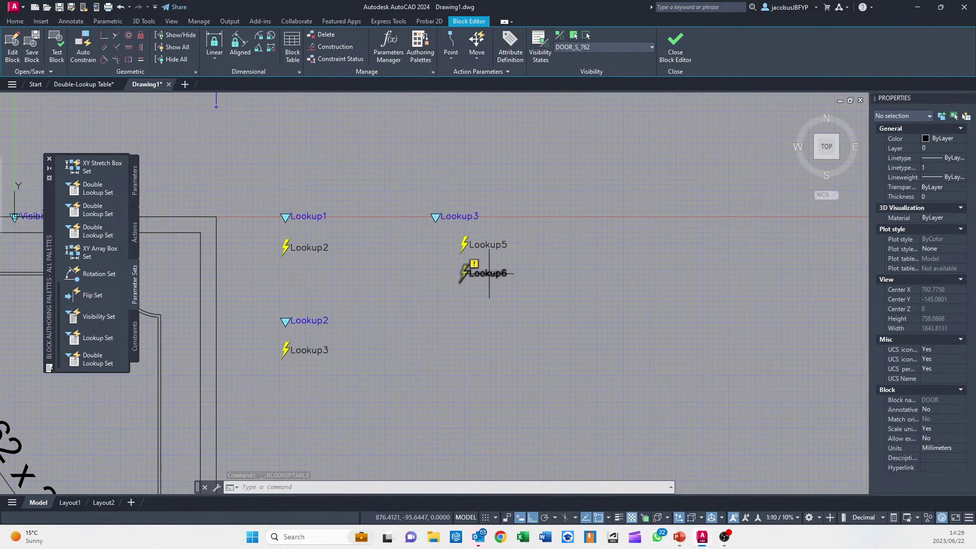
pyautogui.click(488, 272)
pyautogui.doubleClick(489, 273)
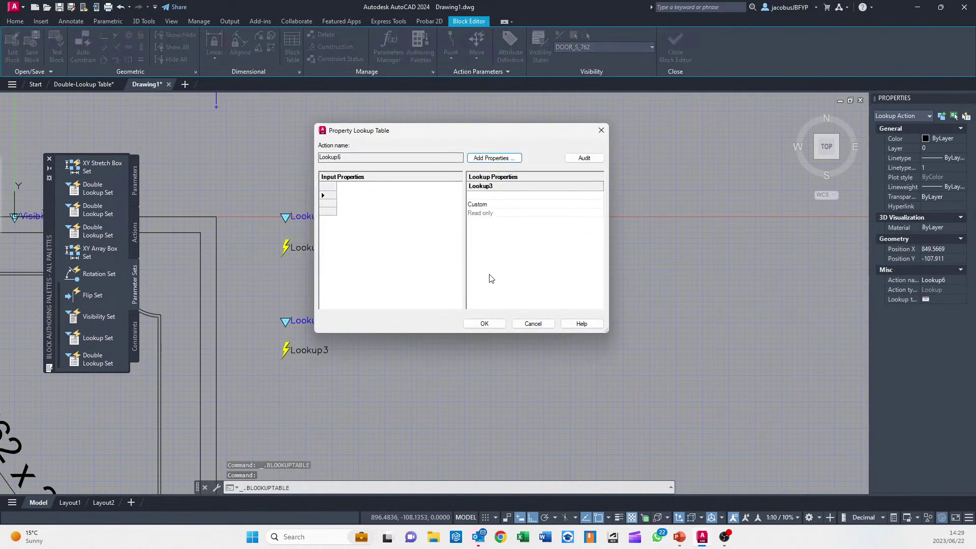
pyautogui.click(495, 158)
pyautogui.click(252, 219)
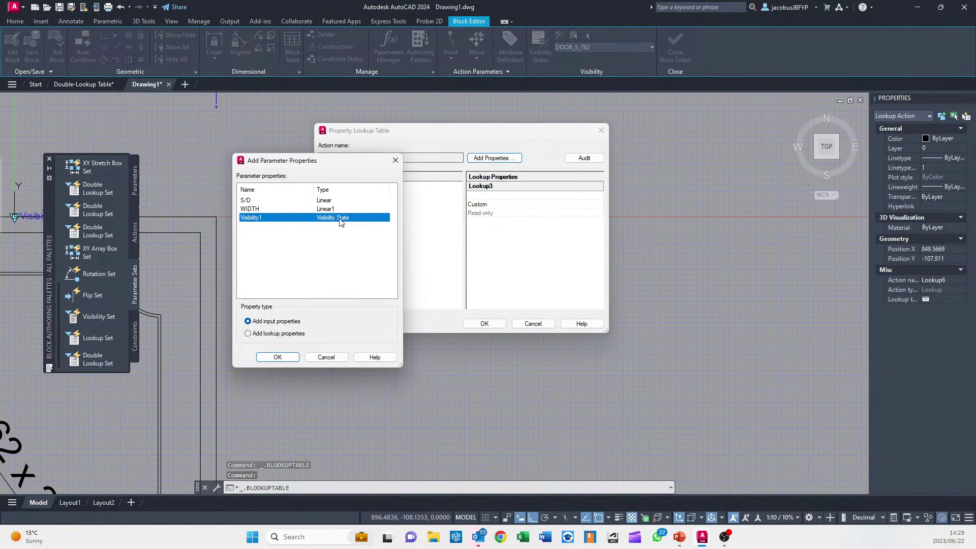
pyautogui.click(278, 357)
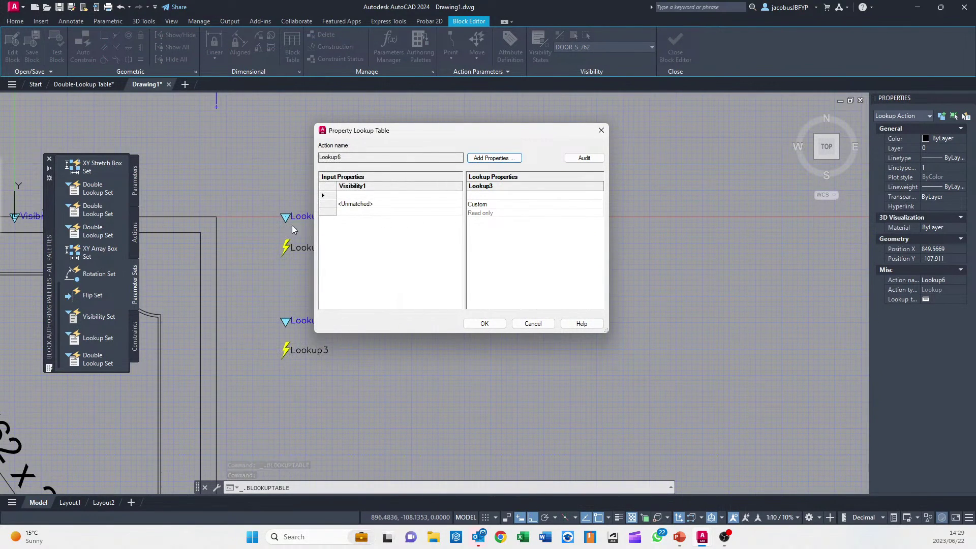
# Set the first two Visibility1 input rows of the Lookup6 table to DOOR_S_762 and DOOR_S_813
pyautogui.click(352, 197)
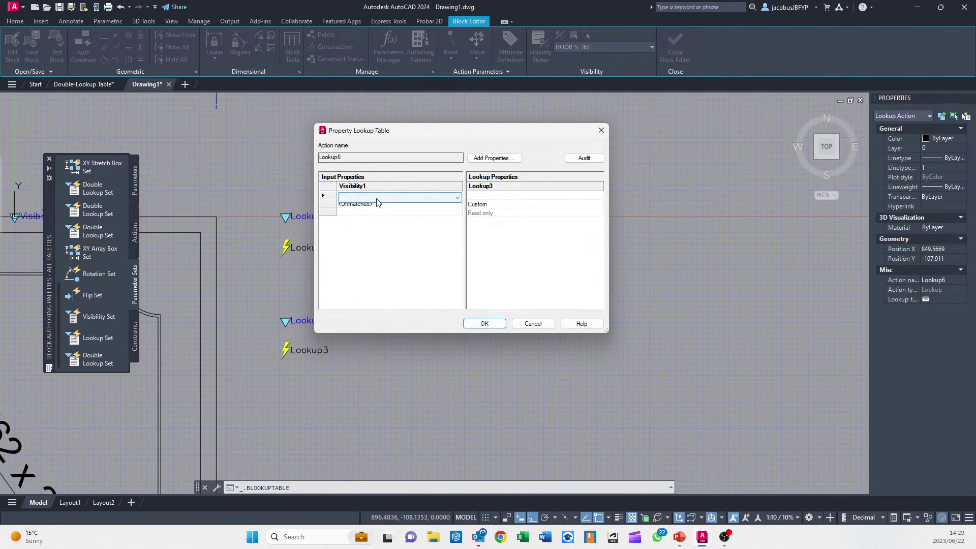
pyautogui.click(456, 201)
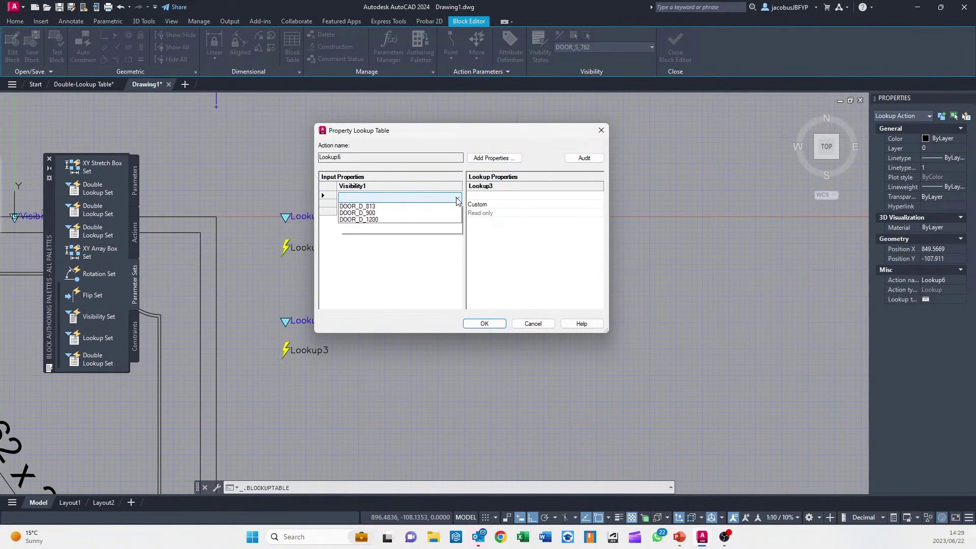
pyautogui.click(387, 207)
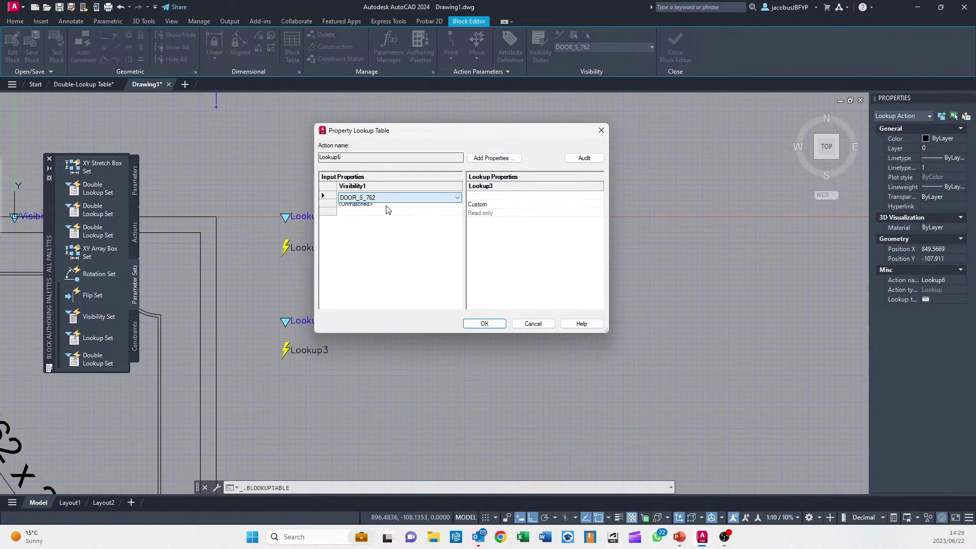
pyautogui.click(328, 206)
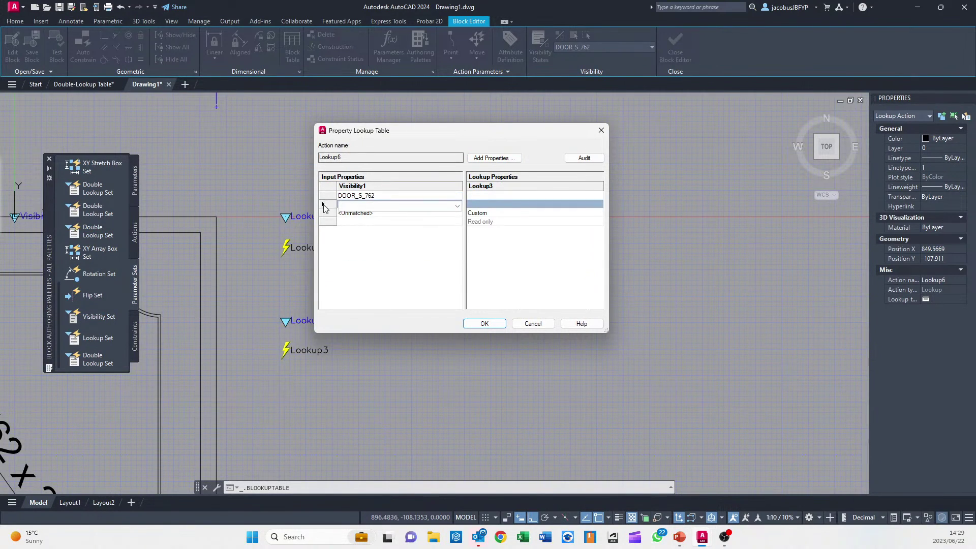
pyautogui.click(457, 205)
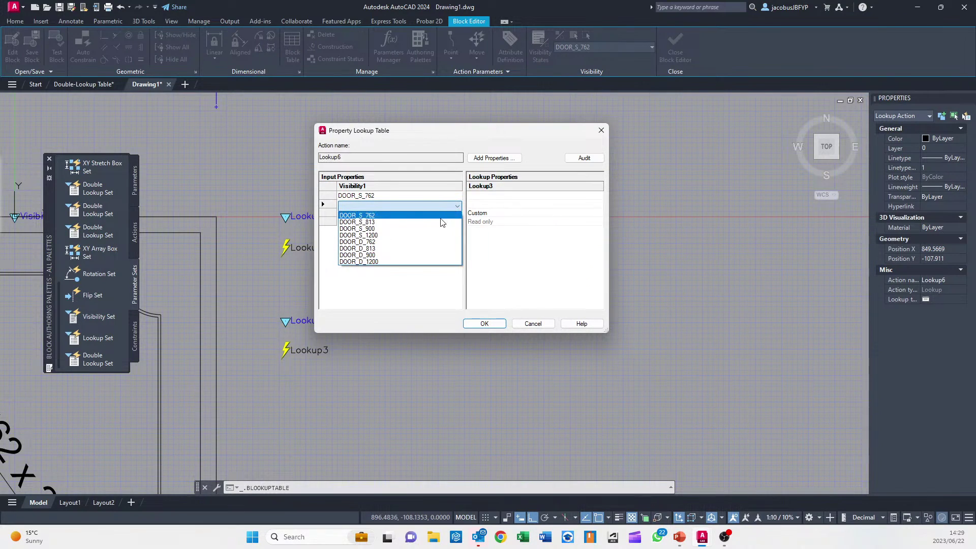
pyautogui.click(418, 225)
pyautogui.click(329, 206)
# Set the third and fourth Visibility1 input rows of the Lookup6 table to DOOR_S_900 and DOOR_S_1200
pyautogui.click(378, 213)
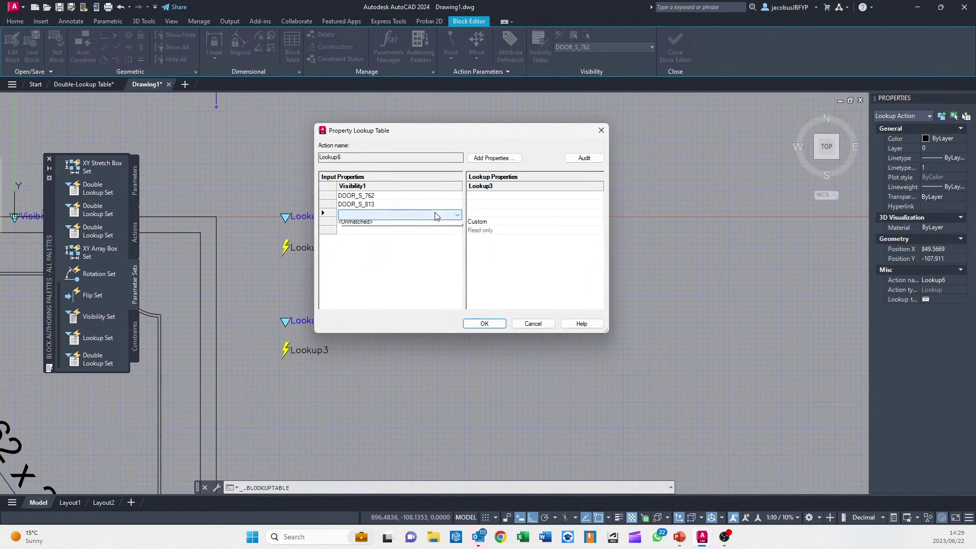
pyautogui.click(457, 215)
pyautogui.click(386, 235)
pyautogui.click(326, 213)
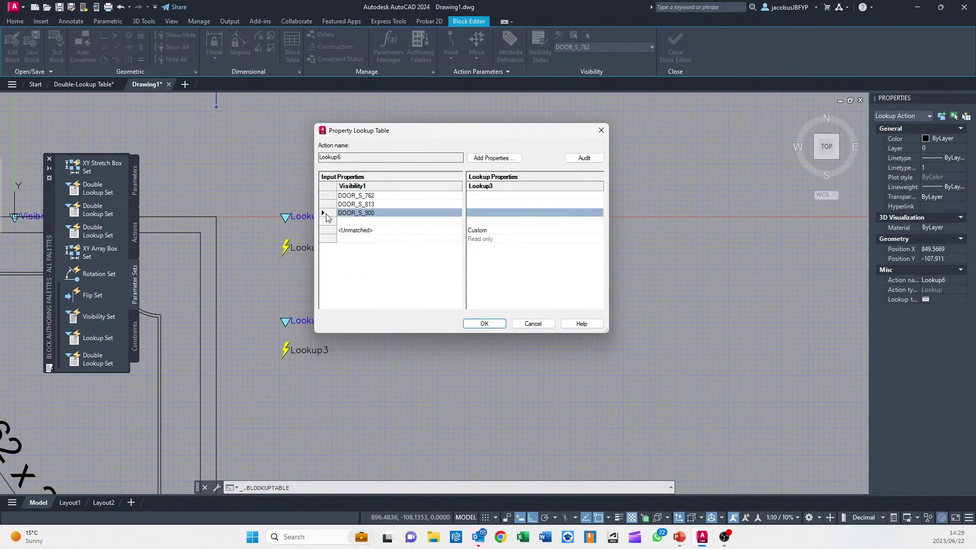
pyautogui.click(328, 221)
pyautogui.click(386, 224)
pyautogui.click(385, 253)
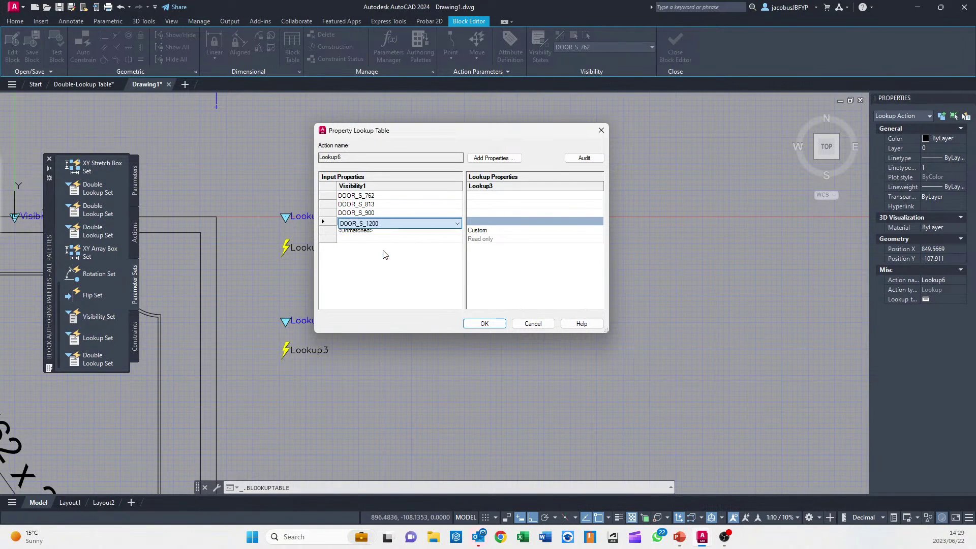
pyautogui.click(327, 221)
# Set the fifth and sixth Visibility1 input rows of the Lookup6 table to DOOR_D_762 and DOOR_D_813
pyautogui.click(328, 230)
pyautogui.click(375, 232)
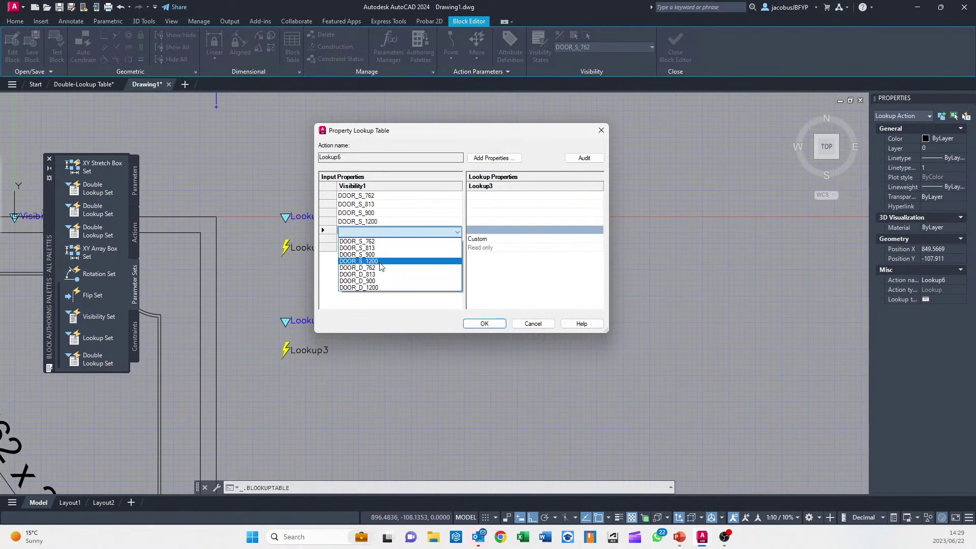
pyautogui.click(376, 268)
pyautogui.click(329, 231)
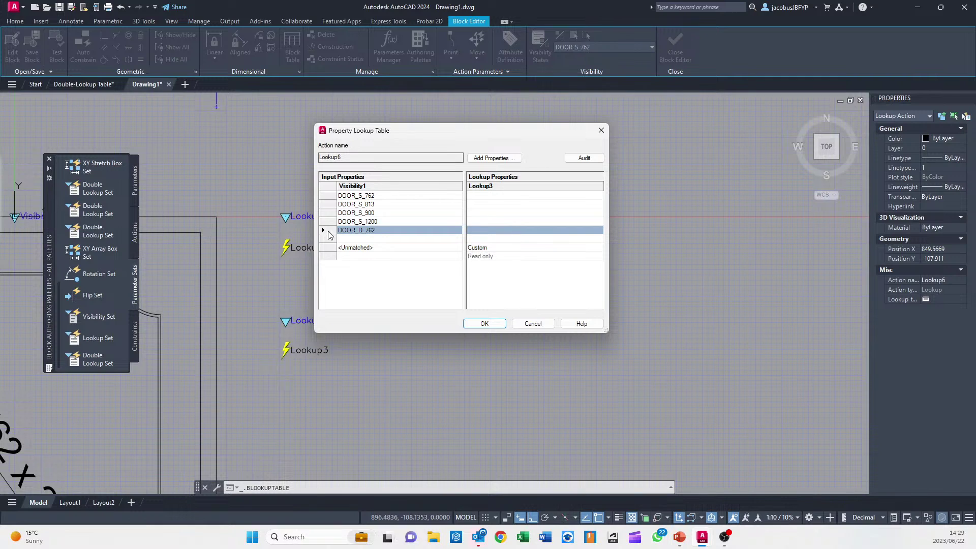
pyautogui.click(381, 243)
pyautogui.click(406, 242)
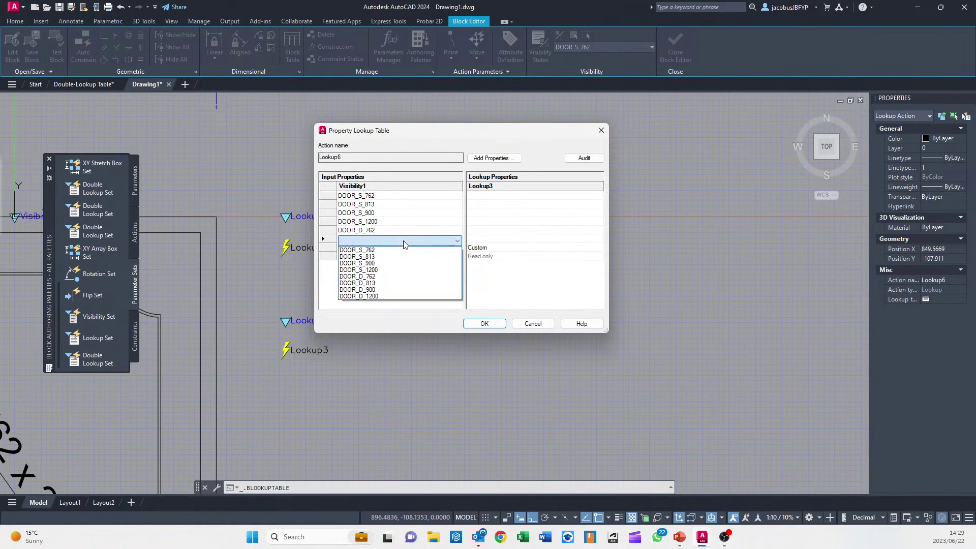
pyautogui.click(402, 284)
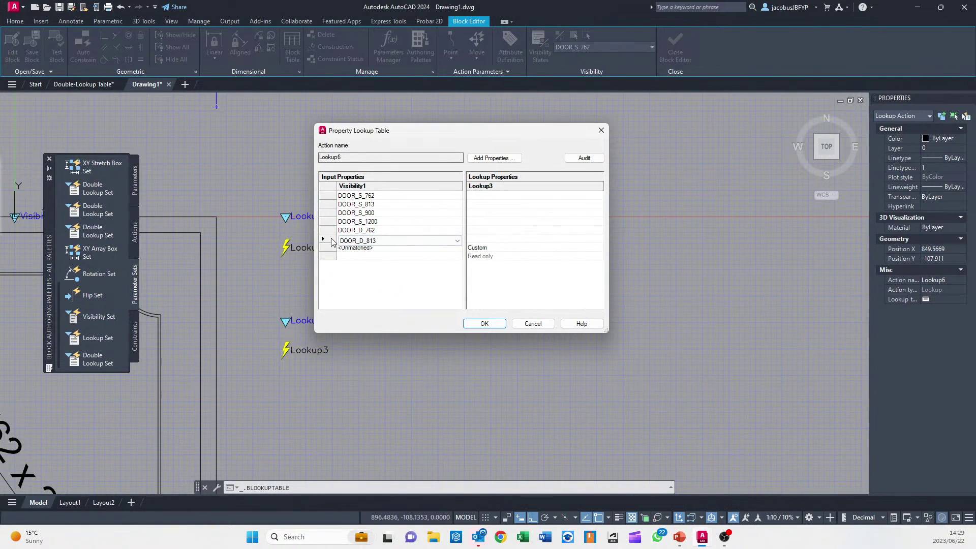
pyautogui.click(331, 238)
# Set the seventh and eighth Visibility1 input rows of the Lookup6 table to DOOR_D_900 and DOOR_D_1200
pyautogui.click(332, 246)
pyautogui.click(359, 249)
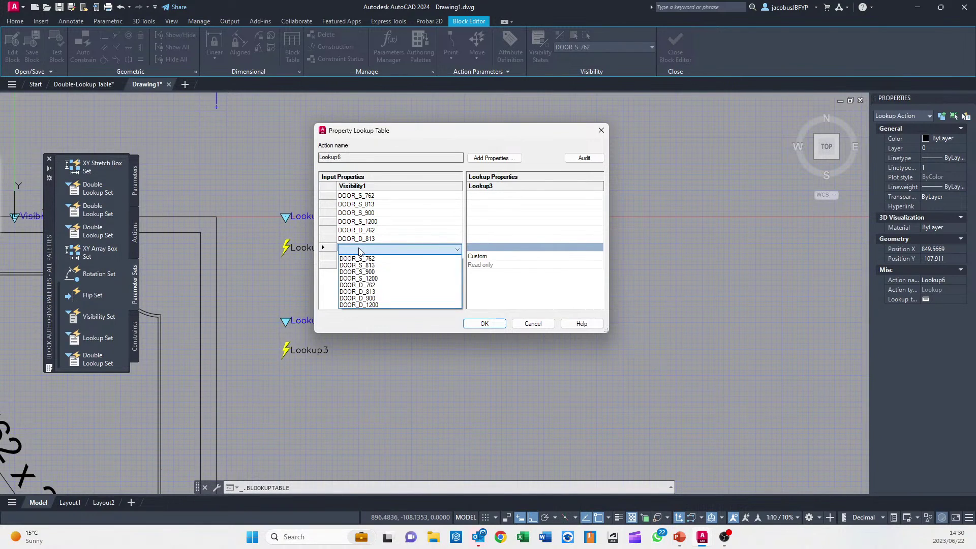
pyautogui.click(363, 299)
pyautogui.click(328, 258)
pyautogui.click(328, 256)
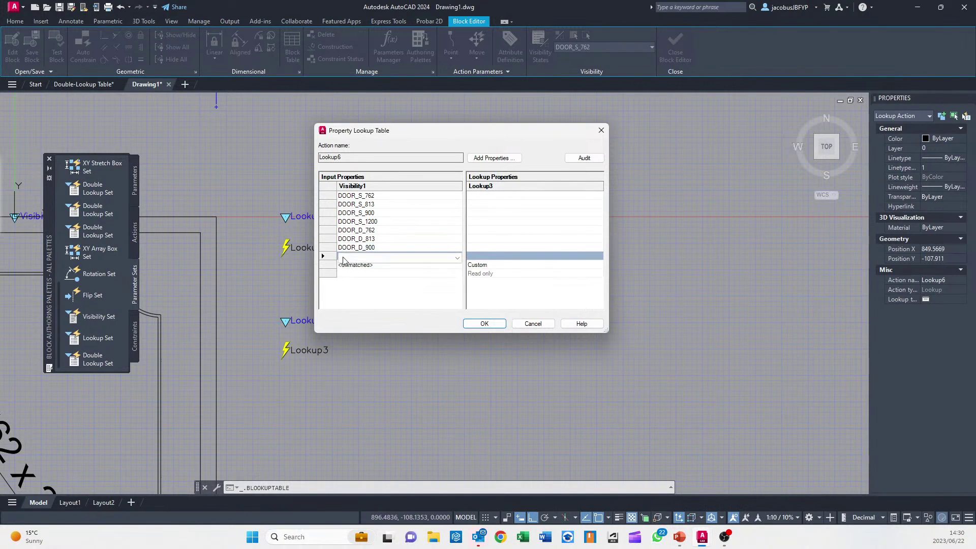
pyautogui.click(356, 258)
pyautogui.click(373, 314)
pyautogui.click(330, 259)
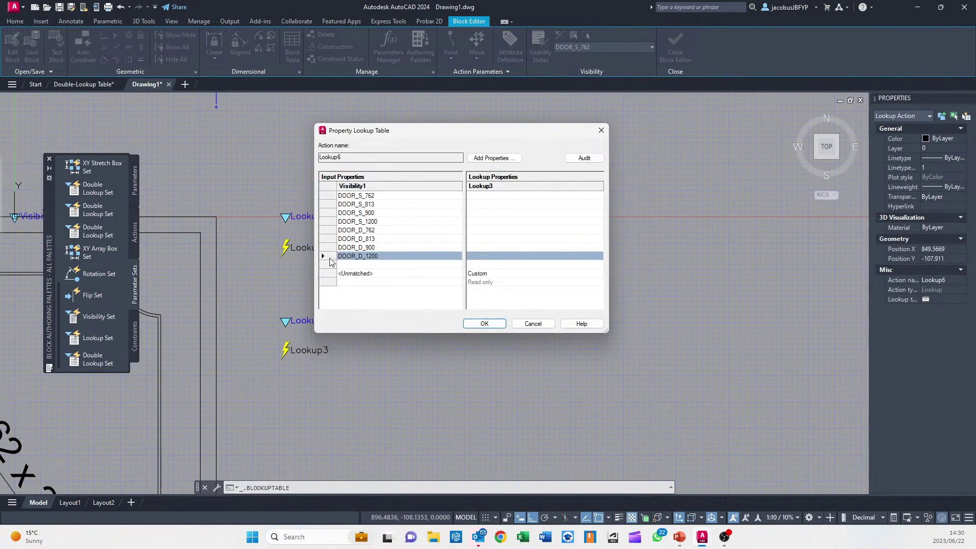
# Enter DOOR_S_762, DOOR_S_813, DOOR_S_900 and DOOR_S_1200 as Lookup3 values beside the first four matching Visibility1 rows
pyautogui.click(508, 196)
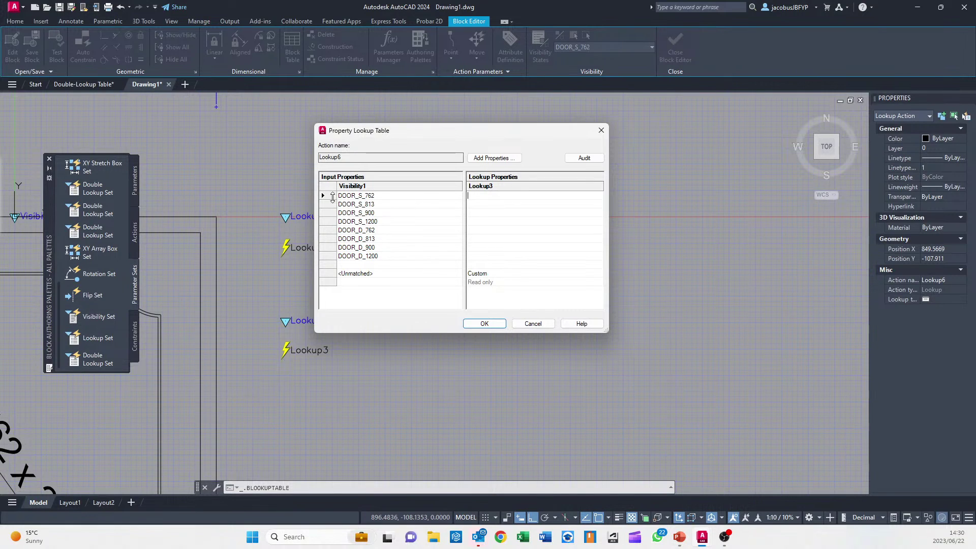
pyautogui.click(329, 198)
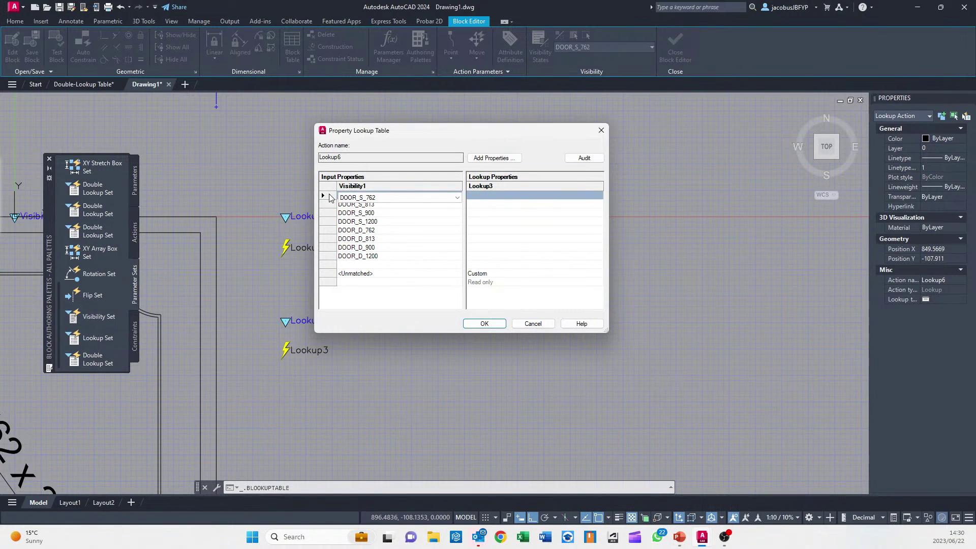
pyautogui.click(481, 198)
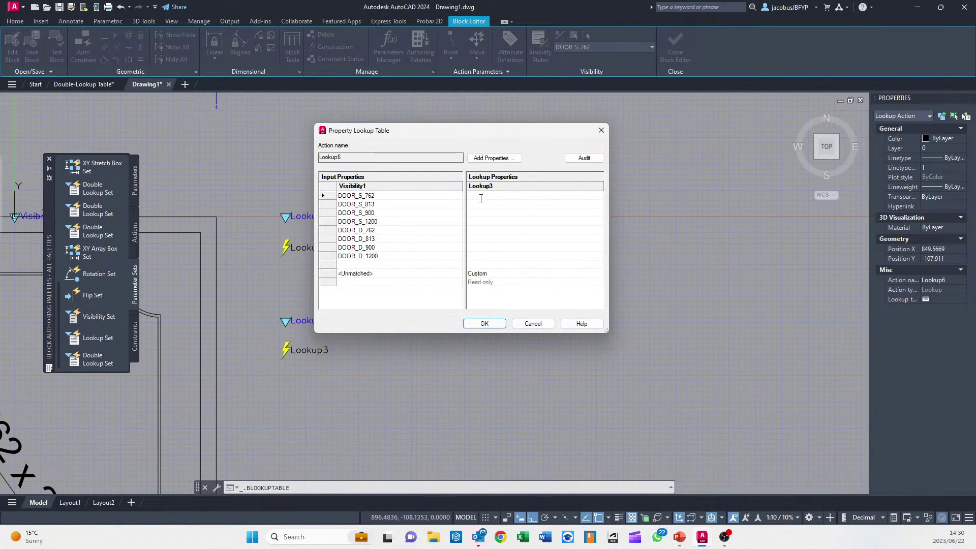
pyautogui.click(327, 205)
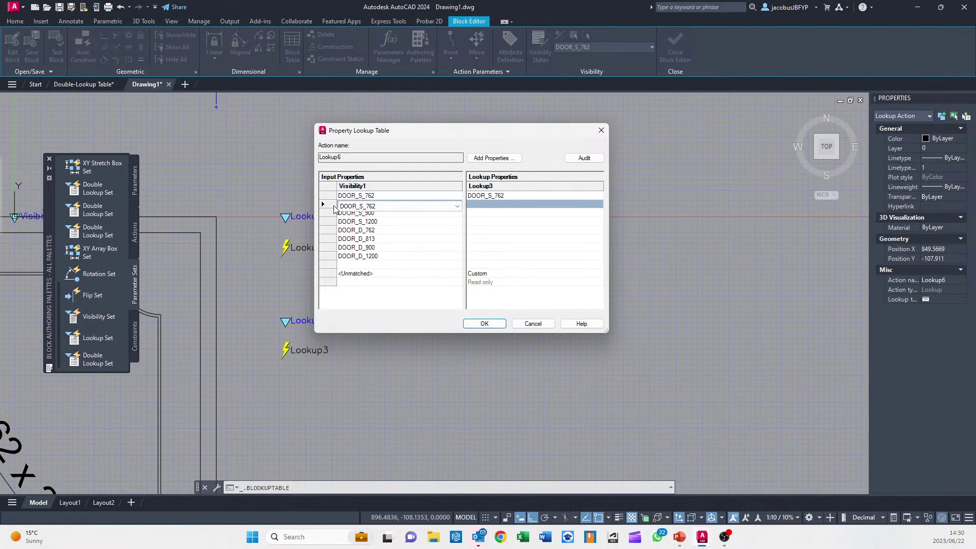
pyautogui.click(488, 204)
pyautogui.write('DOOR_S_813')
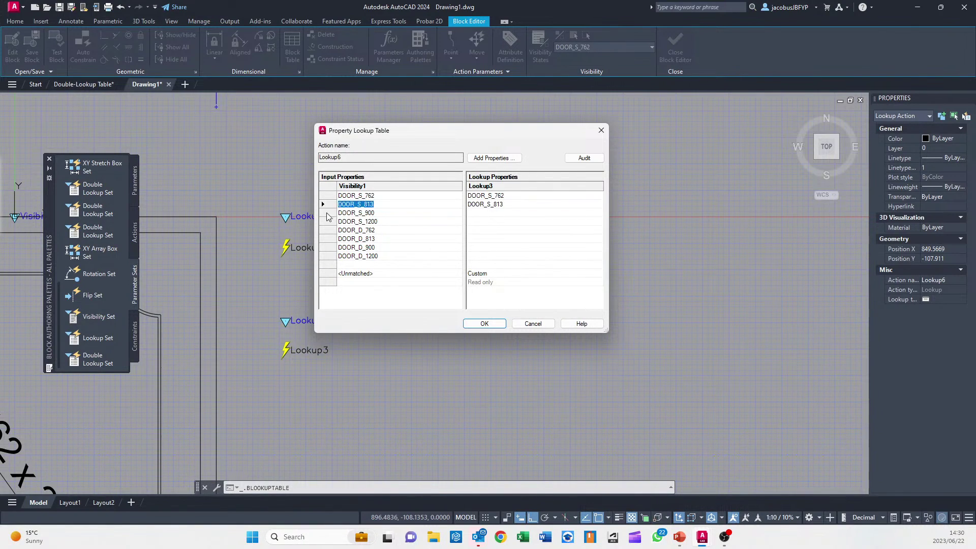
pyautogui.click(328, 213)
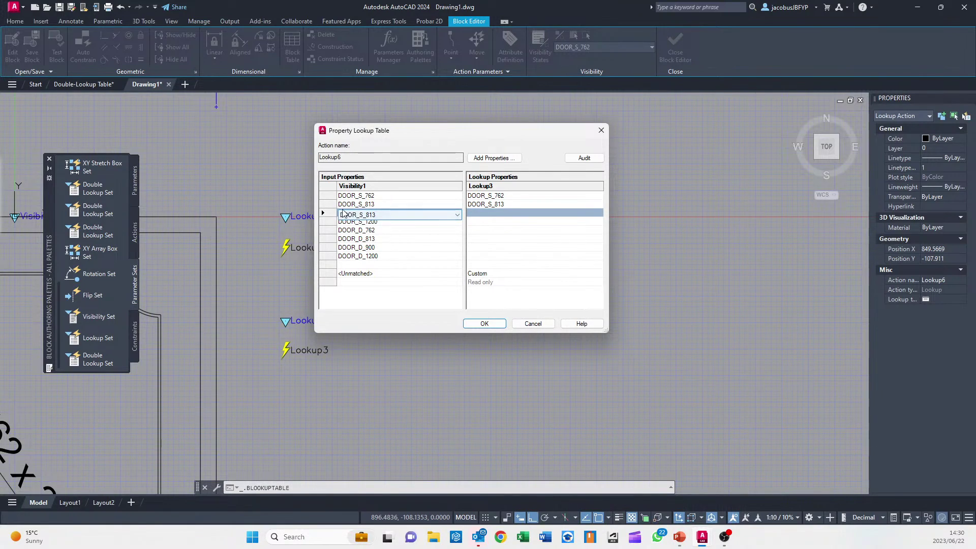
pyautogui.click(483, 213)
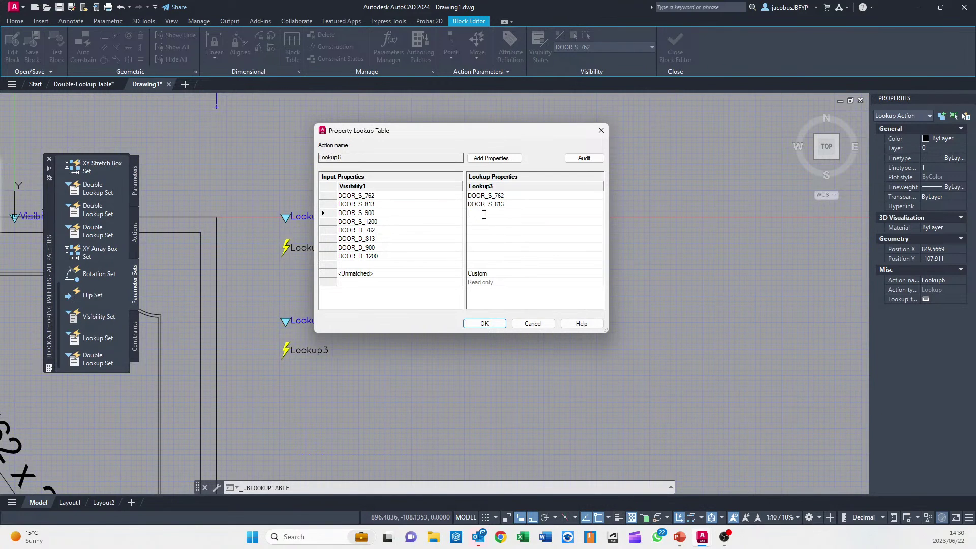
pyautogui.click(324, 224)
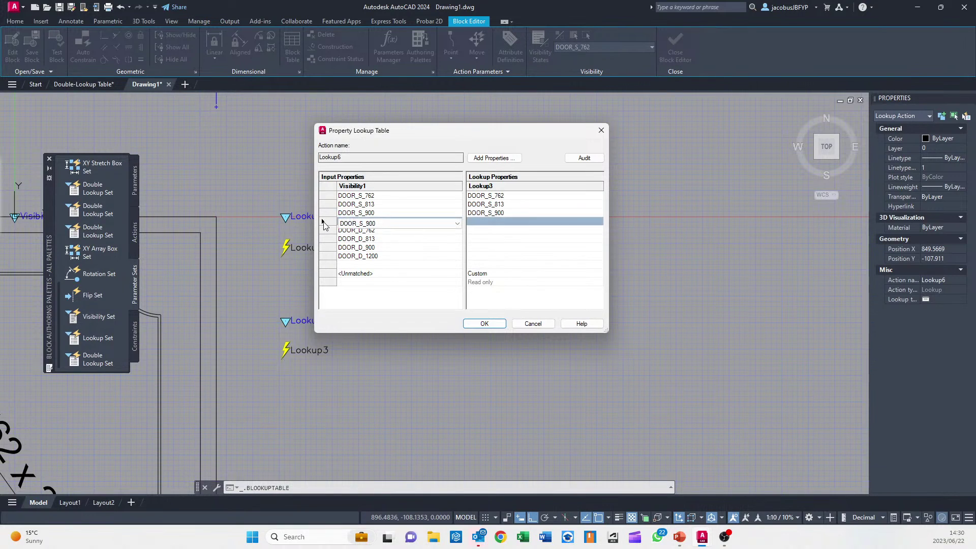
pyautogui.click(479, 222)
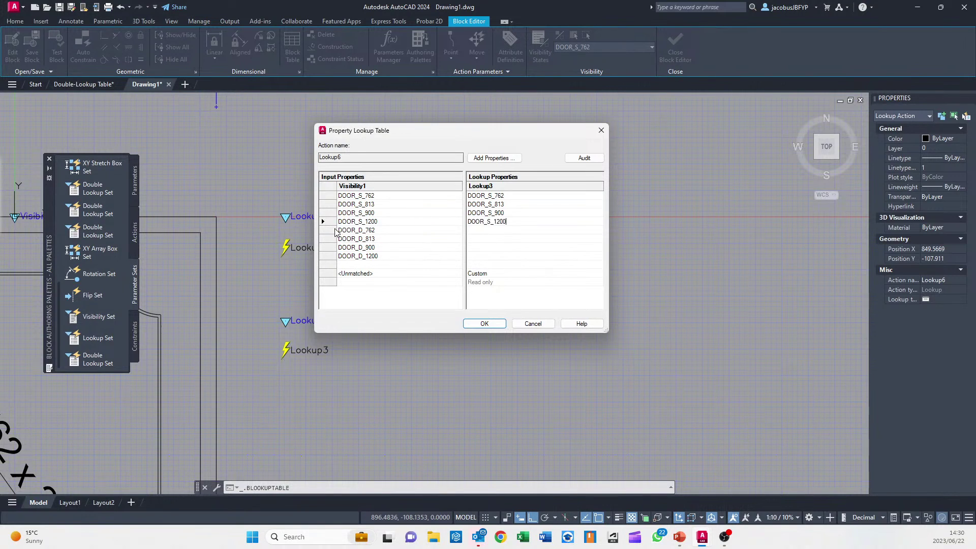
# Enter DOOR_D_762, DOOR_D_813, DOOR_D_900 and DOOR_D_1200 as Lookup3 values beside the last four matching Visibility1 rows
pyautogui.click(336, 231)
pyautogui.click(494, 231)
pyautogui.click(325, 241)
pyautogui.click(523, 239)
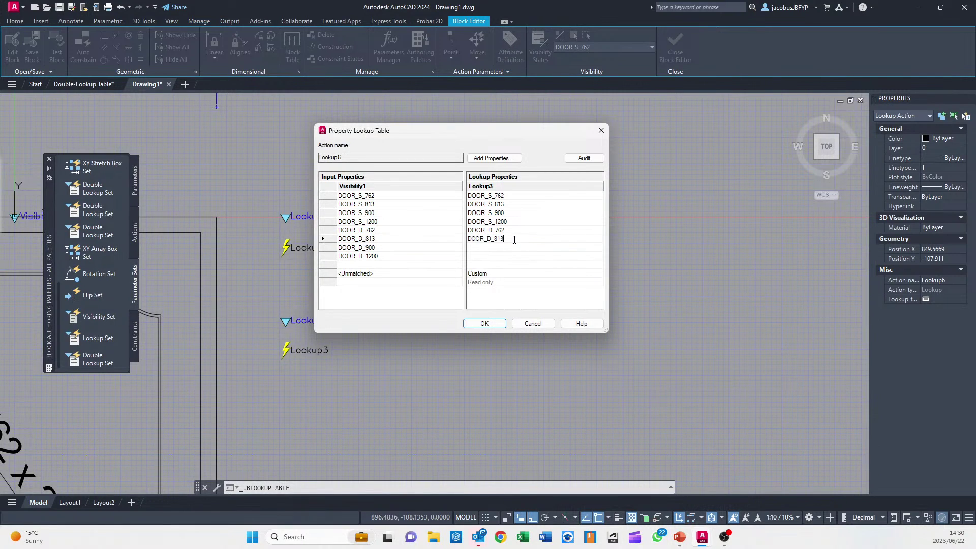
pyautogui.click(333, 249)
pyautogui.click(482, 248)
pyautogui.click(331, 257)
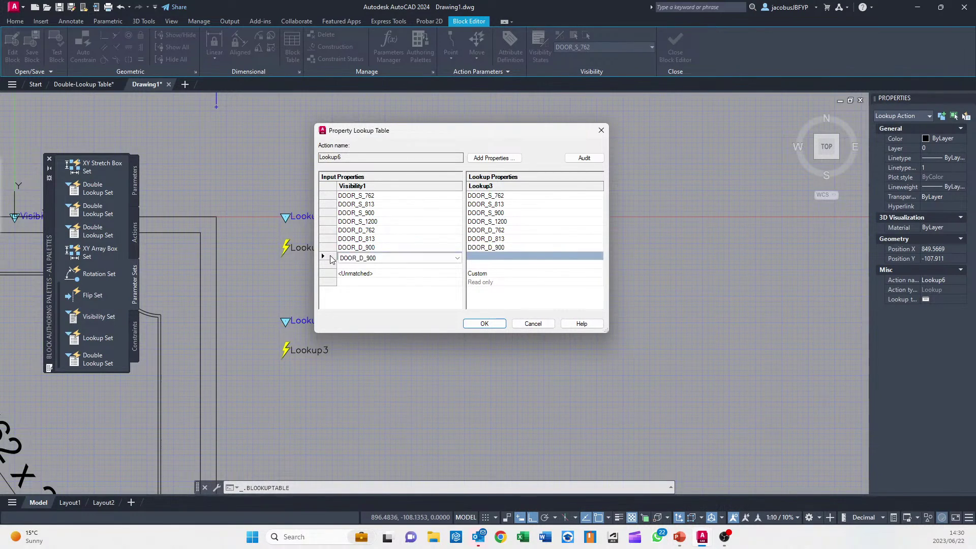
pyautogui.click(517, 256)
pyautogui.moveTo(329, 202); pyautogui.dragTo(329, 256)
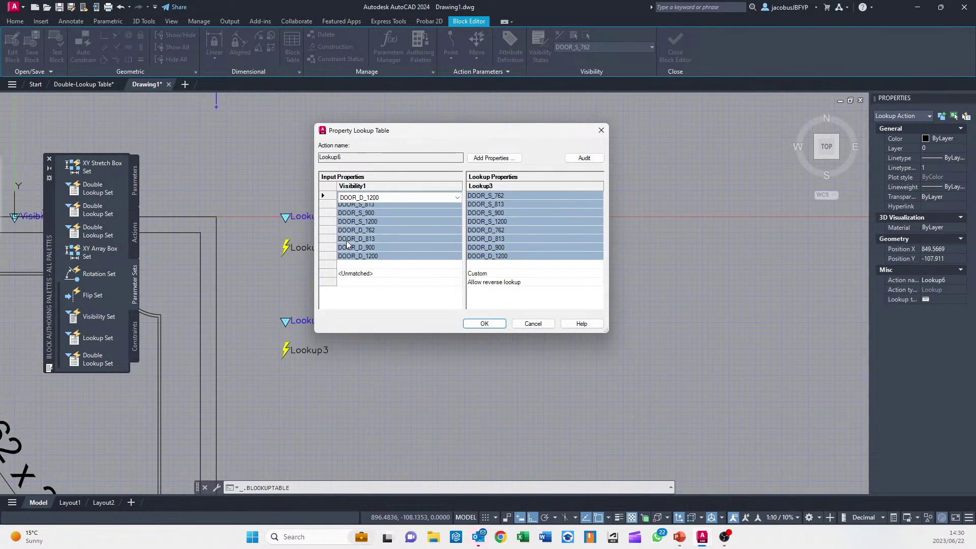
pyautogui.click(534, 196)
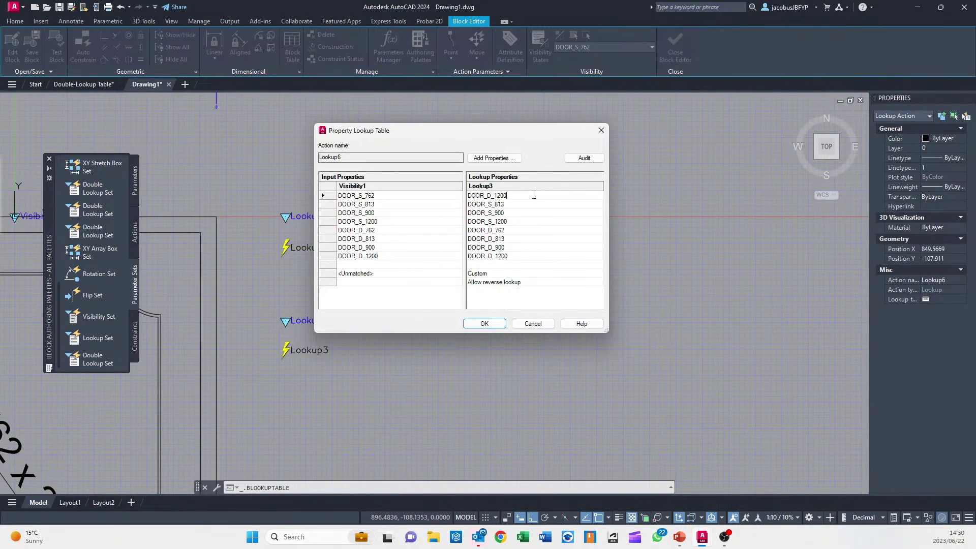
pyautogui.click(330, 197)
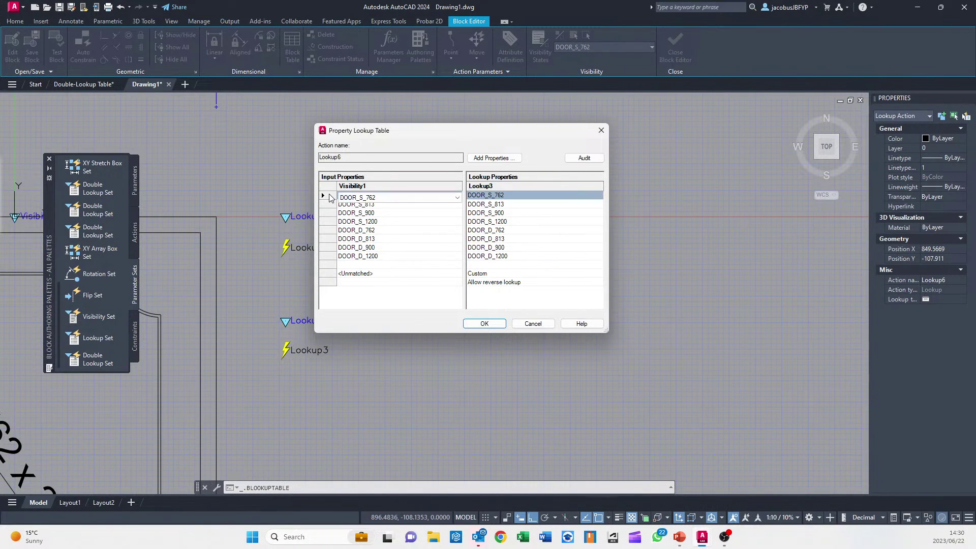
pyautogui.click(540, 195)
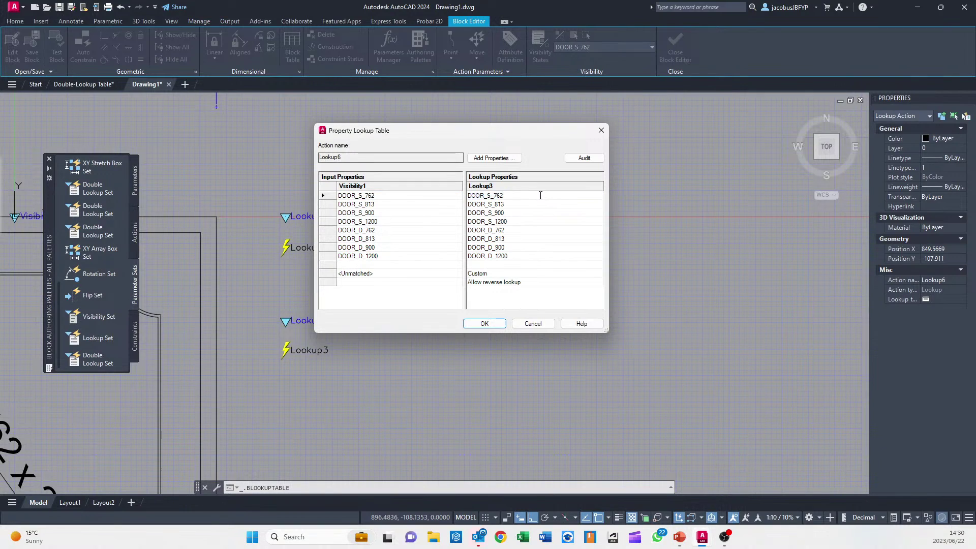
# Check the Lookup3 values row by row and accept the Lookup6 property lookup table
pyautogui.click(539, 248)
pyautogui.click(526, 196)
pyautogui.click(519, 204)
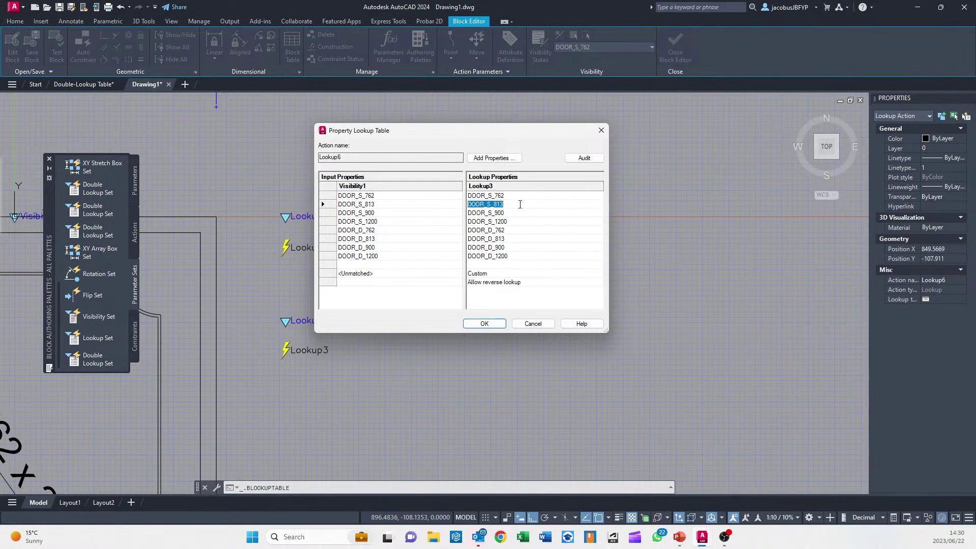
pyautogui.click(518, 213)
pyautogui.click(524, 231)
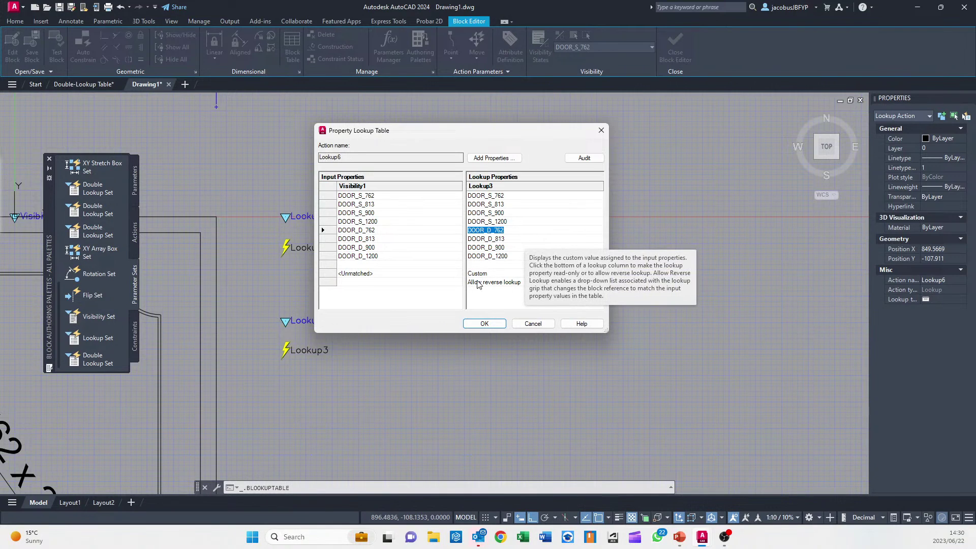
pyautogui.click(514, 257)
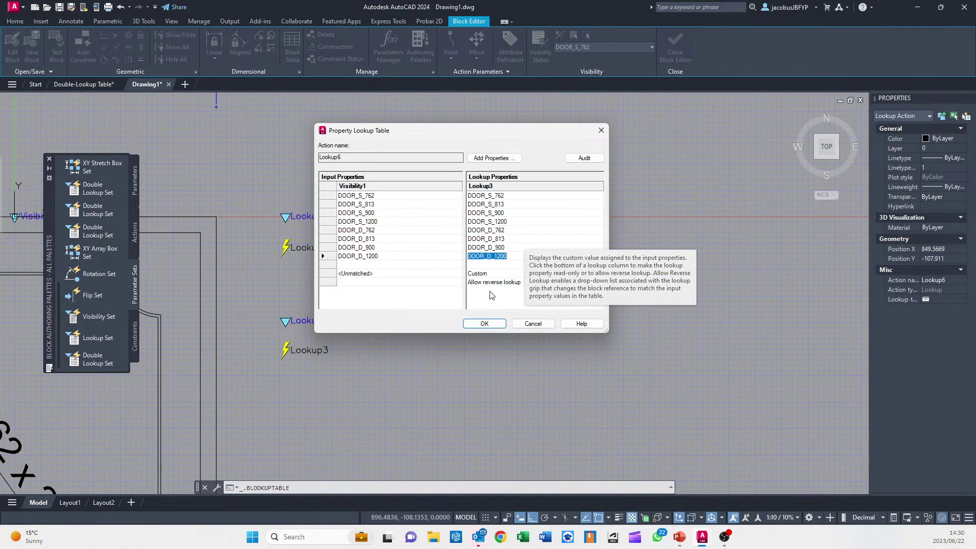
pyautogui.click(512, 256)
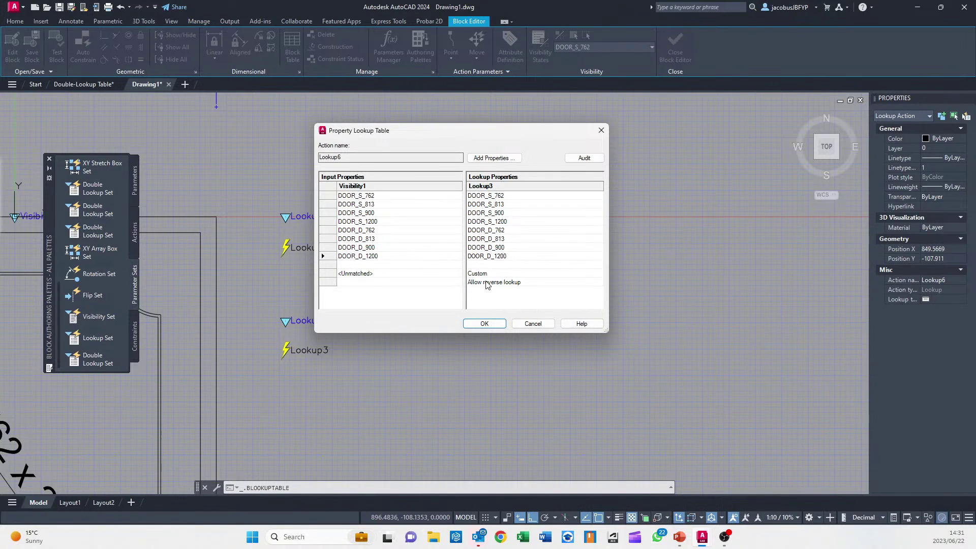
pyautogui.click(488, 326)
# Close the Block Editor and save the changes to the DOOR block
pyautogui.moveTo(373, 312); pyautogui.dragTo(558, 313, button='middle')
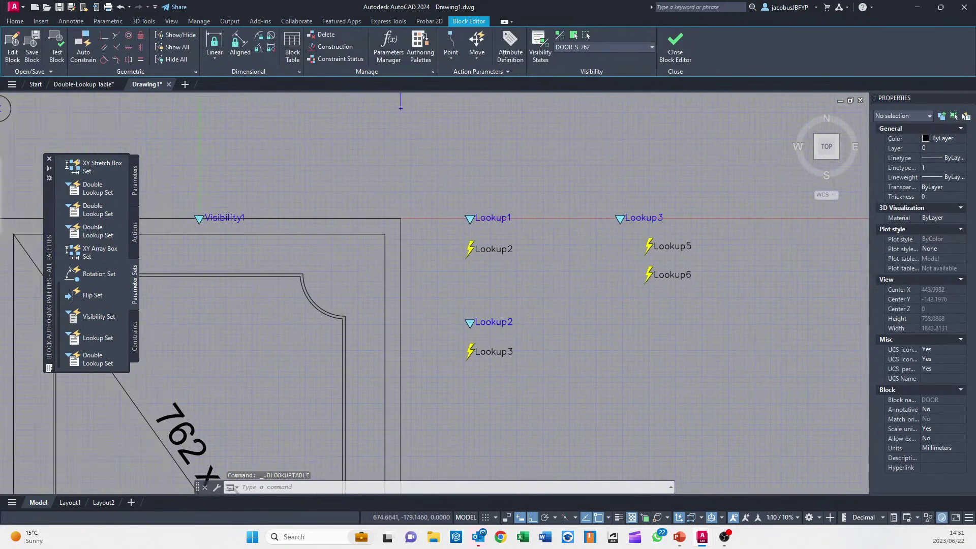
pyautogui.scroll(-3, 358, 289)
pyautogui.moveTo(448, 293); pyautogui.dragTo(403, 270, button='middle')
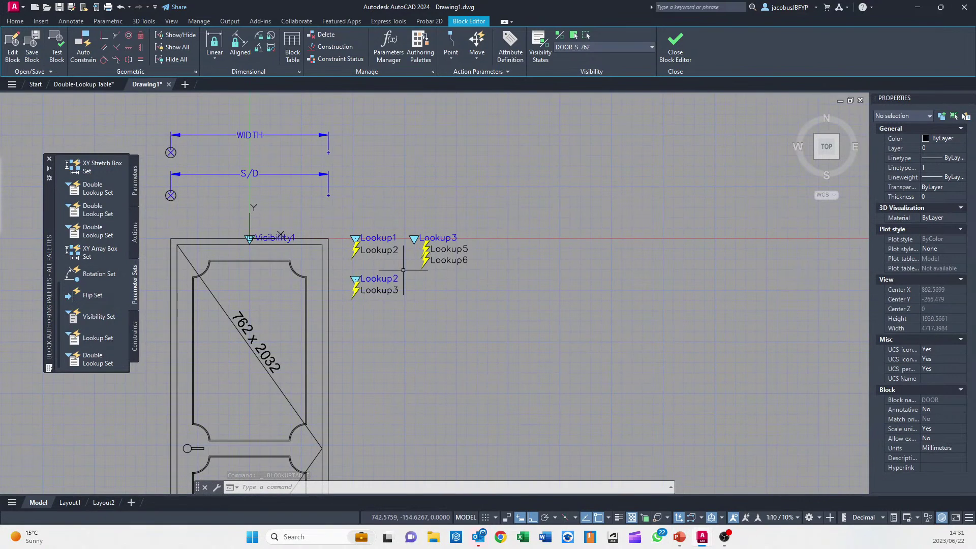
pyautogui.scroll(-4, 523, 279)
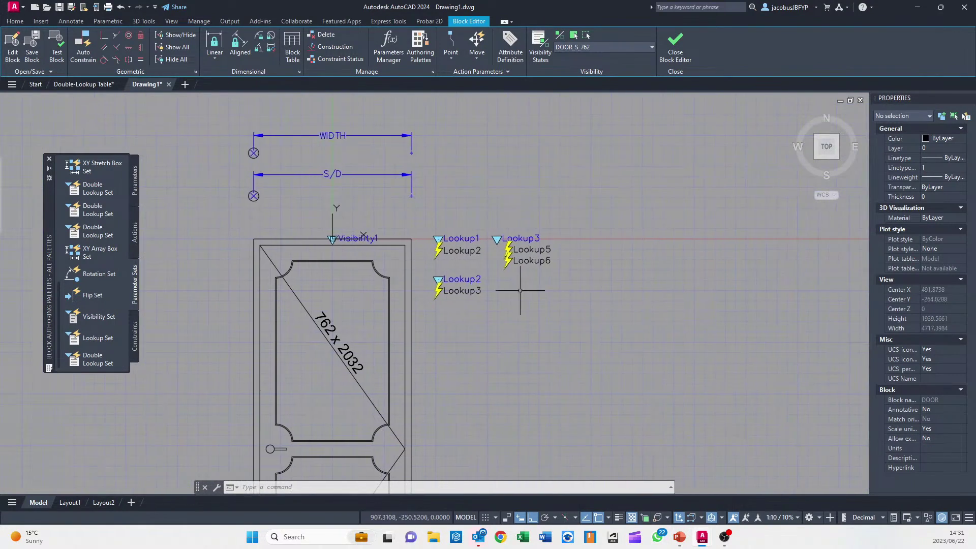
pyautogui.moveTo(487, 262)
pyautogui.mouseDown(button='middle')
pyautogui.moveTo(412, 237)
pyautogui.moveTo(433, 284)
pyautogui.mouseUp(button='middle')
pyautogui.scroll(2, 394, 211)
pyautogui.scroll(-2, 395, 211)
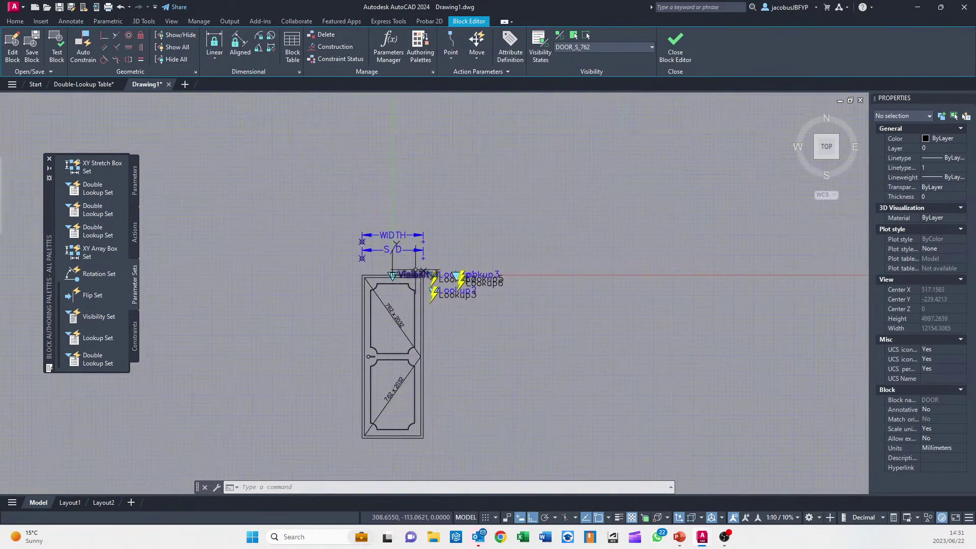
pyautogui.scroll(4, 412, 252)
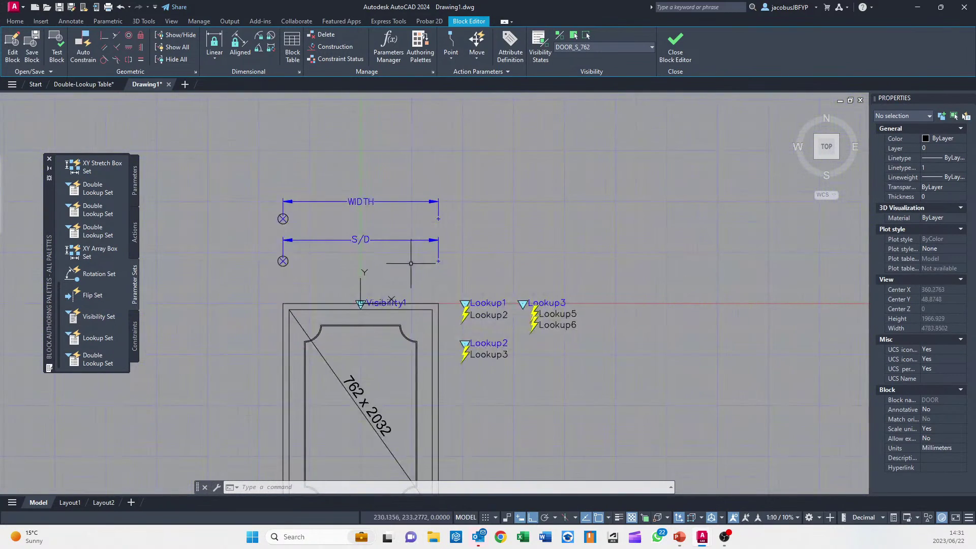
pyautogui.click(680, 46)
pyautogui.click(472, 249)
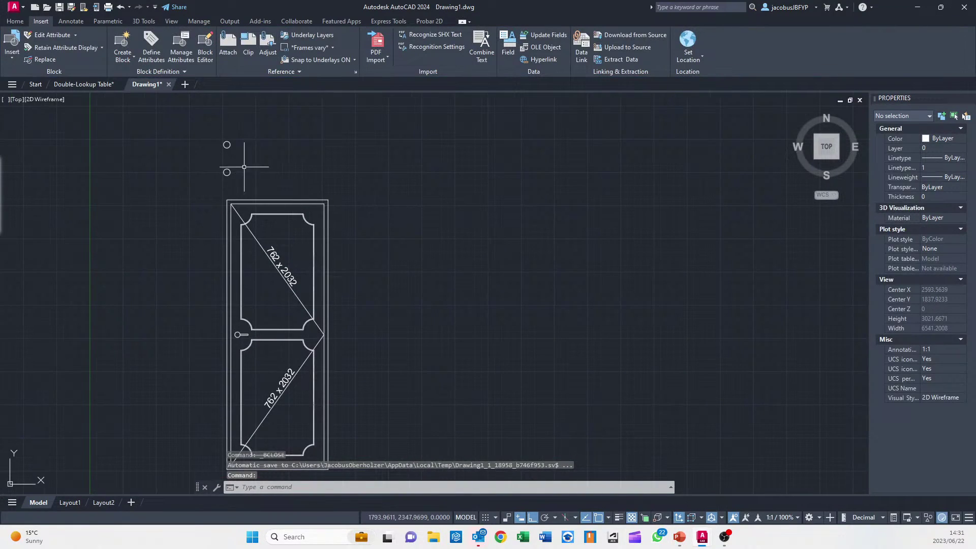
# Select the DOOR block in the drawing and test its Lookup2 width options 813 and 900
pyautogui.click(258, 200)
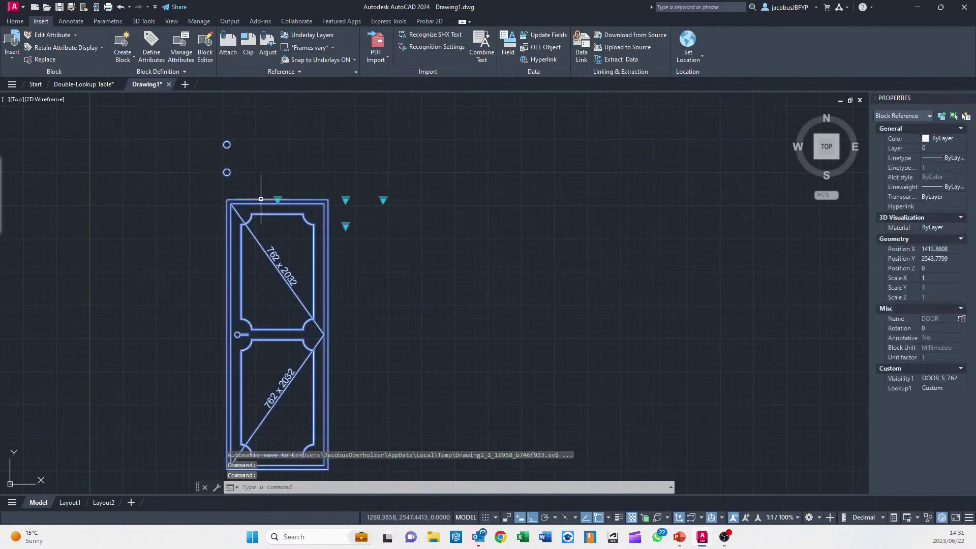
pyautogui.click(345, 200)
pyautogui.click(416, 266)
pyautogui.click(356, 227)
pyautogui.click(345, 228)
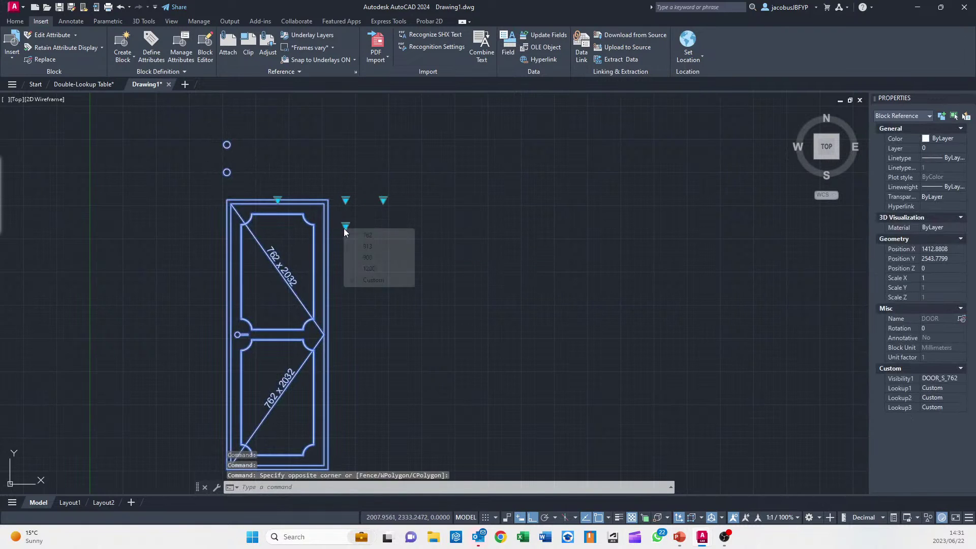
pyautogui.click(358, 245)
pyautogui.click(345, 226)
pyautogui.click(365, 256)
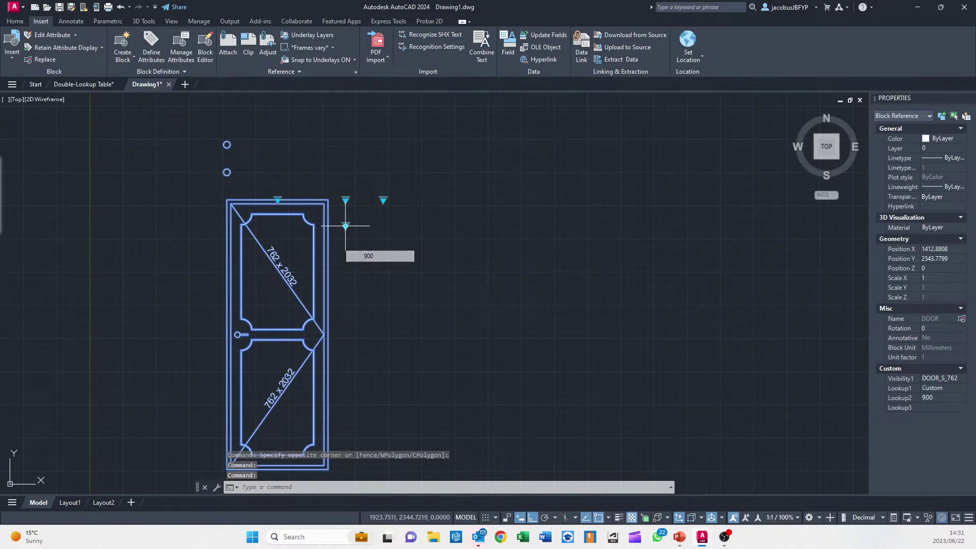
# Test the DOOR block's Lookup2 width option 762 and inspect the door in the drawing
pyautogui.click(346, 226)
pyautogui.click(359, 235)
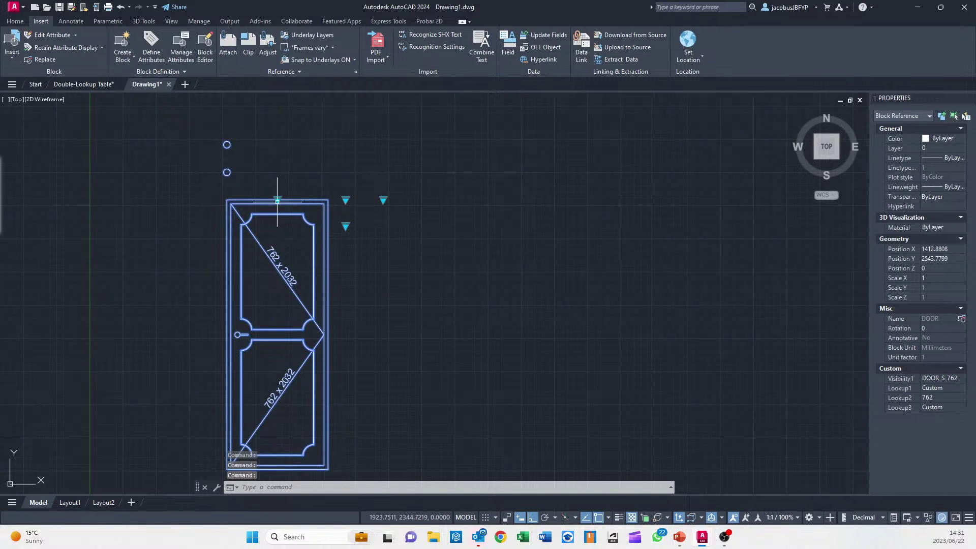
pyautogui.scroll(5, 285, 191)
pyautogui.scroll(-8, 285, 192)
pyautogui.scroll(4, 360, 197)
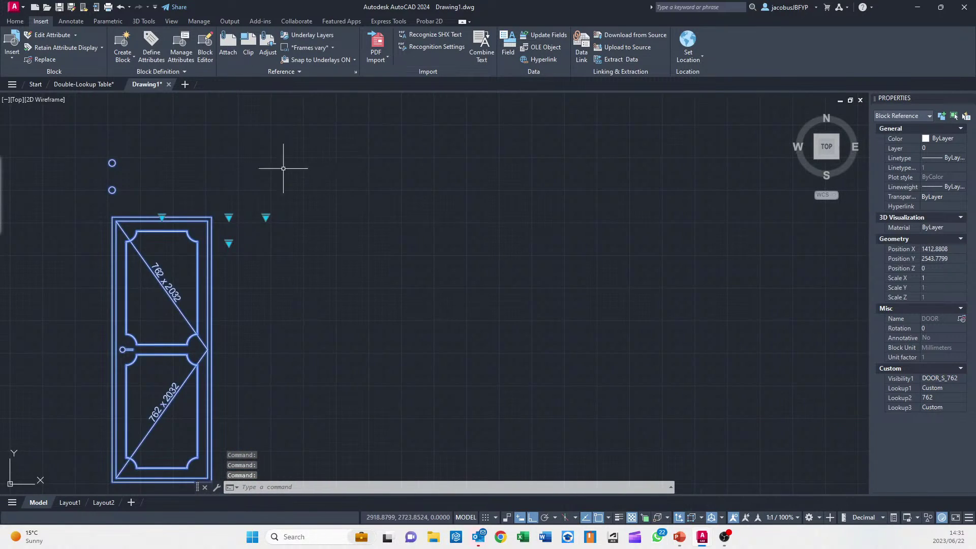
pyautogui.scroll(-2, 283, 168)
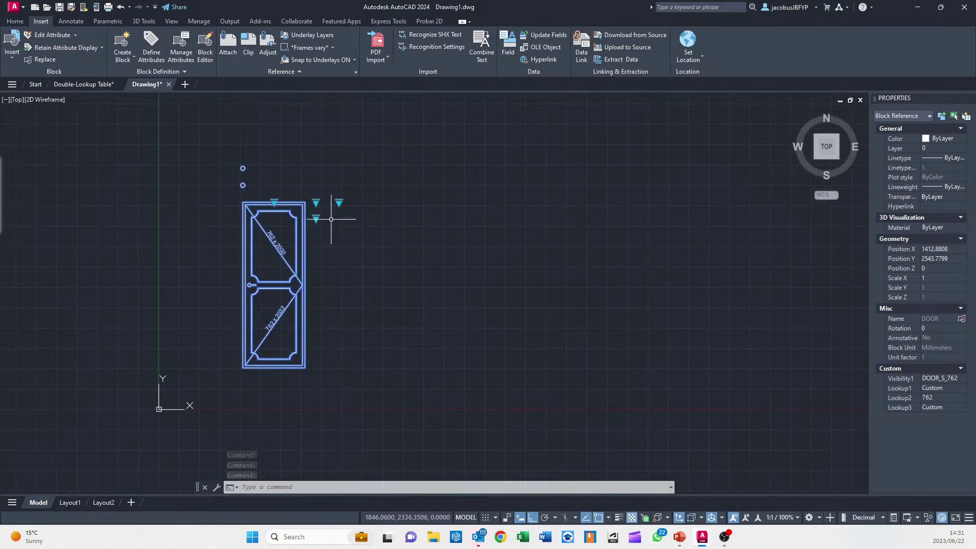
# Open the DOOR block definition in the Block Editor
pyautogui.moveTo(287, 199); pyautogui.dragTo(297, 194, button='middle')
pyautogui.click(205, 51)
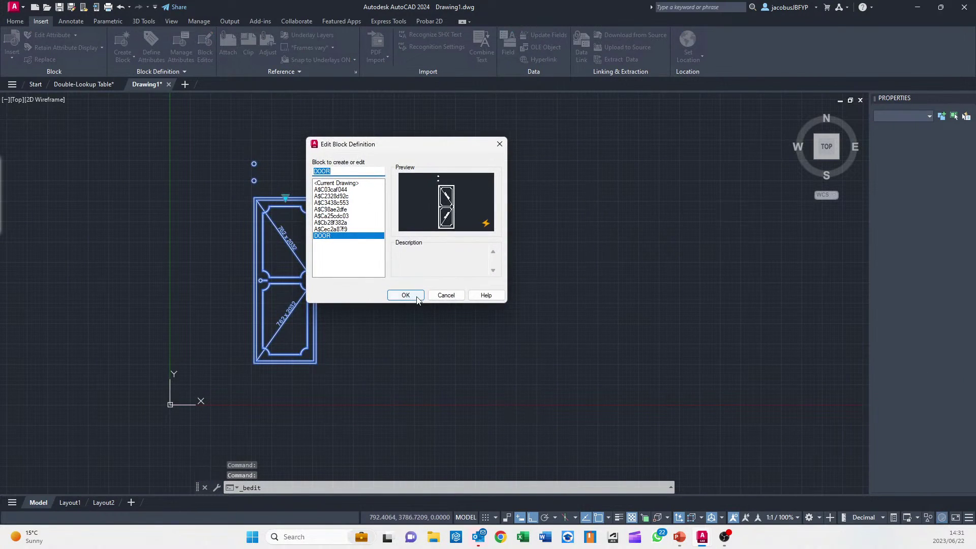
pyautogui.click(416, 298)
pyautogui.click(462, 242)
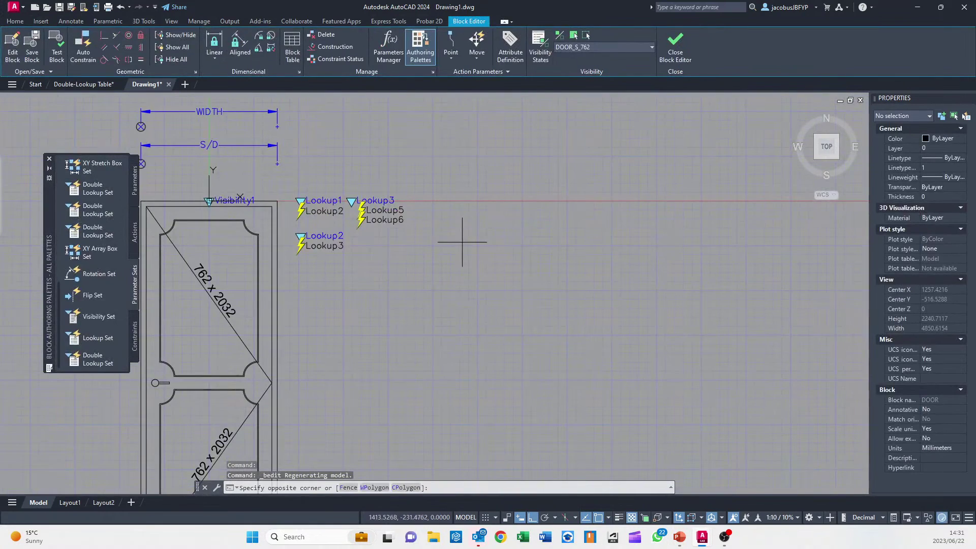
pyautogui.click(462, 242)
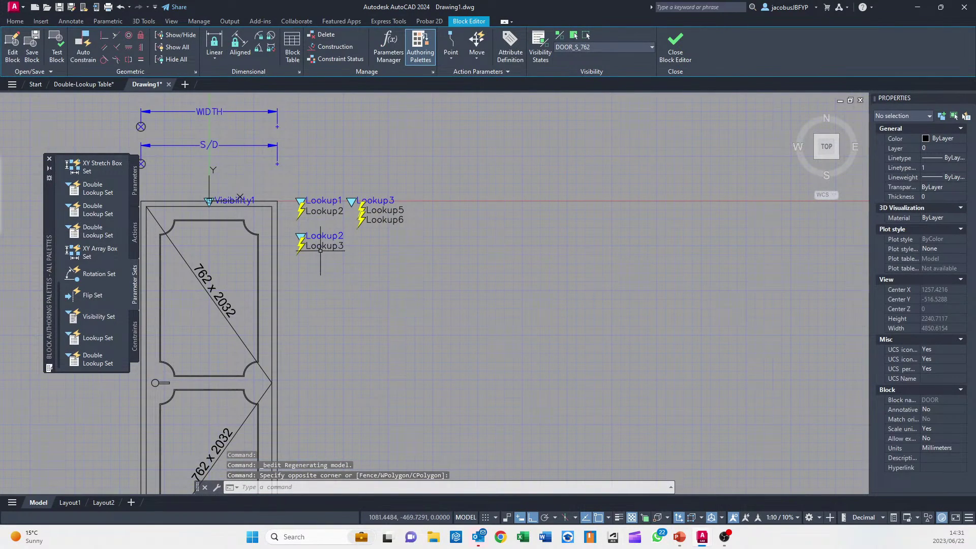
# Turn off property display for the Lookup3 parameter and set its number of grips to 0
pyautogui.moveTo(383, 252); pyautogui.dragTo(433, 295, button='middle')
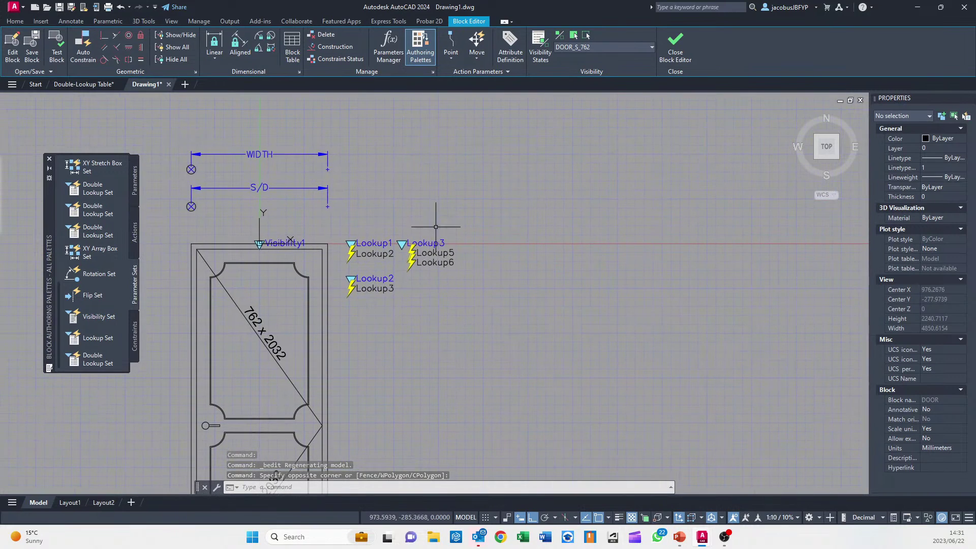
pyautogui.click(430, 244)
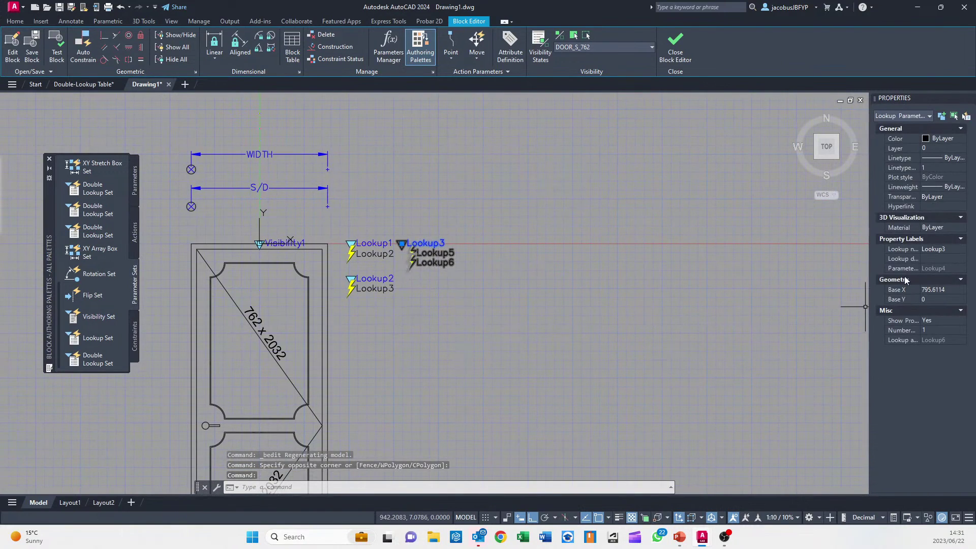
pyautogui.click(944, 321)
pyautogui.click(953, 321)
pyautogui.click(936, 339)
pyautogui.click(942, 330)
pyautogui.click(961, 330)
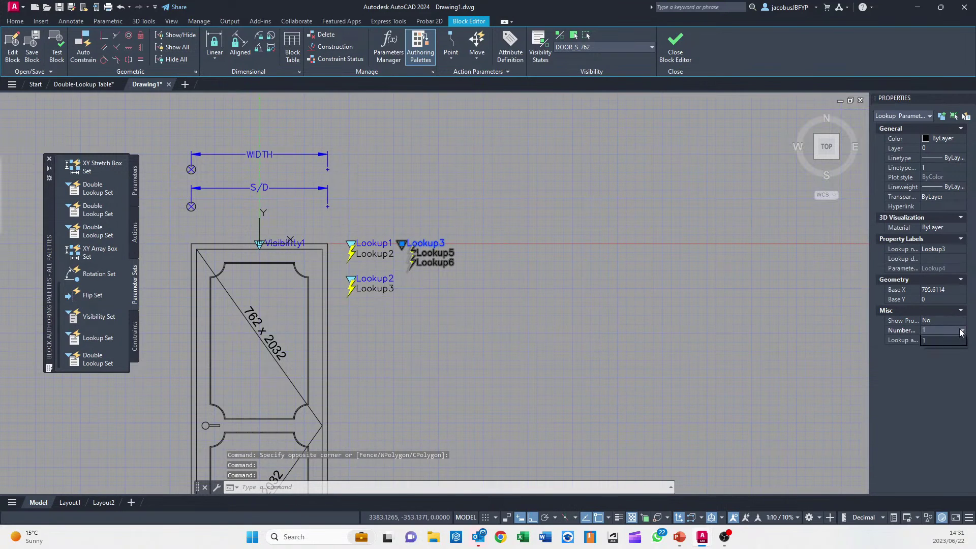
pyautogui.click(951, 341)
pyautogui.click(676, 381)
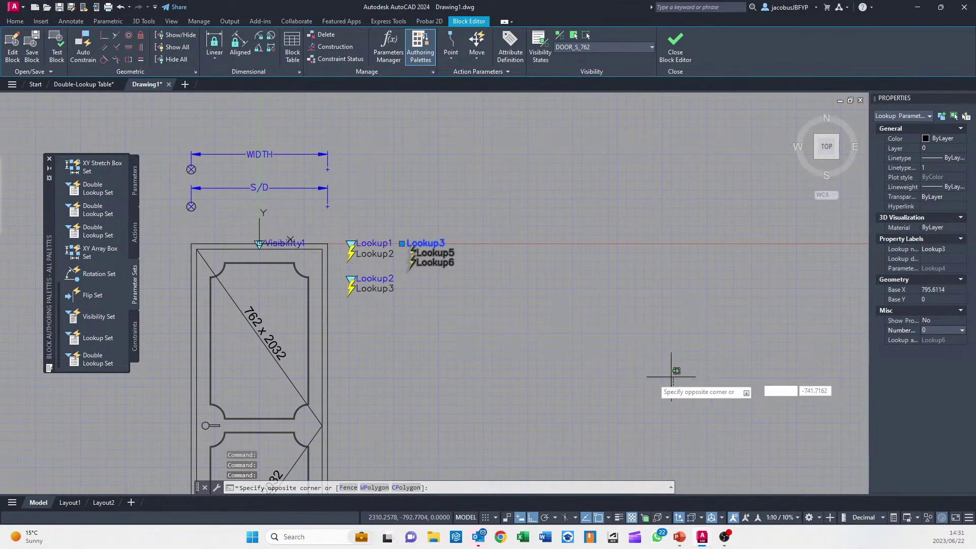
pyautogui.click(672, 377)
pyautogui.moveTo(561, 361); pyautogui.dragTo(657, 351, button='middle')
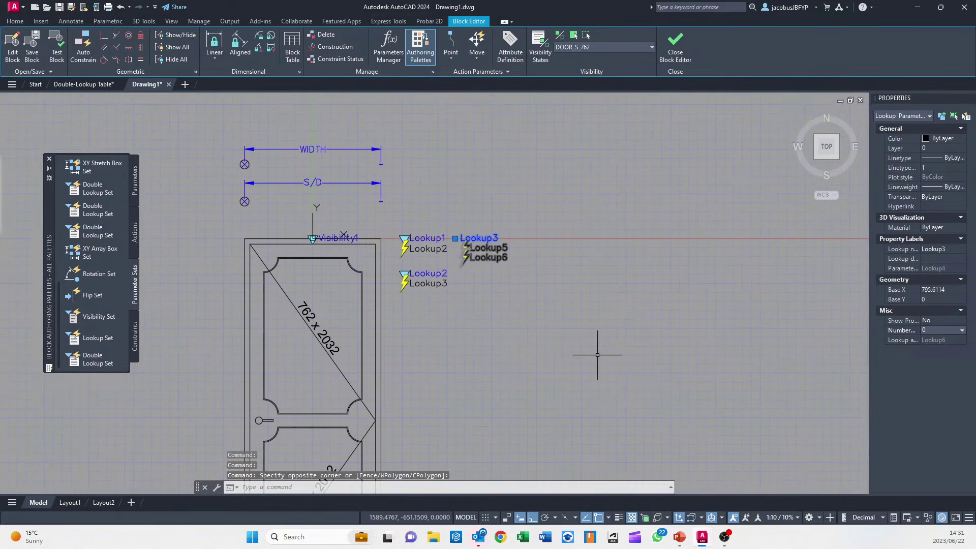
pyautogui.press('Escape')
# Turn off property display for the Visibility1 parameter and set its number of grips to 0
pyautogui.click(335, 236)
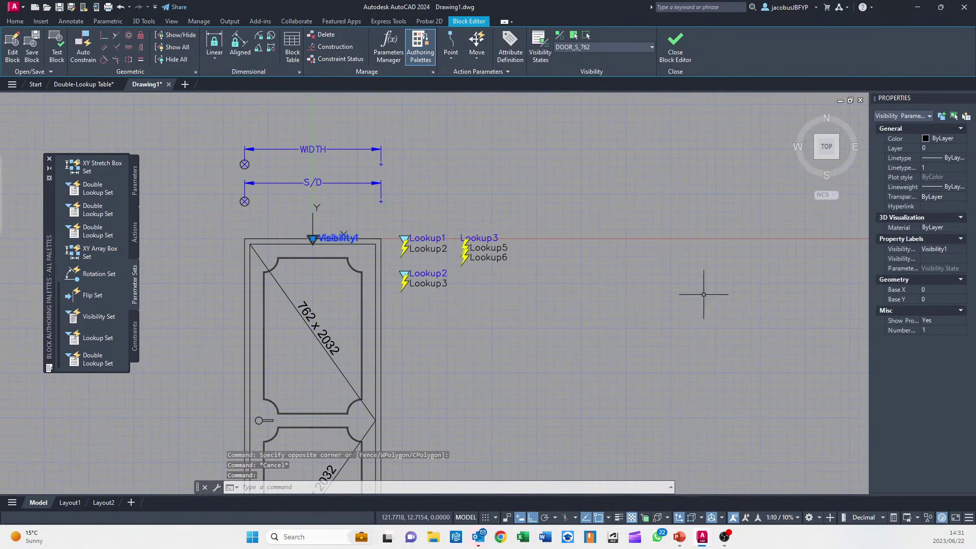
pyautogui.click(948, 321)
pyautogui.click(961, 321)
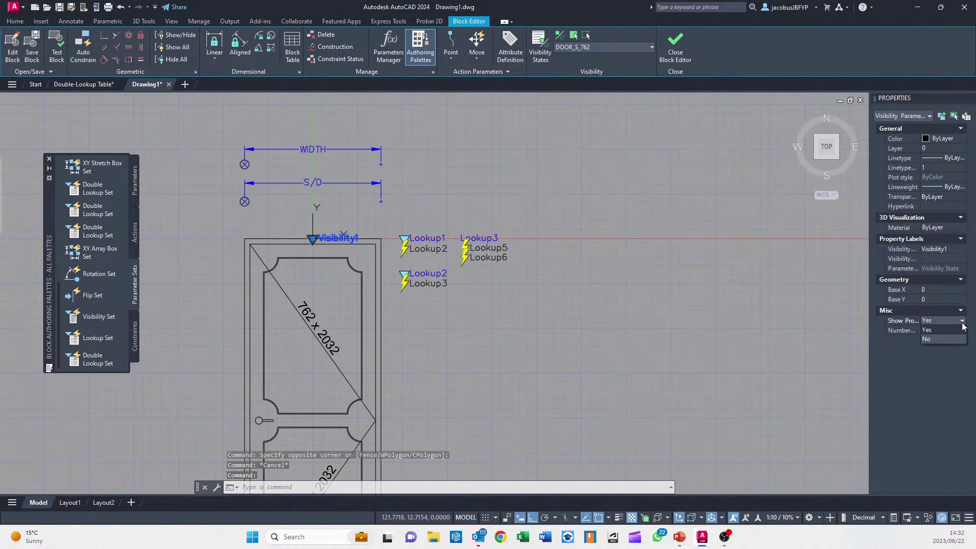
pyautogui.click(936, 339)
pyautogui.click(944, 330)
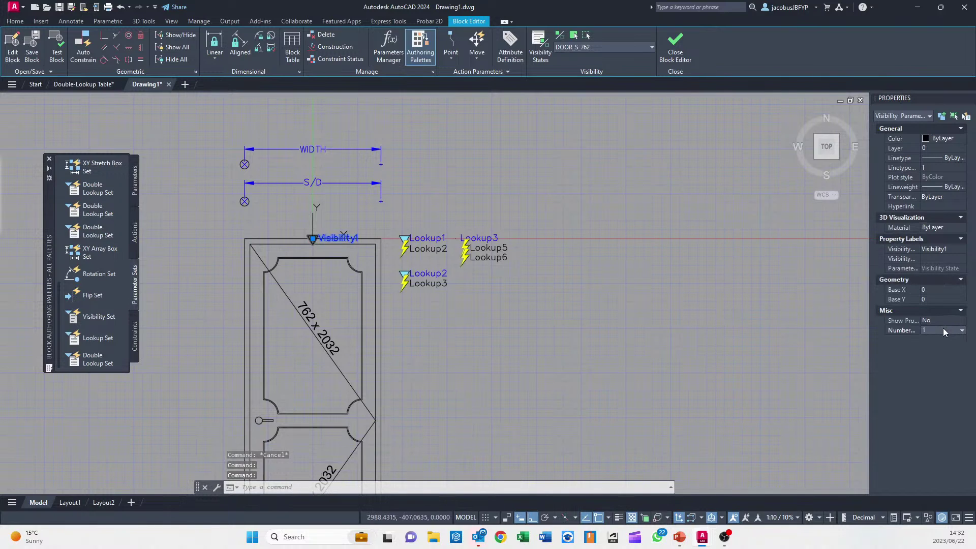
pyautogui.click(961, 331)
pyautogui.click(946, 340)
pyautogui.press('Escape')
# Check which parameters appear in the DOOR_S_813 and DOOR_S_900 visibility states, then return to DOOR_S_762
pyautogui.scroll(3, 437, 249)
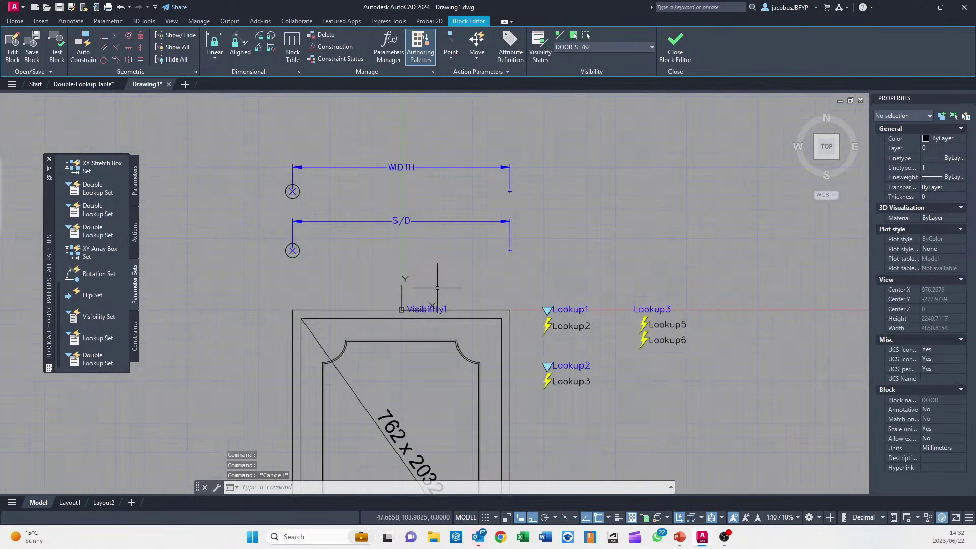
pyautogui.scroll(-3, 431, 225)
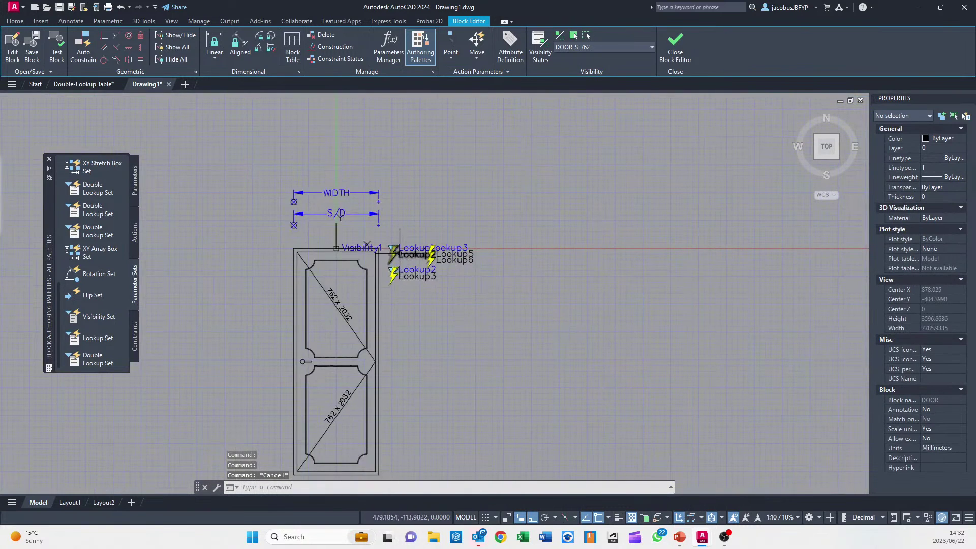
pyautogui.scroll(3, 404, 230)
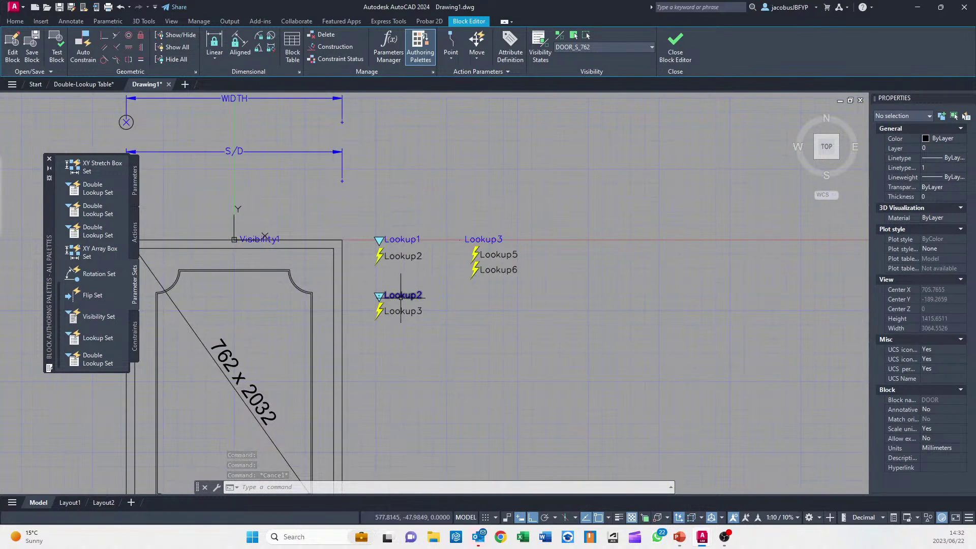
pyautogui.scroll(-3, 400, 293)
pyautogui.moveTo(394, 304); pyautogui.dragTo(415, 251, button='middle')
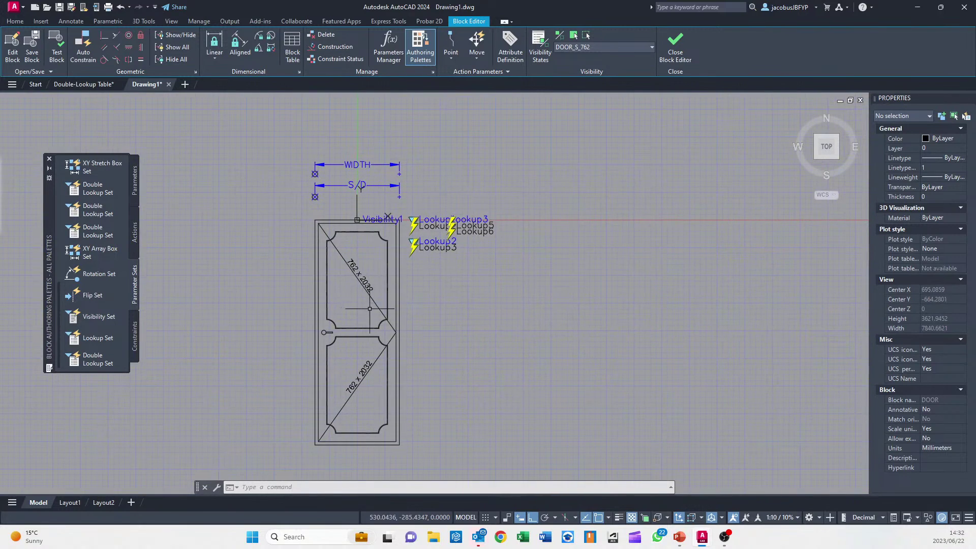
pyautogui.click(600, 46)
pyautogui.click(599, 69)
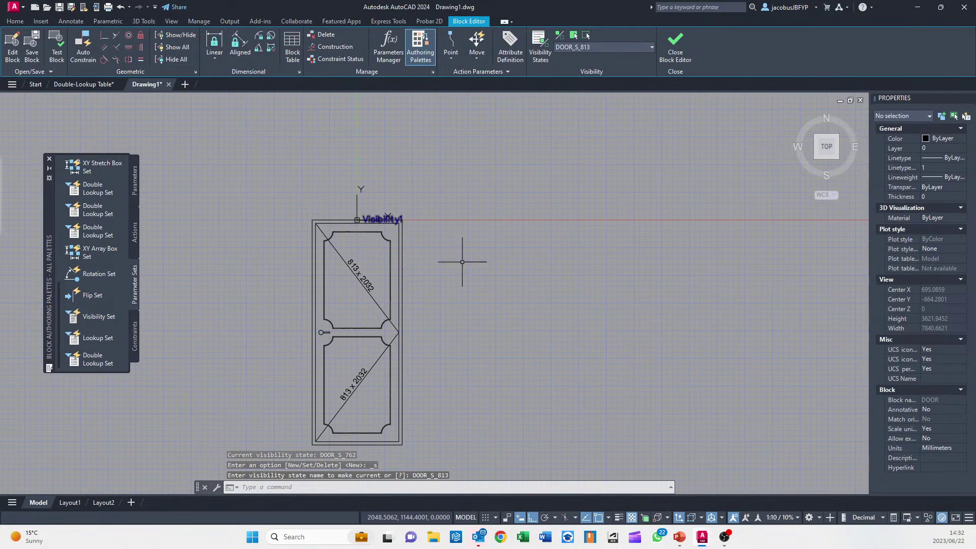
pyautogui.scroll(-2, 462, 262)
pyautogui.click(588, 47)
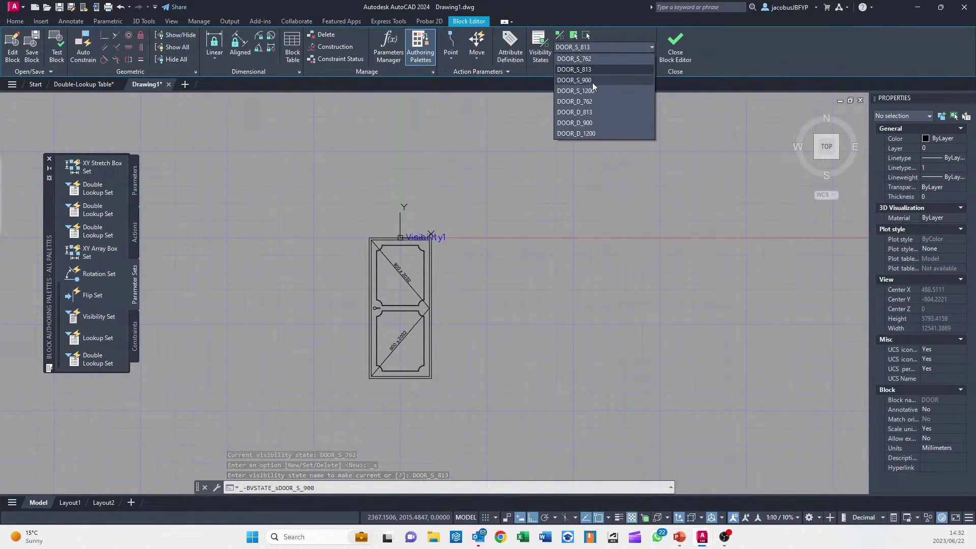
pyautogui.click(593, 81)
pyautogui.click(599, 48)
pyautogui.click(598, 59)
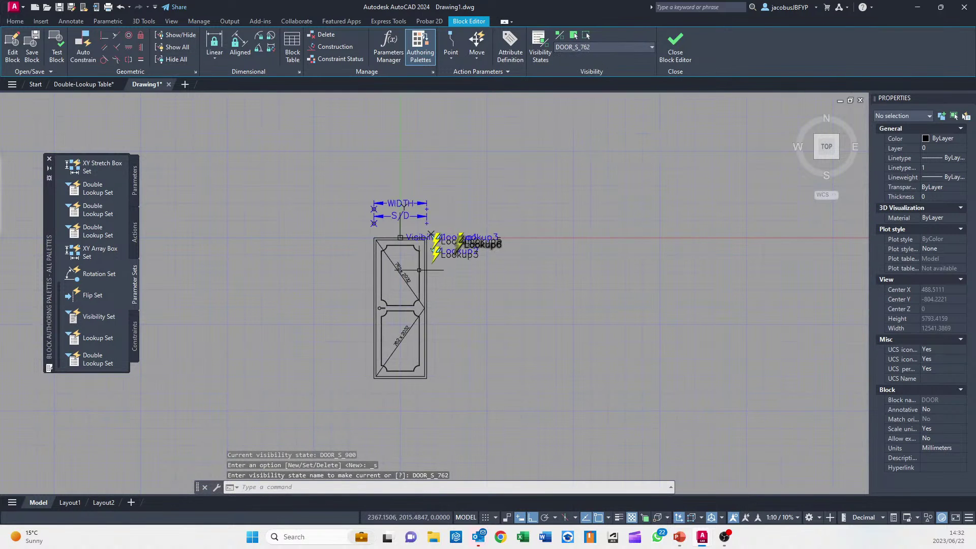
# Make the WIDTH, S/D, Lookup1 and Lookup2 parameters and their lookup actions visible in all visibility states with BVSHOW
pyautogui.scroll(5, 448, 236)
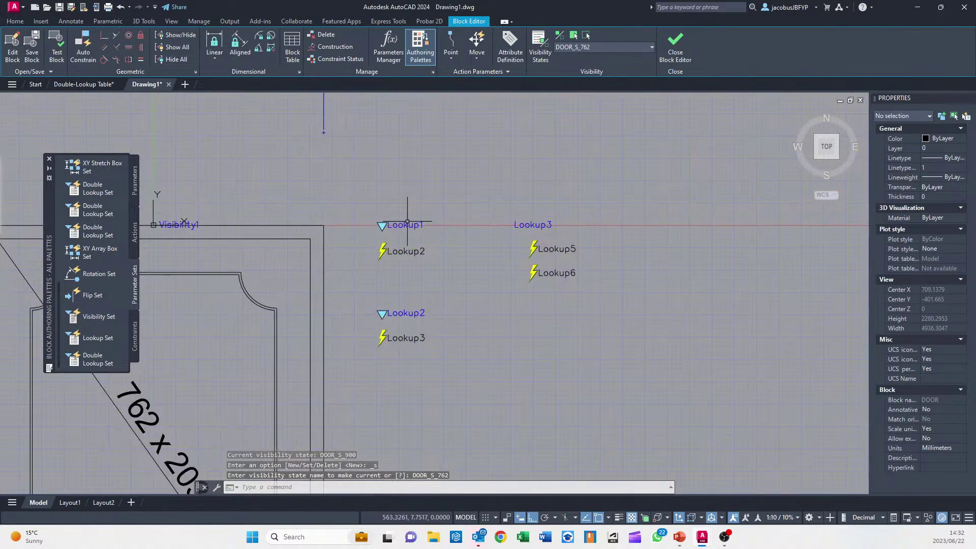
pyautogui.scroll(-2, 405, 292)
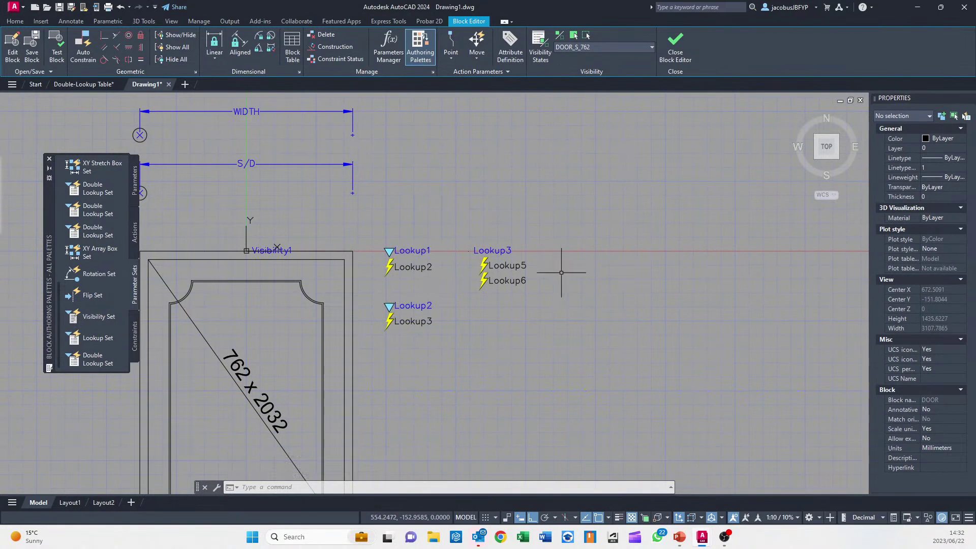
pyautogui.moveTo(561, 273); pyautogui.dragTo(637, 232, button='middle')
pyautogui.moveTo(516, 187); pyautogui.dragTo(448, 291)
pyautogui.click(519, 185)
pyautogui.click(451, 314)
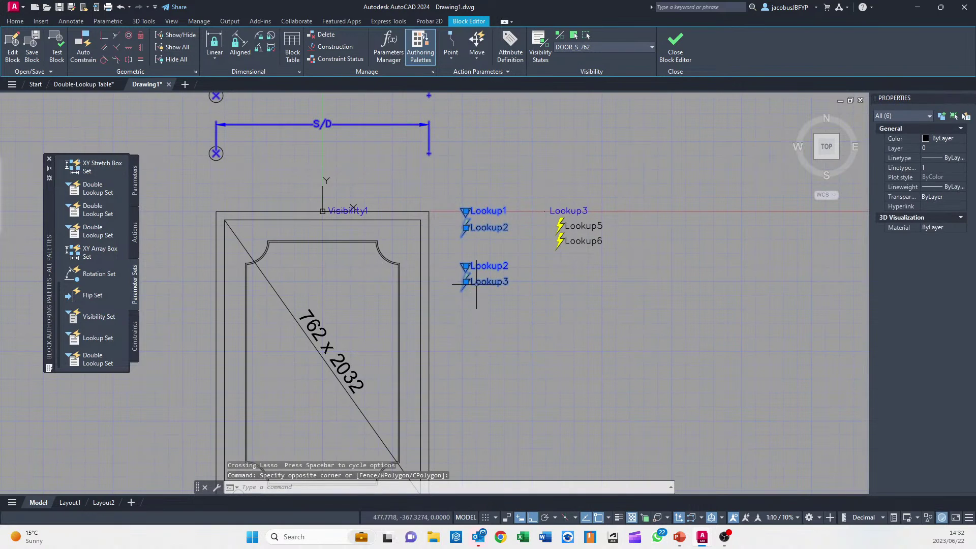
pyautogui.moveTo(476, 284); pyautogui.dragTo(431, 322, button='middle')
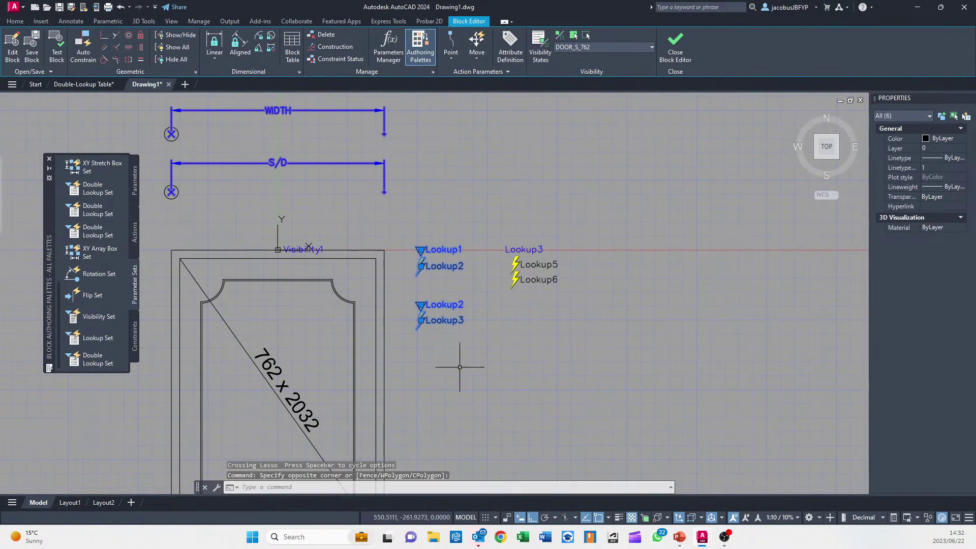
pyautogui.write('bv')
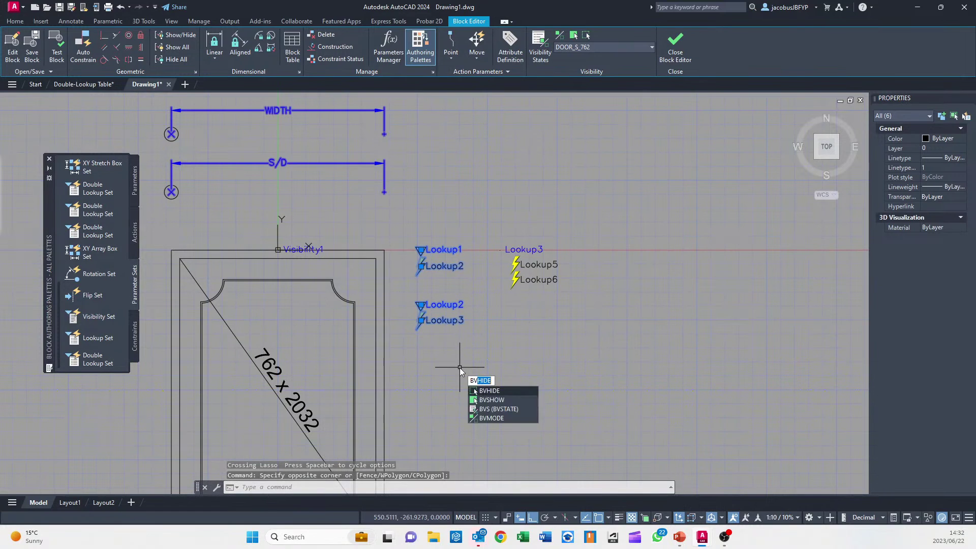
pyautogui.click(484, 399)
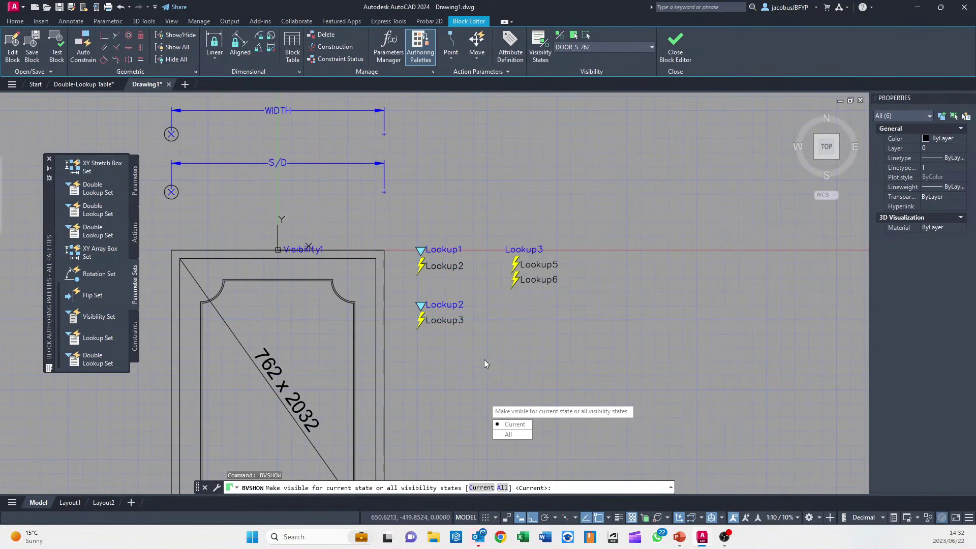
pyautogui.click(511, 435)
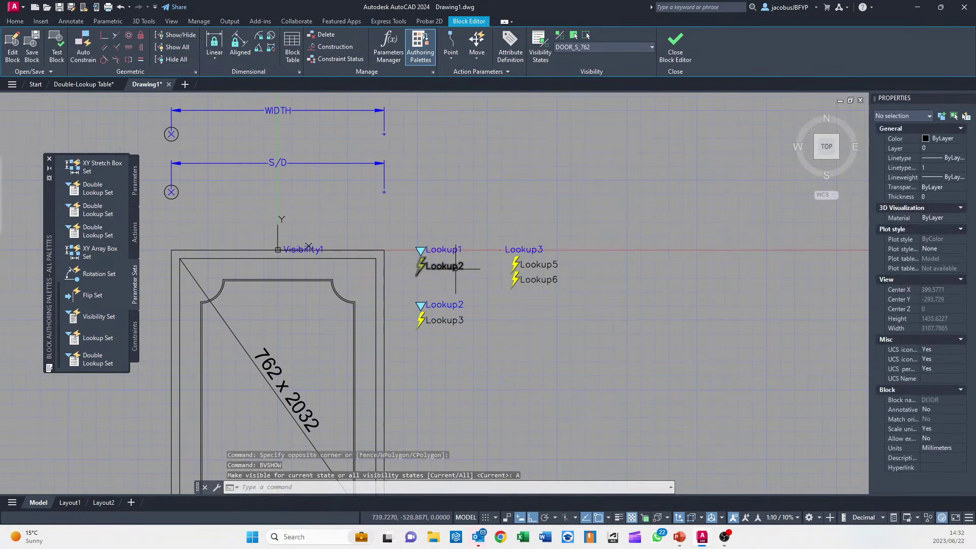
# Check the lookup parameters in states DOOR_S_813, DOOR_S_900 and DOOR_D_762, then return to DOOR_S_762
pyautogui.scroll(-2, 456, 270)
pyautogui.click(644, 47)
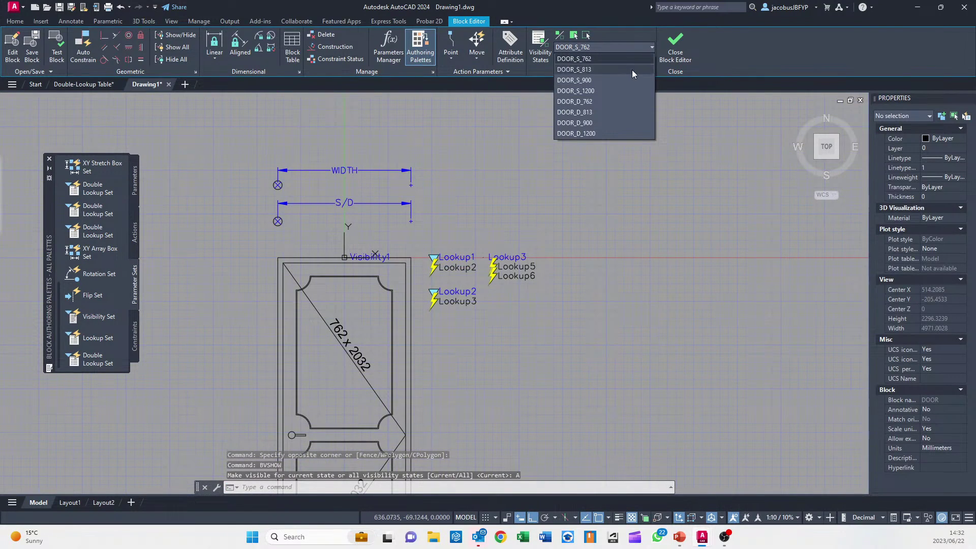
pyautogui.click(633, 69)
pyautogui.click(637, 47)
pyautogui.click(605, 80)
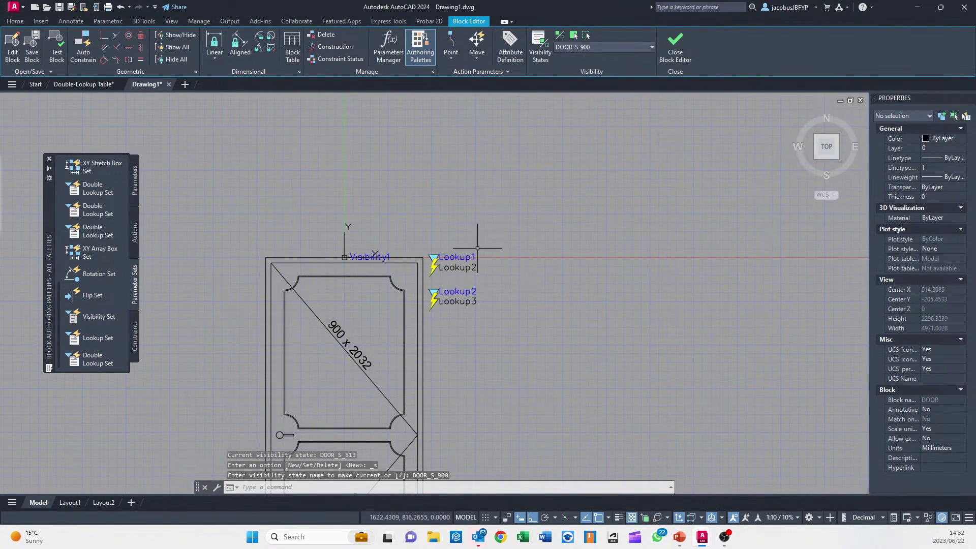
pyautogui.click(612, 45)
pyautogui.click(596, 100)
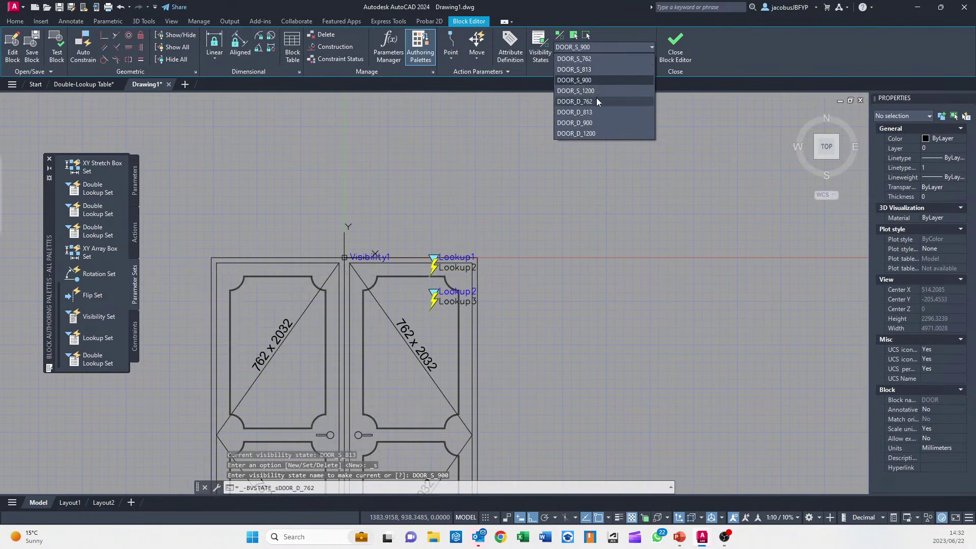
pyautogui.click(615, 47)
pyautogui.click(609, 59)
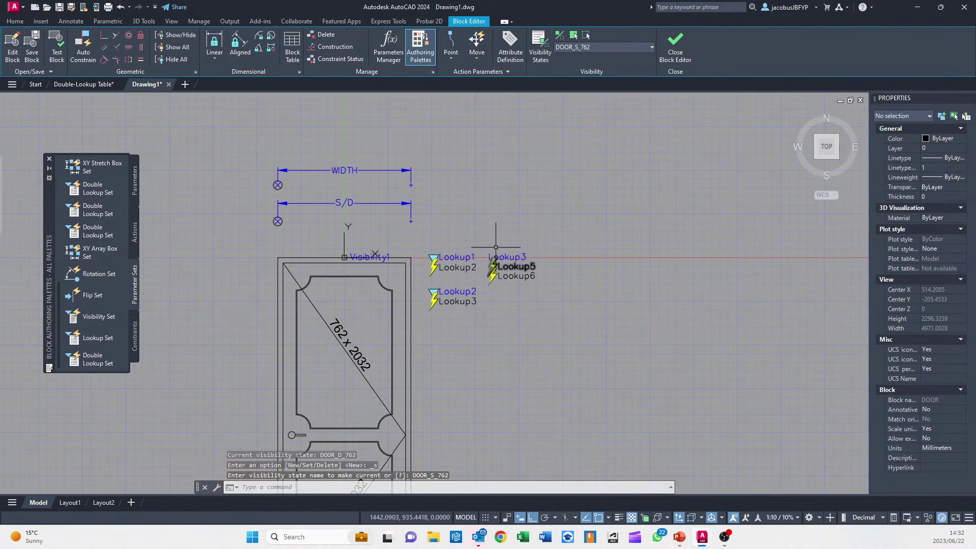
# Hide the two circles at the WIDTH and S/D parameter start points in all visibility states with BVHIDE
pyautogui.scroll(4, 497, 240)
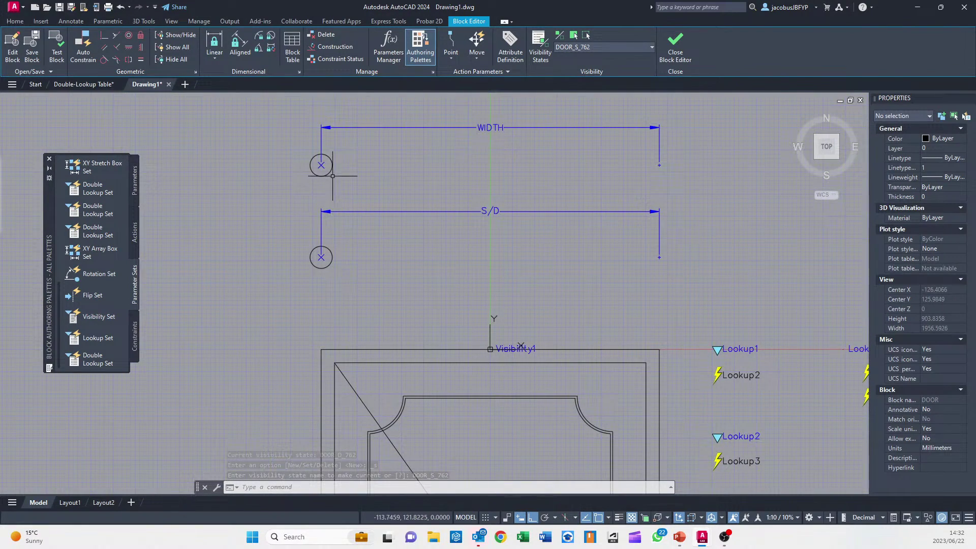
pyautogui.click(309, 167)
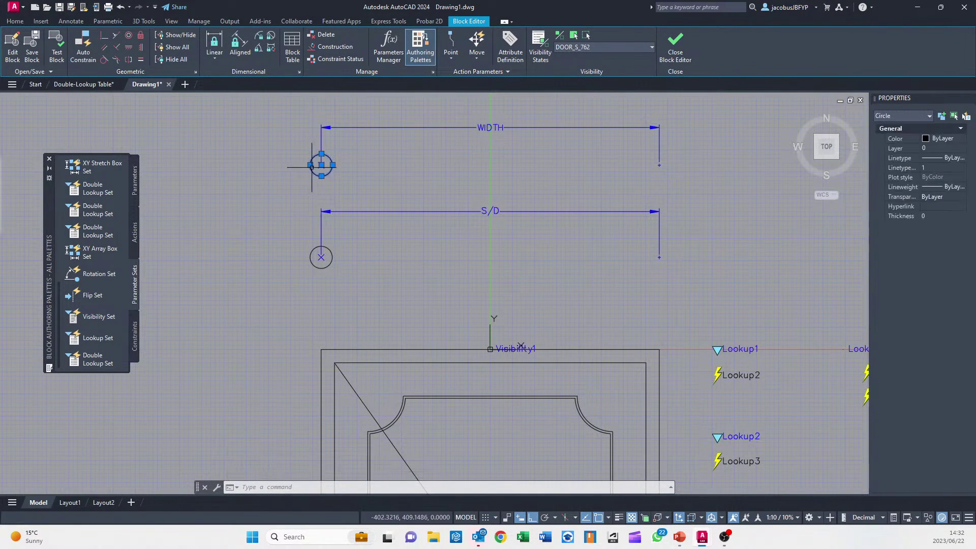
pyautogui.click(329, 264)
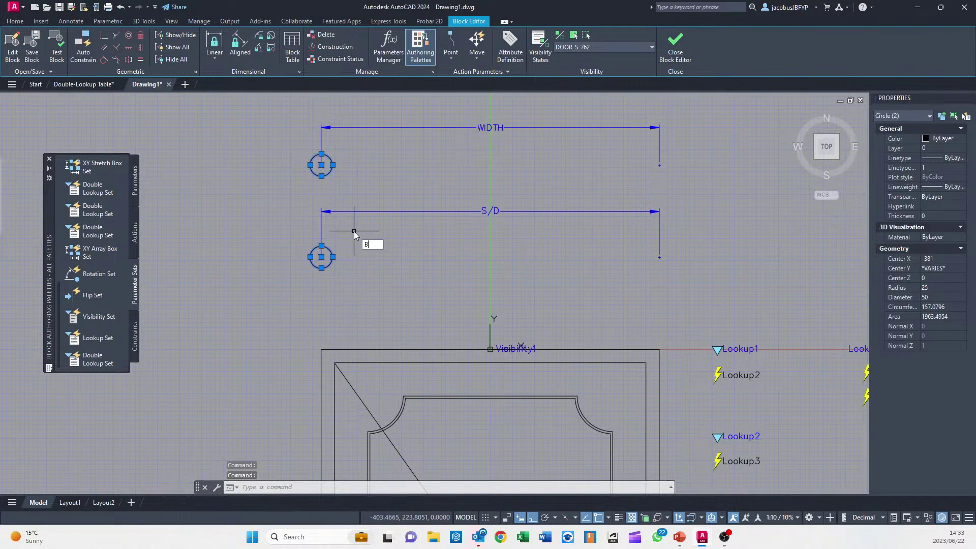
pyautogui.write('VHI')
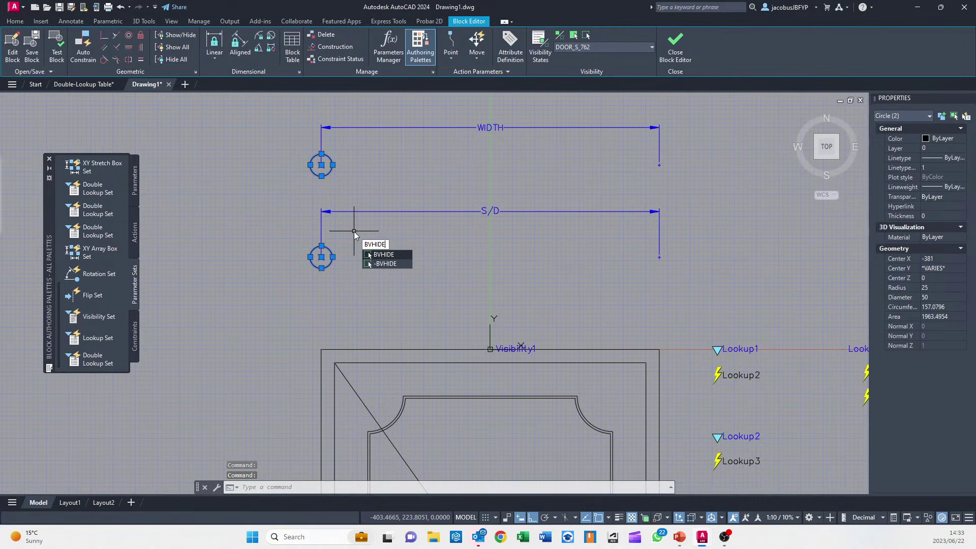
pyautogui.write('DE')
pyautogui.press('Return')
pyautogui.write('A')
pyautogui.press('Return')
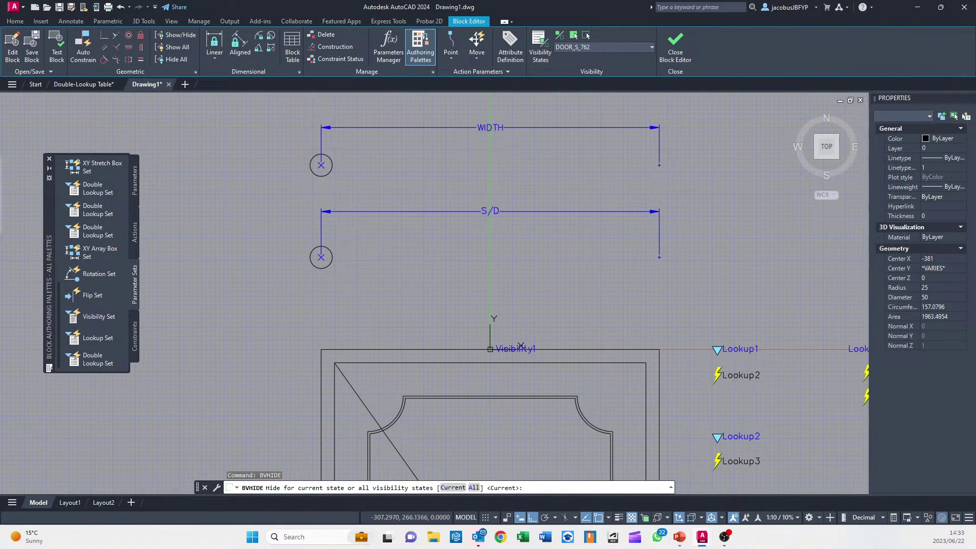
# Check the block geometry and parameters in visibility states DOOR_S_813 and DOOR_S_1200, then return to DOOR_S_762
pyautogui.scroll(-2, 353, 231)
pyautogui.scroll(-2, 354, 230)
pyautogui.click(617, 49)
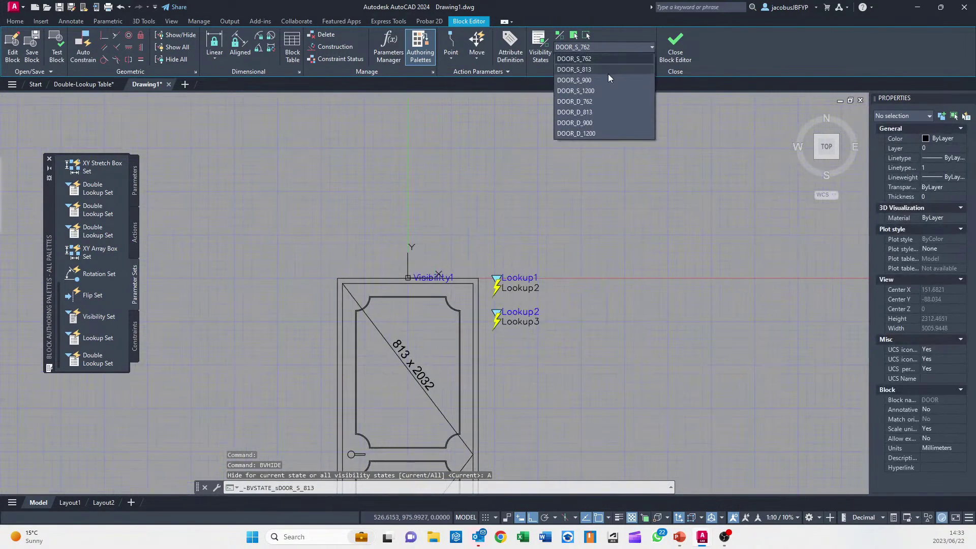
pyautogui.click(608, 74)
pyautogui.click(611, 50)
pyautogui.click(607, 74)
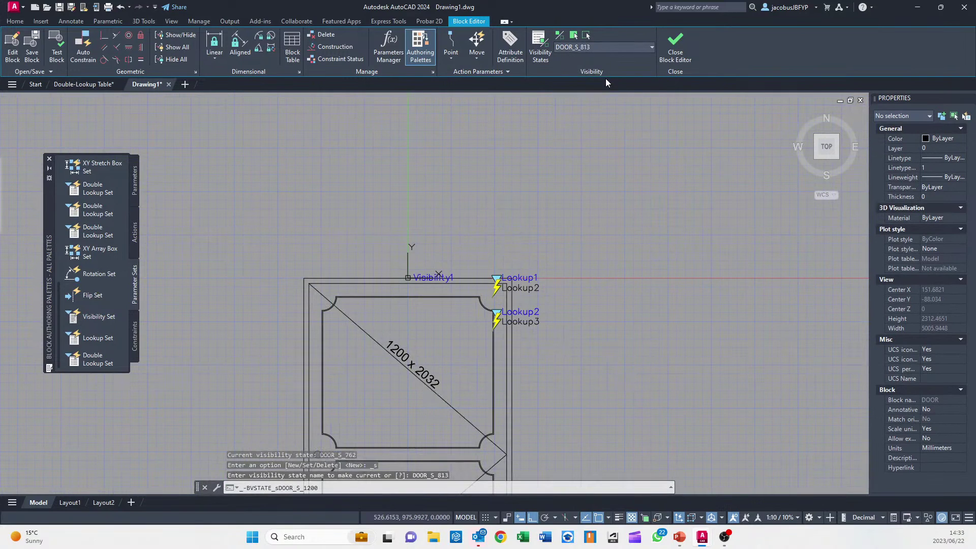
pyautogui.click(606, 47)
pyautogui.click(603, 89)
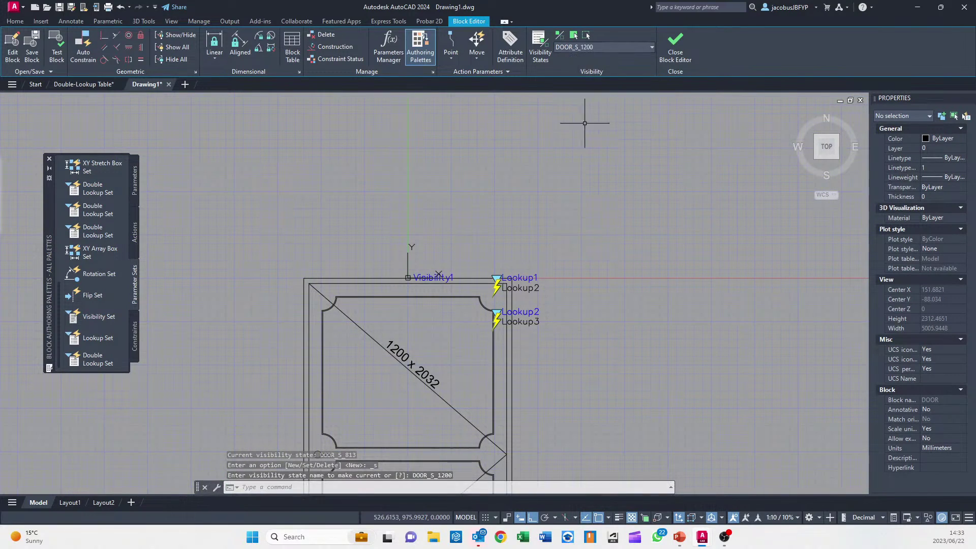
pyautogui.click(601, 45)
pyautogui.click(599, 59)
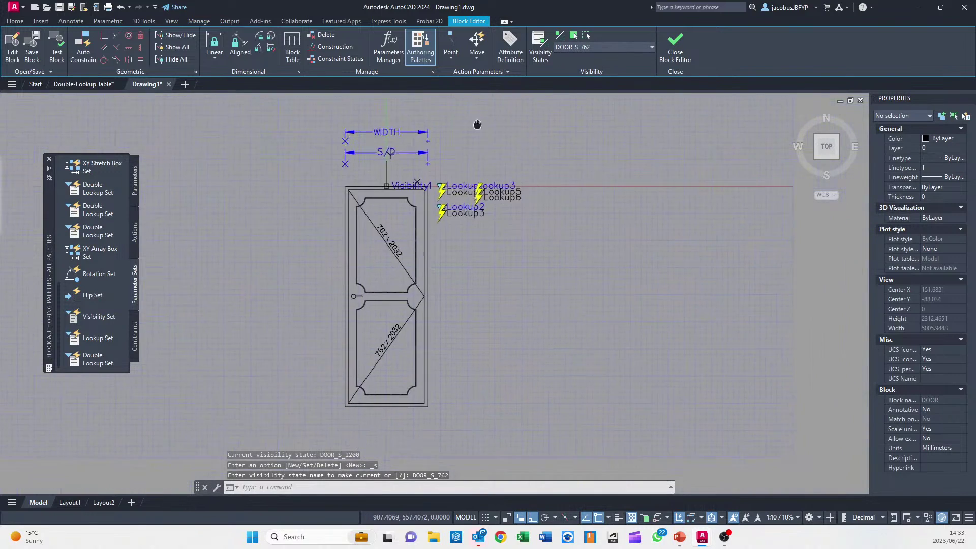
# Close the Block Editor and save the parameter changes to the DOOR block
pyautogui.scroll(2, 454, 169)
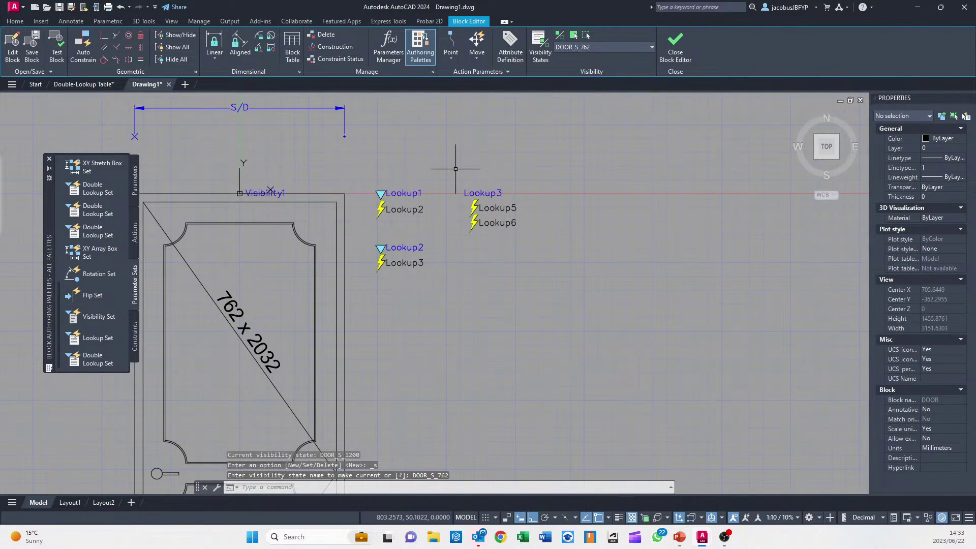
pyautogui.click(675, 48)
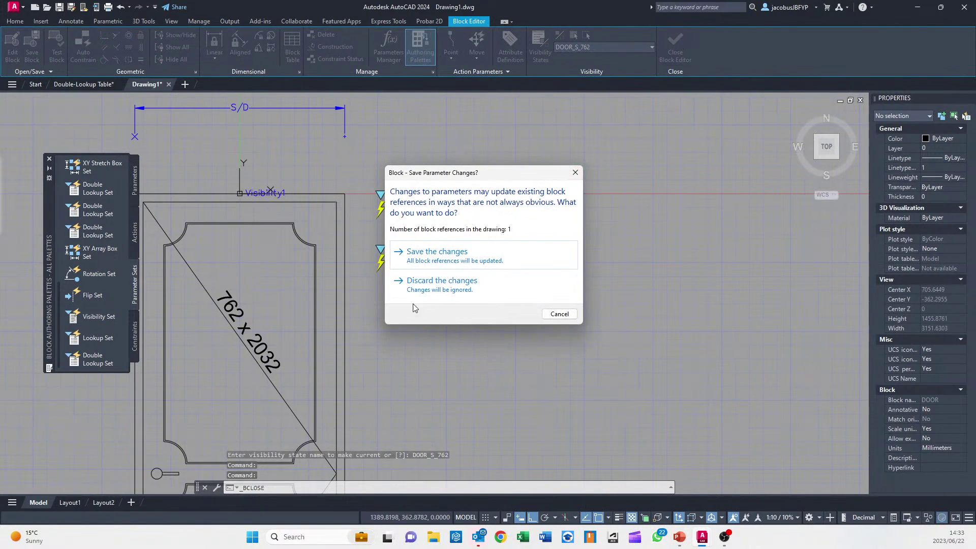
pyautogui.click(437, 255)
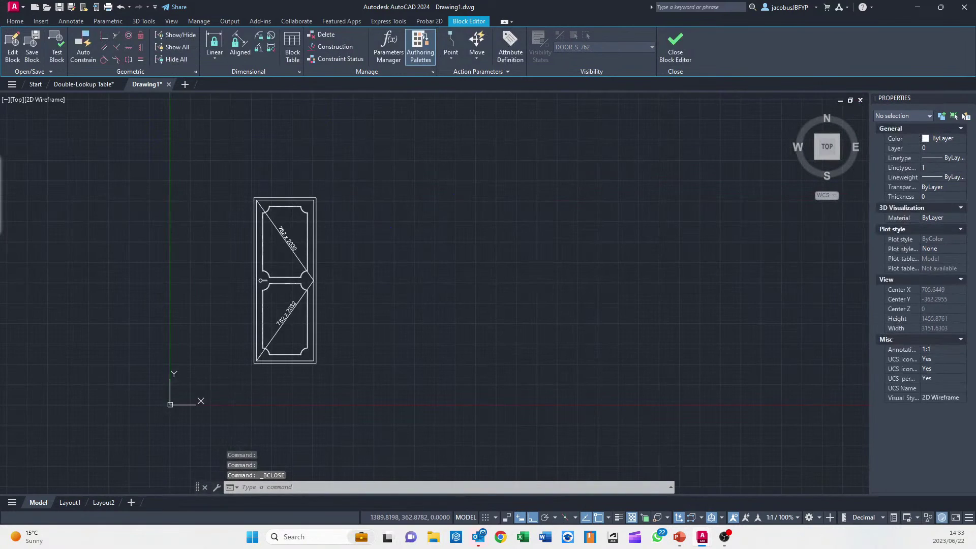
# Select the placed door block and test its single/double lookup by switching it to DOUBLE and back to SINGLE
pyautogui.click(317, 216)
pyautogui.scroll(2, 334, 204)
pyautogui.scroll(-1, 250, 323)
pyautogui.moveTo(265, 309); pyautogui.dragTo(318, 250, button='middle')
pyautogui.click(344, 180)
pyautogui.click(374, 200)
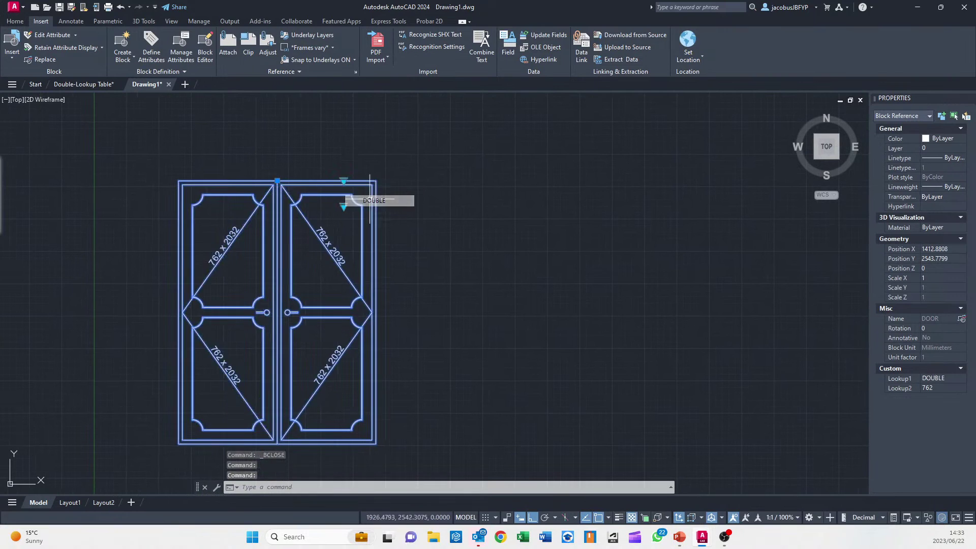
pyautogui.click(345, 182)
pyautogui.click(373, 188)
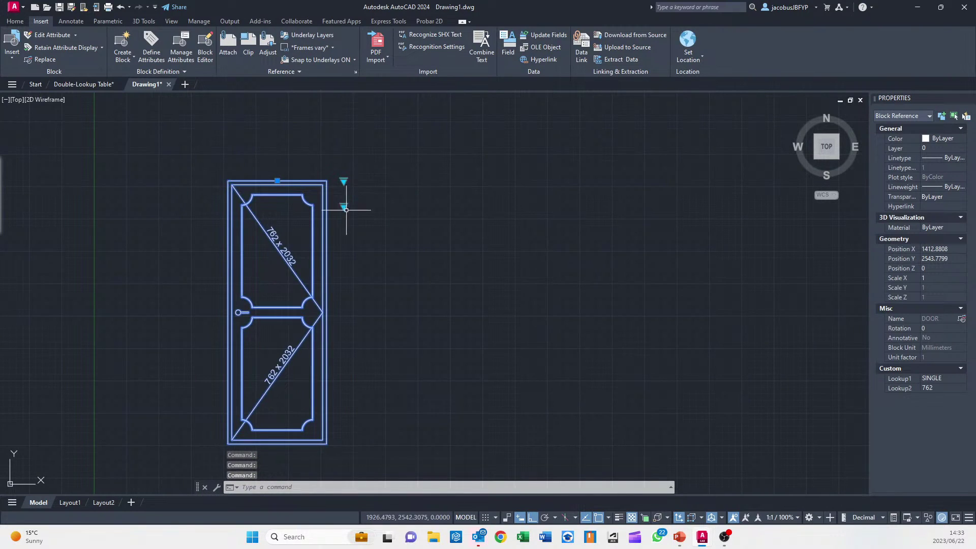
# View the door's width lookup choices, then retest the 762 door as DOUBLE and return it to SINGLE
pyautogui.scroll(3, 349, 195)
pyautogui.scroll(-2, 350, 194)
pyautogui.click(360, 203)
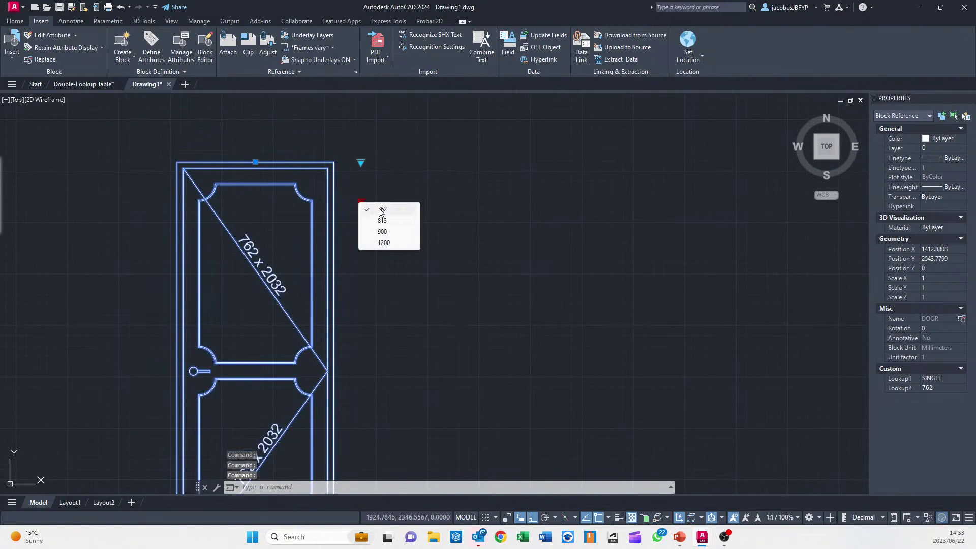
pyautogui.click(423, 175)
pyautogui.click(396, 173)
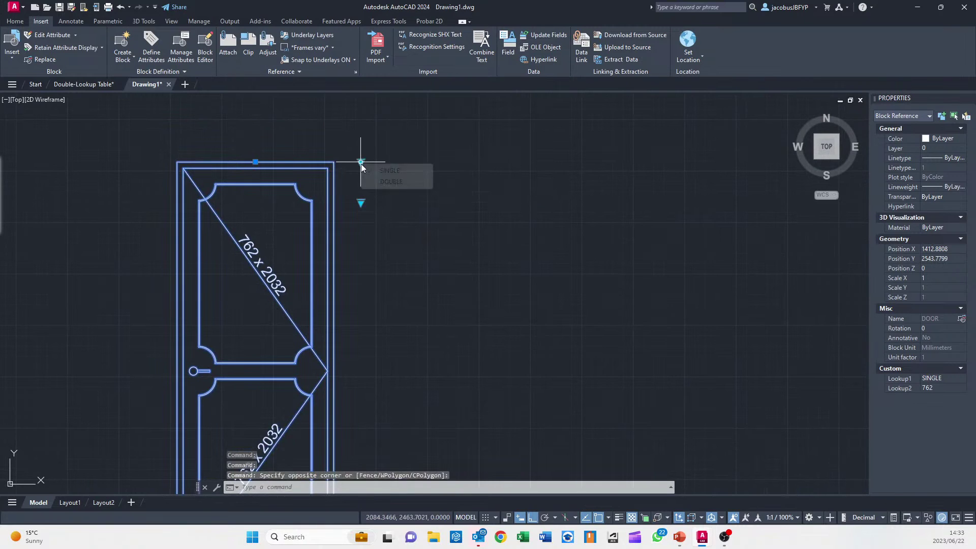
pyautogui.click(360, 163)
pyautogui.click(374, 181)
pyautogui.click(361, 163)
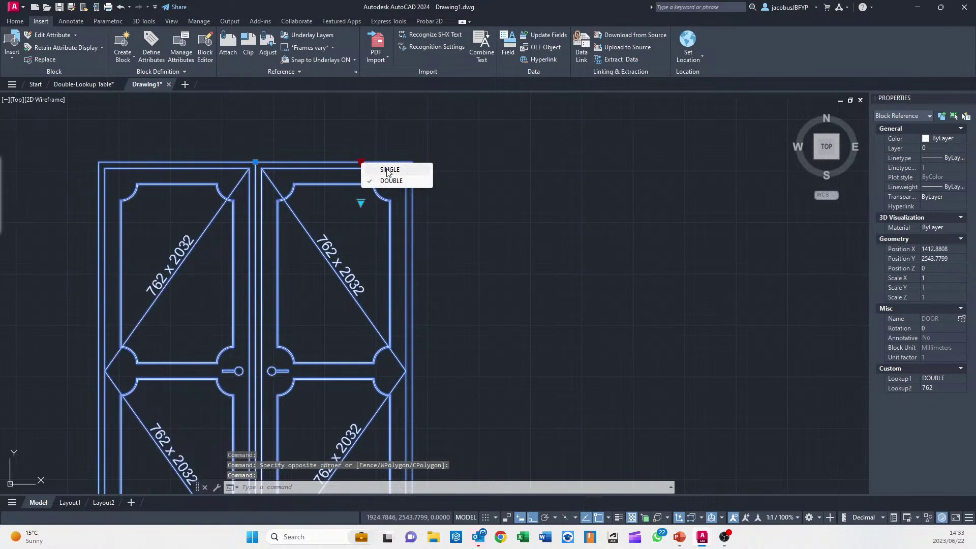
pyautogui.click(379, 173)
# Test the single door's width lookup by setting it to 813, 900 and 1200 in turn
pyautogui.click(360, 202)
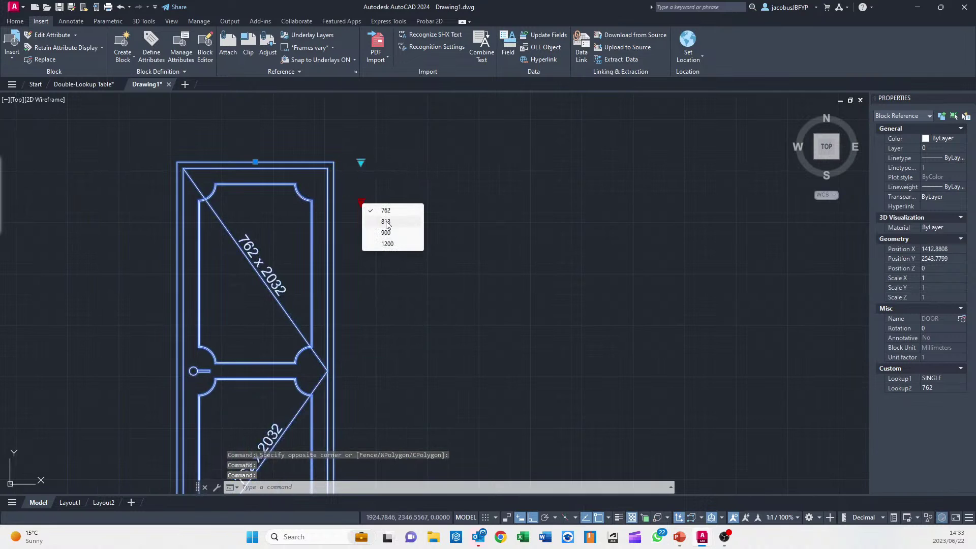
pyautogui.click(384, 222)
pyautogui.click(361, 202)
pyautogui.click(384, 234)
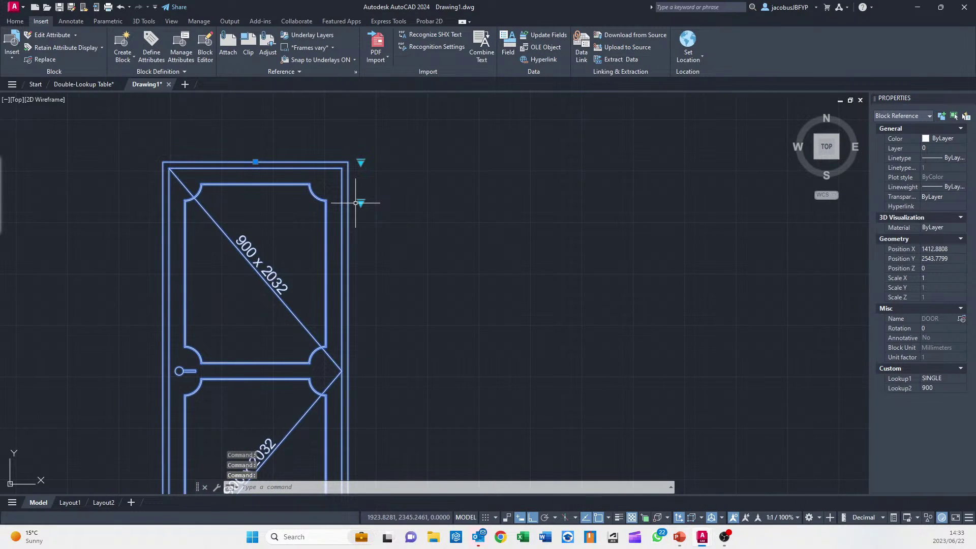
pyautogui.click(360, 202)
pyautogui.click(384, 245)
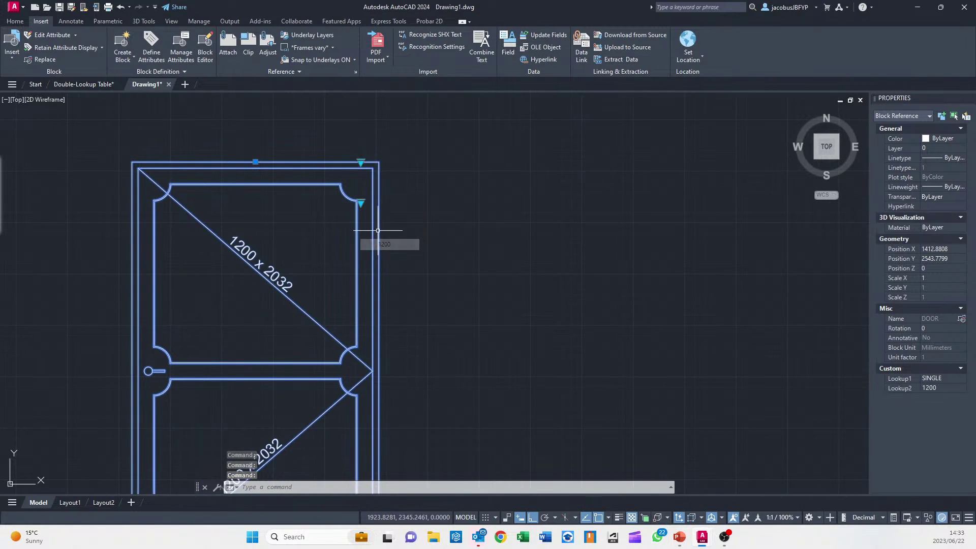
# Test the 1200 wide door by switching its lookup to DOUBLE and back to SINGLE, then deselect the block
pyautogui.click(360, 162)
pyautogui.click(393, 181)
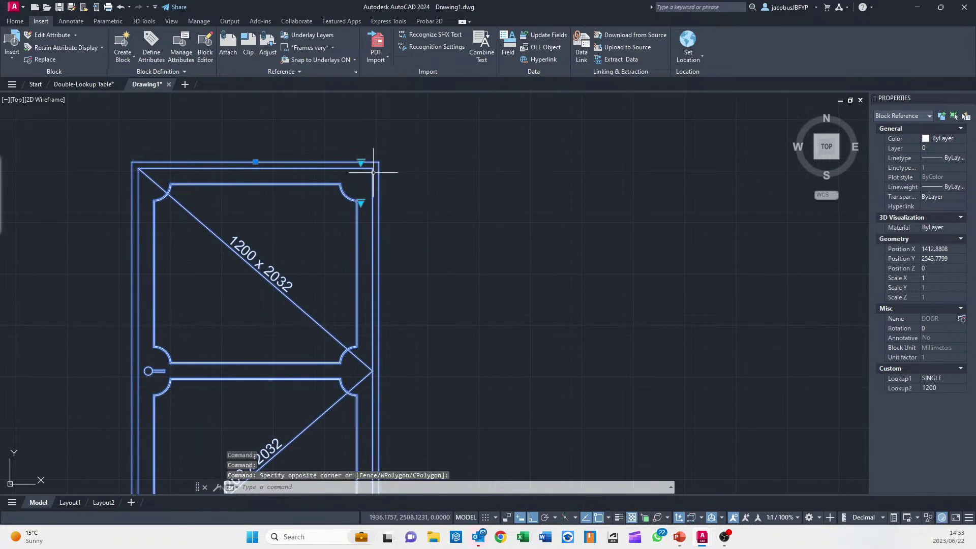
pyautogui.click(361, 162)
pyautogui.click(386, 183)
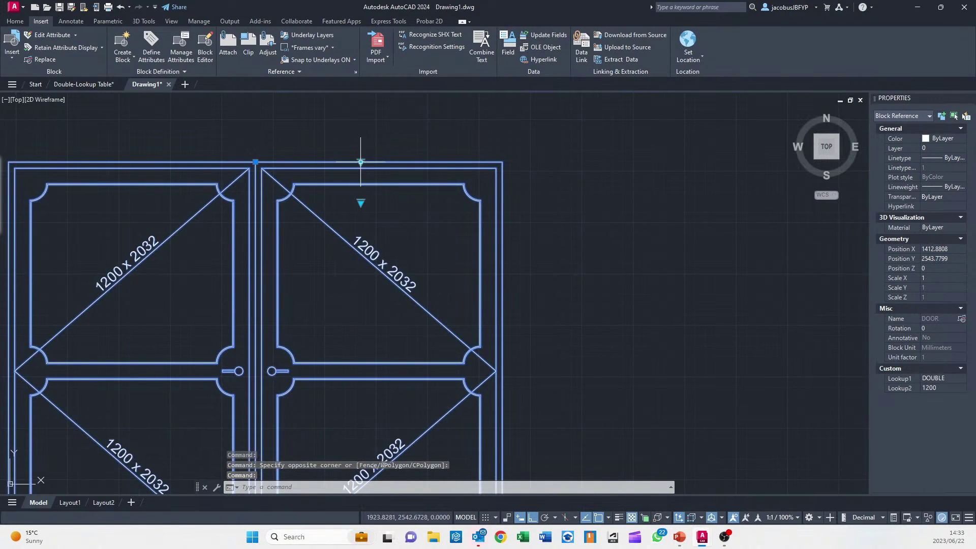
pyautogui.click(361, 161)
pyautogui.click(388, 168)
pyautogui.scroll(-2, 404, 237)
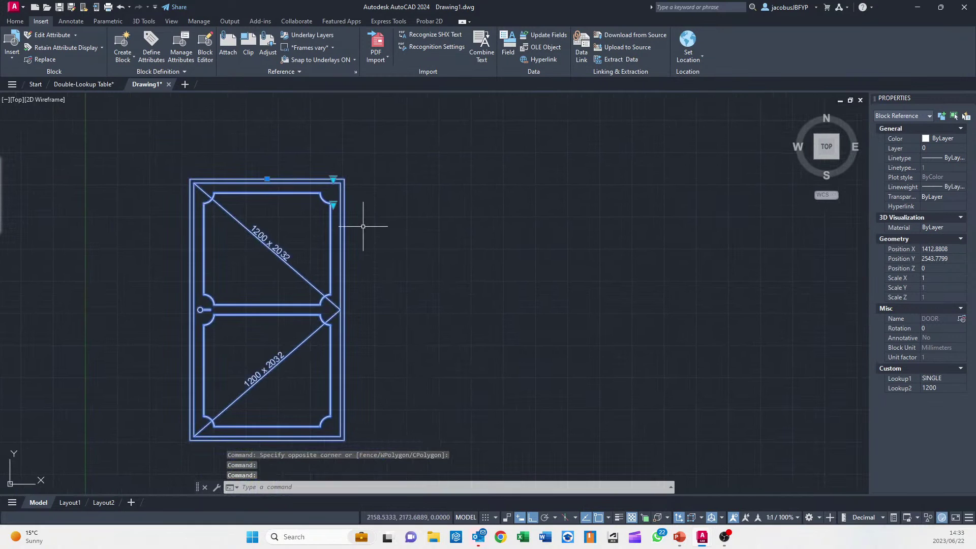
pyautogui.moveTo(418, 269); pyautogui.dragTo(379, 273, button='middle')
pyautogui.press('Escape')
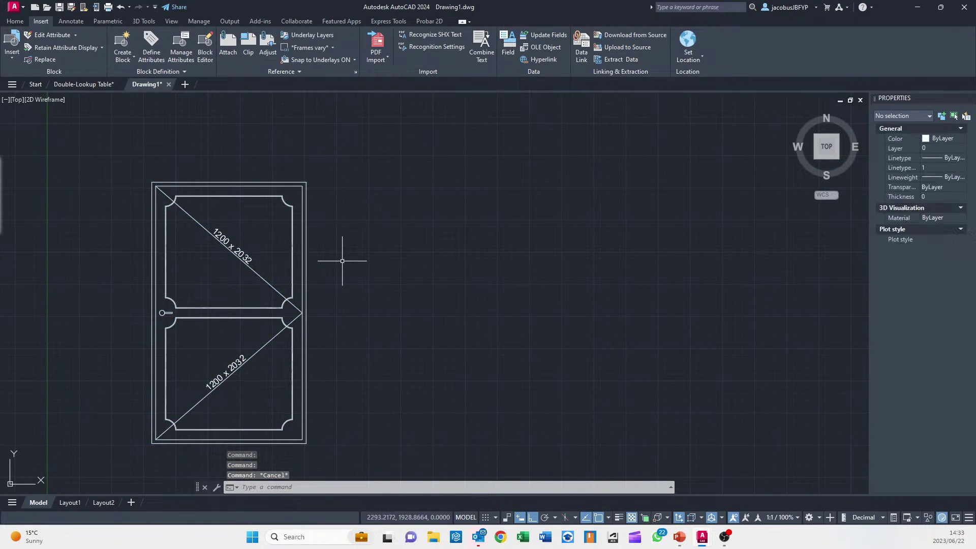
# Select the door block again and set its width lookup to 762
pyautogui.scroll(-2, 242, 241)
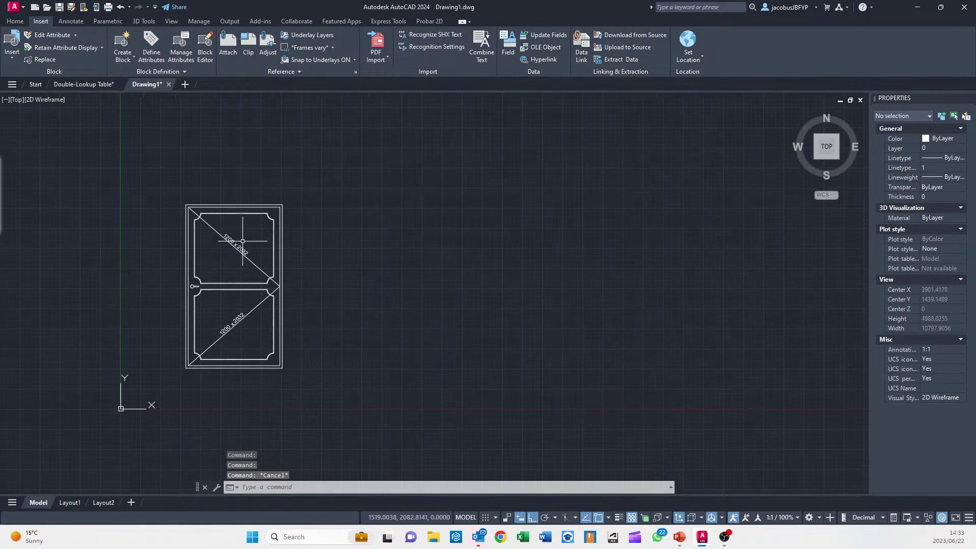
pyautogui.moveTo(251, 252); pyautogui.dragTo(316, 286, button='middle')
pyautogui.moveTo(316, 236); pyautogui.dragTo(344, 202, button='middle')
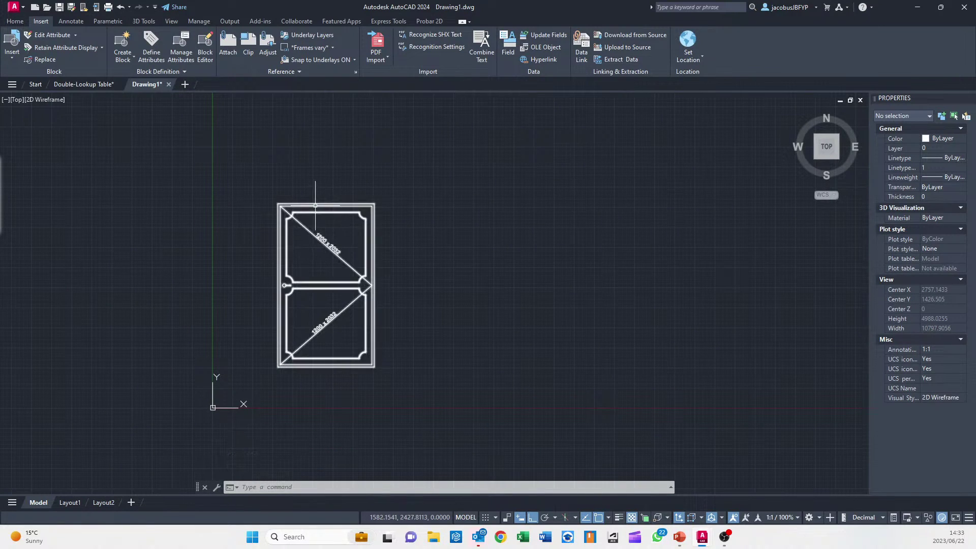
pyautogui.click(311, 239)
pyautogui.scroll(2, 342, 224)
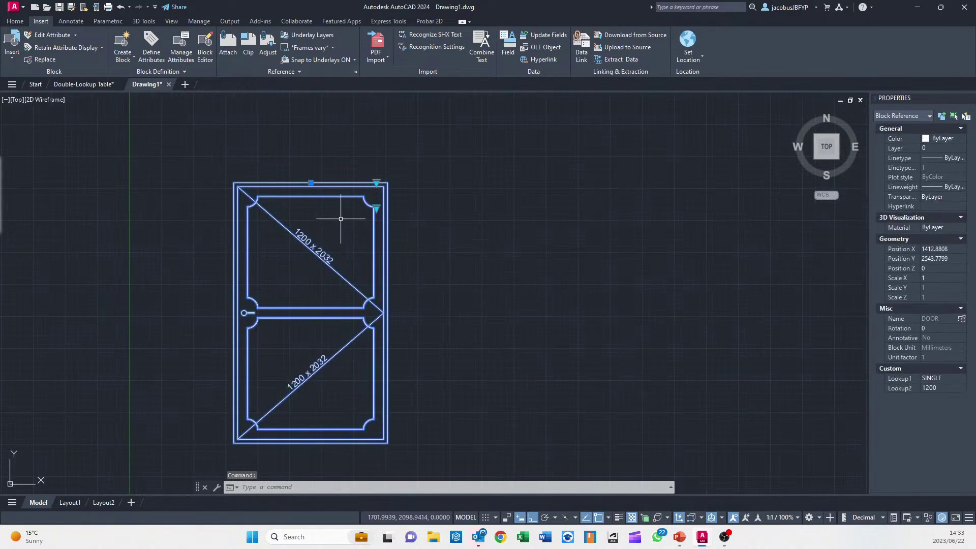
pyautogui.scroll(2, 412, 196)
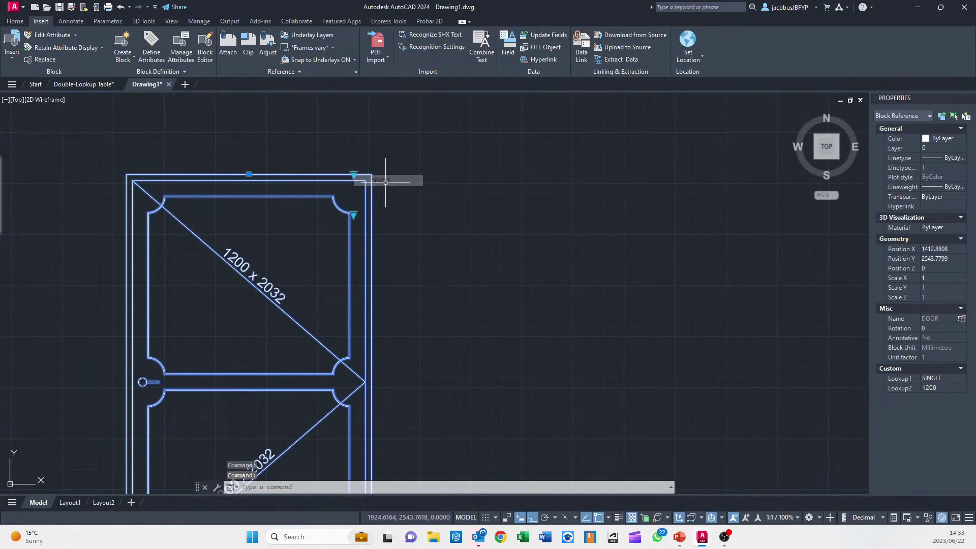
pyautogui.click(354, 215)
pyautogui.click(377, 223)
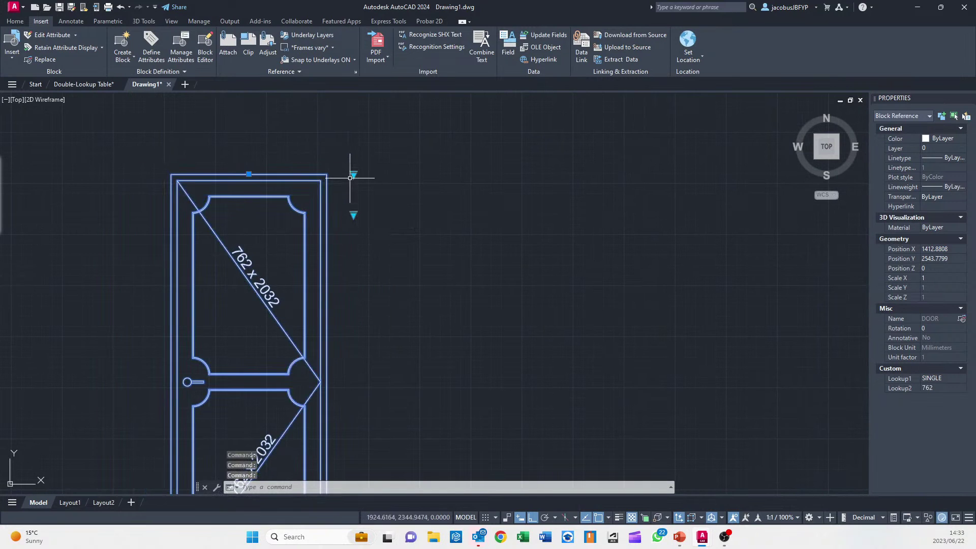
pyautogui.moveTo(338, 264); pyautogui.dragTo(419, 308, button='middle')
pyautogui.moveTo(417, 225); pyautogui.dragTo(316, 178, button='middle')
pyautogui.scroll(-2, 358, 222)
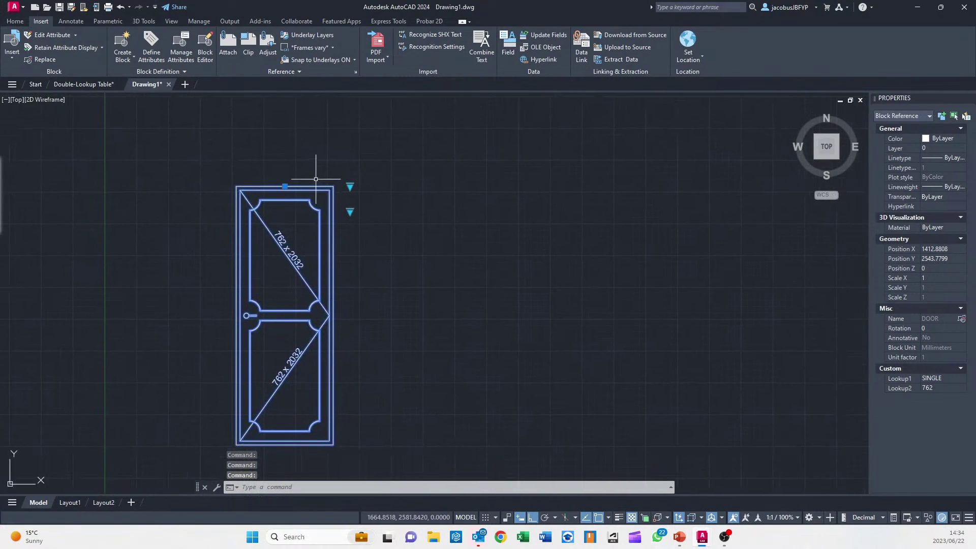
pyautogui.click(402, 286)
pyautogui.click(386, 333)
pyautogui.moveTo(387, 321); pyautogui.dragTo(350, 277, button='middle')
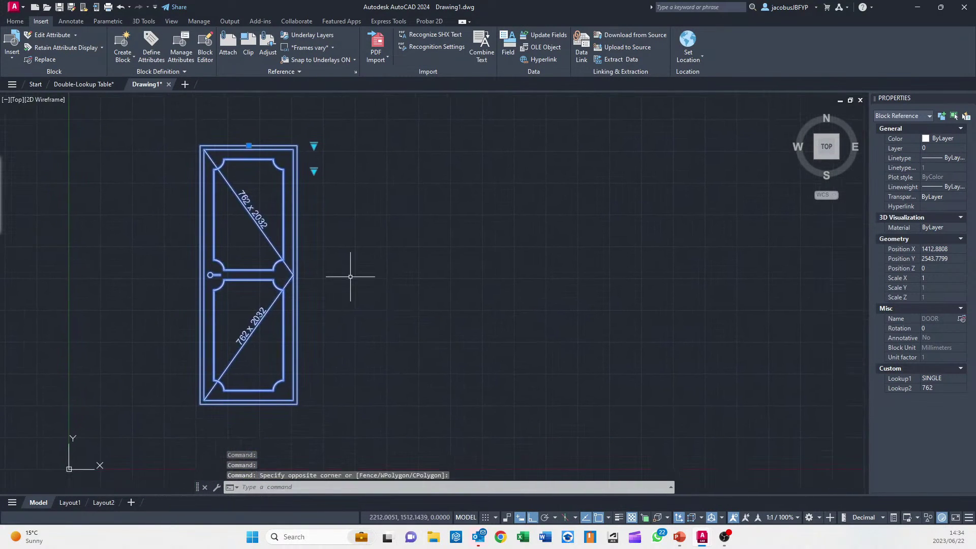
pyautogui.press('Escape')
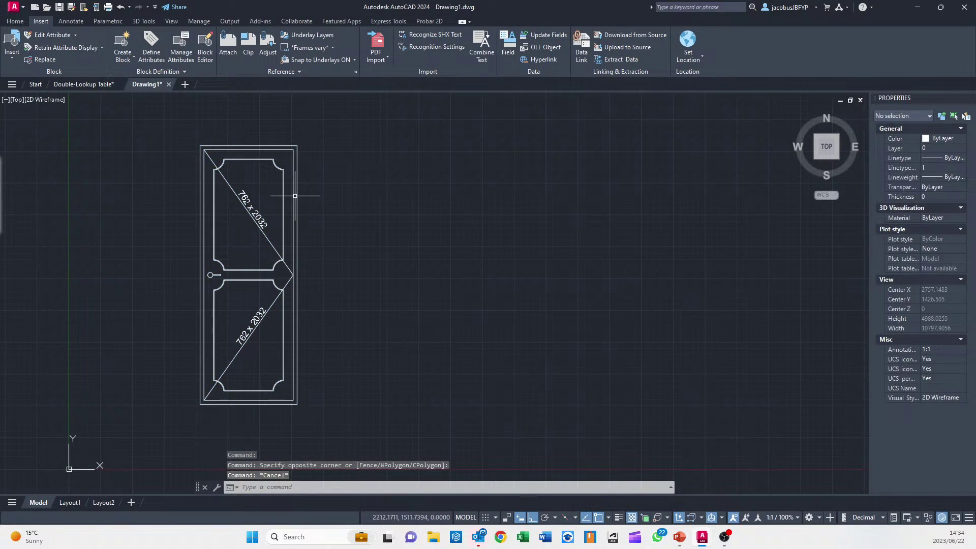
pyautogui.moveTo(322, 188); pyautogui.dragTo(402, 219, button='middle')
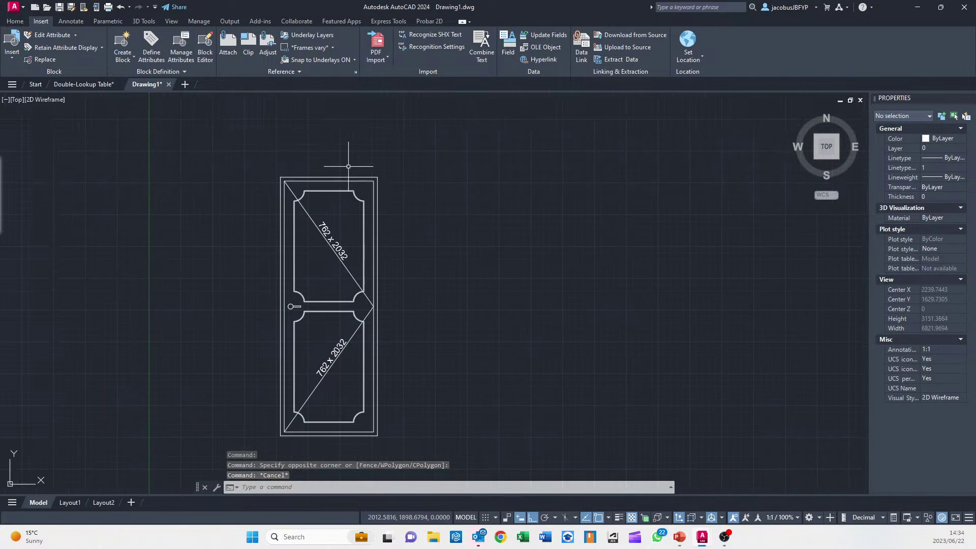
pyautogui.moveTo(323, 227); pyautogui.dragTo(263, 229, button='middle')
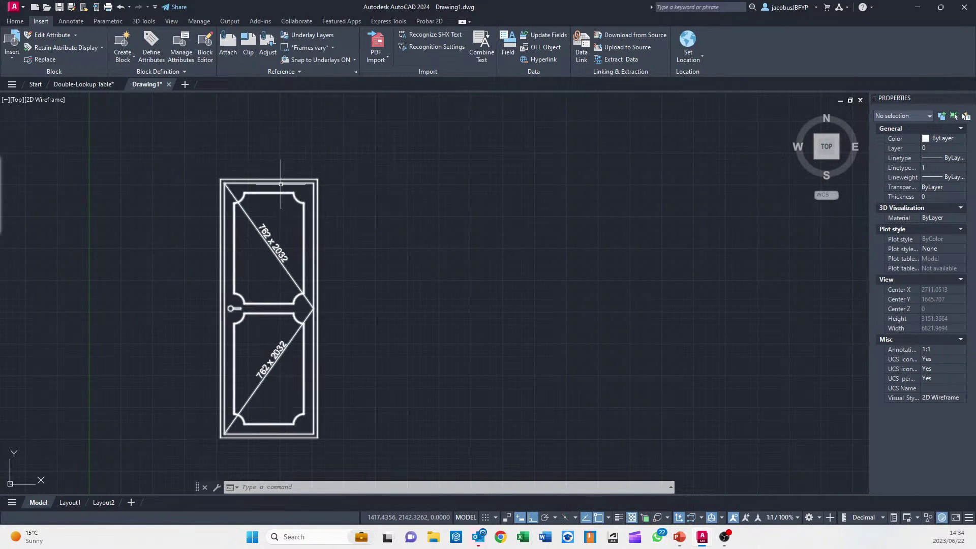
pyautogui.scroll(-2, 315, 241)
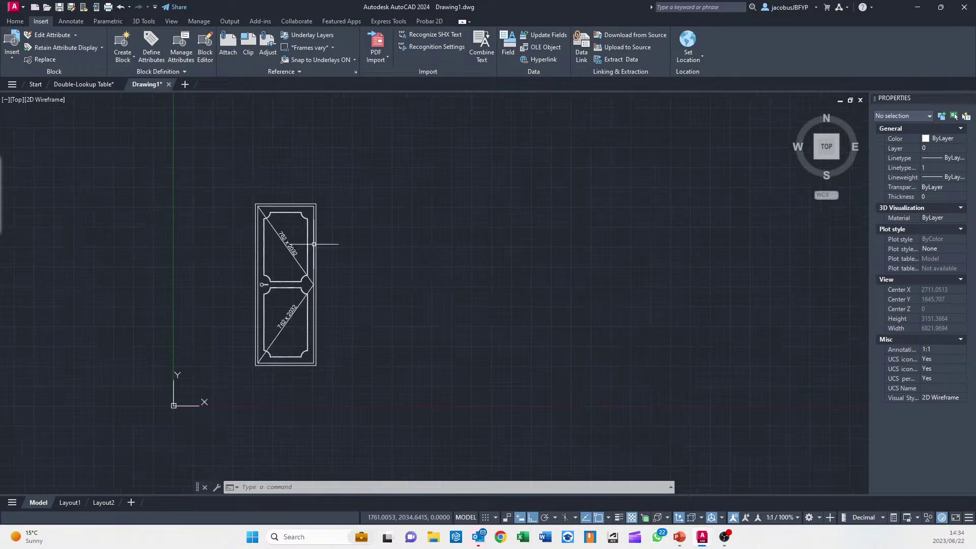
# Save the drawing as Door Block.dwg and dismiss the notification about AutoCAD web and mobile
pyautogui.click(15, 22)
pyautogui.click(15, 7)
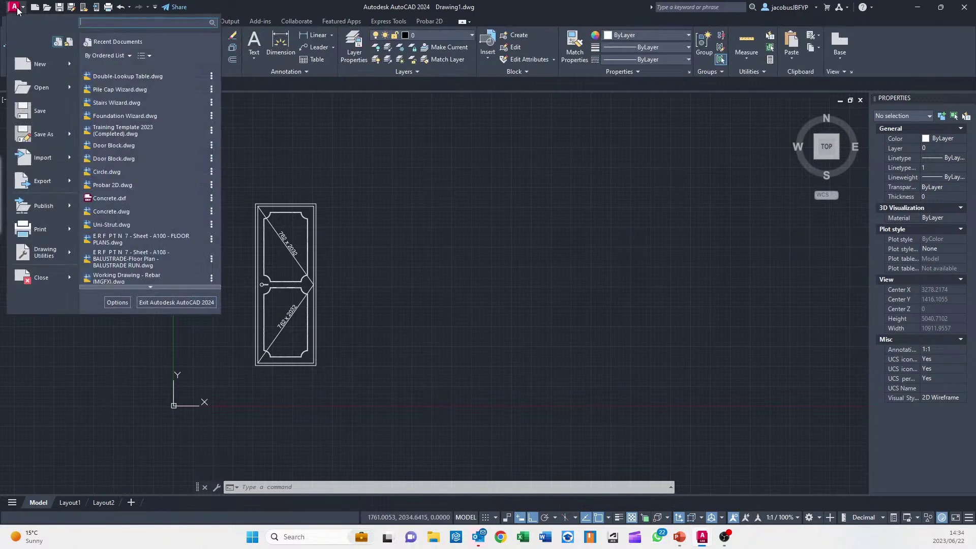
pyautogui.click(40, 114)
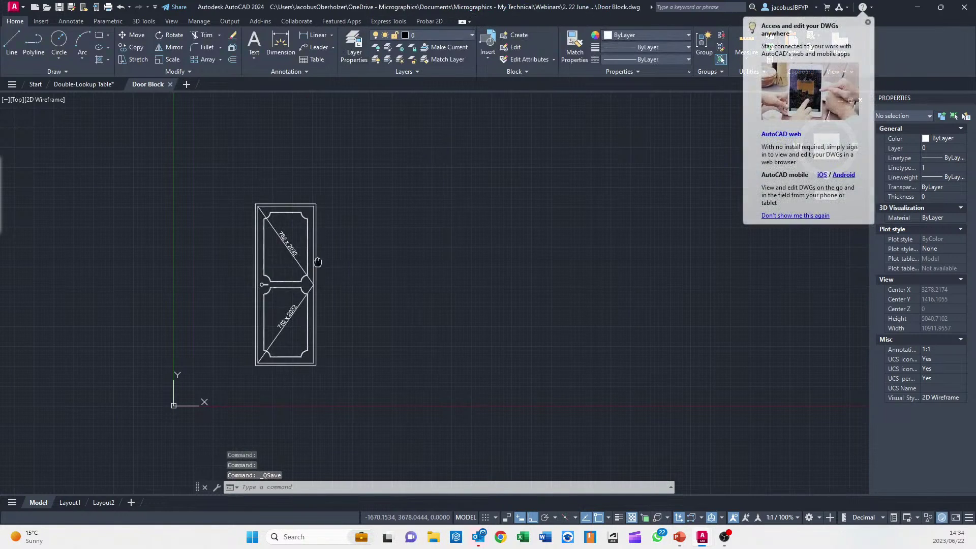
pyautogui.moveTo(317, 261); pyautogui.dragTo(371, 254, button='middle')
pyautogui.click(868, 21)
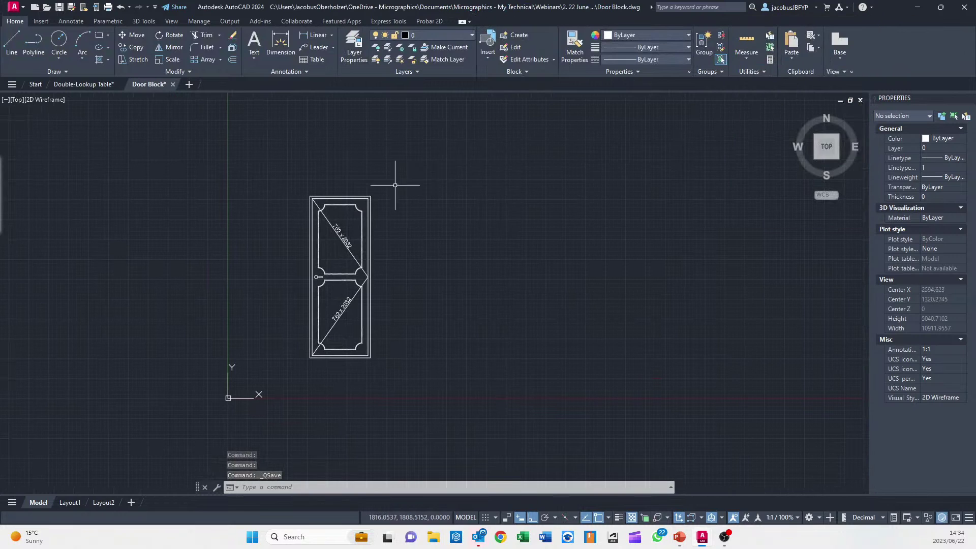
# Show the Tool Palettes beside the door block
pyautogui.scroll(2, 319, 216)
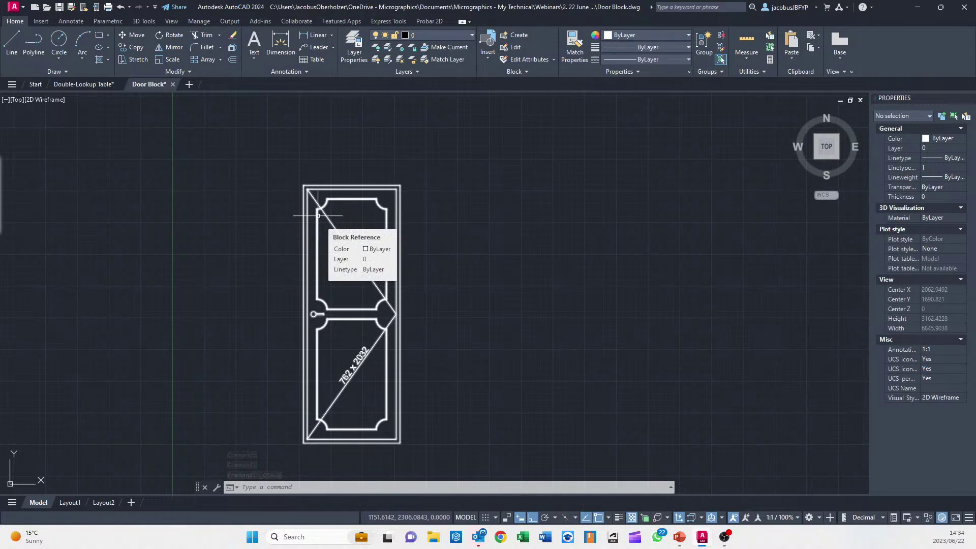
pyautogui.moveTo(285, 237); pyautogui.dragTo(337, 172, button='middle')
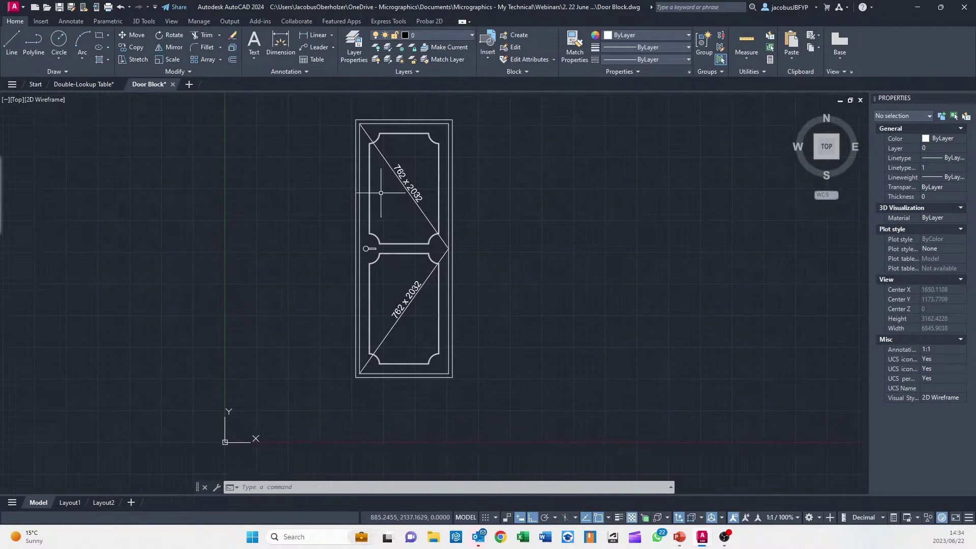
pyautogui.moveTo(442, 216); pyautogui.dragTo(333, 223, button='middle')
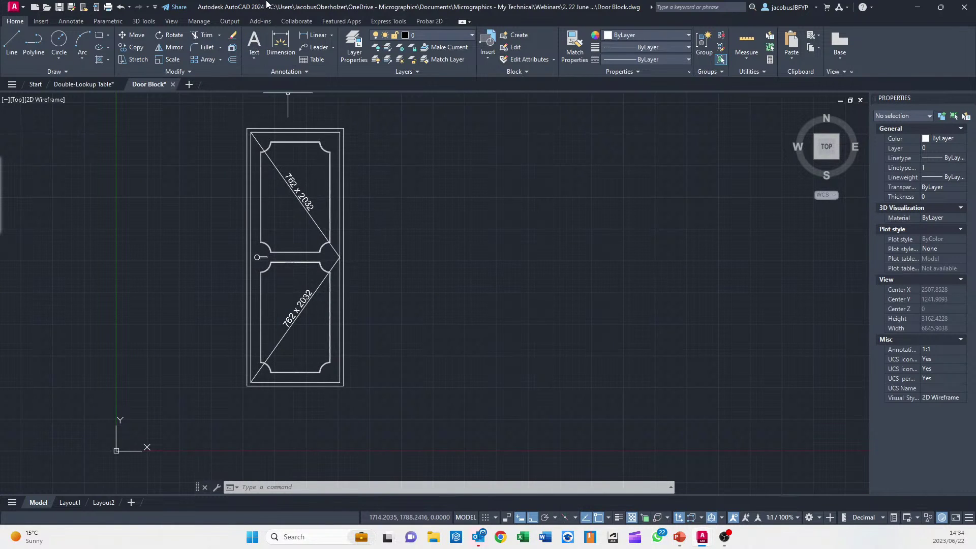
pyautogui.click(173, 21)
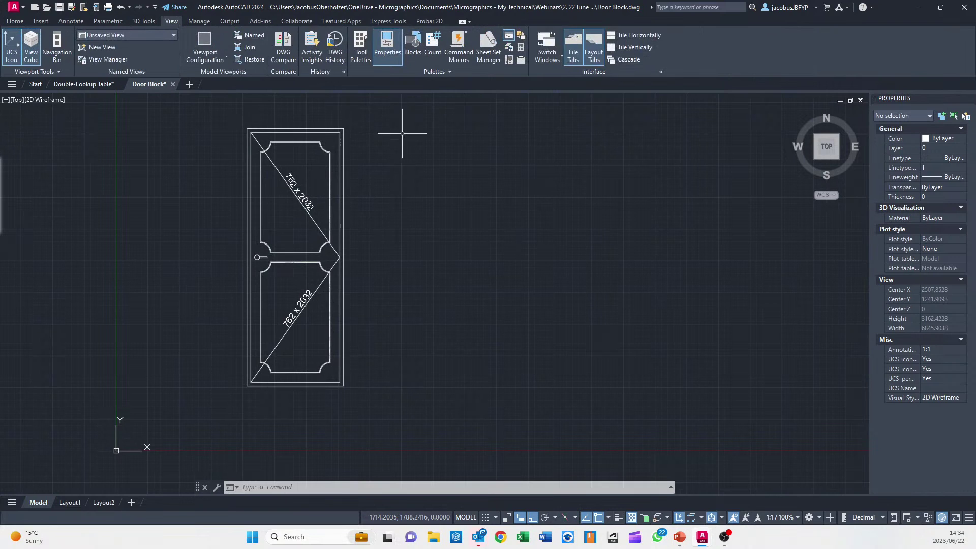
pyautogui.moveTo(372, 187)
pyautogui.mouseDown(button='middle')
pyautogui.moveTo(512, 212)
pyautogui.moveTo(427, 210)
pyautogui.mouseUp(button='middle')
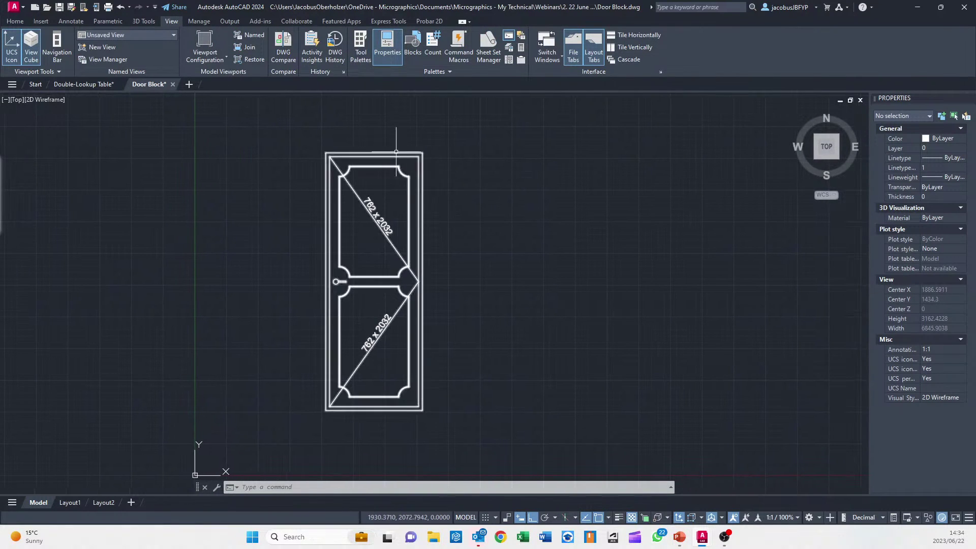
pyautogui.click(360, 54)
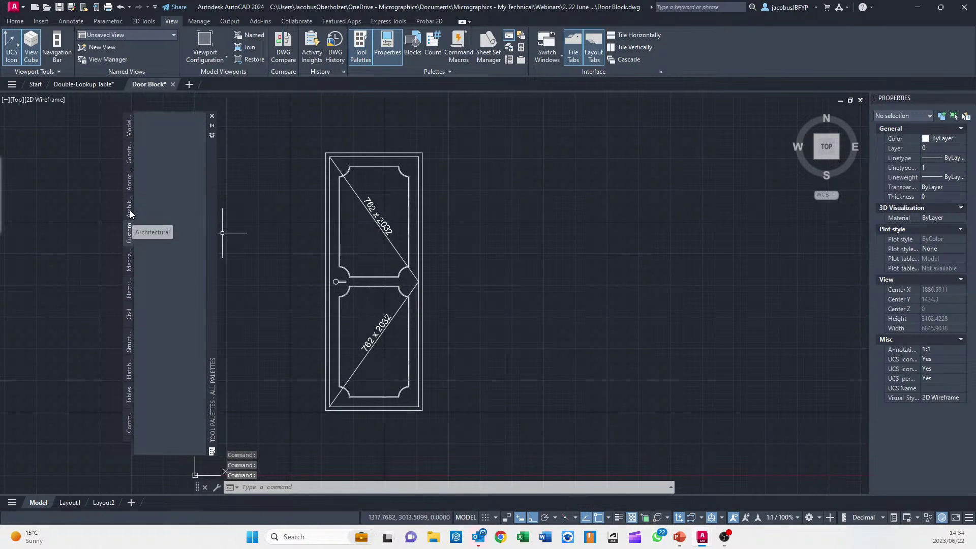
pyautogui.rightClick(126, 209)
# Copy the door block, paste it as a tool into the Custom tool palette, and deselect the block
pyautogui.click(251, 226)
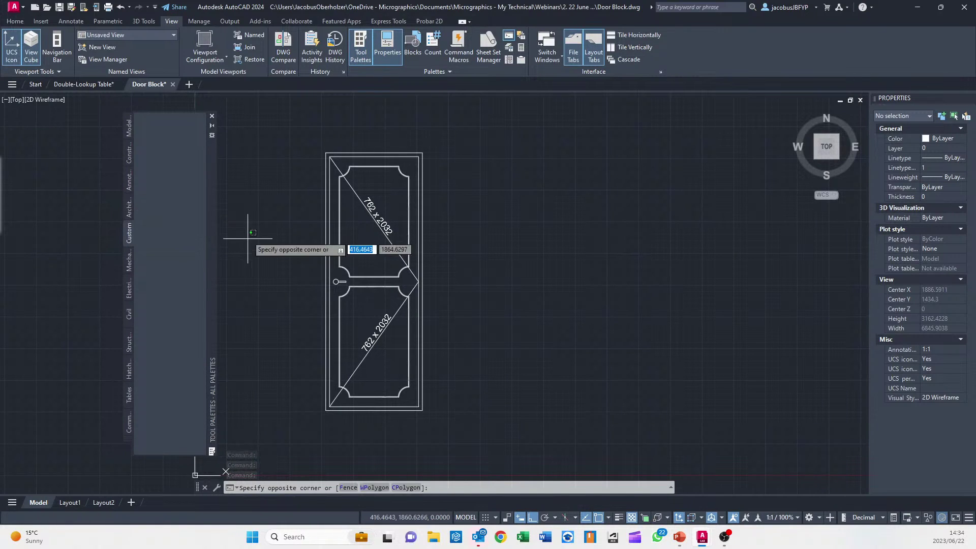
pyautogui.click(426, 172)
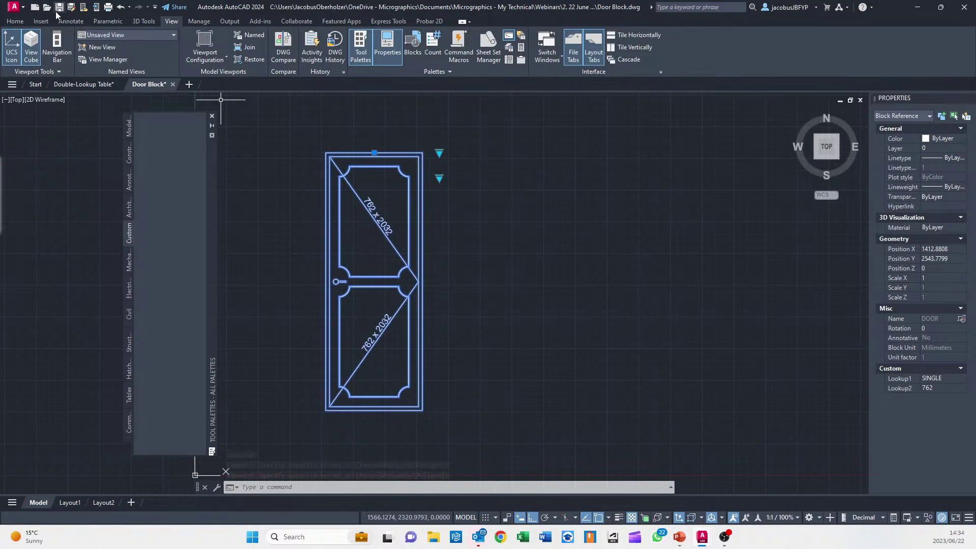
pyautogui.moveTo(362, 189)
pyautogui.mouseDown(button='middle')
pyautogui.moveTo(325, 189)
pyautogui.moveTo(346, 181)
pyautogui.mouseUp(button='middle')
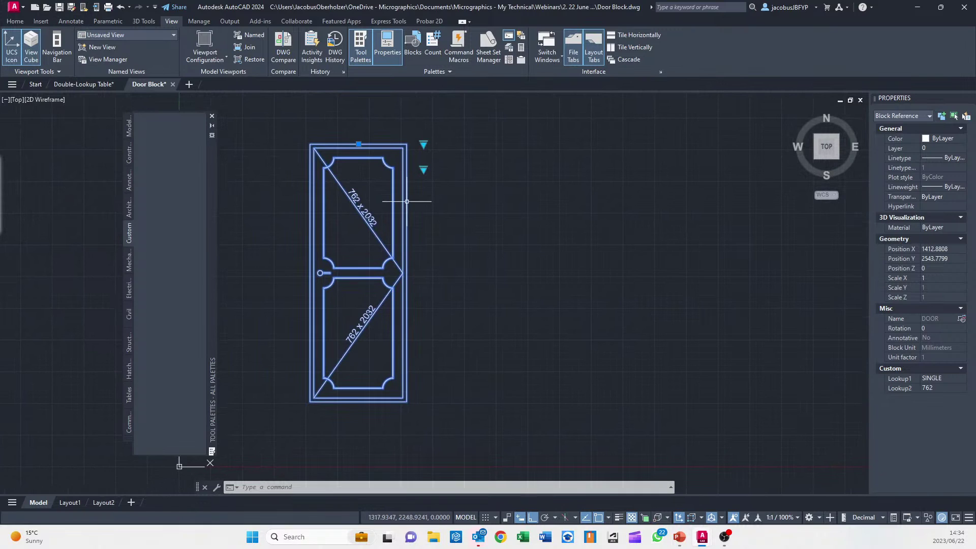
pyautogui.hotkey('ctrl', 'c')
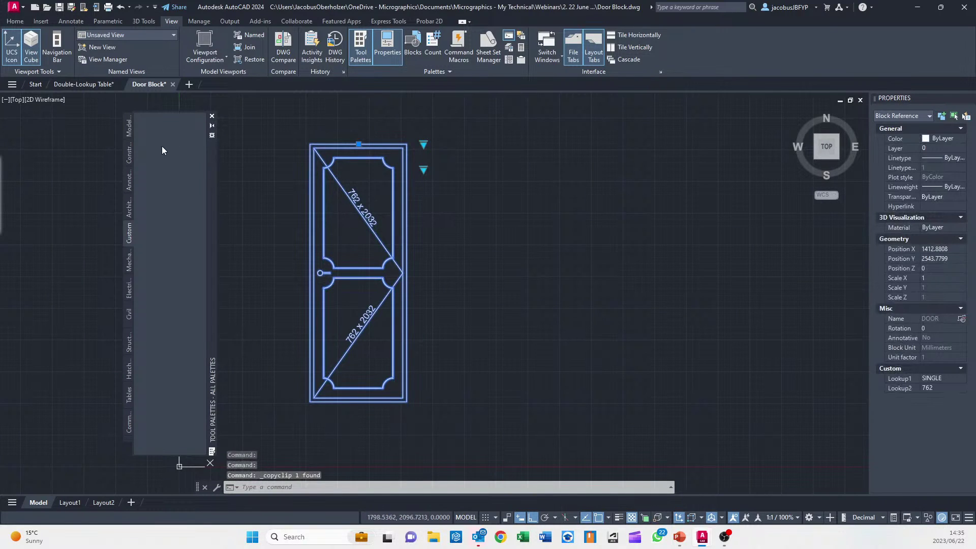
pyautogui.hotkey('ctrl', 'v')
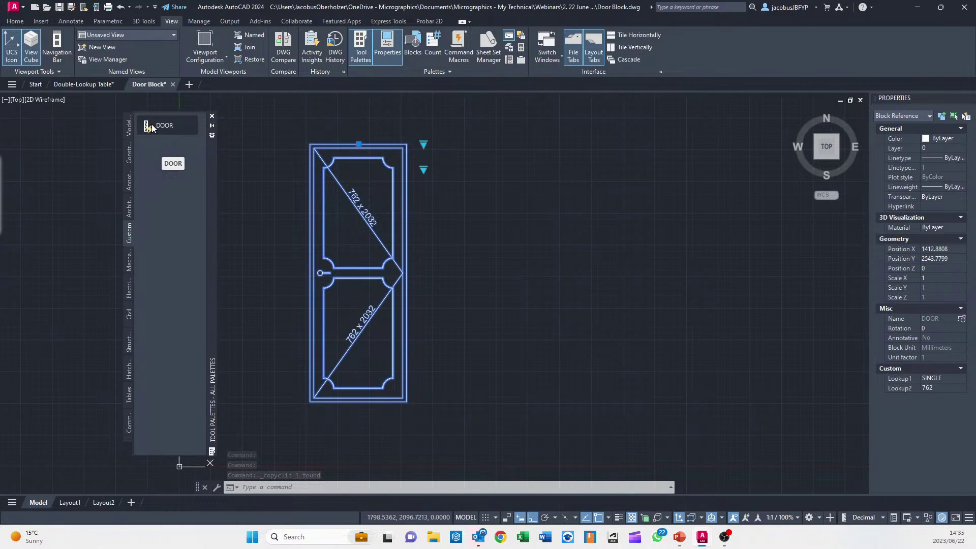
pyautogui.moveTo(472, 177); pyautogui.dragTo(564, 234, button='middle')
pyautogui.press('Escape')
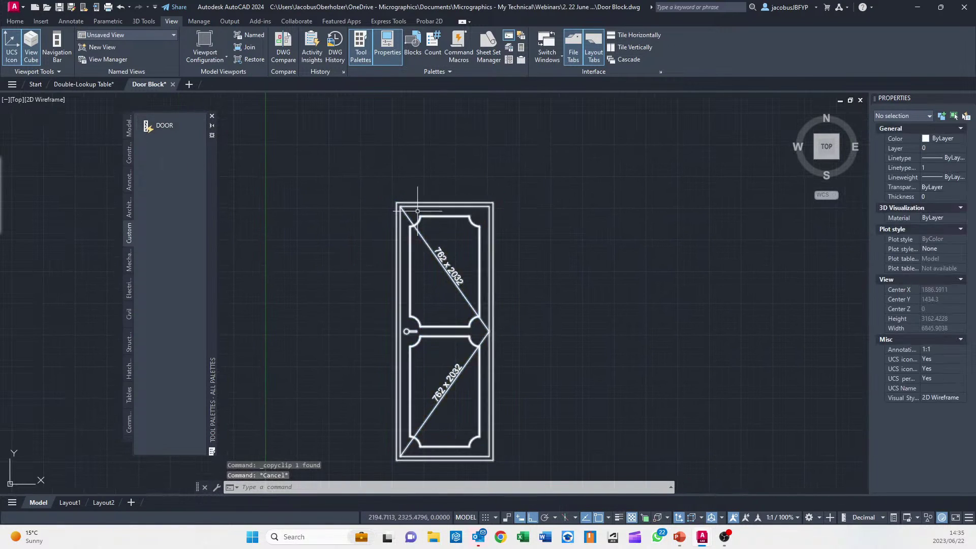
# Save the Door Block drawing and close the Tool Palettes
pyautogui.moveTo(320, 198); pyautogui.dragTo(401, 167, button='middle')
pyautogui.click(58, 7)
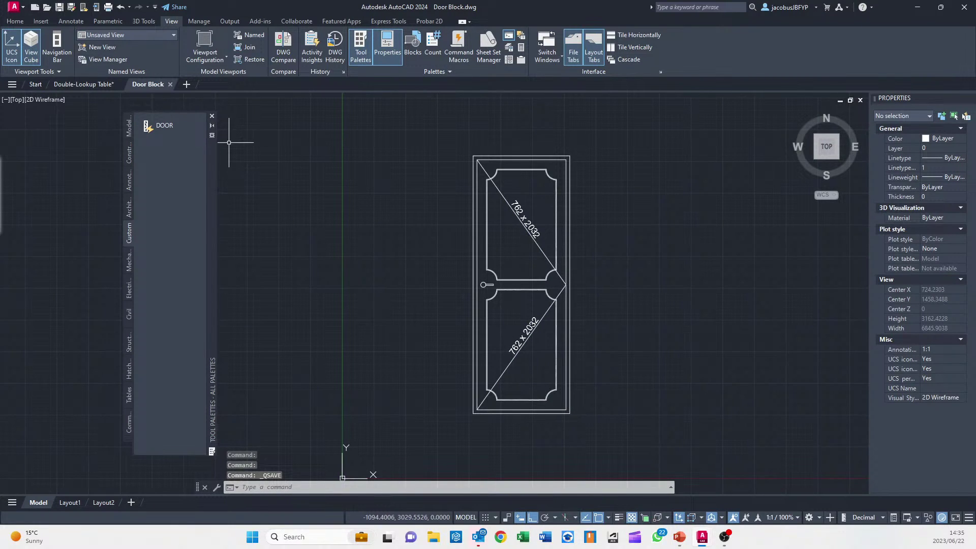
pyautogui.click(212, 116)
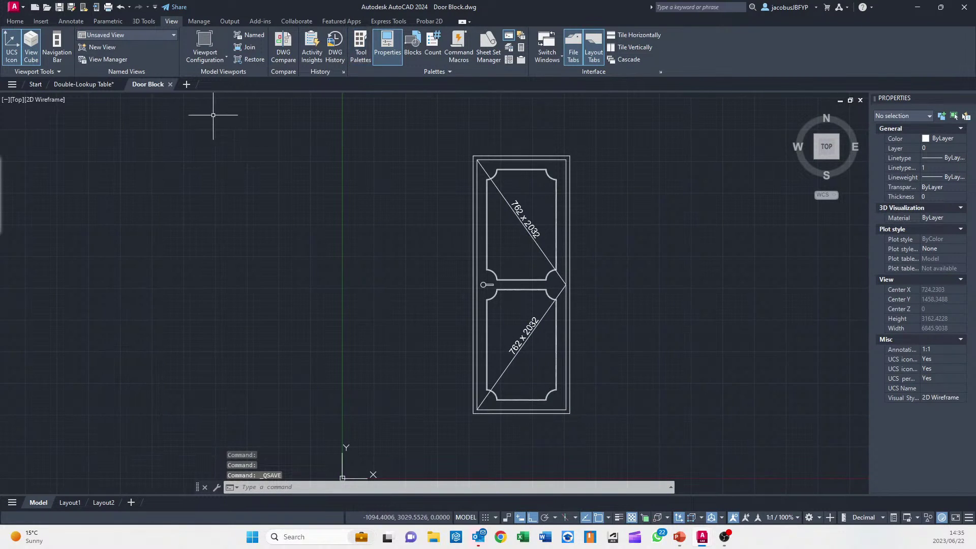
# Start a new drawing and insert the DOOR block from the Custom tool palette
pyautogui.click(186, 85)
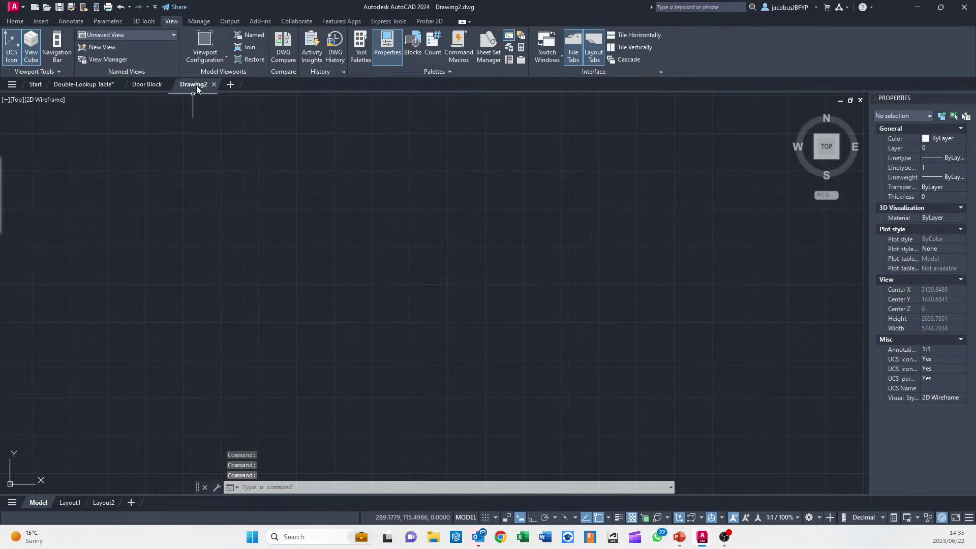
pyautogui.click(357, 48)
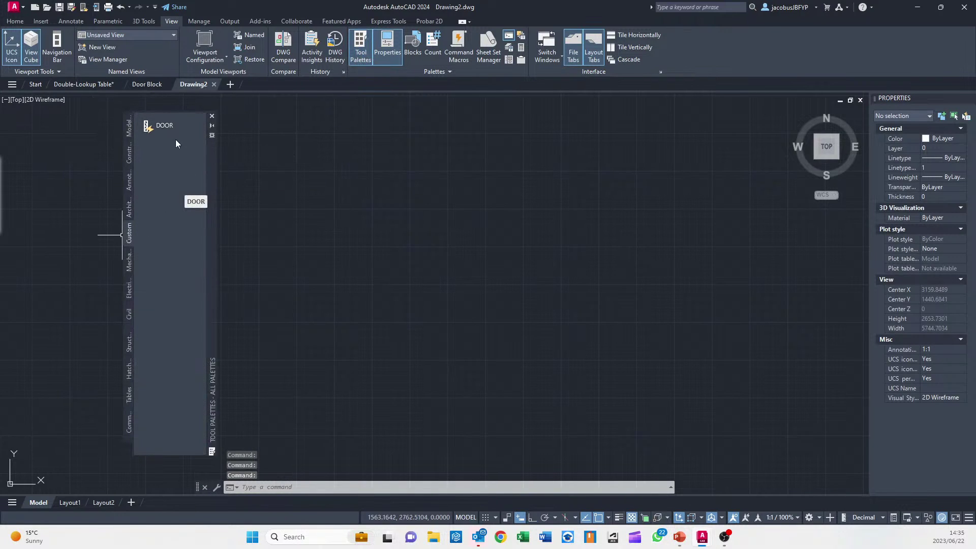
pyautogui.click(167, 127)
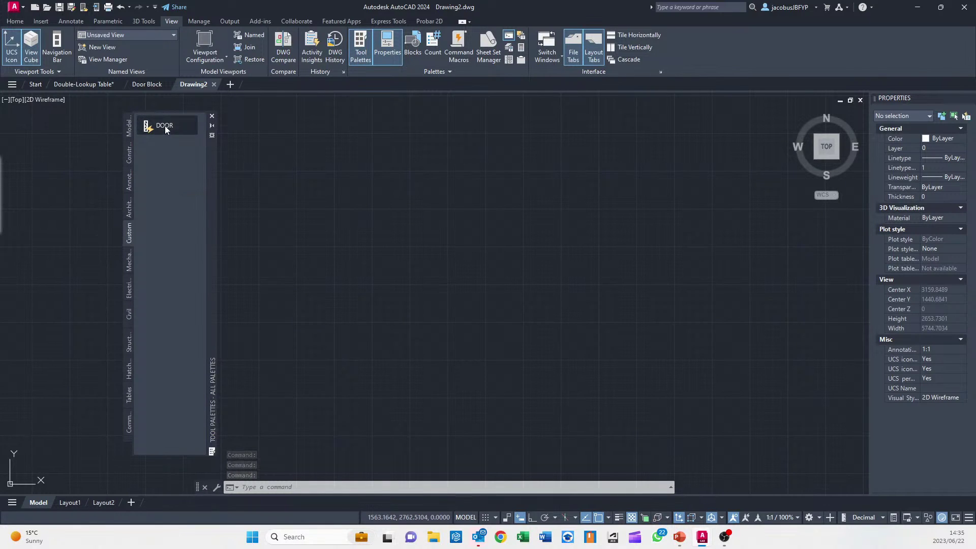
pyautogui.click(327, 147)
# Select the inserted door and test its S/D lookup by switching to DOUBLE and back to SINGLE
pyautogui.scroll(2, 368, 169)
pyautogui.click(352, 138)
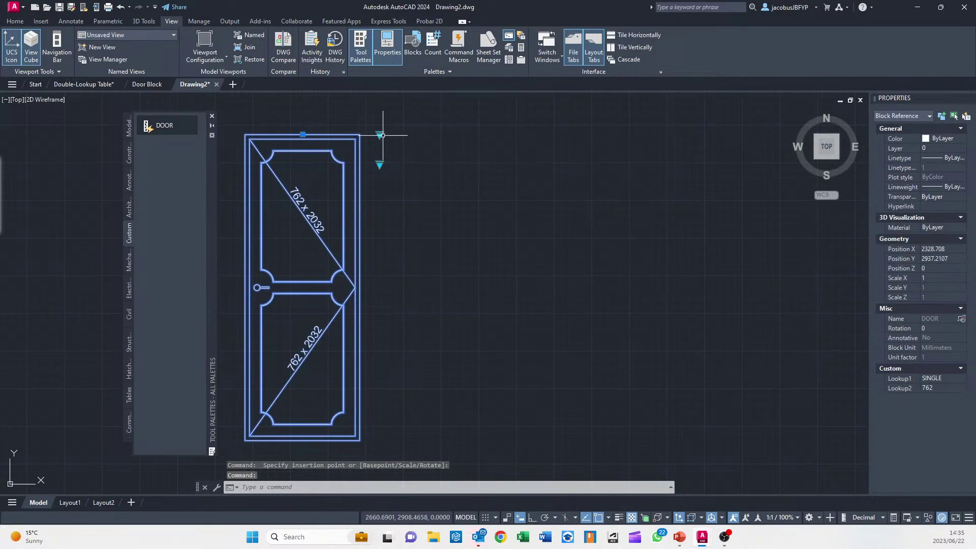
pyautogui.click(383, 135)
pyautogui.click(380, 135)
pyautogui.click(380, 136)
pyautogui.click(408, 154)
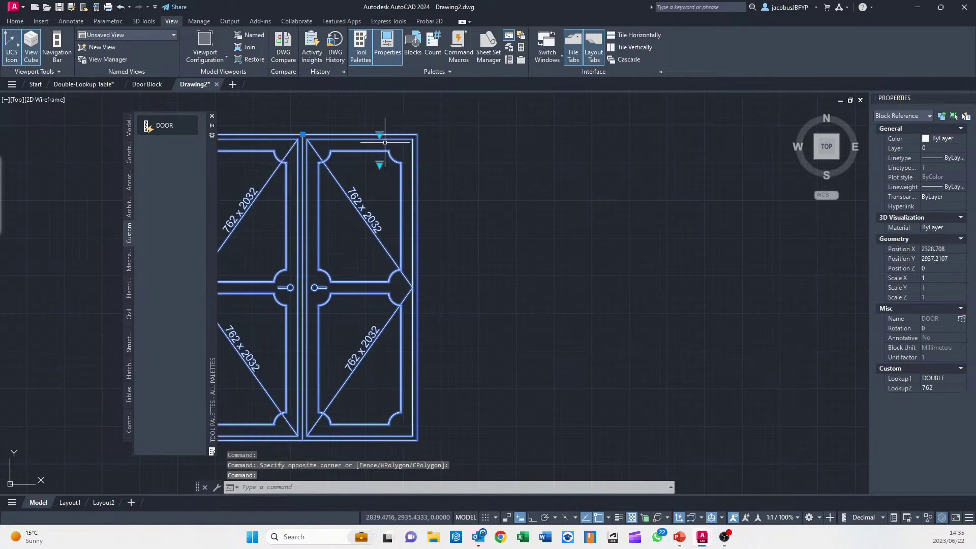
pyautogui.click(380, 135)
pyautogui.click(383, 134)
pyautogui.click(380, 135)
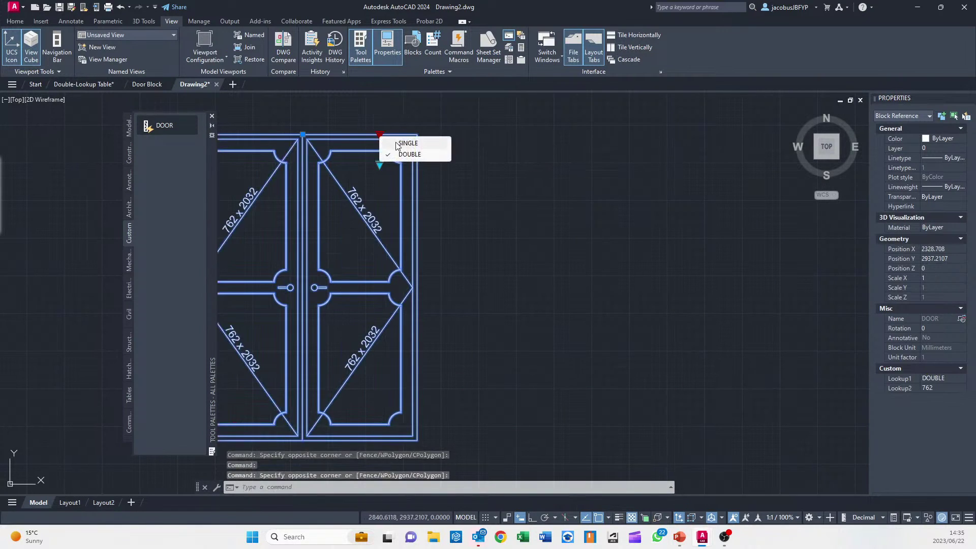
pyautogui.click(397, 143)
# Test the inserted door's width lookup by setting it to 813, 900 and 1200 in turn
pyautogui.click(379, 165)
pyautogui.click(404, 183)
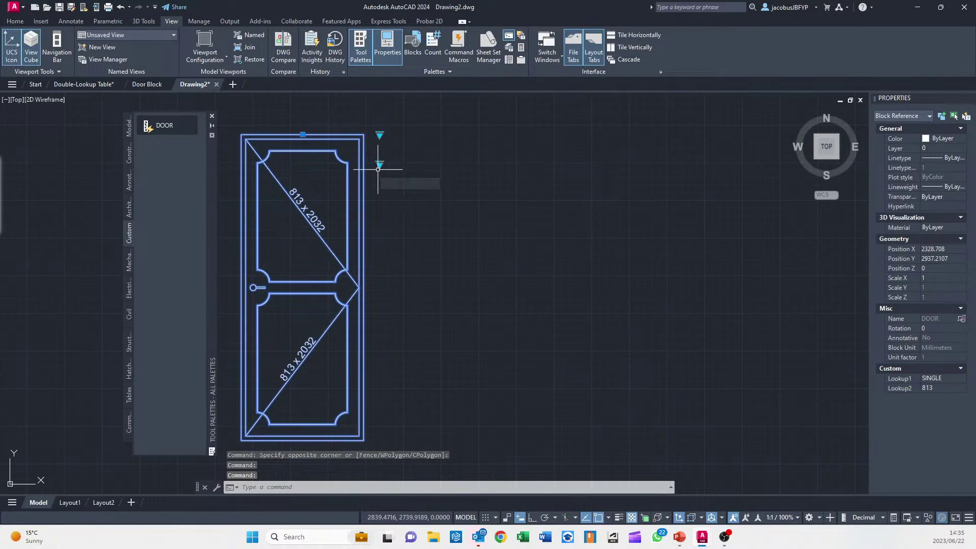
pyautogui.click(379, 165)
pyautogui.click(402, 196)
pyautogui.click(379, 165)
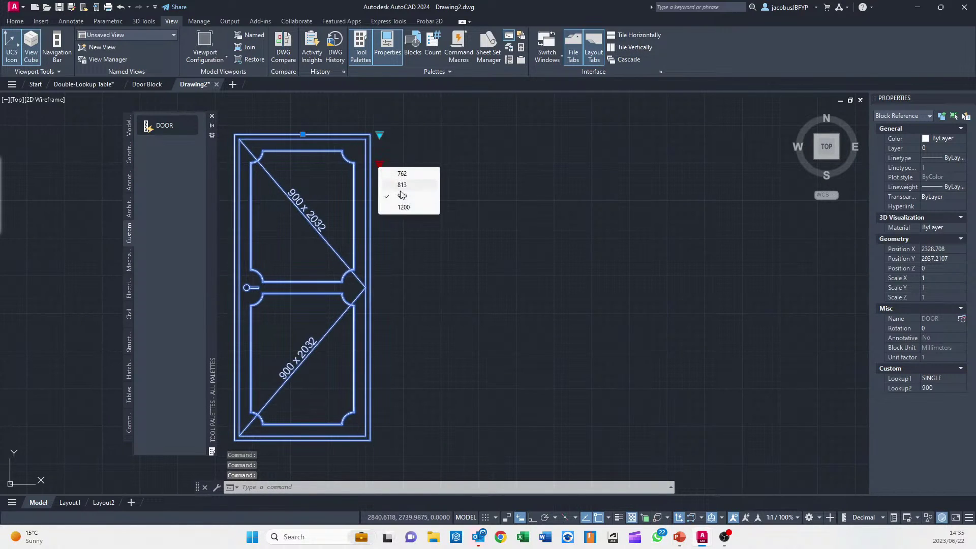
pyautogui.click(403, 207)
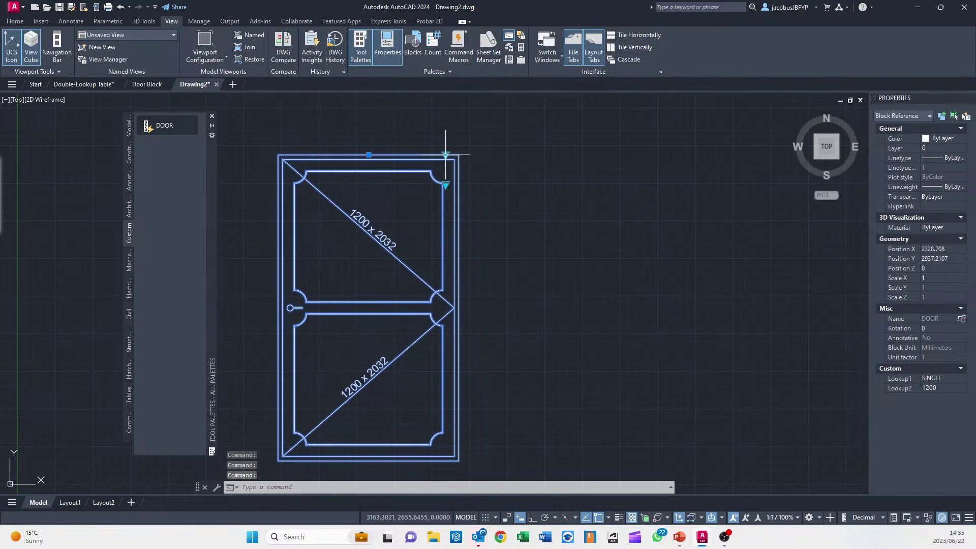
# Switch the inserted 1200 wide door to DOUBLE and back to SINGLE, then deselect it
pyautogui.click(445, 154)
pyautogui.click(467, 176)
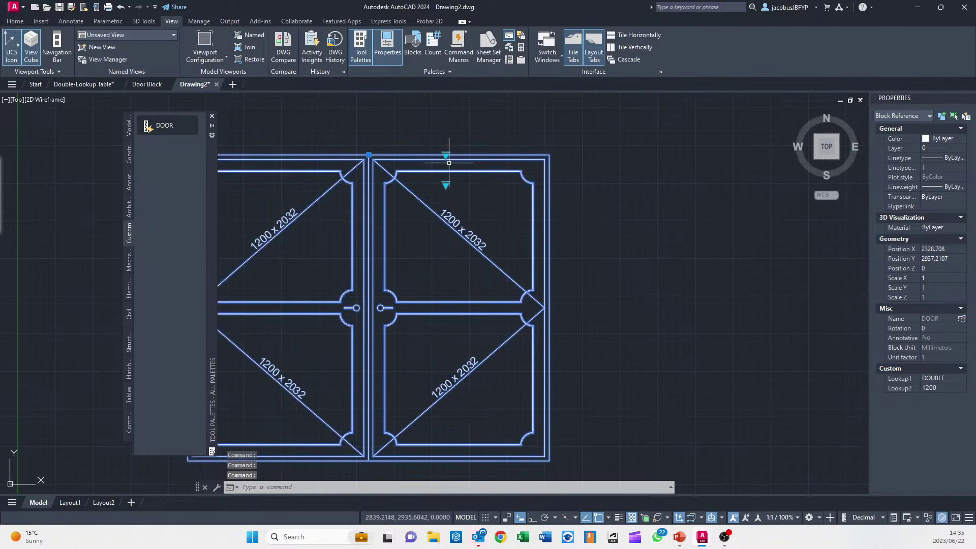
pyautogui.click(445, 154)
pyautogui.click(467, 164)
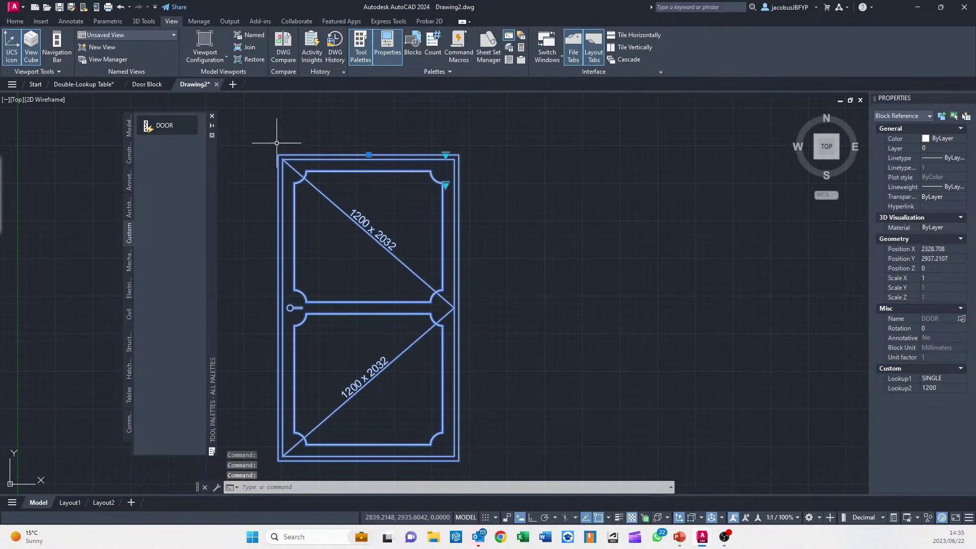
pyautogui.moveTo(277, 143); pyautogui.dragTo(289, 133, button='middle')
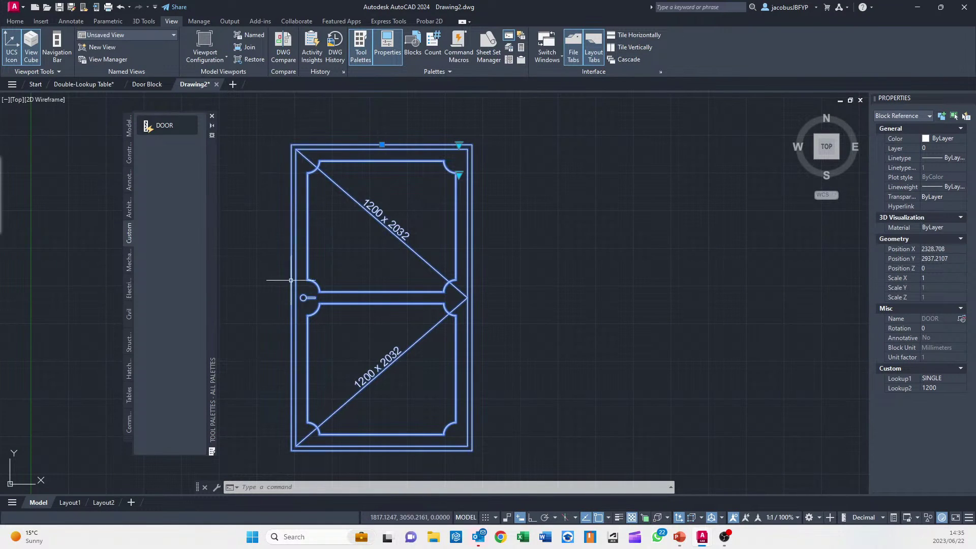
pyautogui.moveTo(496, 331); pyautogui.dragTo(554, 331, button='middle')
pyautogui.scroll(-2, 501, 343)
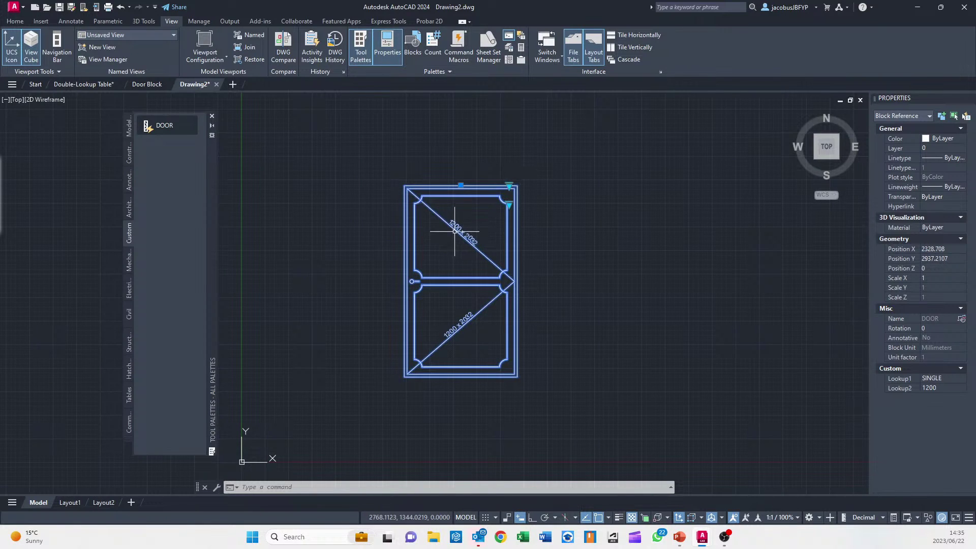
pyautogui.moveTo(455, 231); pyautogui.dragTo(386, 237, button='middle')
pyautogui.press('Escape')
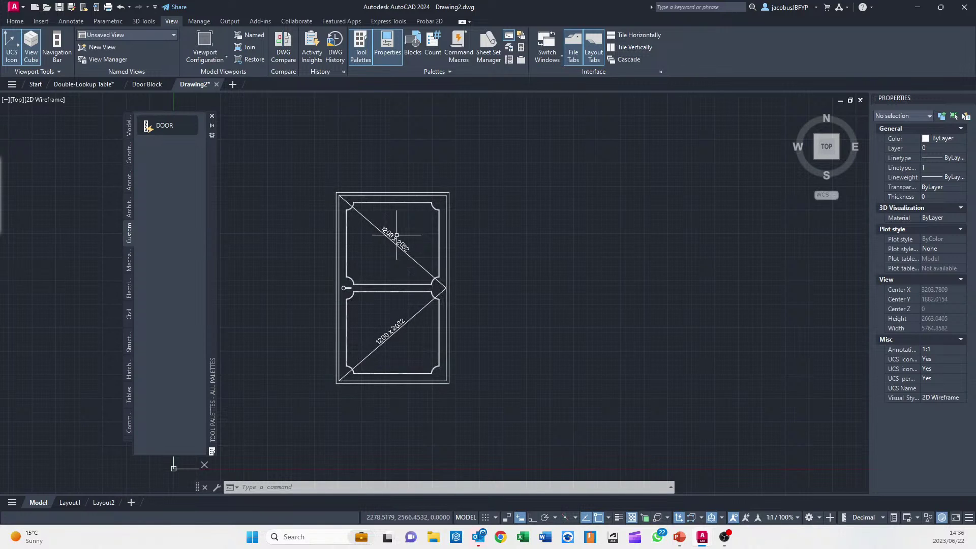
# Switch to the Double-Lookup Table drawing and close the Tool Palettes
pyautogui.moveTo(286, 243); pyautogui.dragTo(342, 254, button='middle')
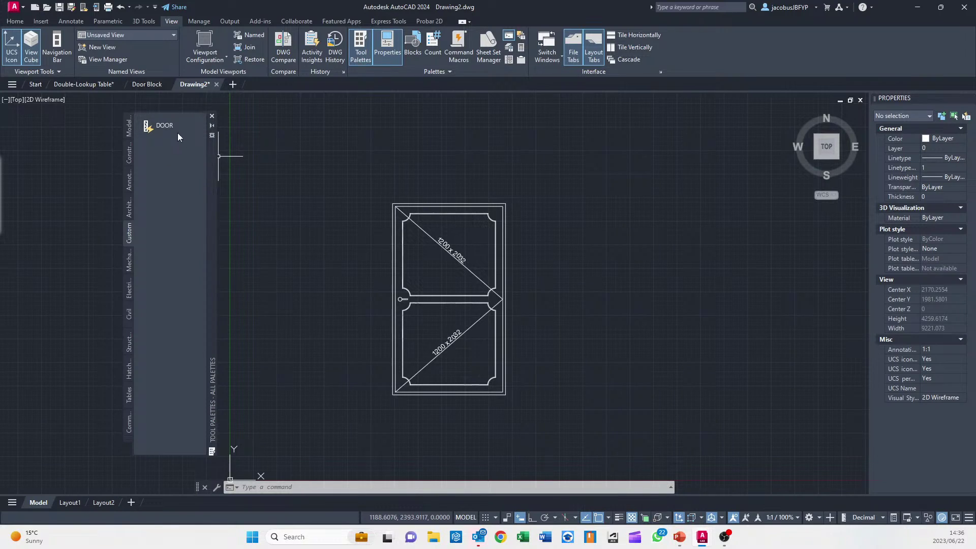
pyautogui.moveTo(325, 231); pyautogui.dragTo(389, 263, button='middle')
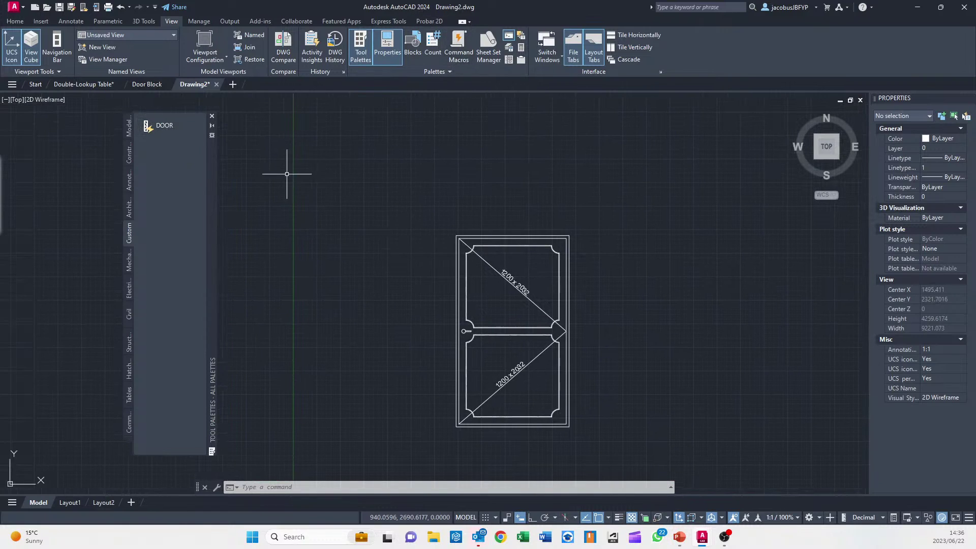
pyautogui.click(87, 85)
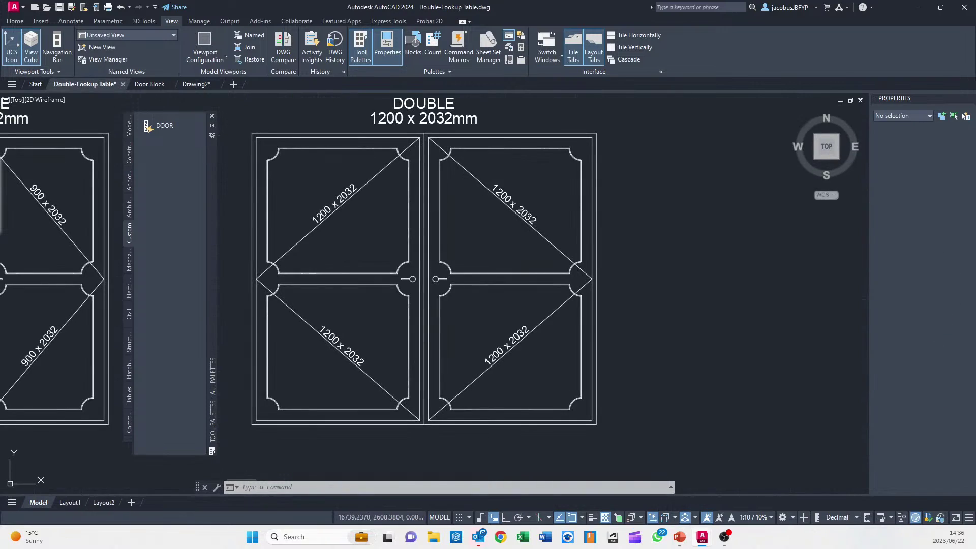
pyautogui.click(213, 117)
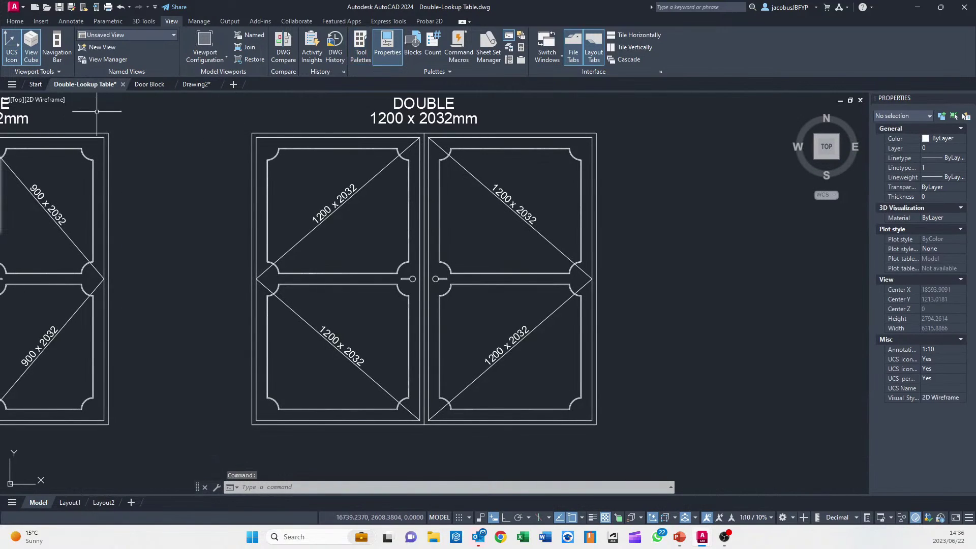
# Open the Tool Palettes and insert the DOOR block from the custom palette into the empty space above the row of doors
pyautogui.scroll(-4, 104, 158)
pyautogui.moveTo(103, 158); pyautogui.dragTo(299, 203, button='middle')
pyautogui.moveTo(91, 154); pyautogui.dragTo(236, 166, button='middle')
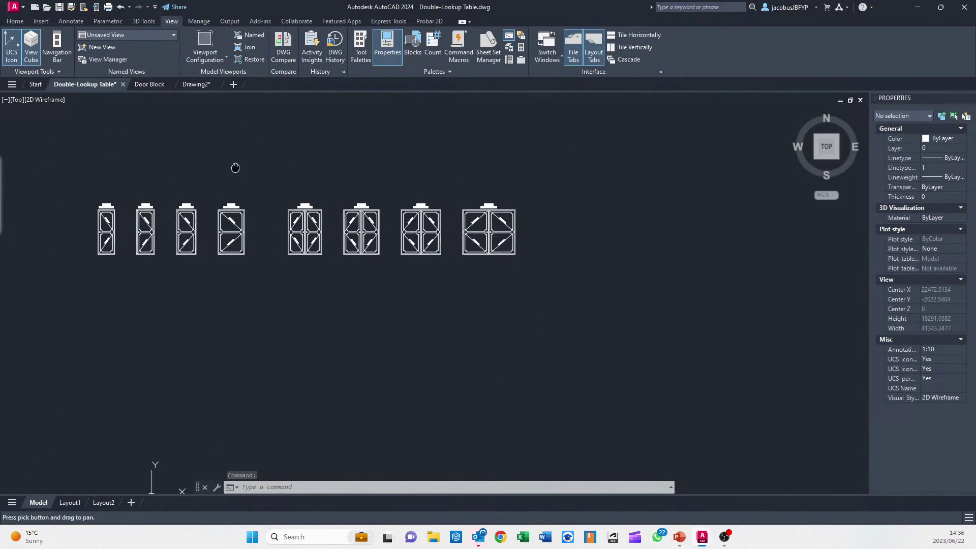
pyautogui.click(362, 48)
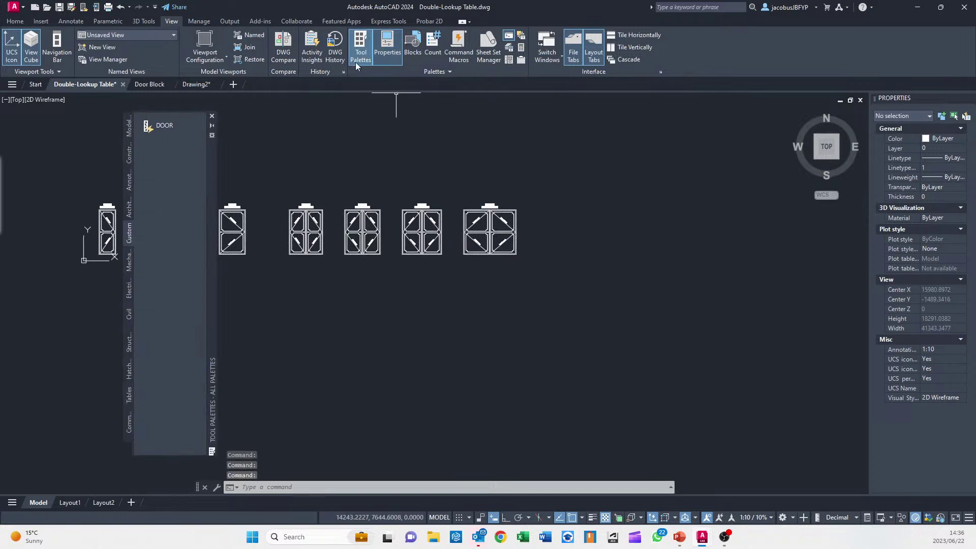
pyautogui.click(172, 126)
pyautogui.moveTo(254, 124); pyautogui.dragTo(388, 136, button='middle')
pyautogui.click(397, 139)
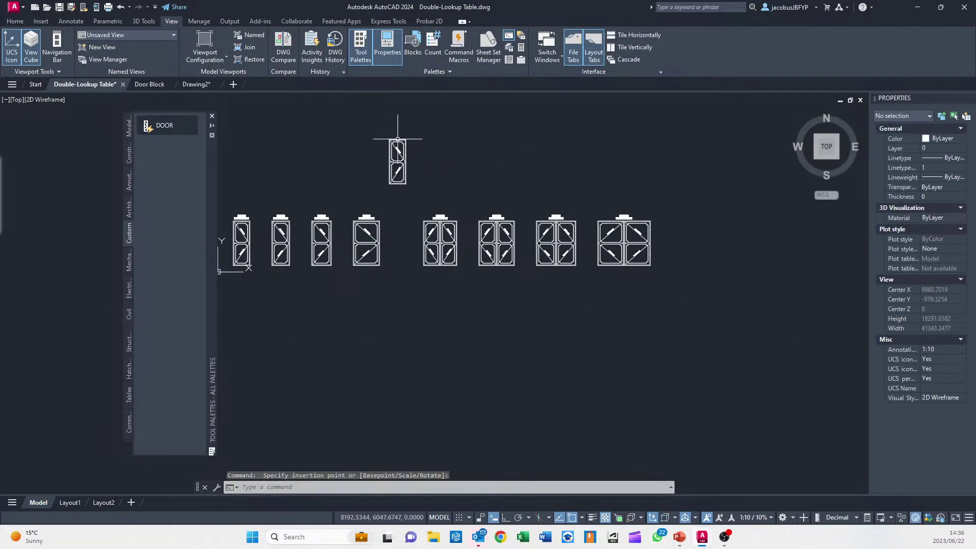
# Test the inserted door's single/double lookup by switching it to DOUBLE and back to SINGLE, and deselect it
pyautogui.scroll(8, 412, 136)
pyautogui.click(421, 132)
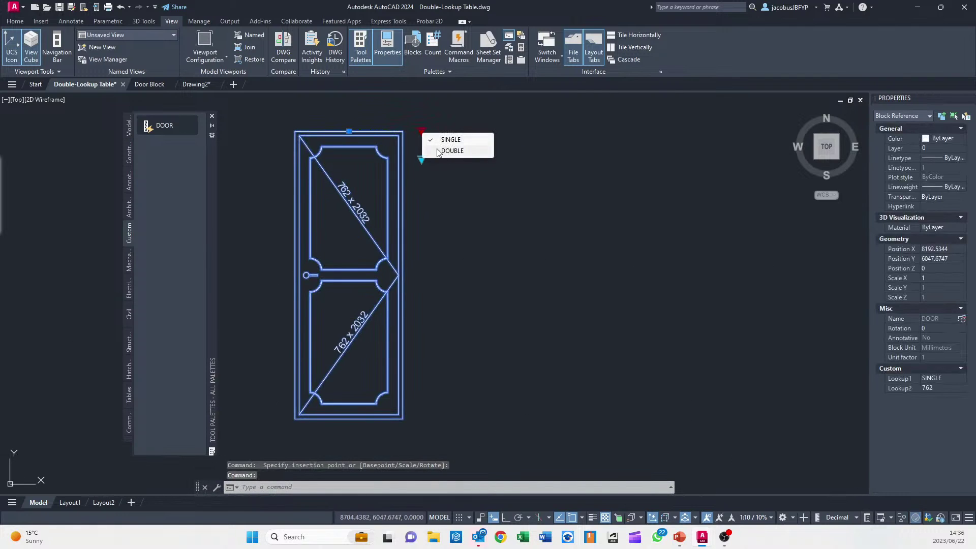
pyautogui.click(453, 150)
pyautogui.click(421, 132)
pyautogui.click(440, 140)
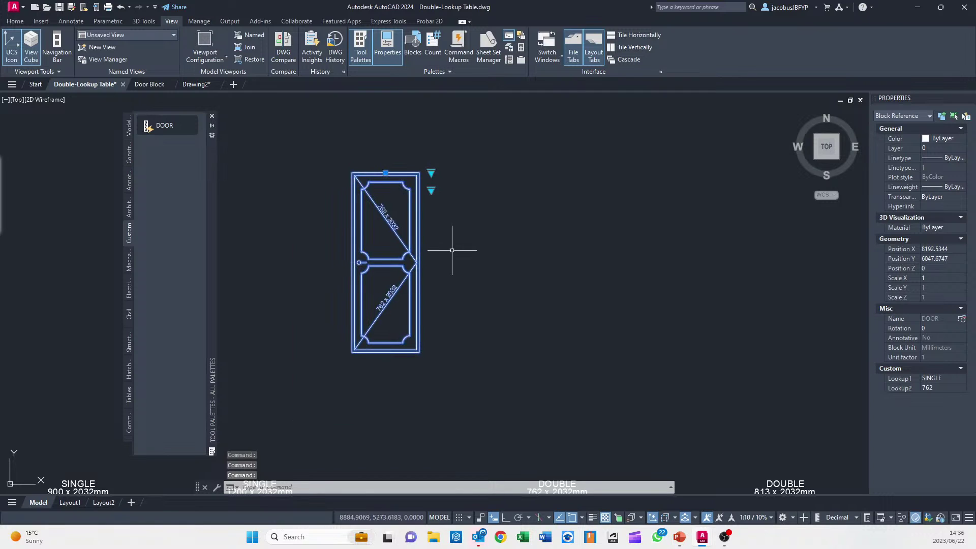
pyautogui.press('Escape')
# Close the Tool Palettes
pyautogui.scroll(-6, 375, 206)
pyautogui.scroll(4, 370, 189)
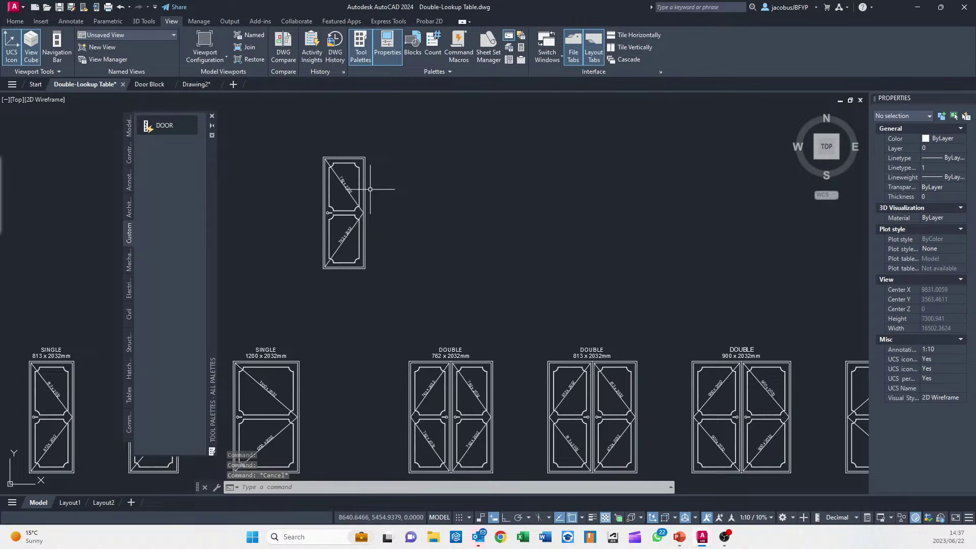
pyautogui.scroll(-3, 359, 180)
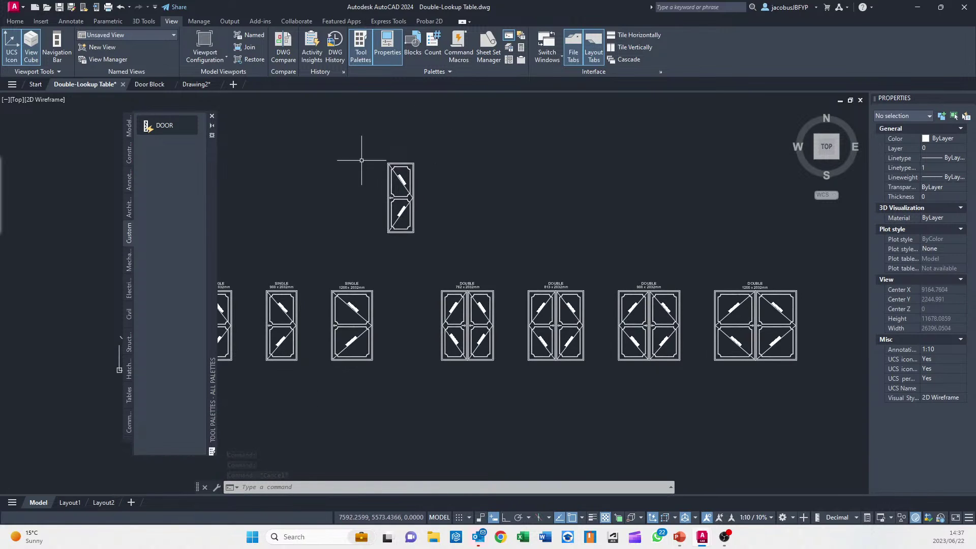
pyautogui.scroll(5, 477, 222)
pyautogui.moveTo(542, 239); pyautogui.dragTo(450, 226, button='middle')
pyautogui.scroll(-3, 422, 239)
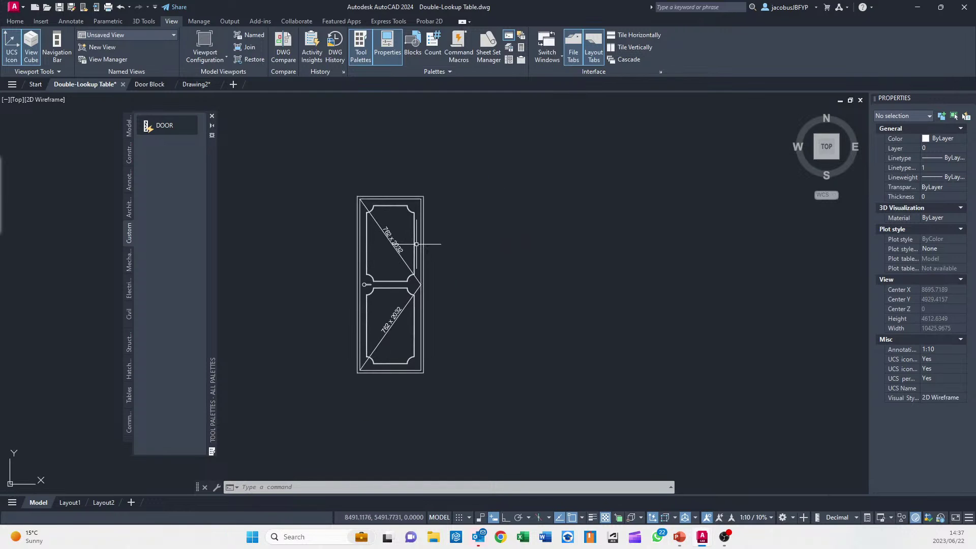
pyautogui.click(212, 116)
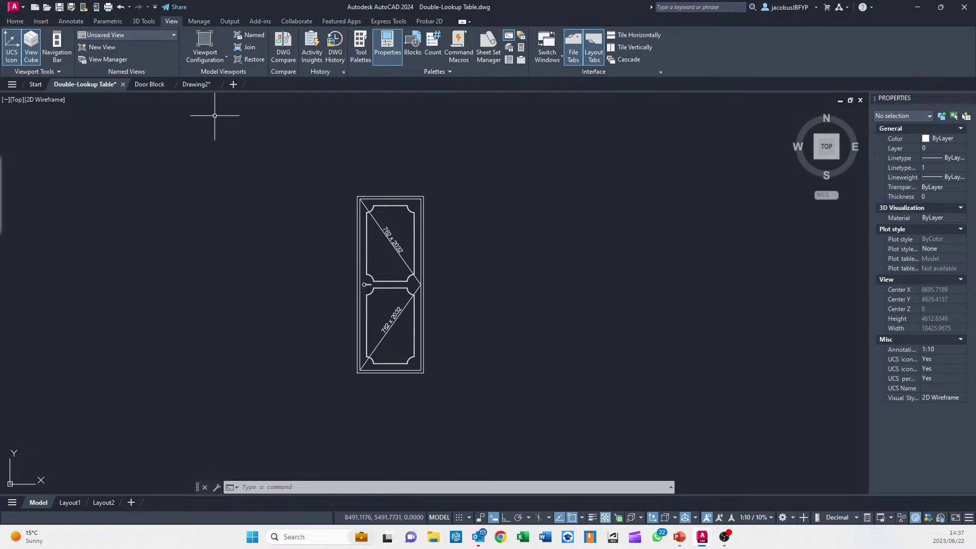
# Compare the inserted dynamic door with the row of single and double reference doors below it
pyautogui.scroll(-2, 341, 256)
pyautogui.moveTo(348, 245); pyautogui.dragTo(439, 249, button='middle')
pyautogui.scroll(-2, 427, 267)
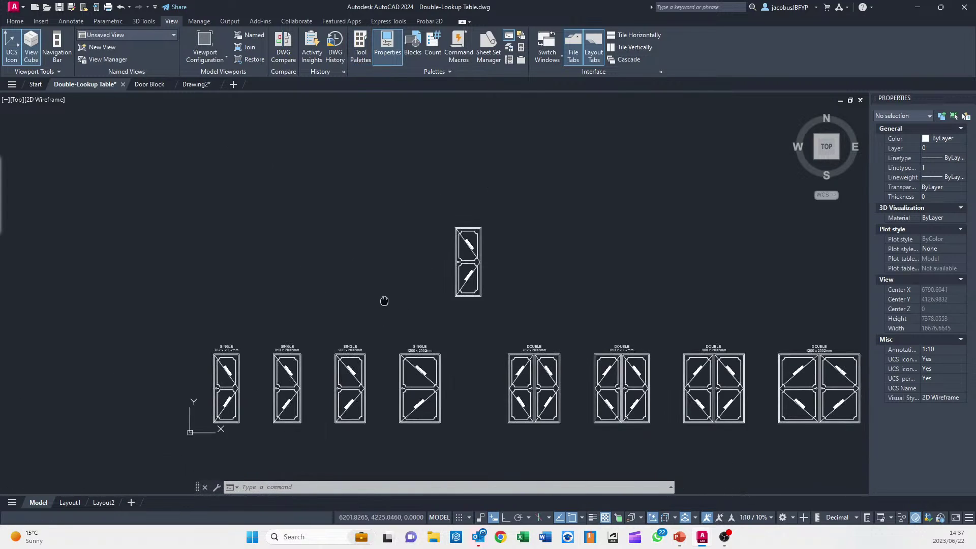
pyautogui.moveTo(383, 301); pyautogui.dragTo(330, 252, button='middle')
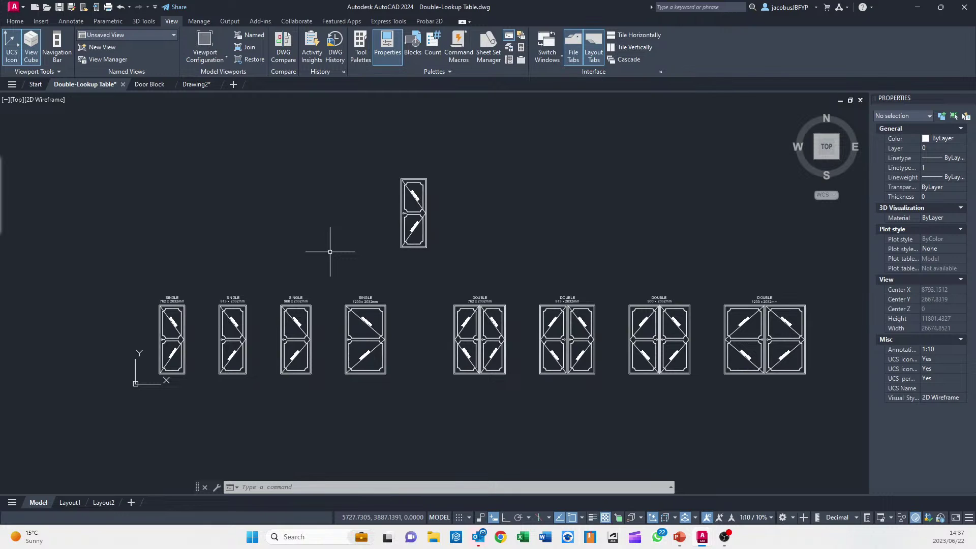
pyautogui.moveTo(388, 294)
pyautogui.mouseDown(button='middle')
pyautogui.moveTo(409, 326)
pyautogui.moveTo(316, 311)
pyautogui.mouseUp(button='middle')
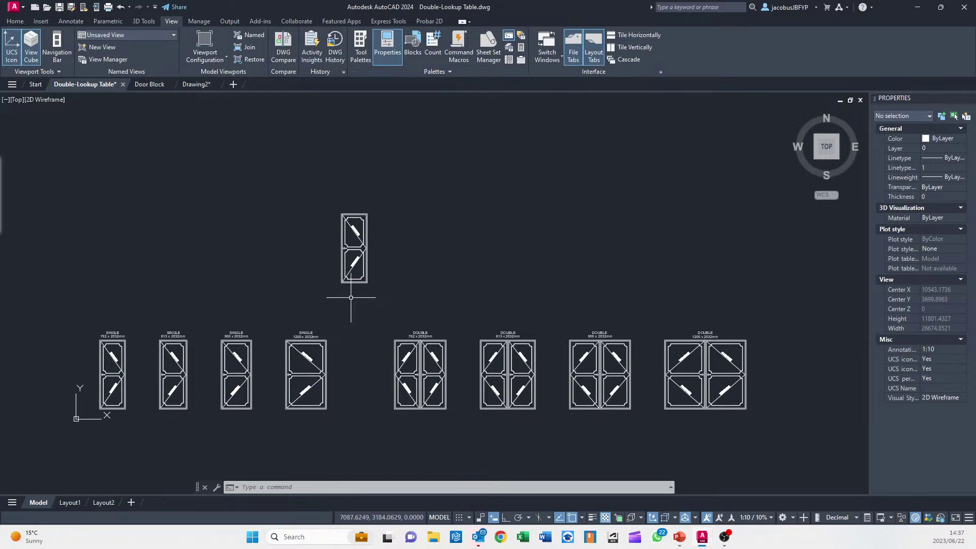
pyautogui.scroll(3, 286, 266)
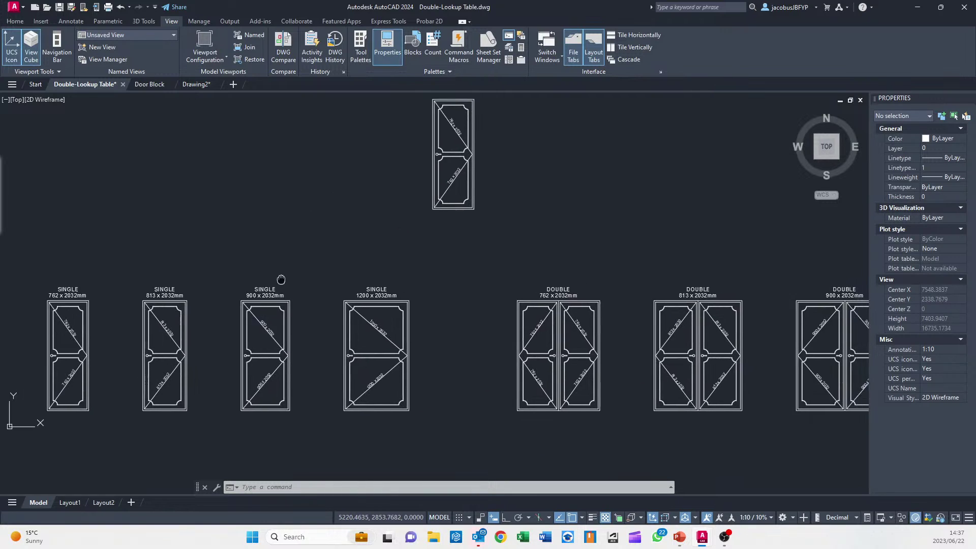
pyautogui.moveTo(281, 280); pyautogui.dragTo(186, 325, button='middle')
pyautogui.scroll(5, 410, 139)
pyautogui.scroll(-5, 420, 158)
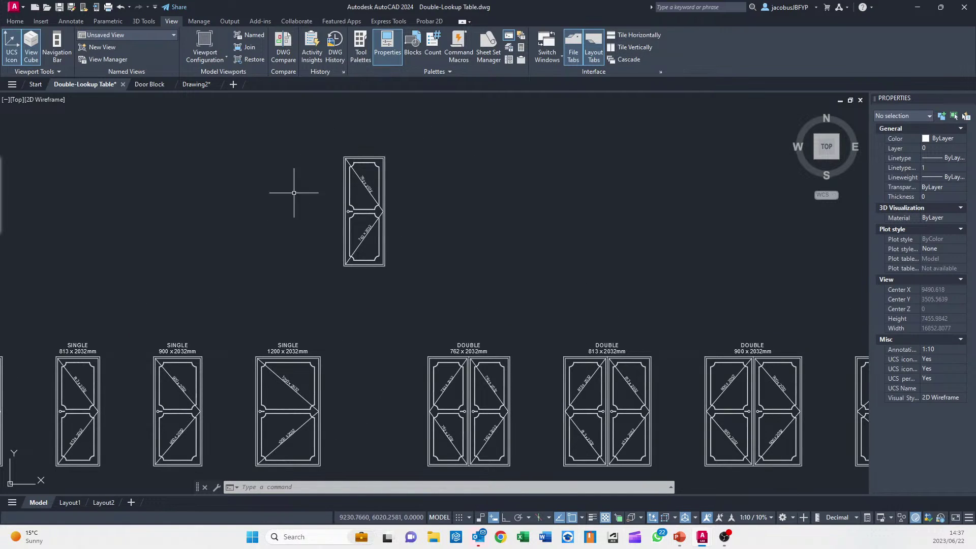
pyautogui.scroll(-3, 303, 233)
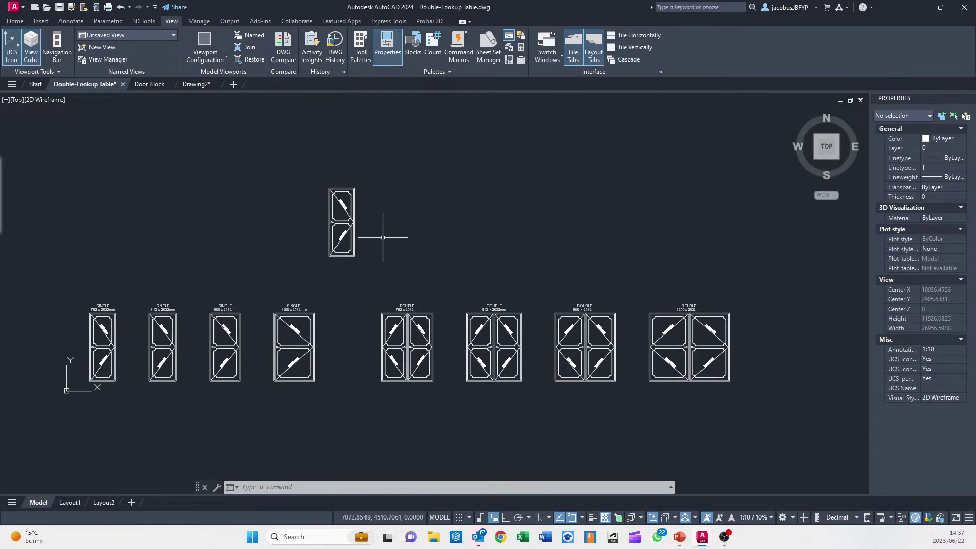
# Switch to the PowerPoint slide show on the Double-Lookup Table slide
pyautogui.moveTo(369, 265); pyautogui.dragTo(386, 259, button='middle')
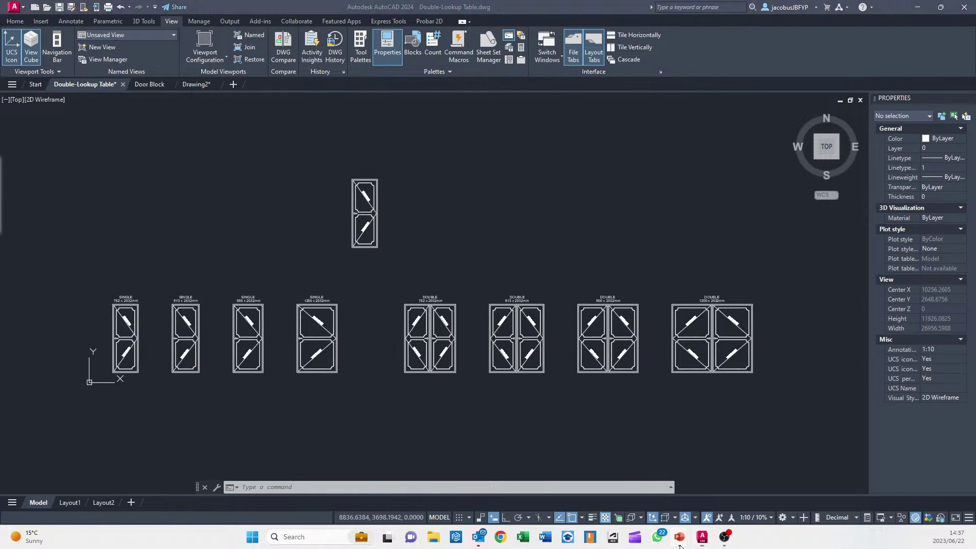
pyautogui.moveTo(680, 540)
pyautogui.click(676, 491)
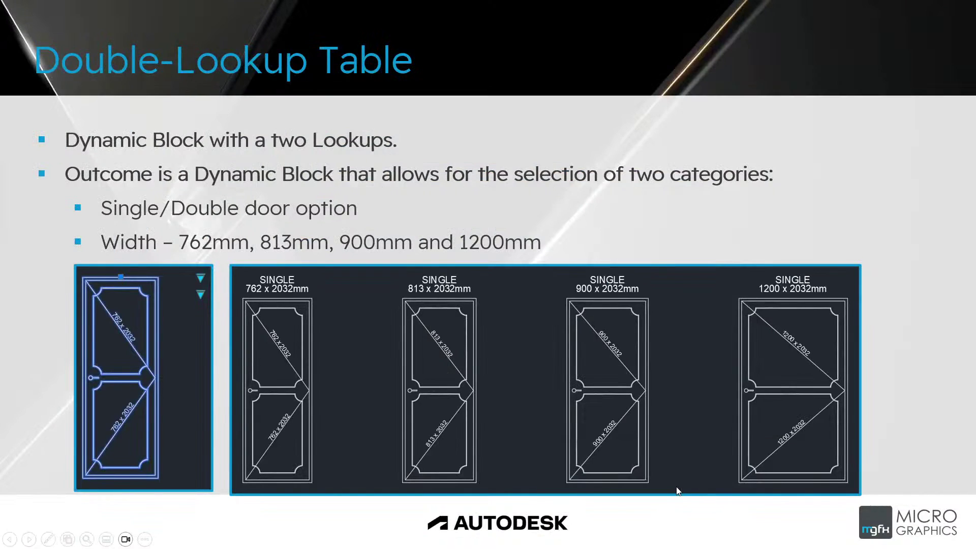